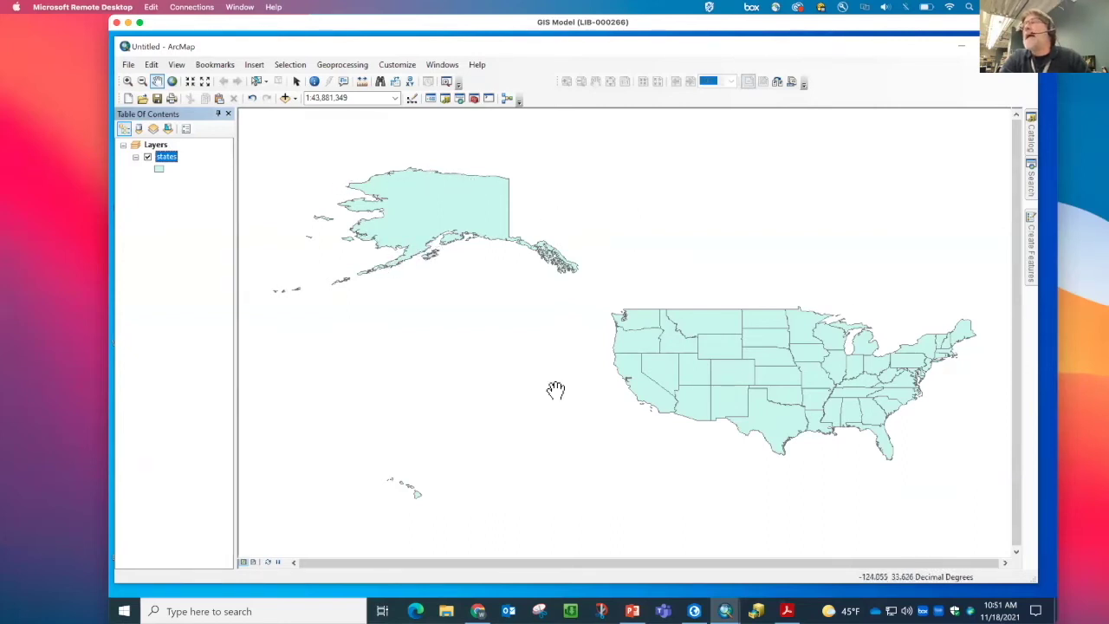
Add the Topographic basemap beneath the states layer
left_click(294, 98)
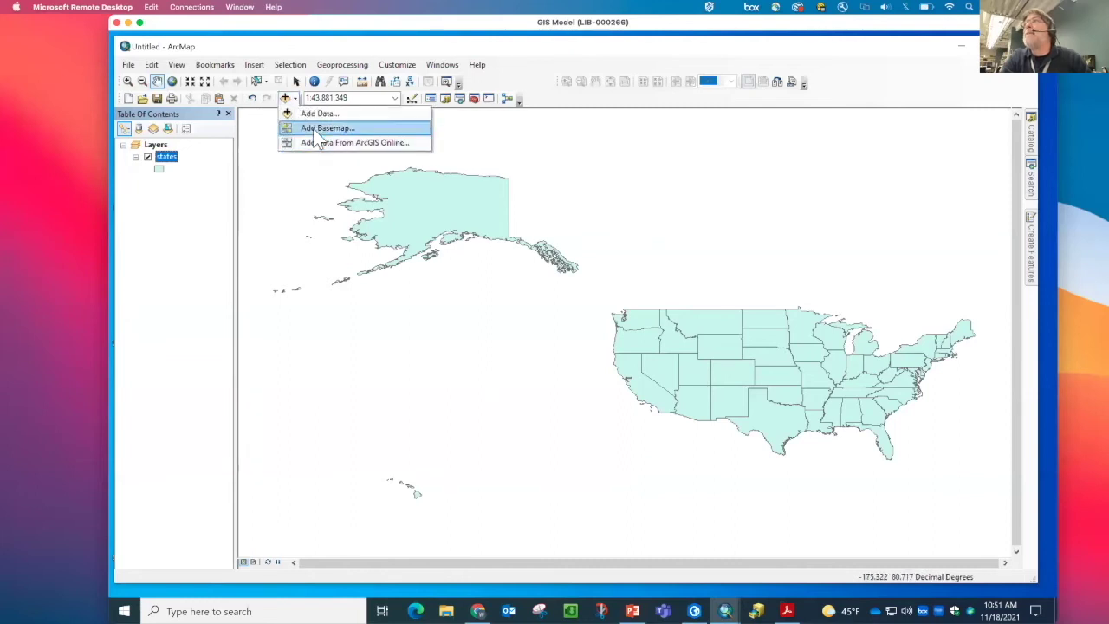
left_click(313, 128)
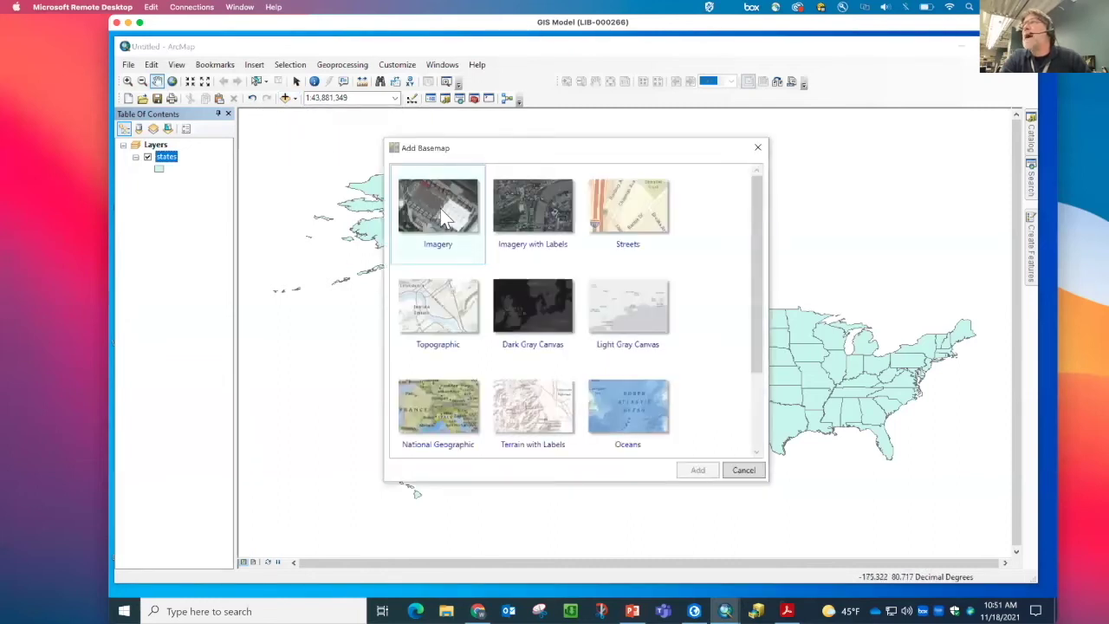
left_click(440, 209)
left_click(437, 307)
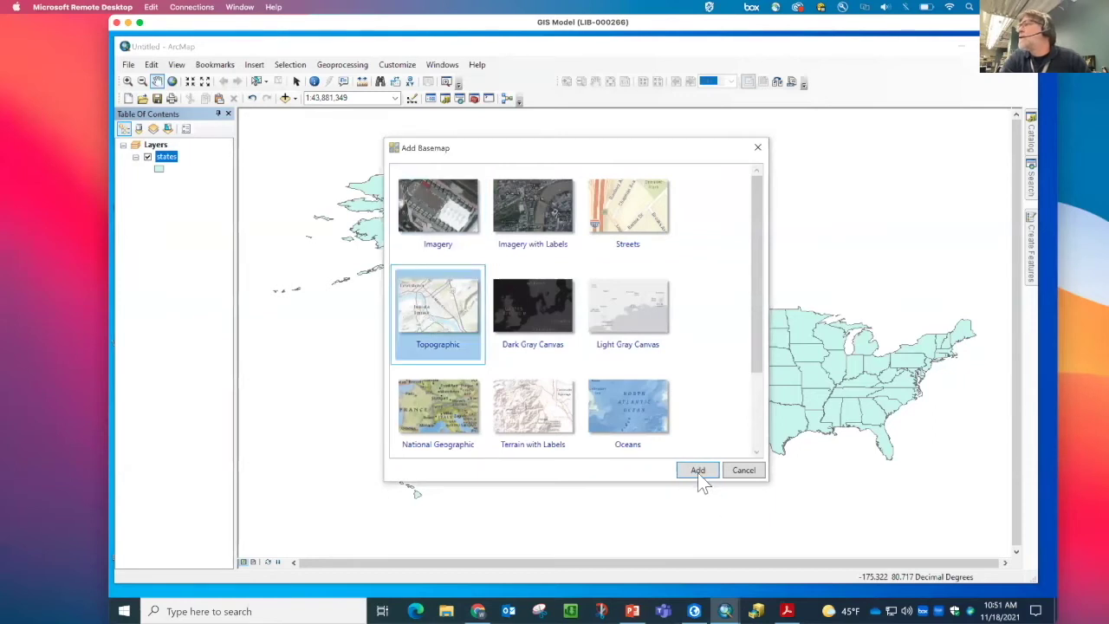
left_click(697, 470)
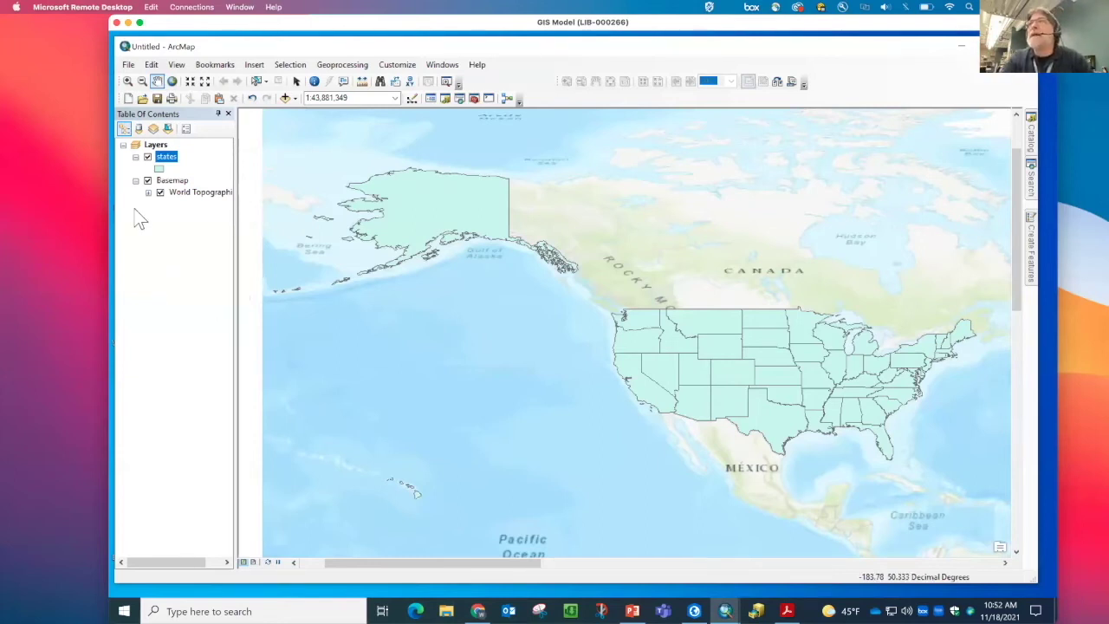
Examine the data source details of the states layer, including its geographic coordinate system, datum and angular unit
left_click(170, 160)
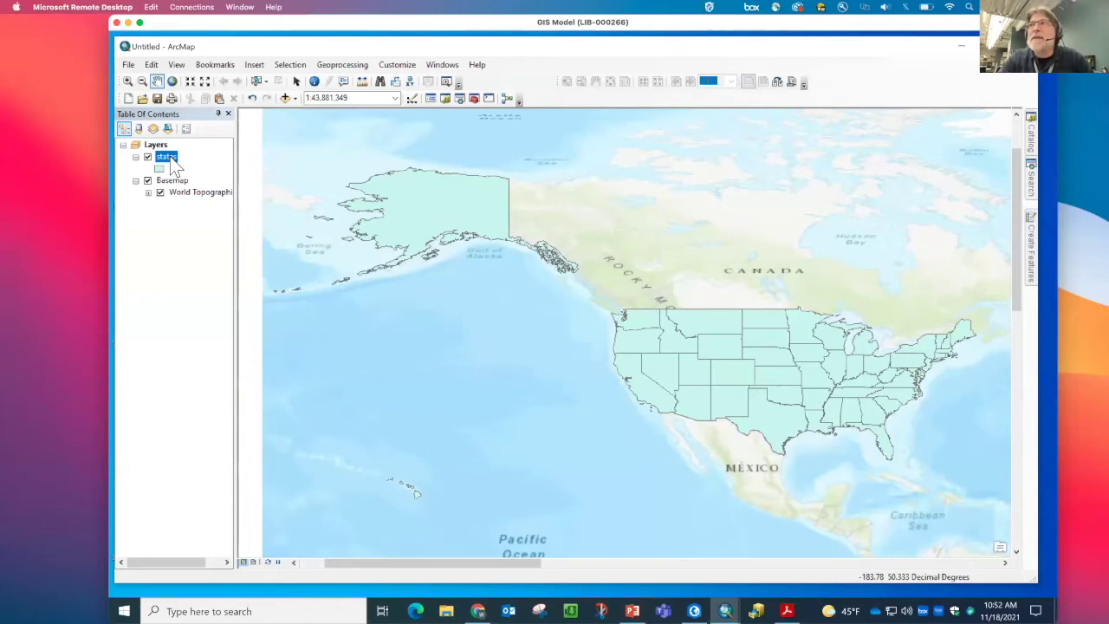
right_click(171, 163)
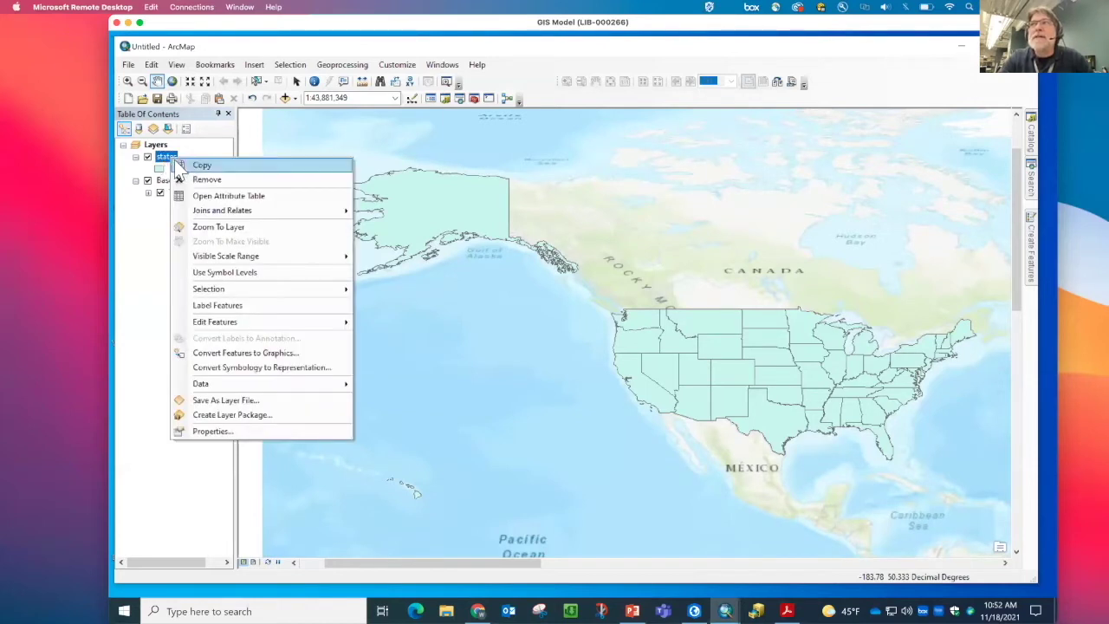
left_click(225, 437)
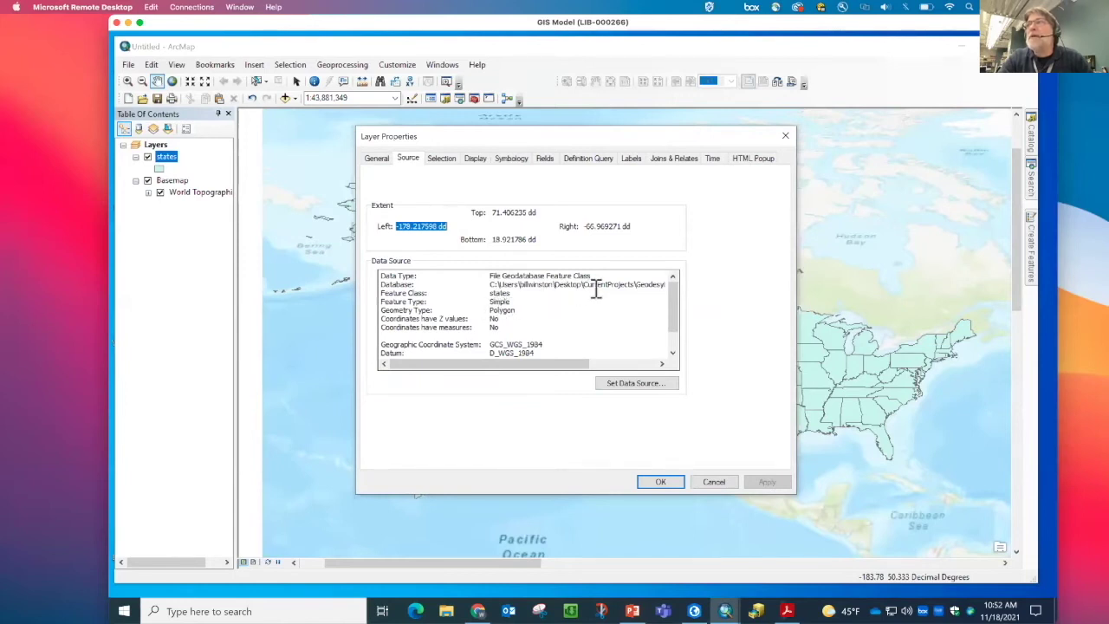
left_click_drag(672, 306, 673, 334)
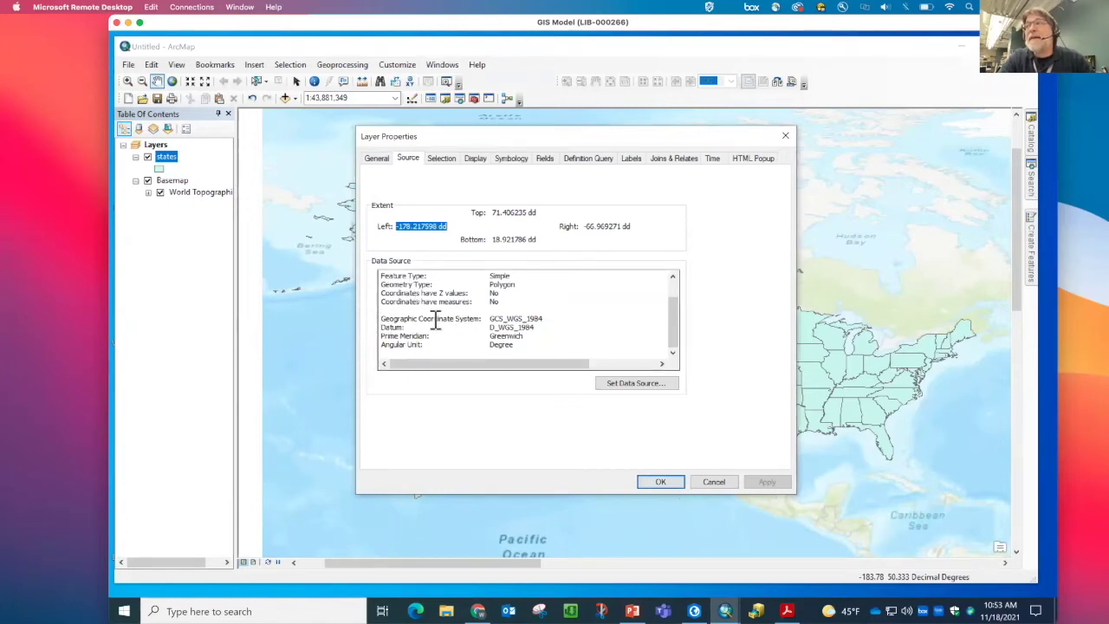
left_click(710, 481)
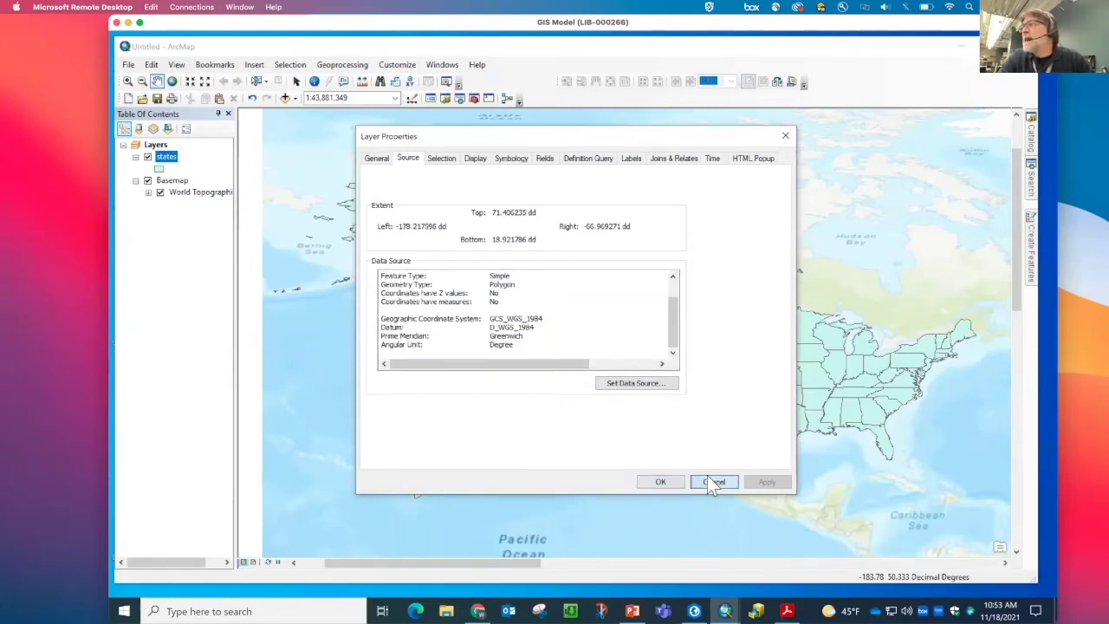
Set the data frame's coordinate system to the basemap's WGS_1984_Web_Mercator_Auxiliary_Sphere
left_click(161, 145)
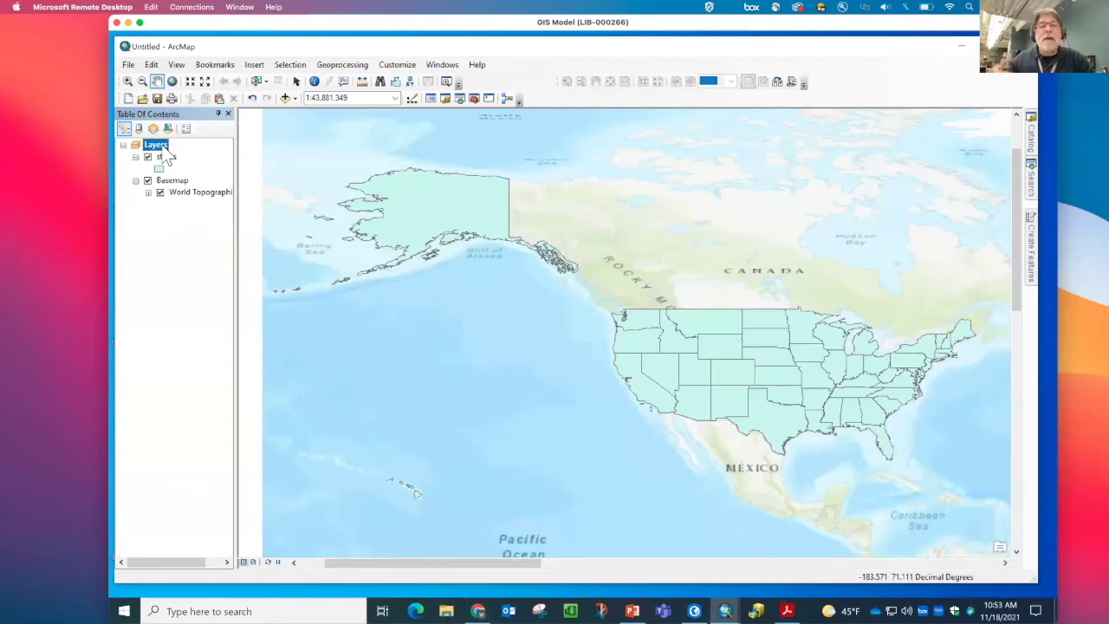
double_click(160, 147)
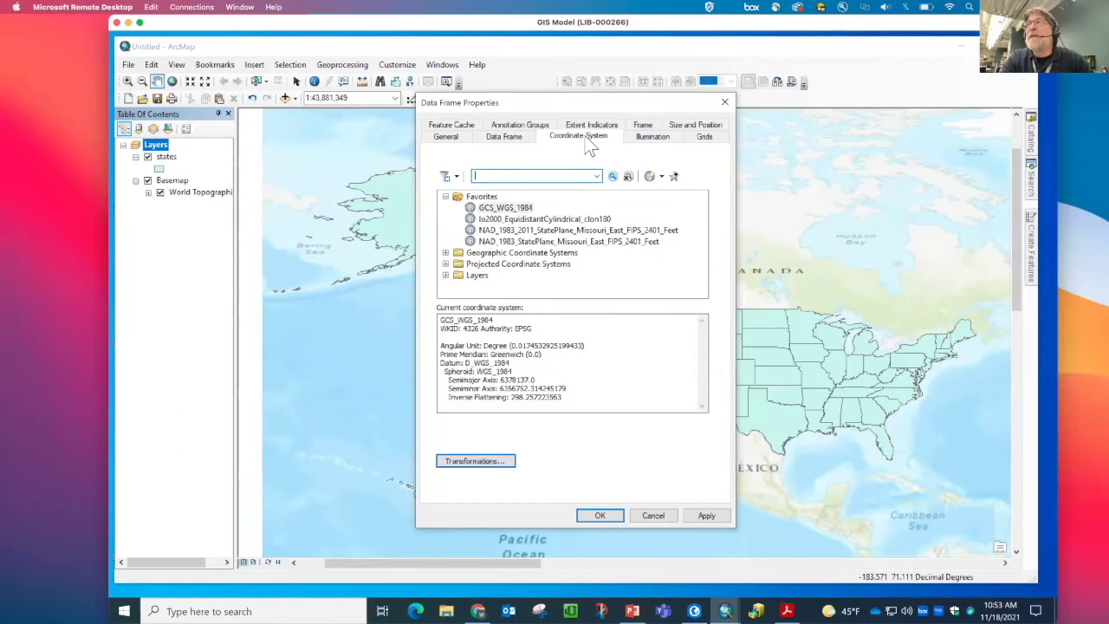
left_click(446, 196)
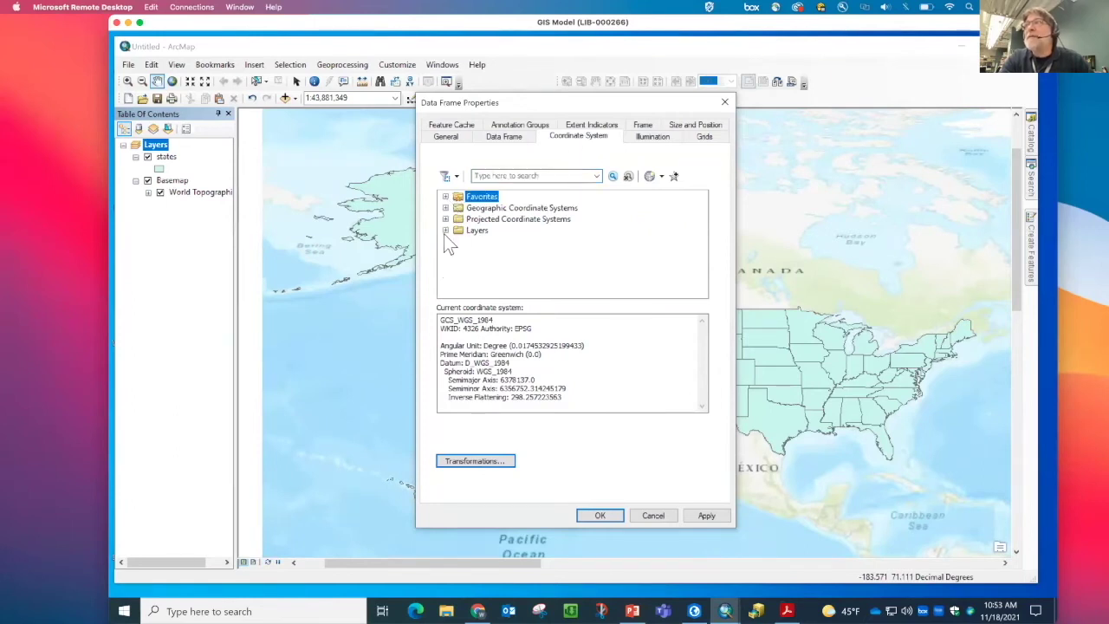
left_click(447, 231)
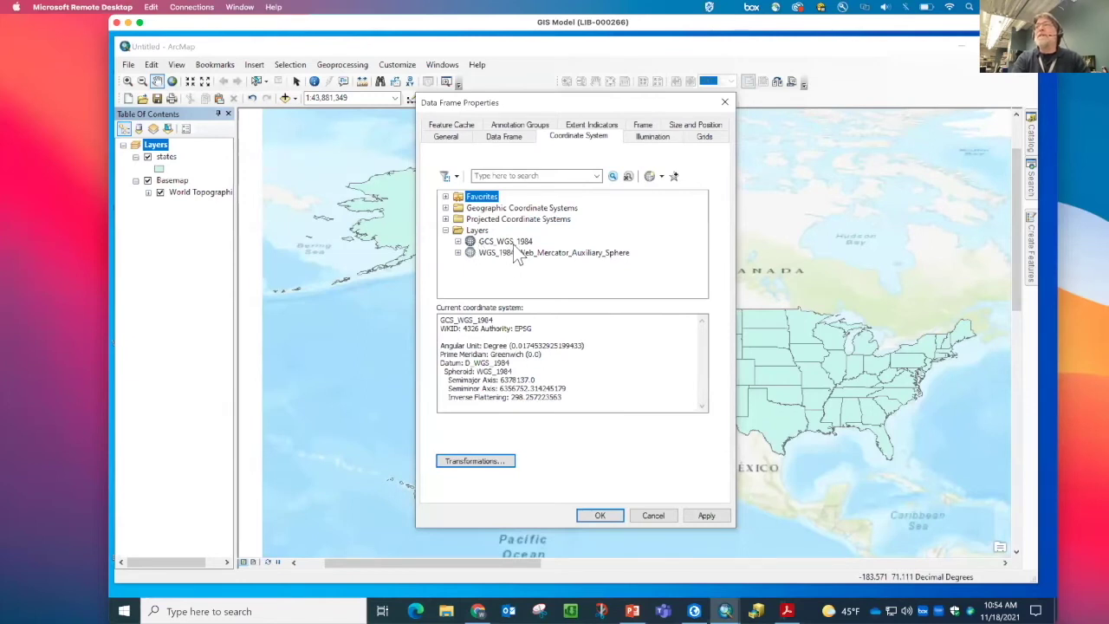
left_click(457, 253)
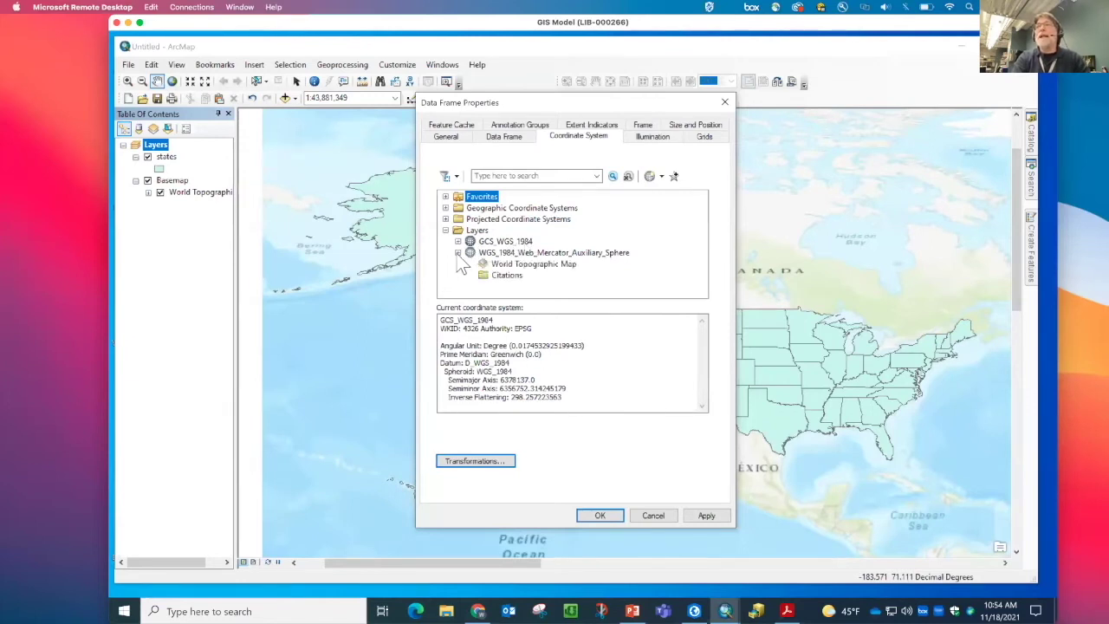
left_click(537, 252)
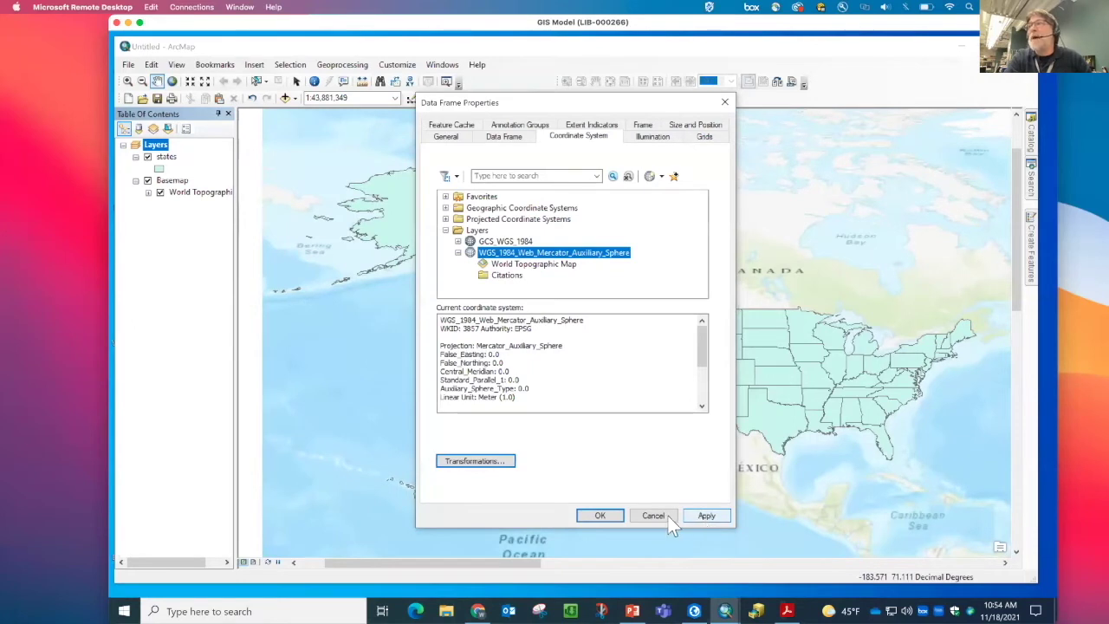
left_click(607, 515)
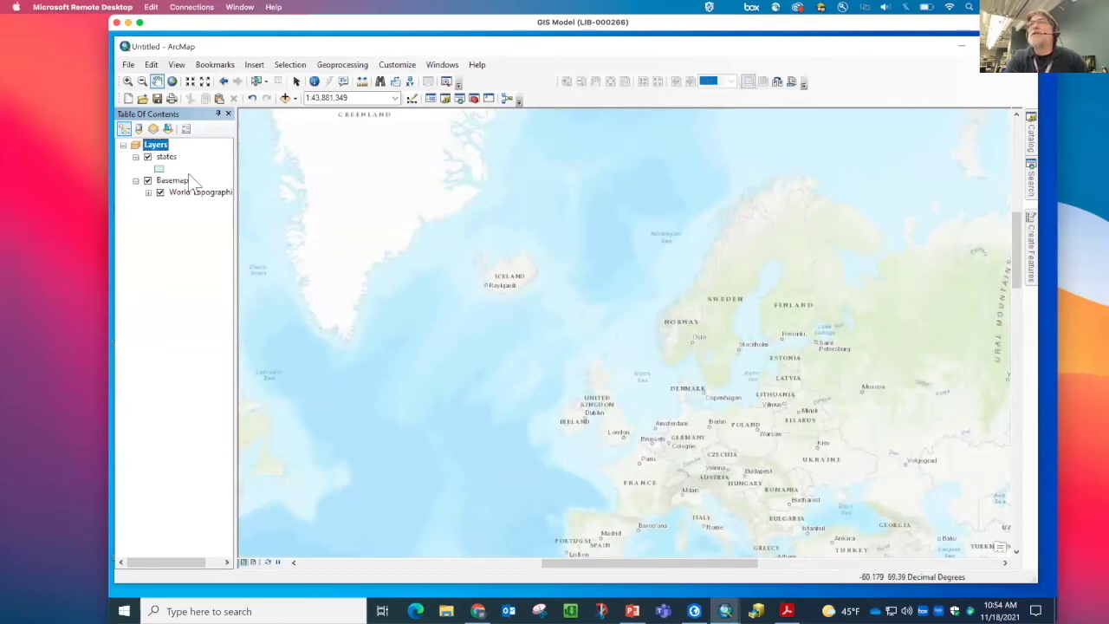
Bring the United States back into view by zooming to the extent of the states layer
left_click(147, 158)
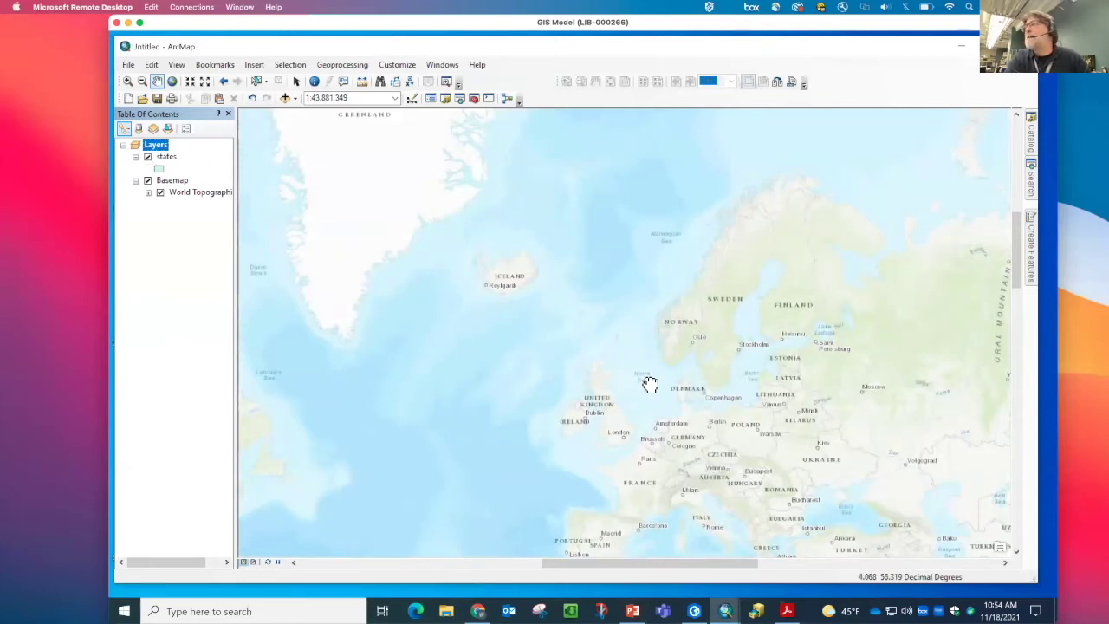
left_click_drag(651, 384, 507, 223)
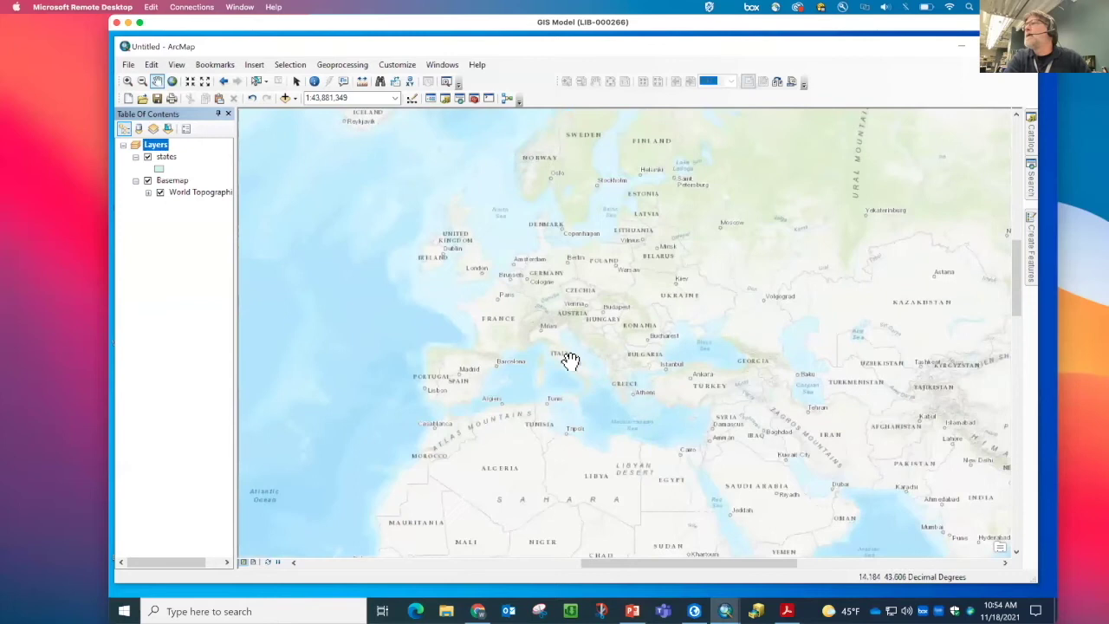
right_click(165, 157)
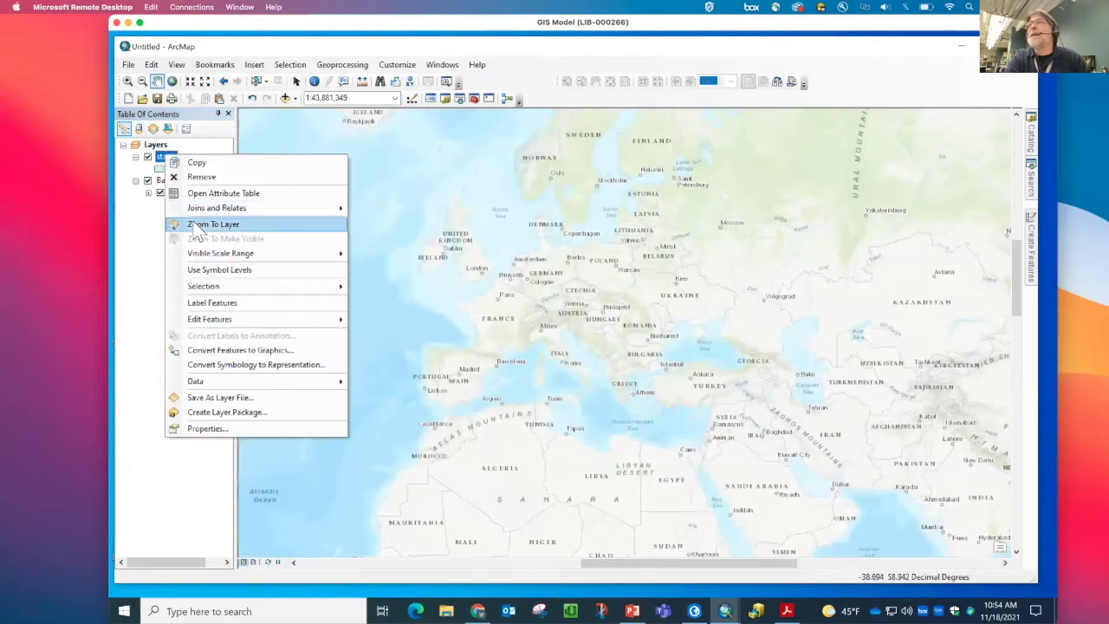
left_click(211, 223)
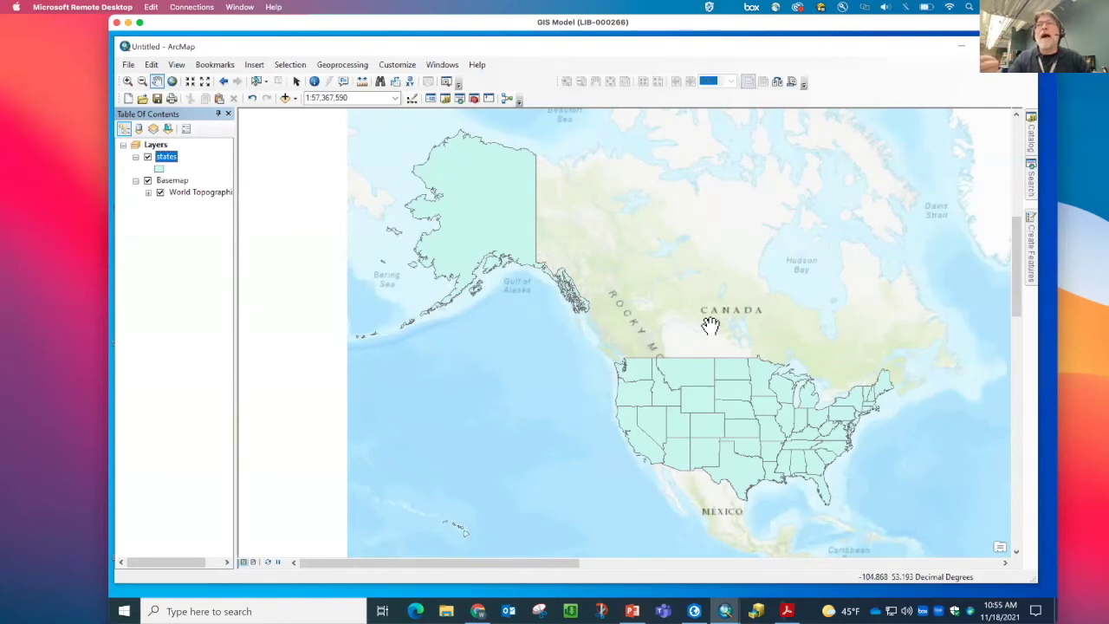
left_click(161, 161)
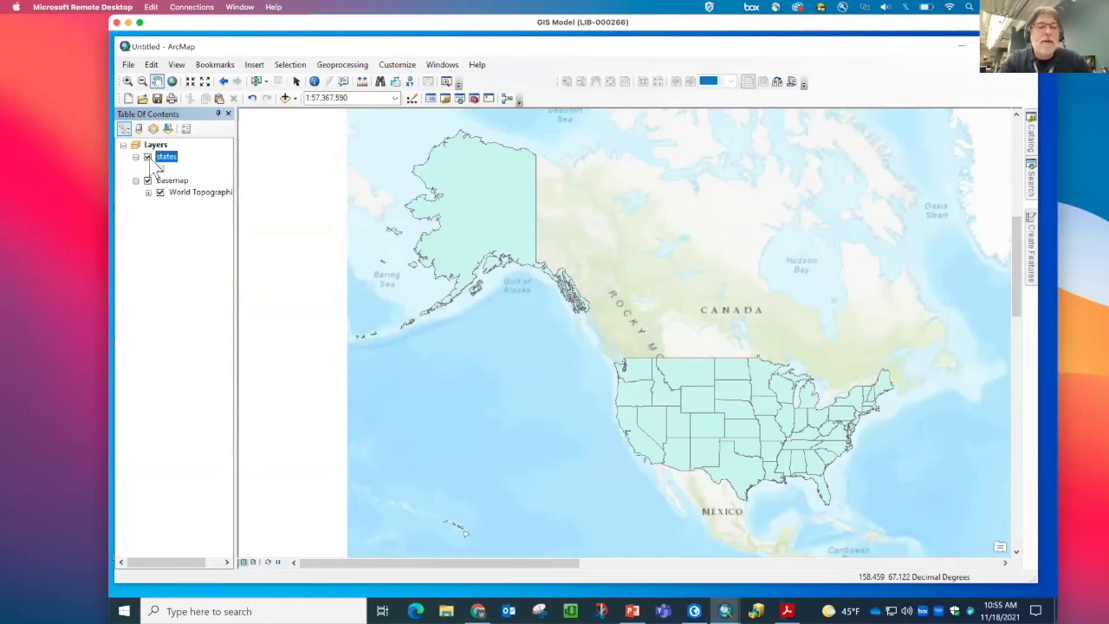
key("Return")
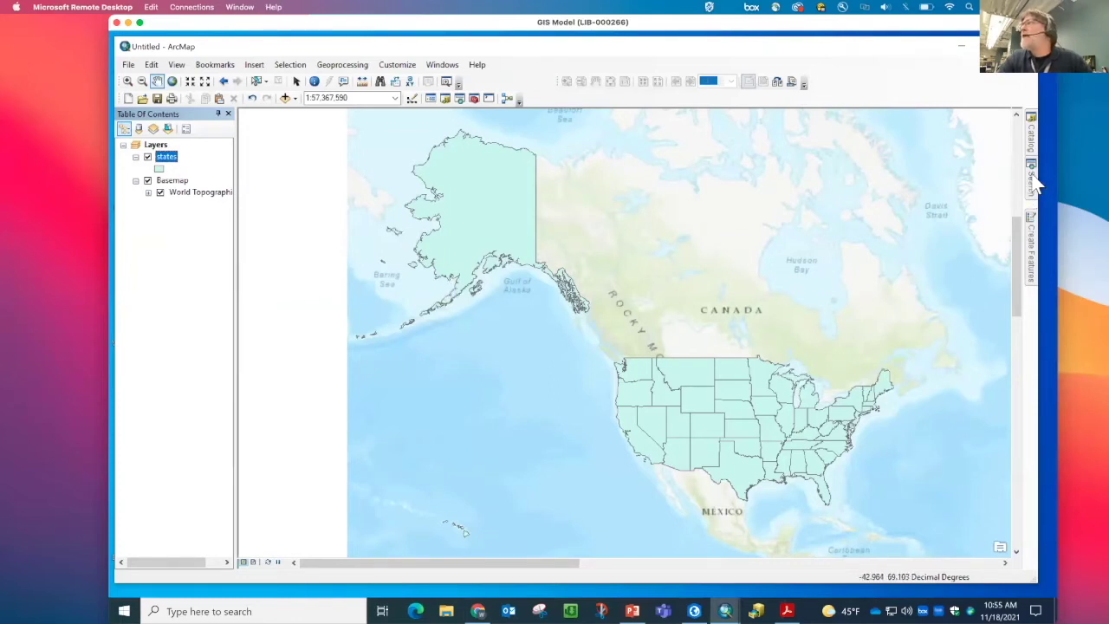
Add the Paris_Streets feature class from GeodesyDemoData.gdb to the map and dismiss the geographic coordinate systems warning
mouse_move(1032, 145)
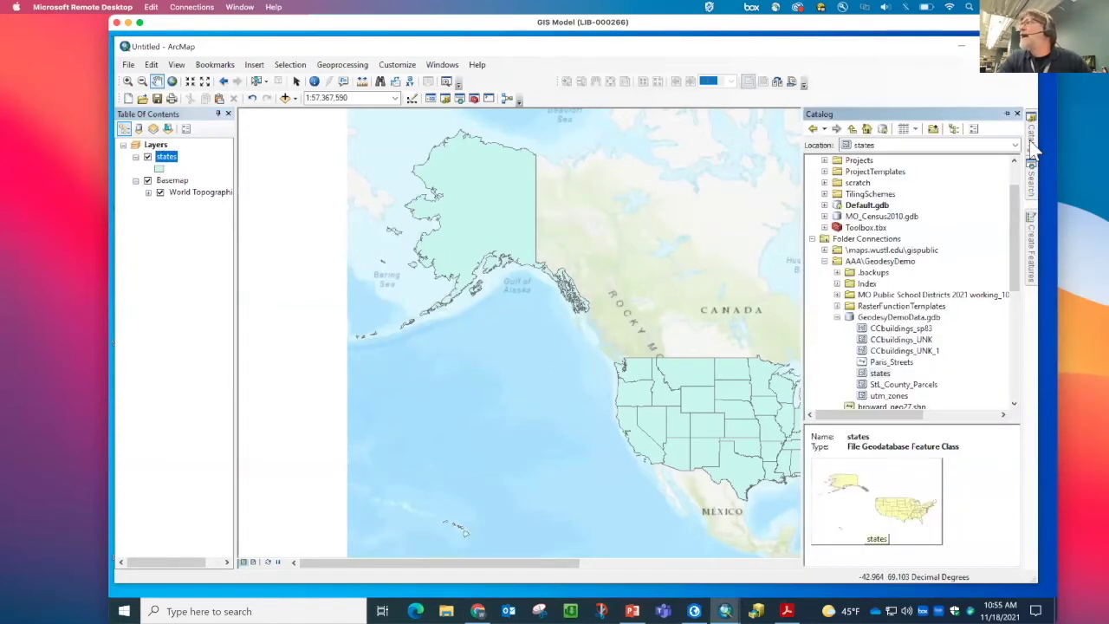
left_click_drag(890, 362, 679, 398)
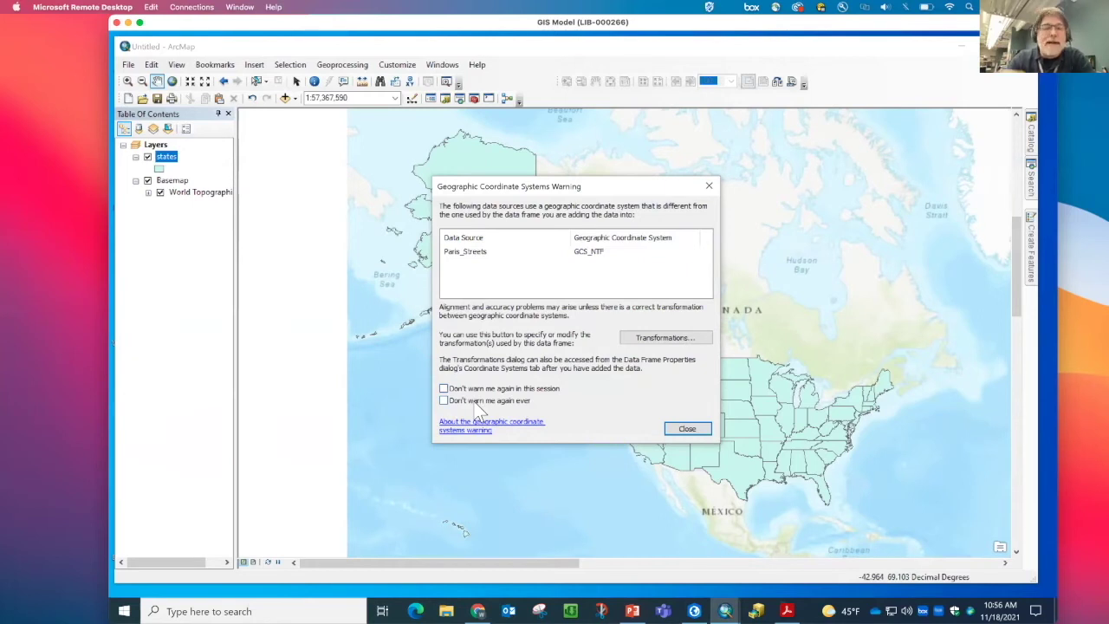
left_click(693, 427)
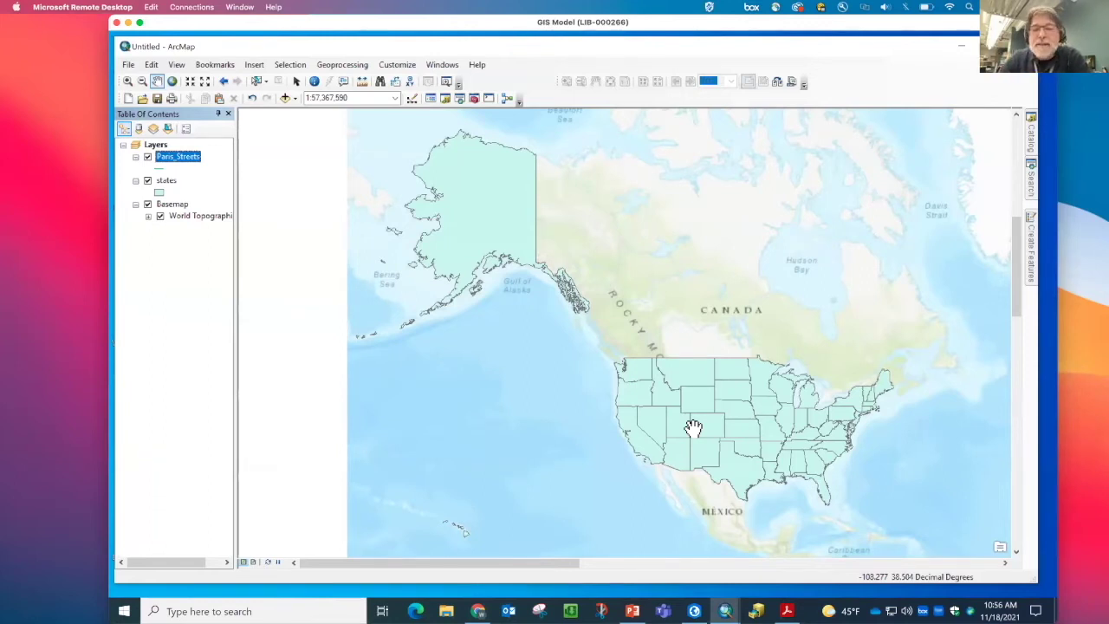
Switch to the GAW2021_Geodesy_Demo project in ArcGIS Pro and examine the map's current coordinate system
left_click(963, 48)
mouse_move(694, 611)
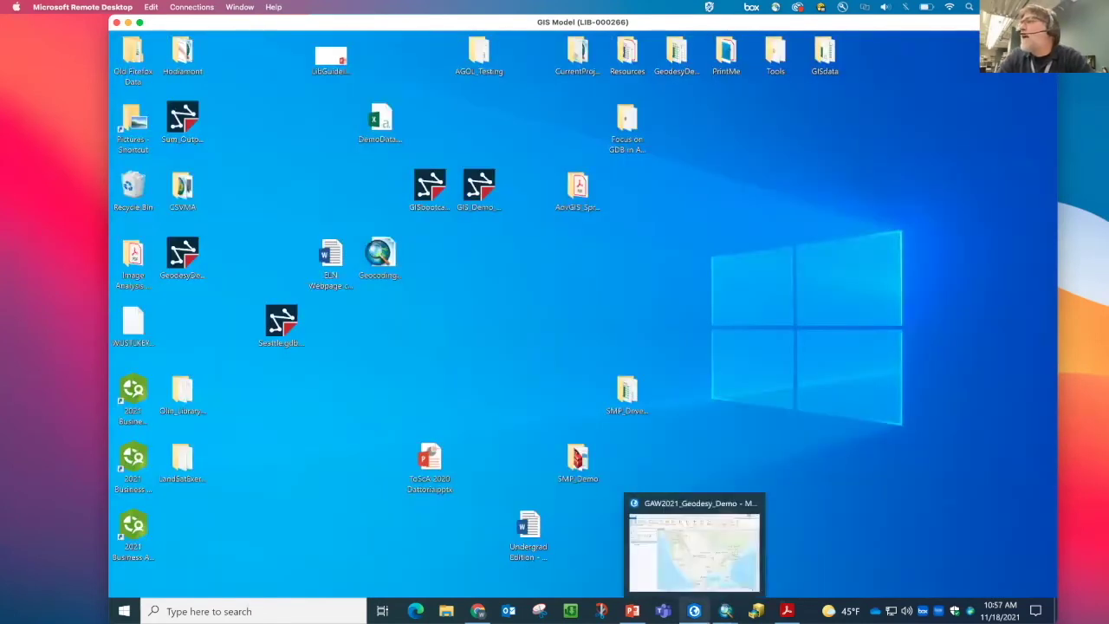
left_click(691, 569)
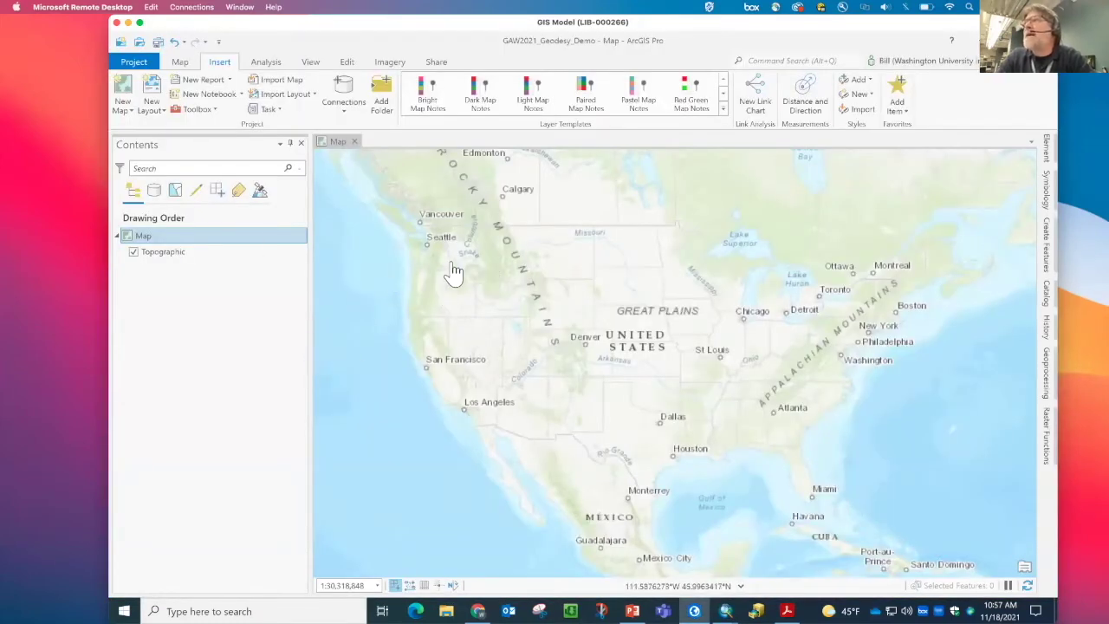
double_click(145, 242)
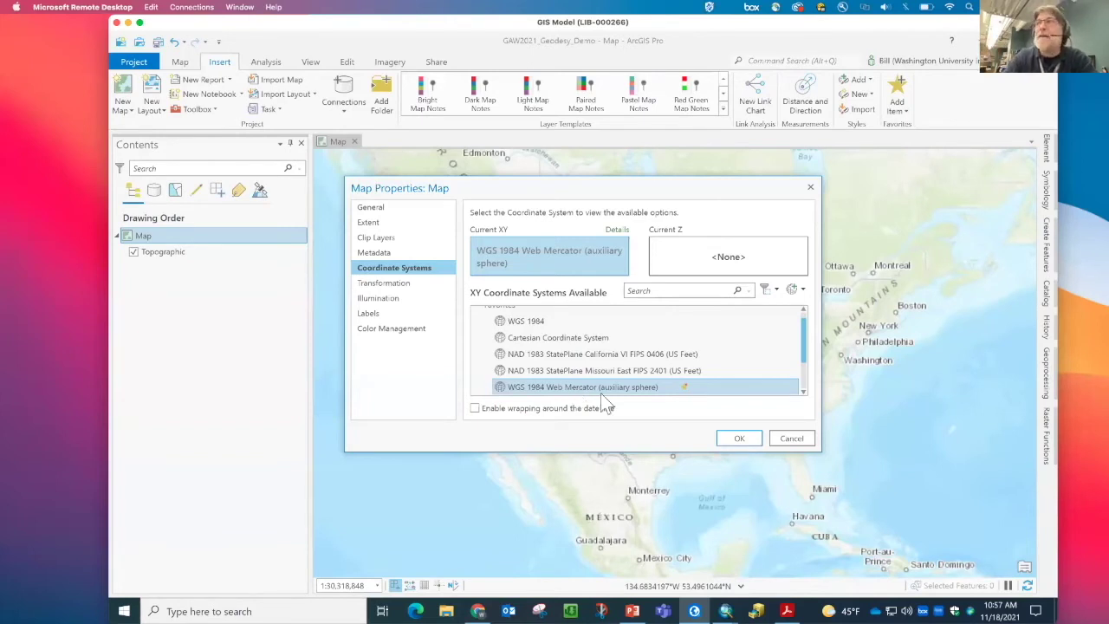
left_click(791, 438)
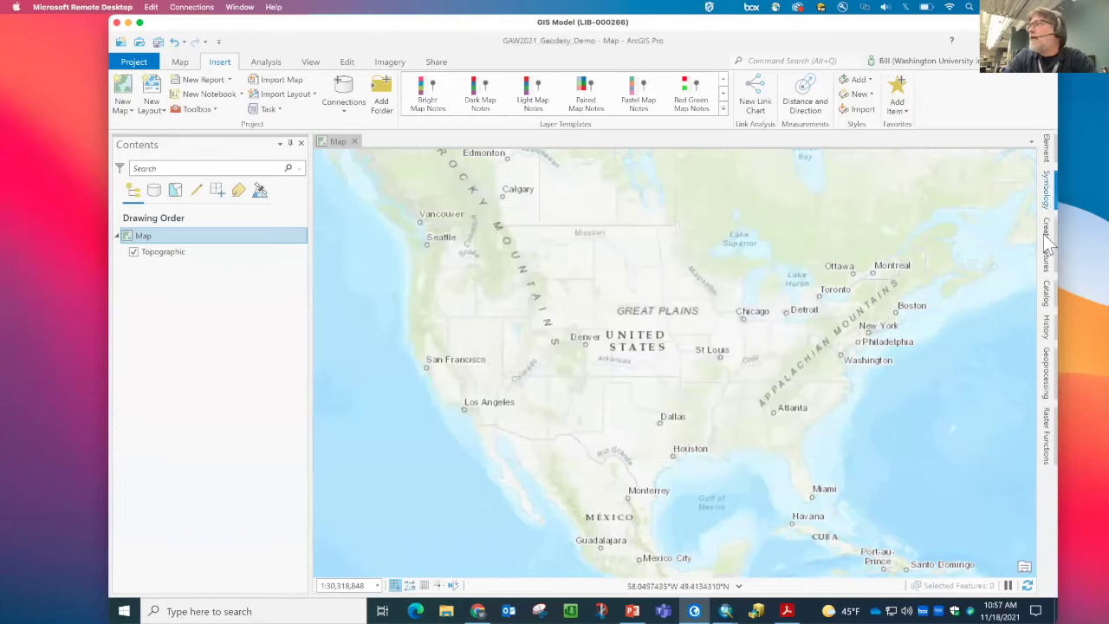
Add the states feature class from GeodesyDemoData.gdb in the GeodesyDemo folder to the map
left_click(1046, 293)
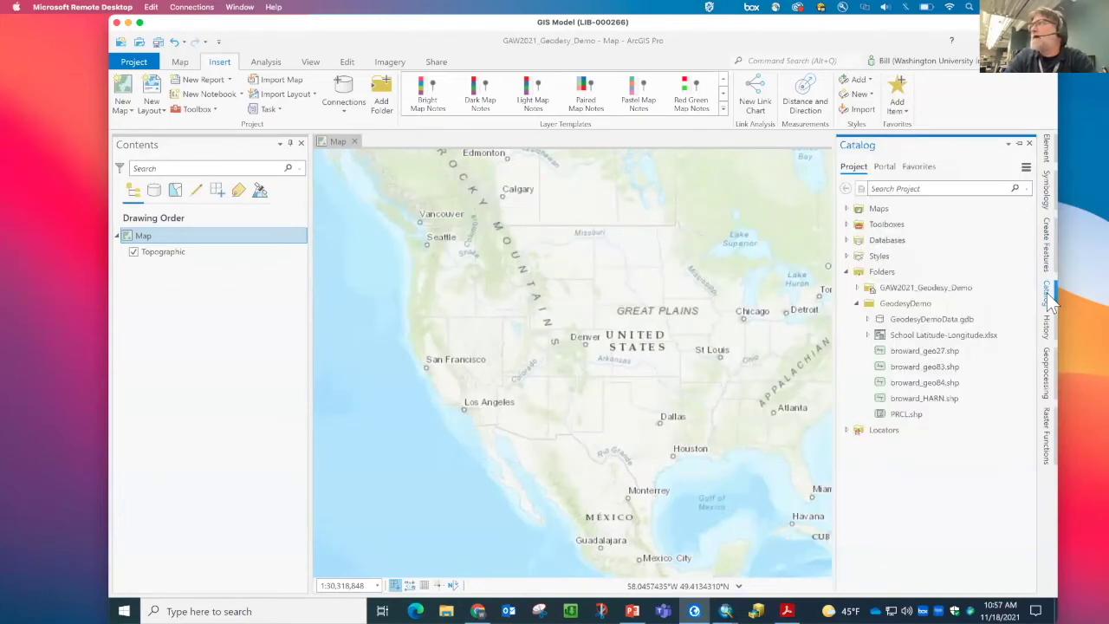
left_click(867, 319)
left_click_drag(907, 398, 687, 388)
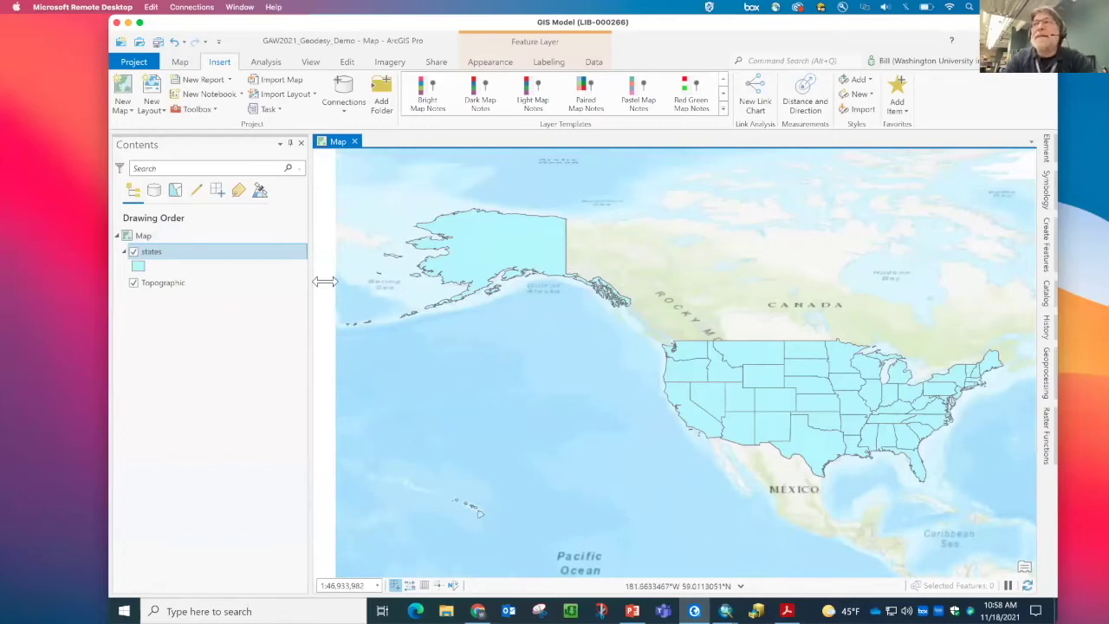
Examine the map's current XY coordinate system and the available geographic and projected coordinate system categories, leaving the map properties without changes
double_click(143, 237)
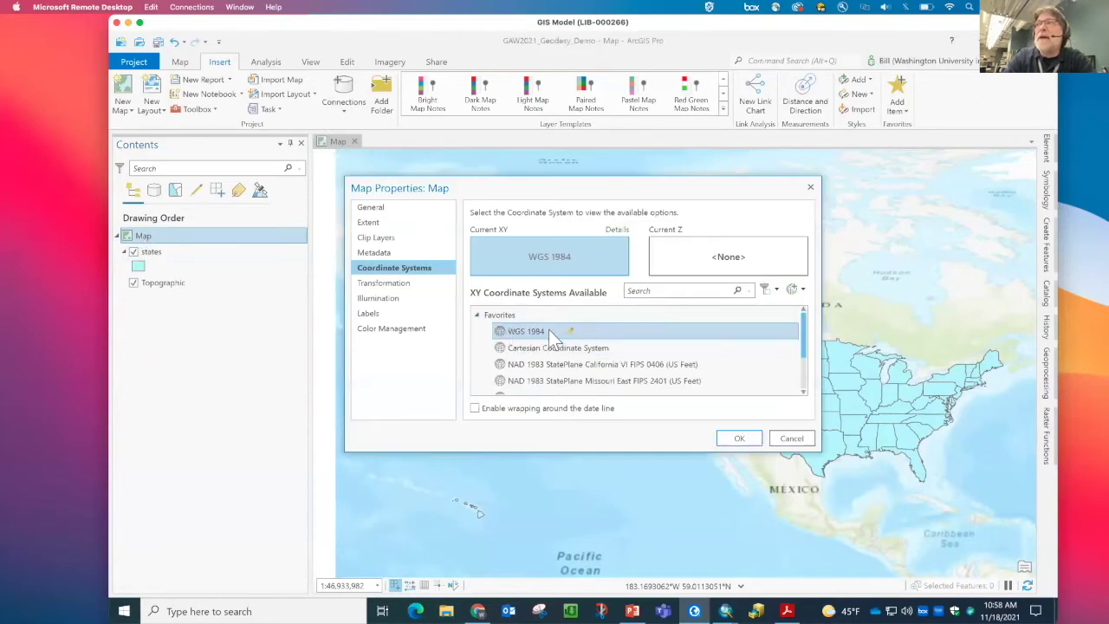
left_click(511, 275)
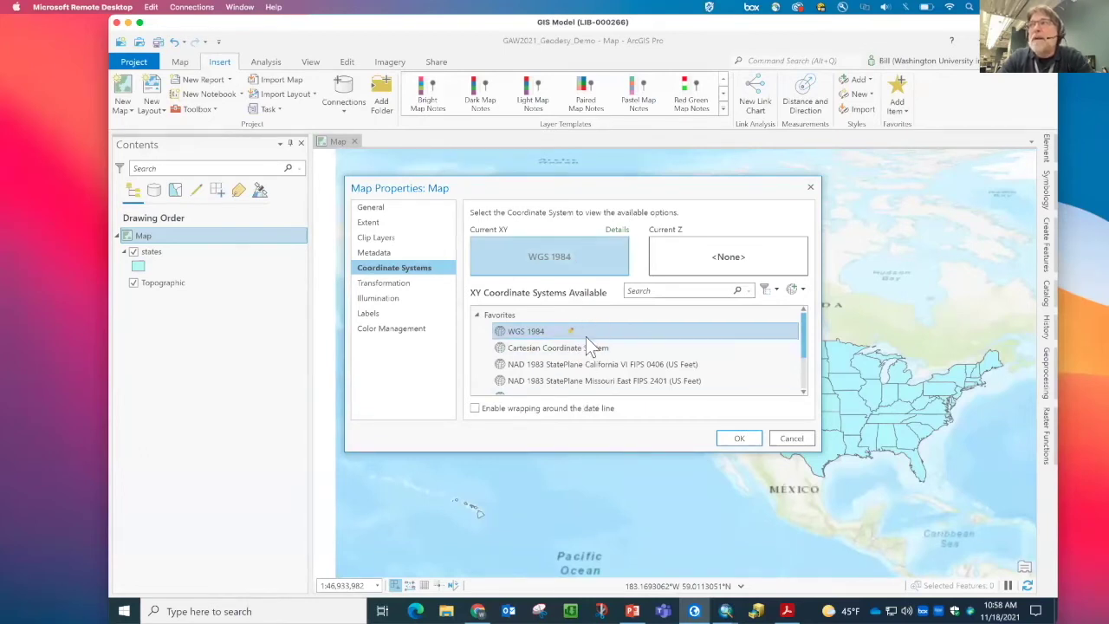
left_click(477, 315)
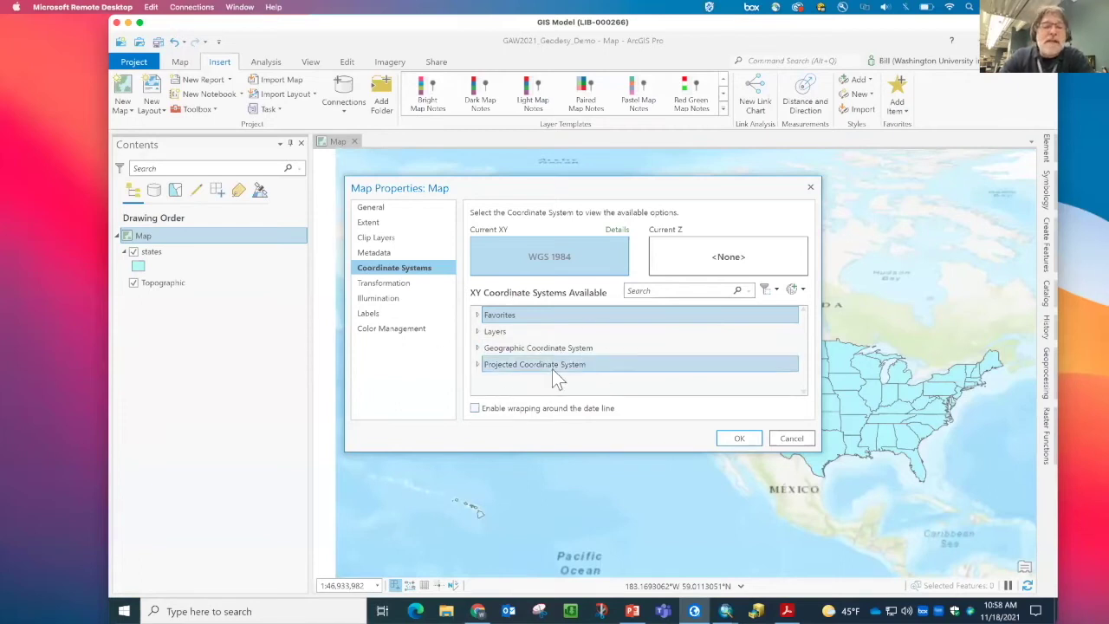
left_click(476, 362)
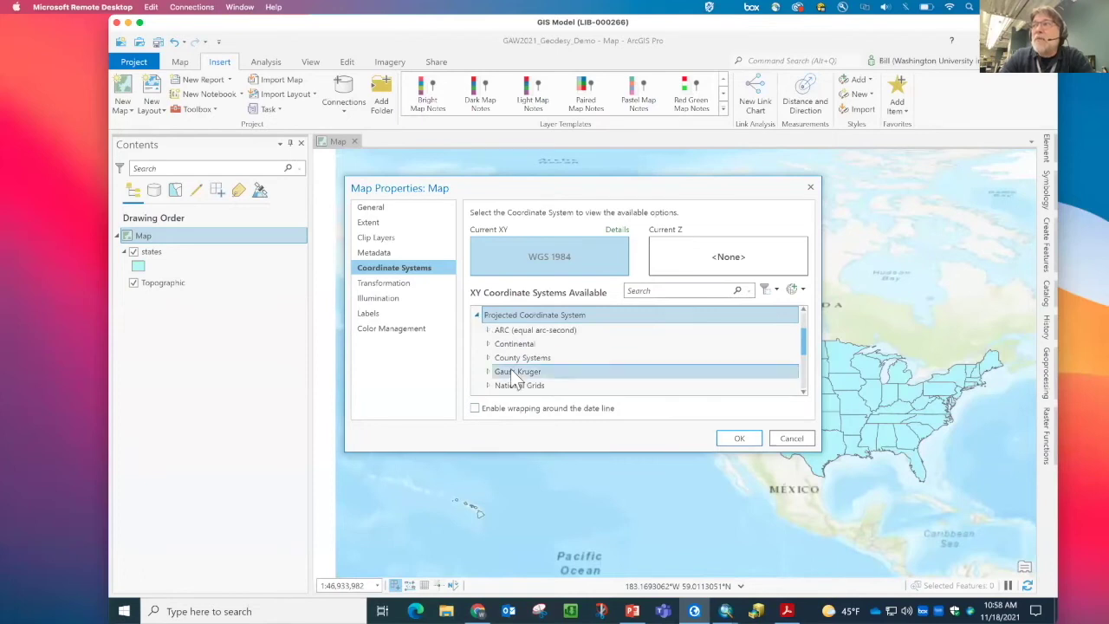
scroll(510, 369, "down", 3)
scroll(510, 368, "up", 4)
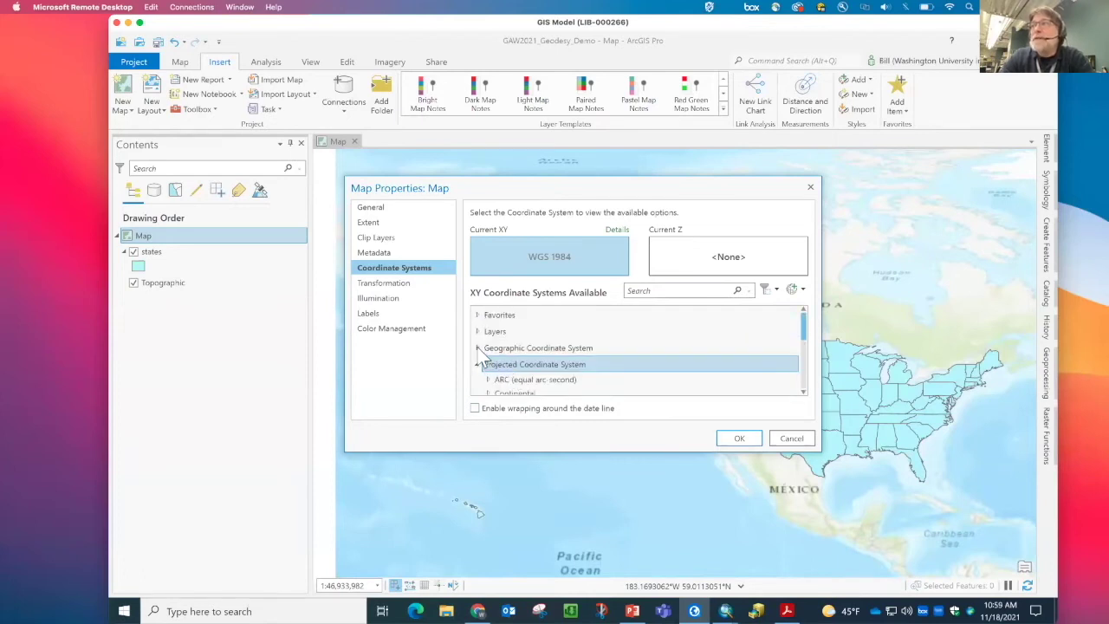
left_click(478, 347)
scroll(620, 335, "down", 5)
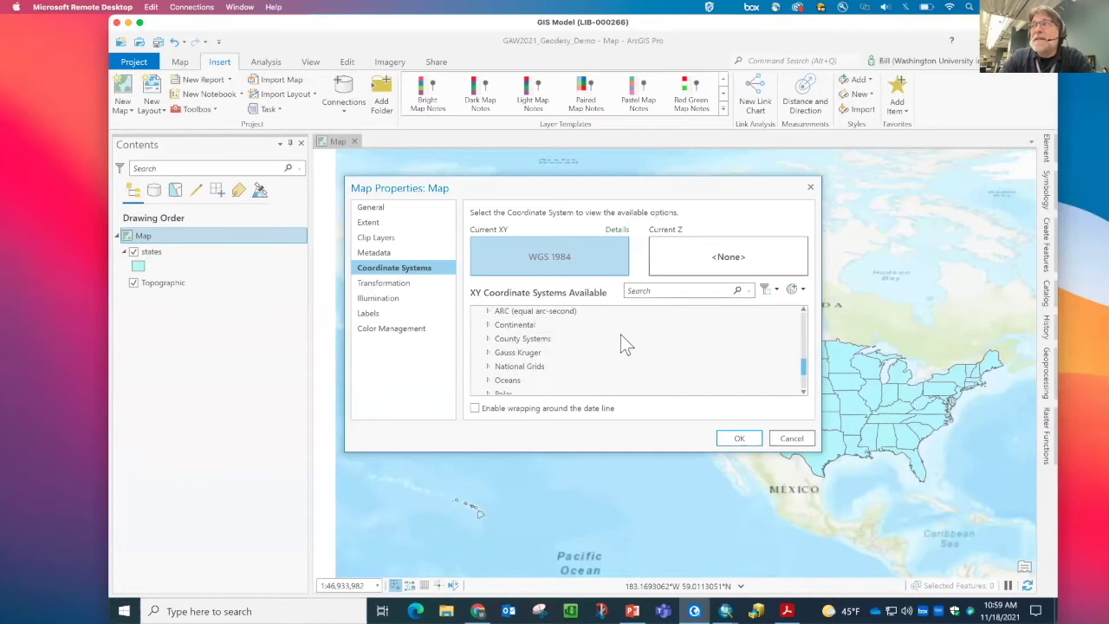
scroll(620, 335, "up", 6)
scroll(620, 334, "down", 2)
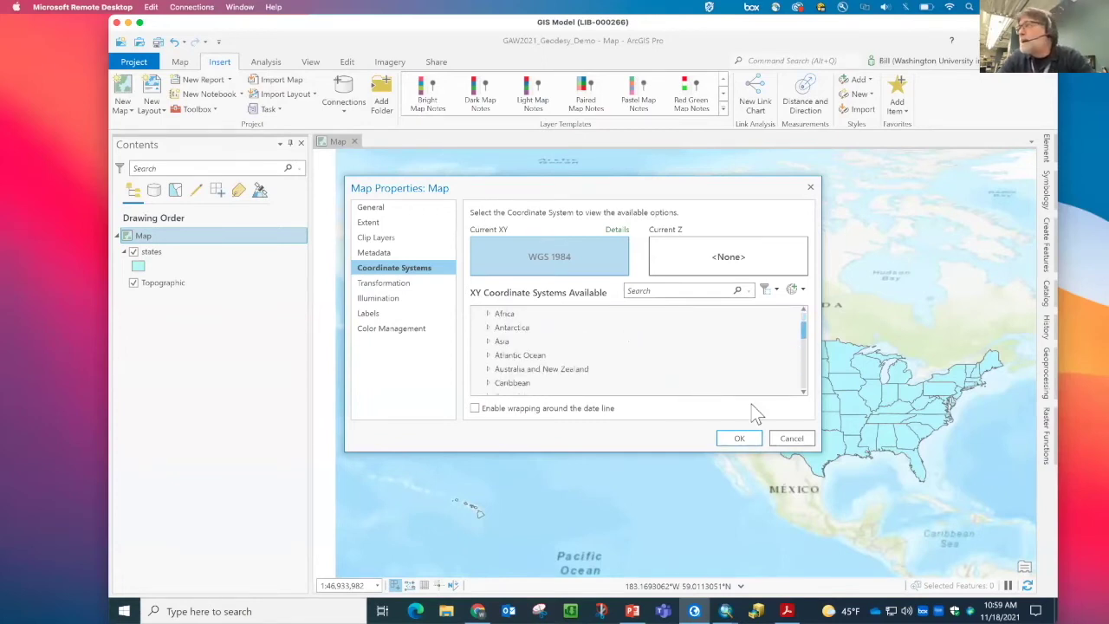
left_click(795, 439)
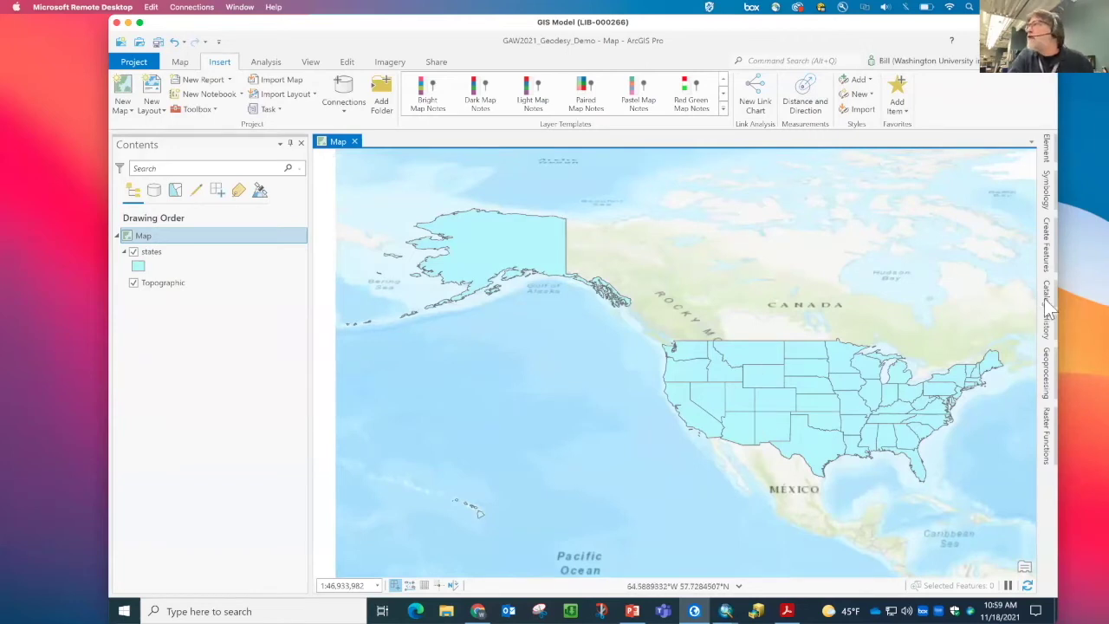
Enlarge the map's coordinate system settings and choose WGS 1984 (G1762) from the World geographic coordinate systems
left_click(139, 247)
double_click(139, 242)
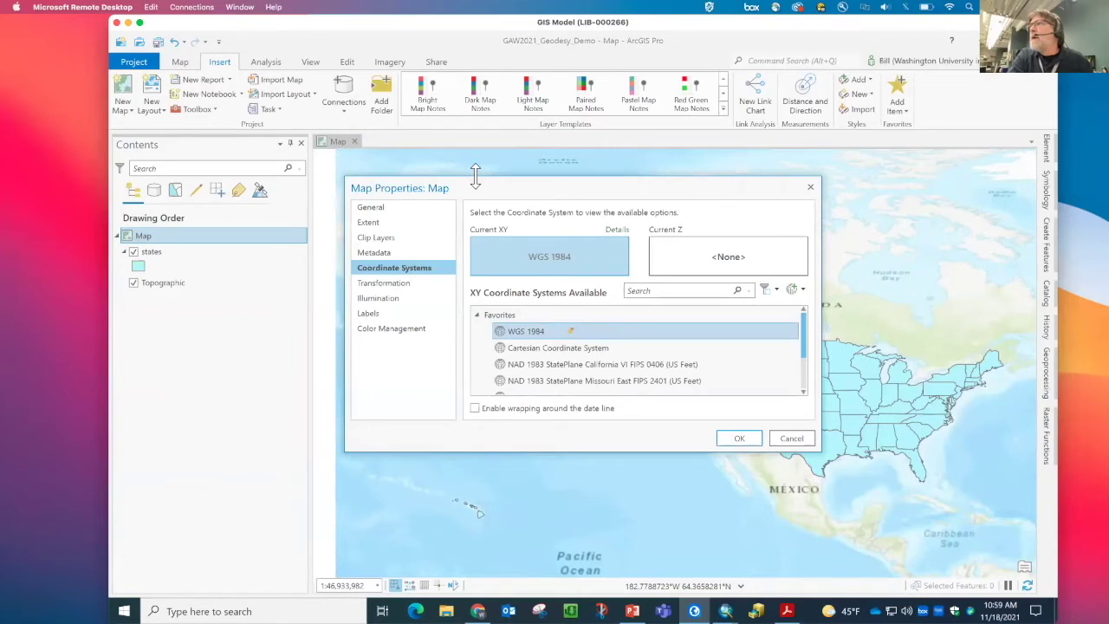
left_click_drag(474, 189, 457, 65)
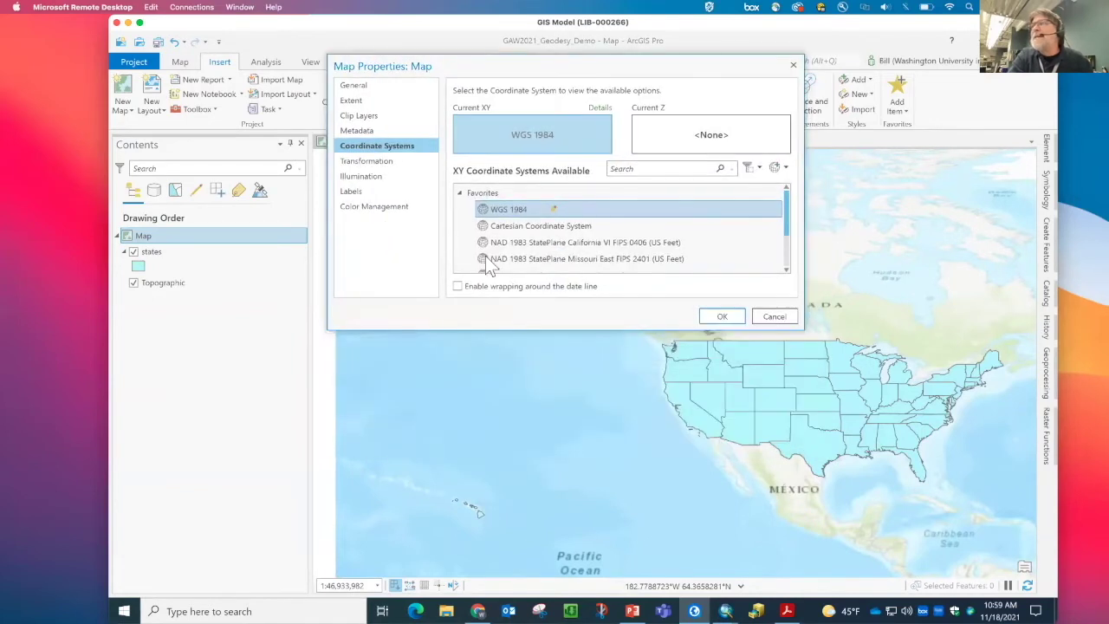
left_click_drag(503, 330, 503, 550)
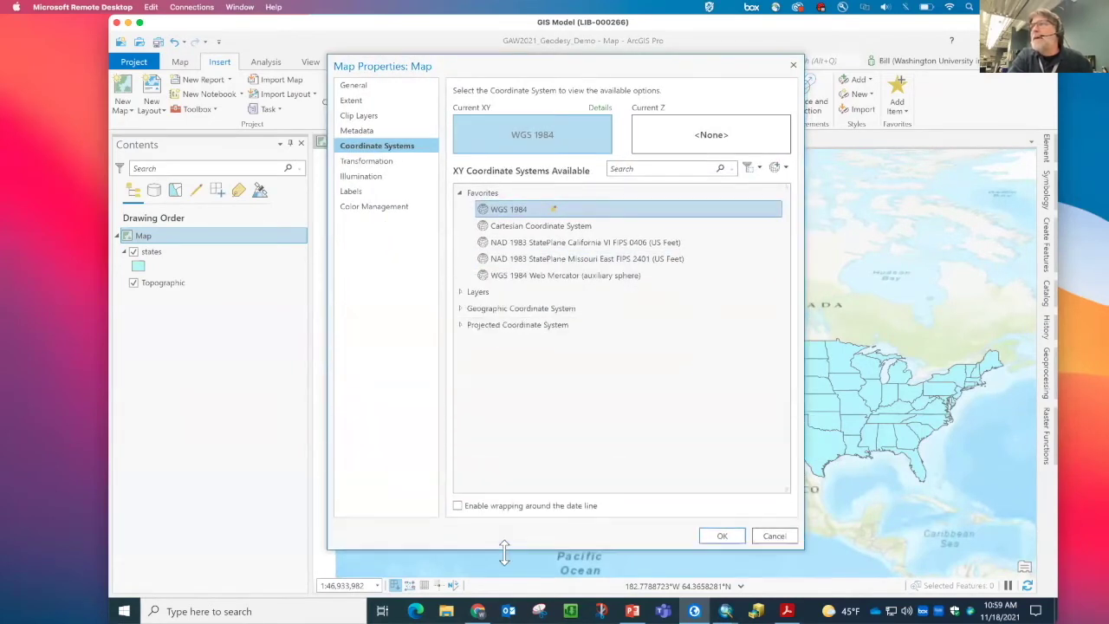
left_click(461, 307)
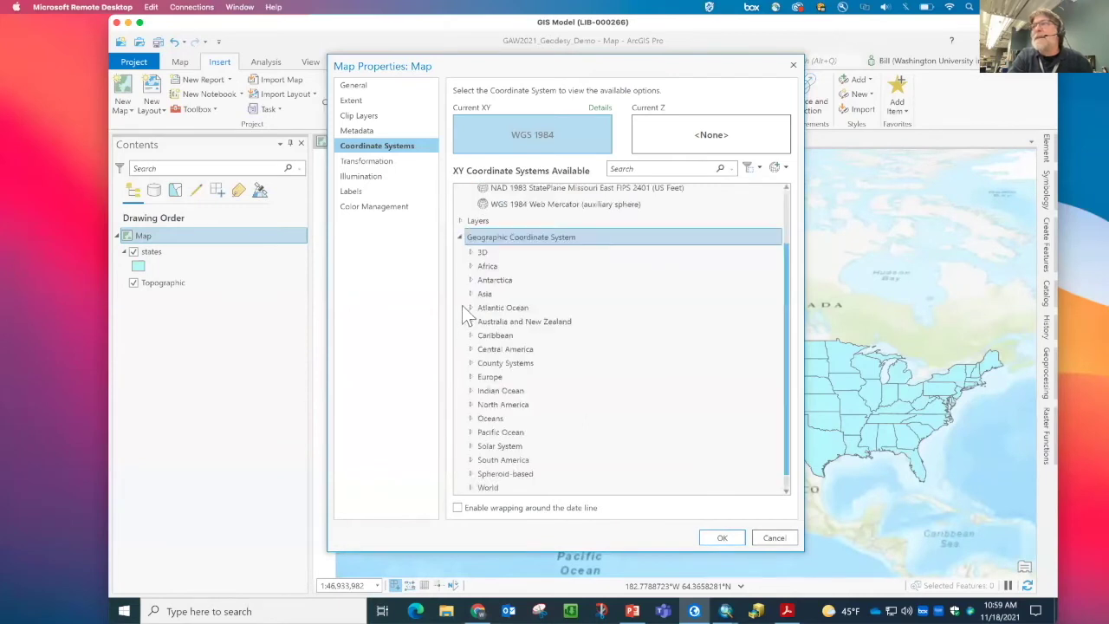
left_click(472, 489)
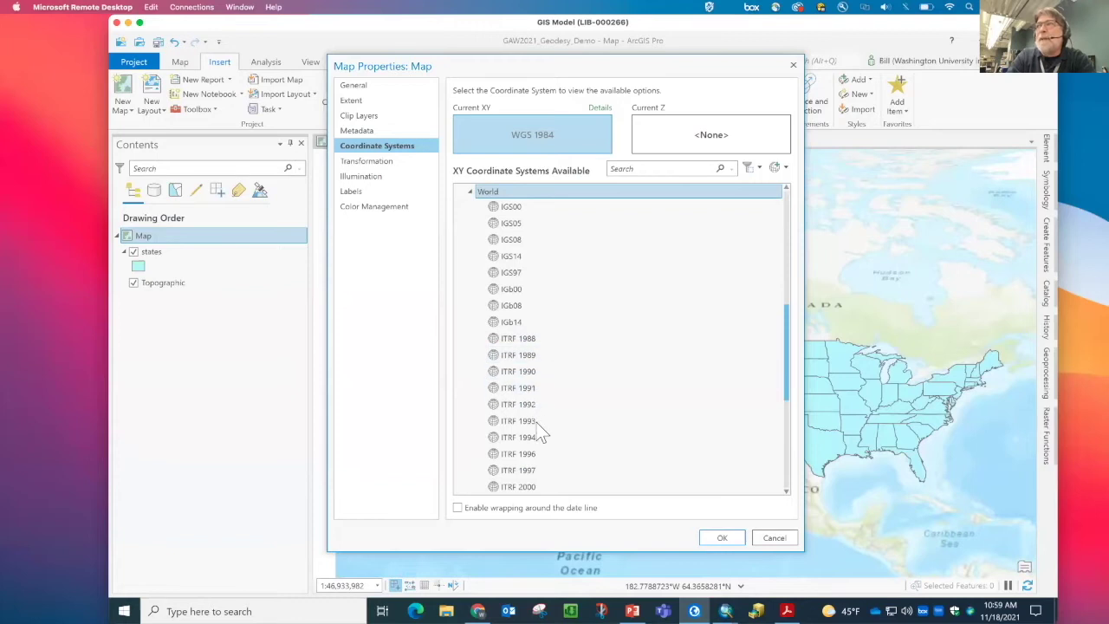
left_click_drag(784, 343, 782, 453)
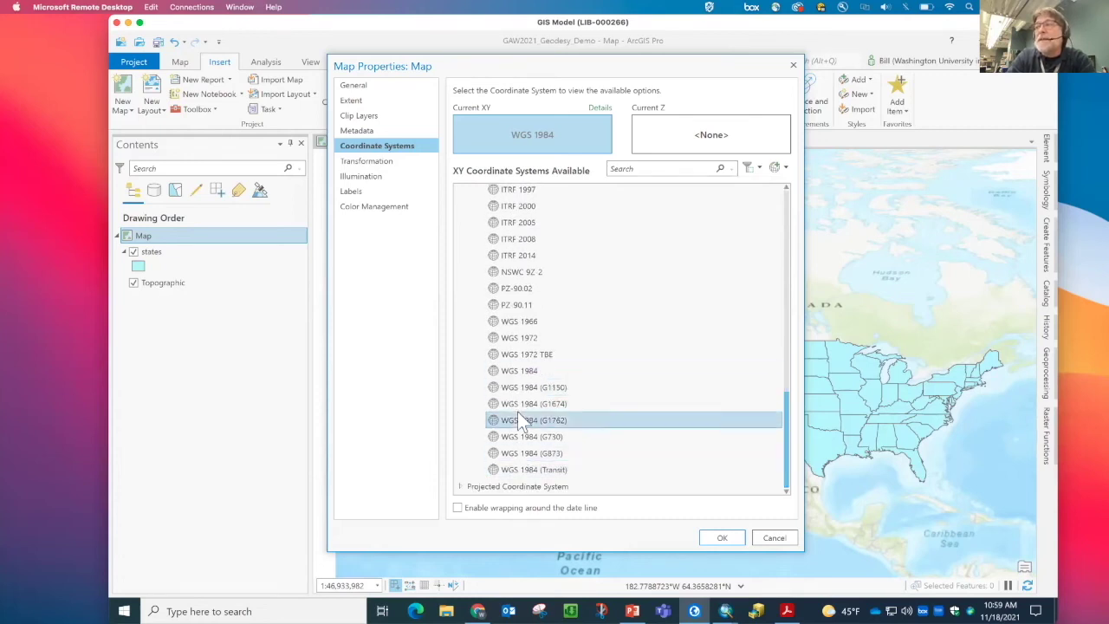
left_click(524, 367)
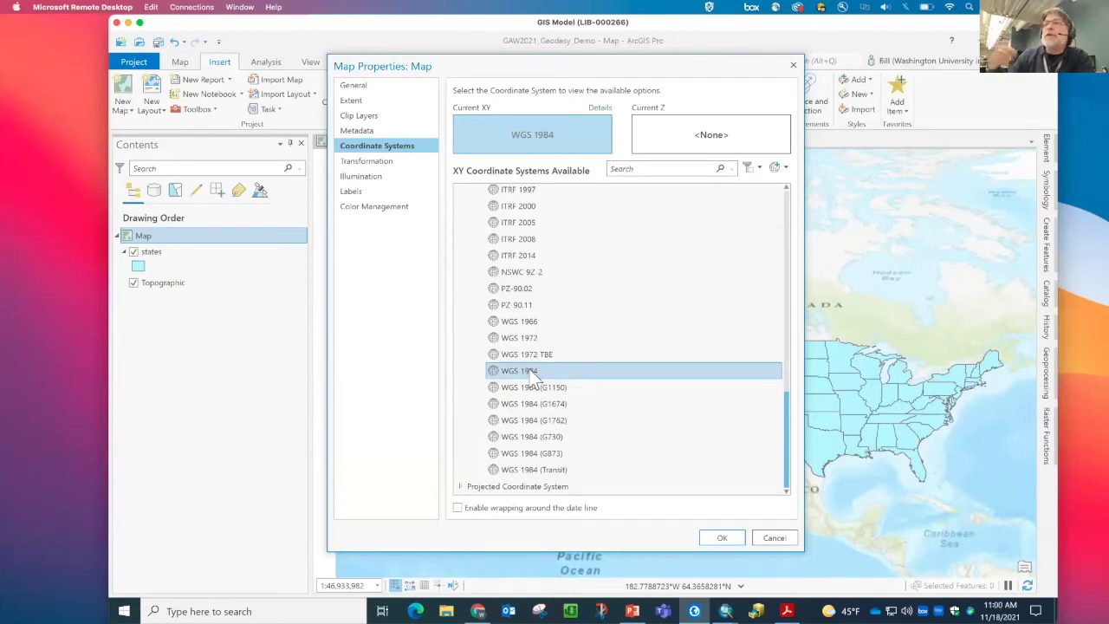
left_click(563, 424)
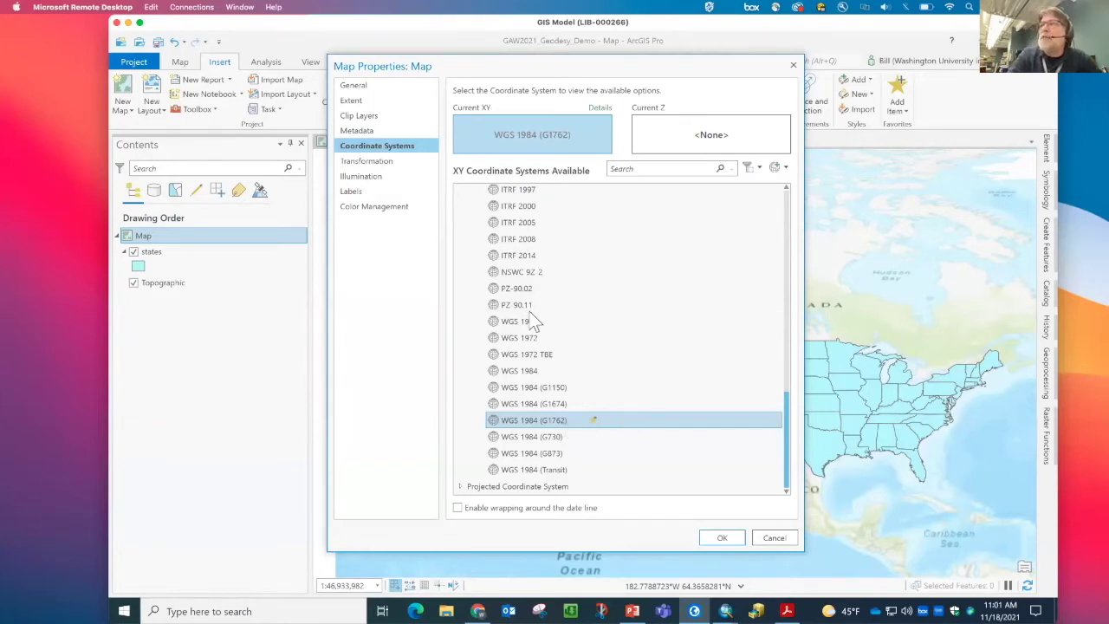
Review the NAD 1983 variants among the North American geographic coordinate systems for USA and territories, and discard the map property changes
scroll(561, 325, "up", 10)
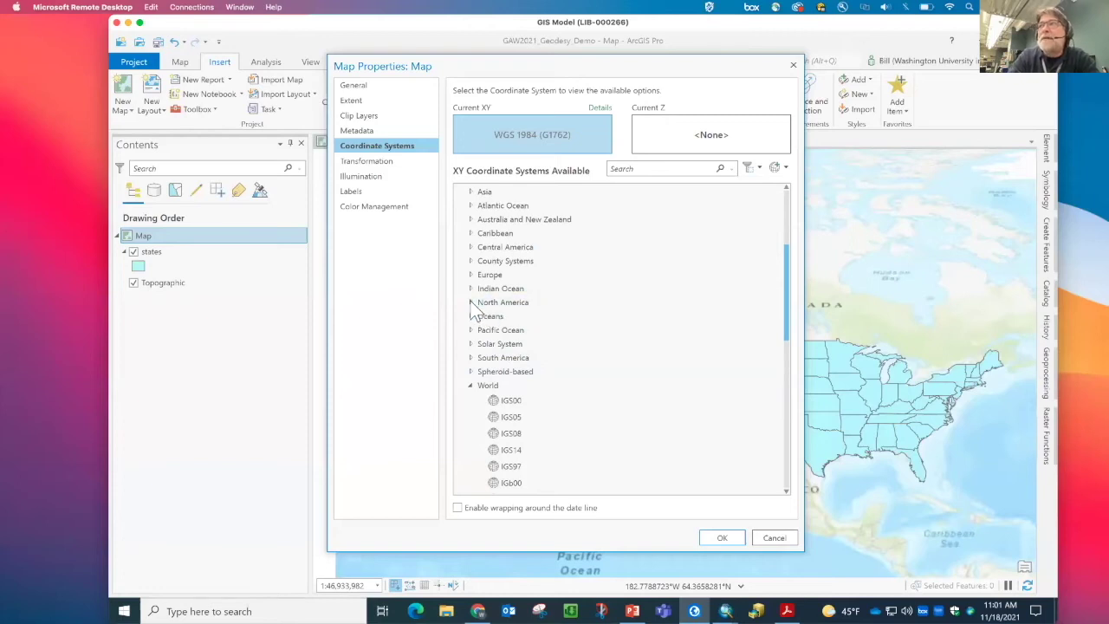
left_click(471, 385)
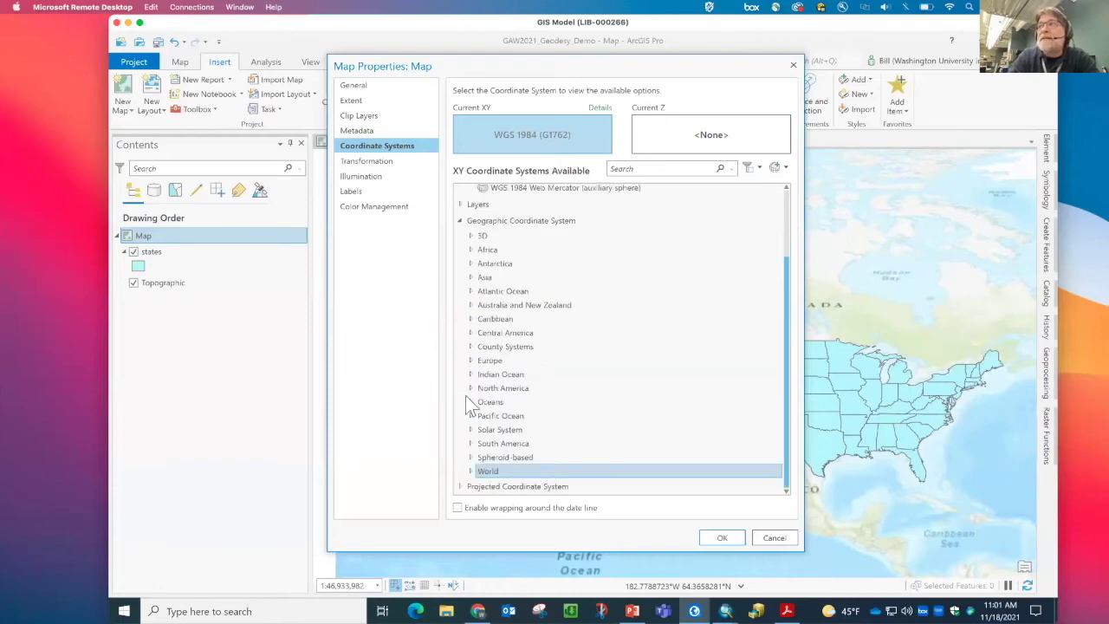
left_click(470, 386)
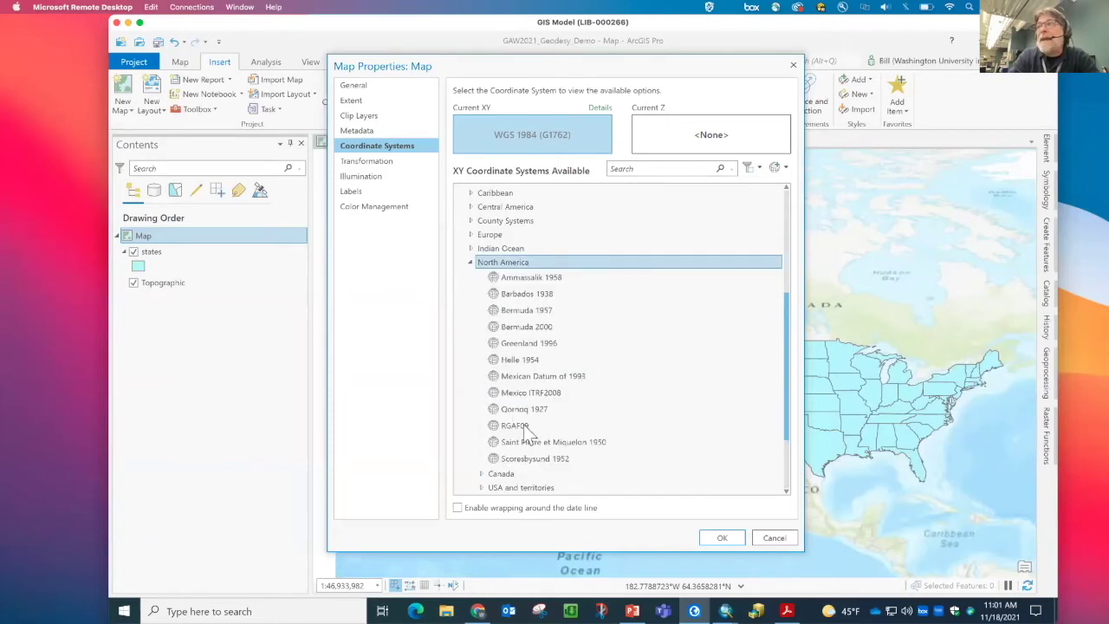
left_click(481, 488)
scroll(517, 434, "down", 5)
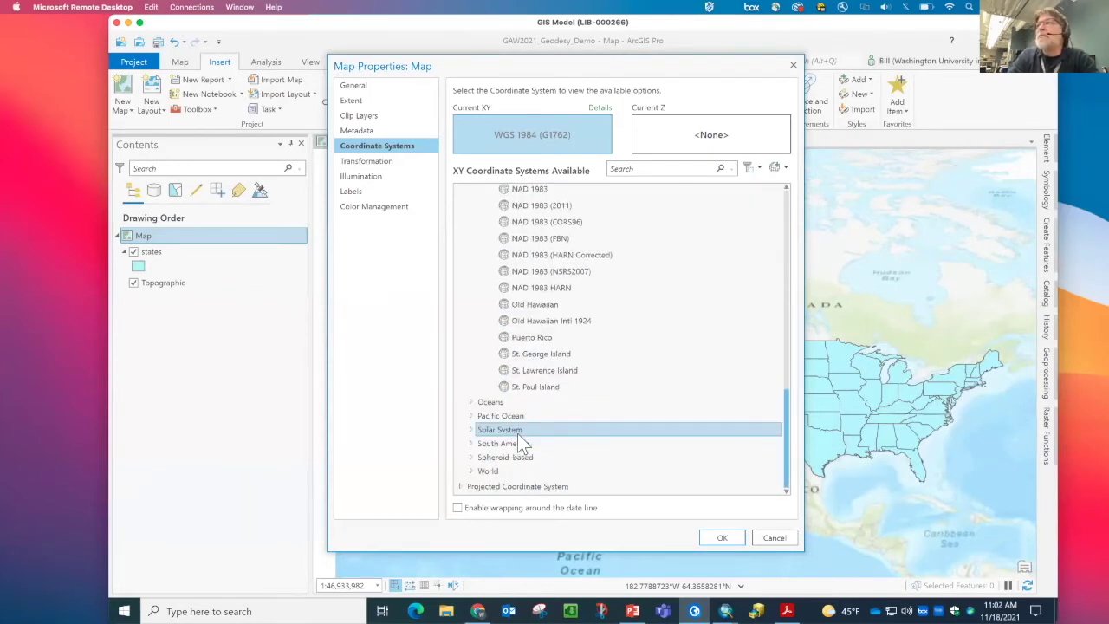
scroll(517, 433, "up", 4)
scroll(517, 433, "down", 3)
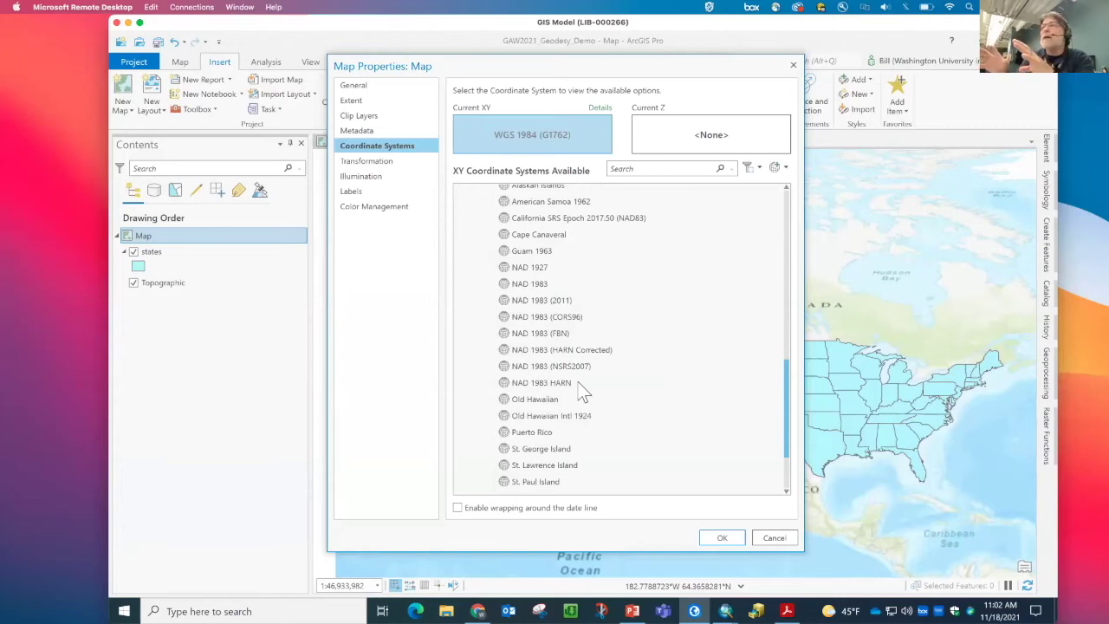
left_click(576, 319)
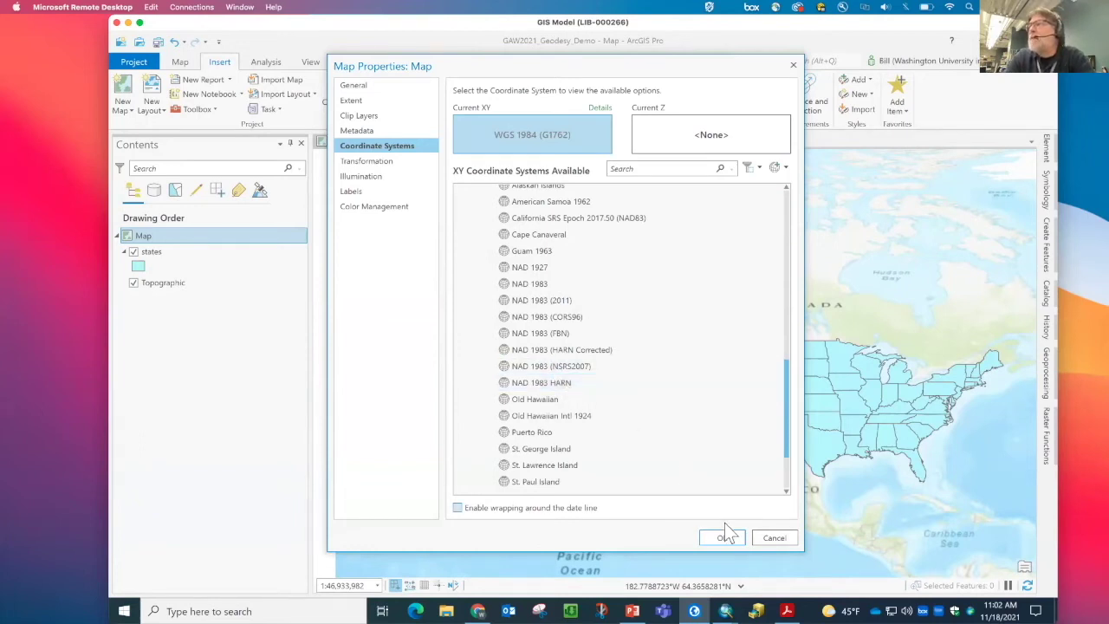
left_click(773, 538)
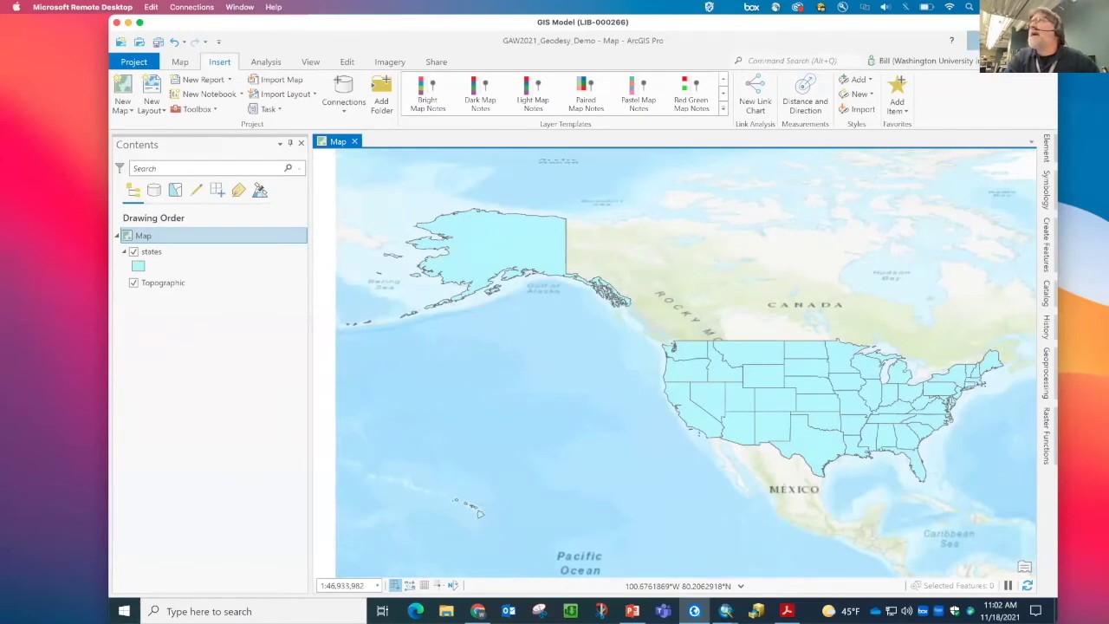
Switch to the Untitled ArcMap window and start a new document from the Blank Map template
left_click(979, 41)
mouse_move(725, 611)
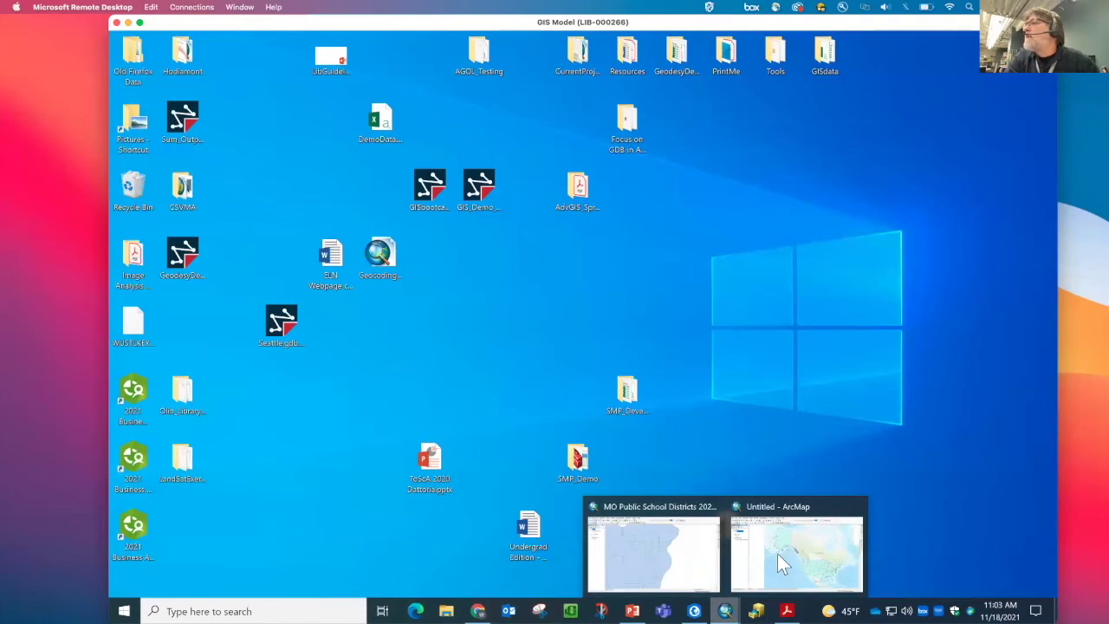
left_click(814, 525)
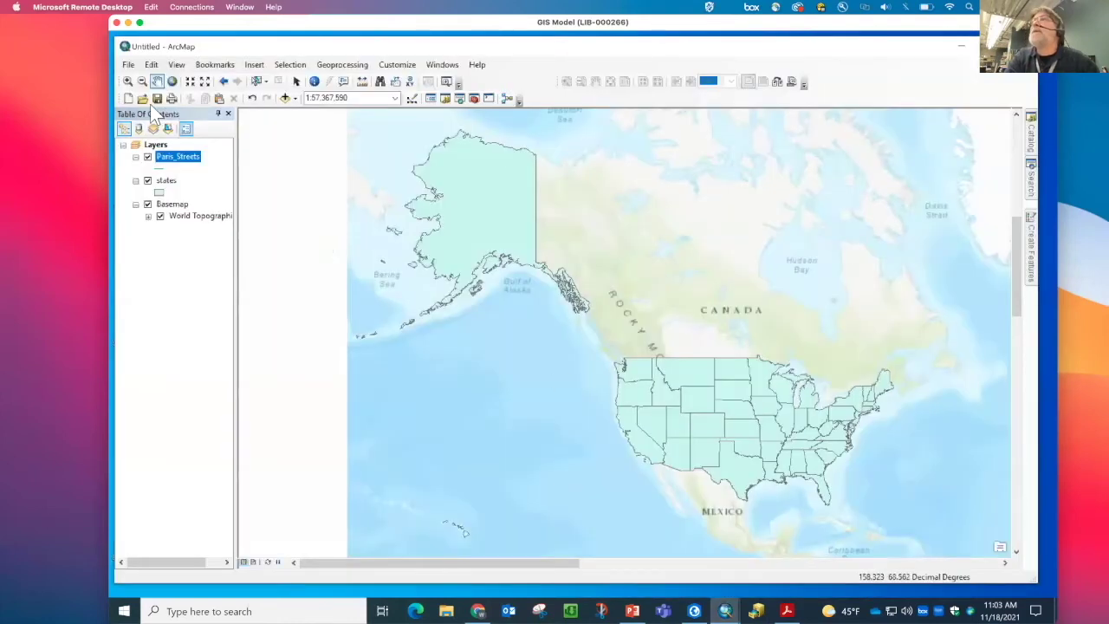
left_click(128, 65)
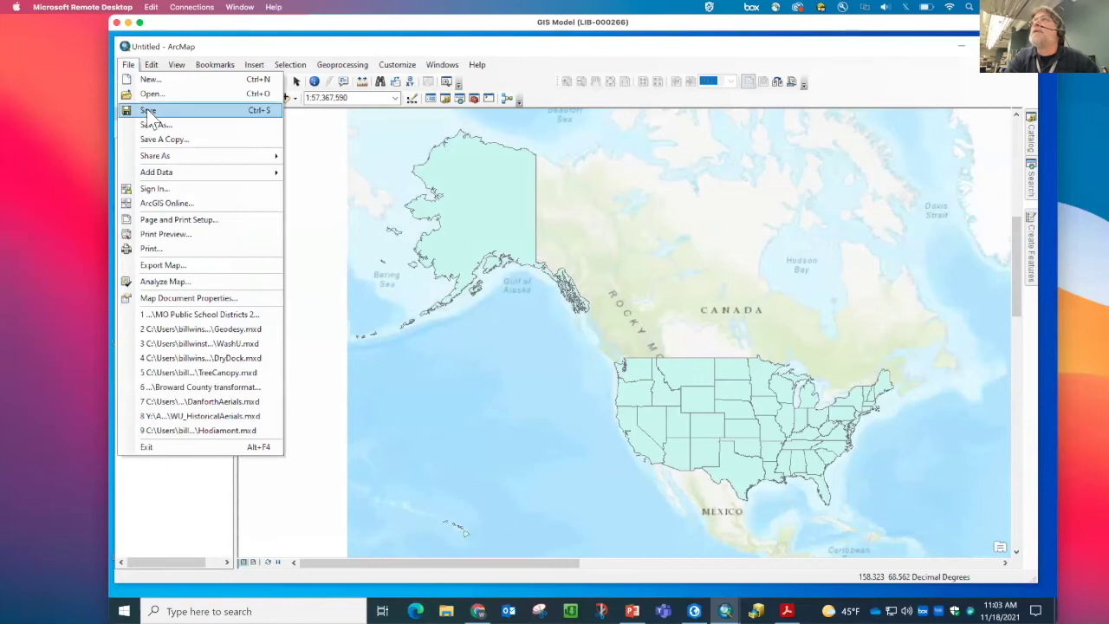
left_click(149, 78)
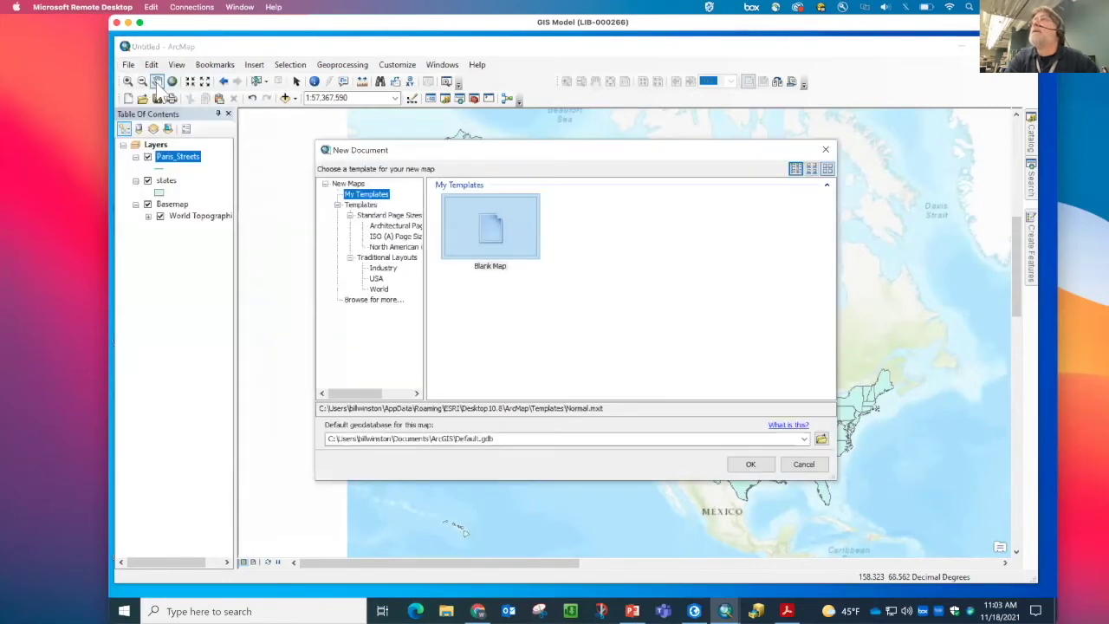
left_click(750, 467)
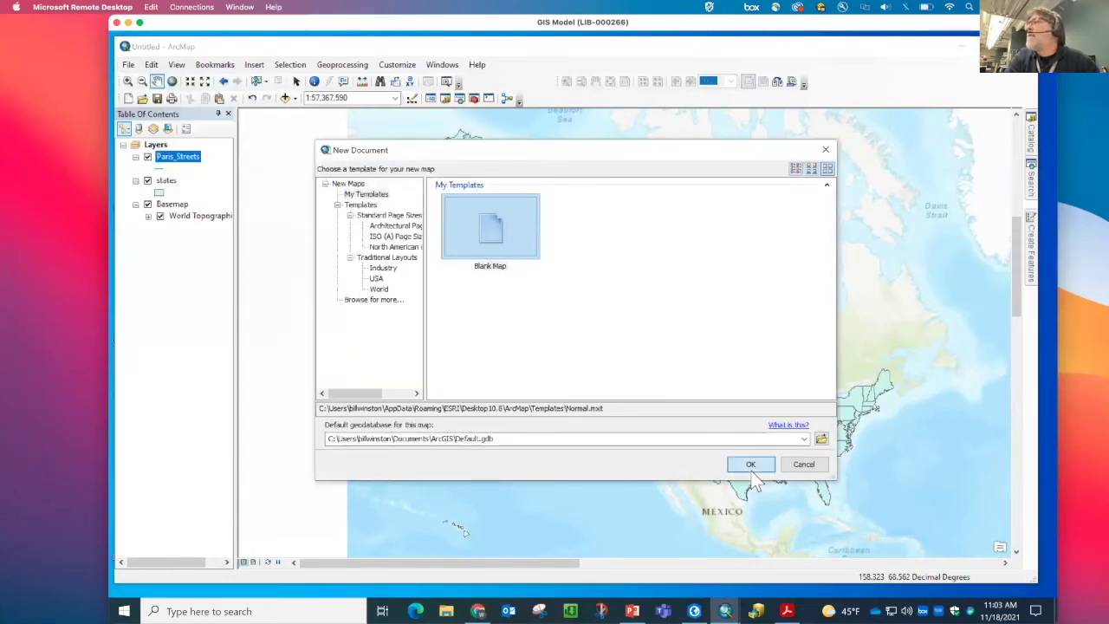
left_click(578, 346)
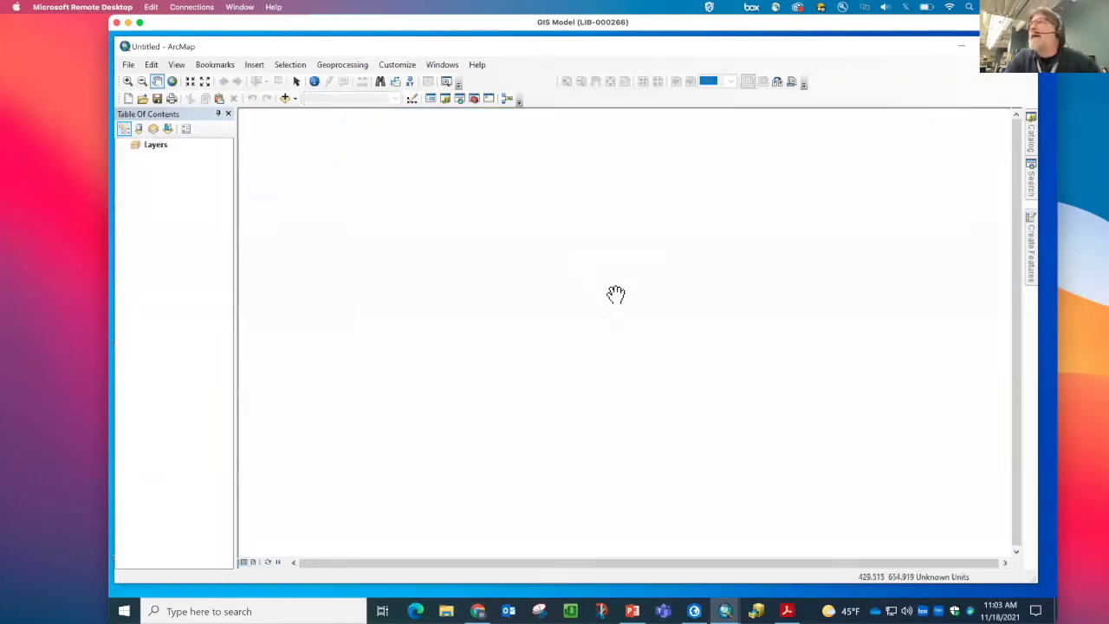
Add the World Imagery basemap to the empty map
left_click(292, 98)
left_click(313, 131)
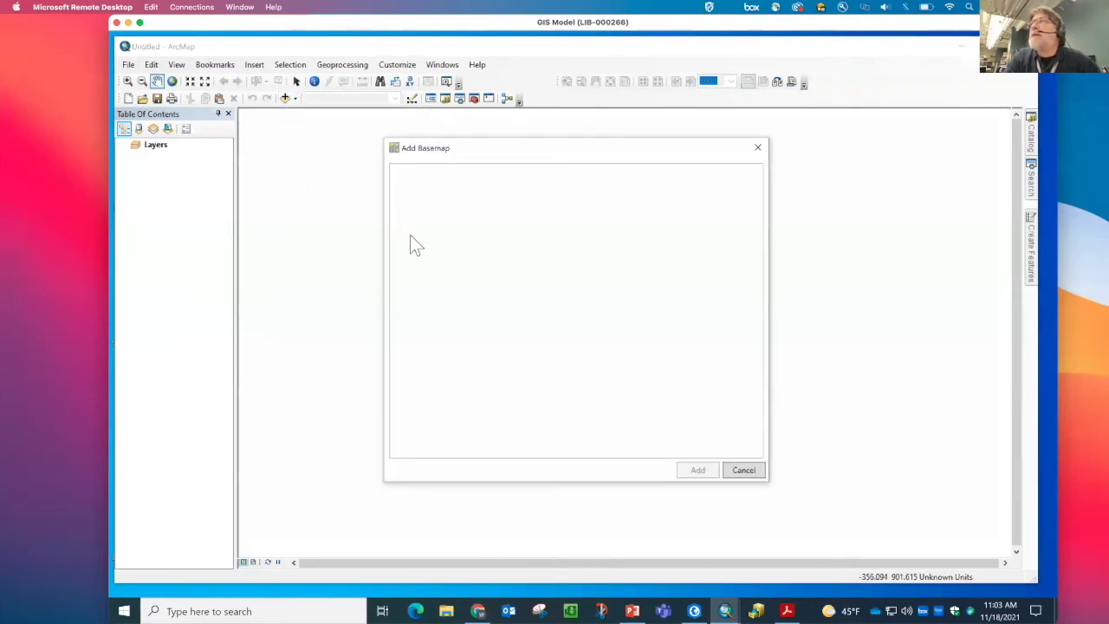
left_click(460, 227)
left_click(694, 468)
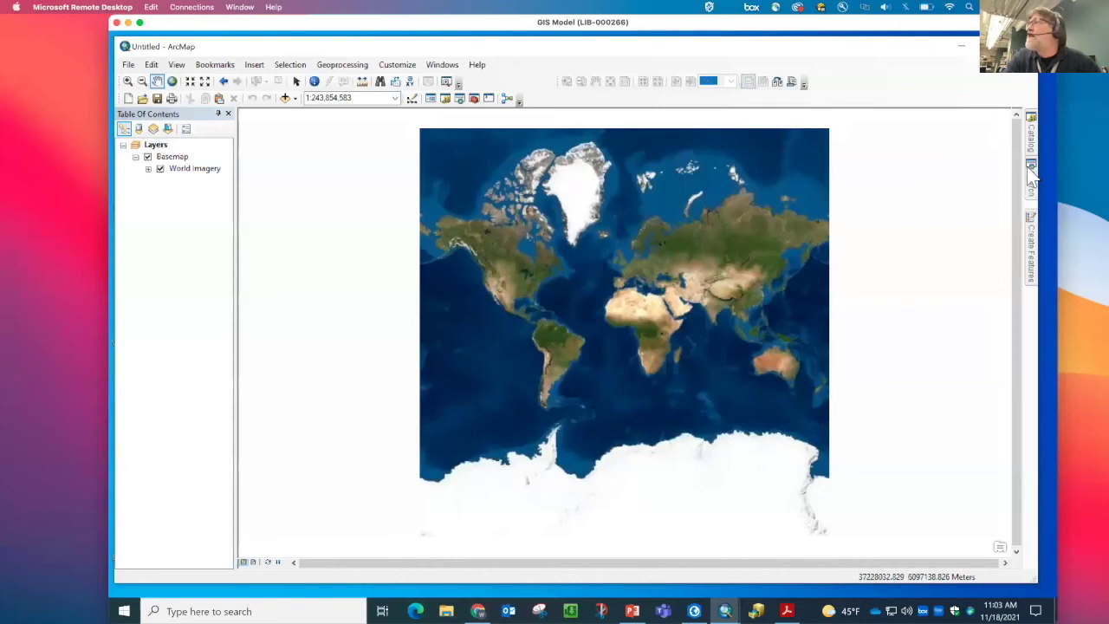
Add the Paris_Streets feature class from GeodesyDemoData.gdb over the imagery basemap and dismiss the geographic coordinate systems warning
left_click(1030, 139)
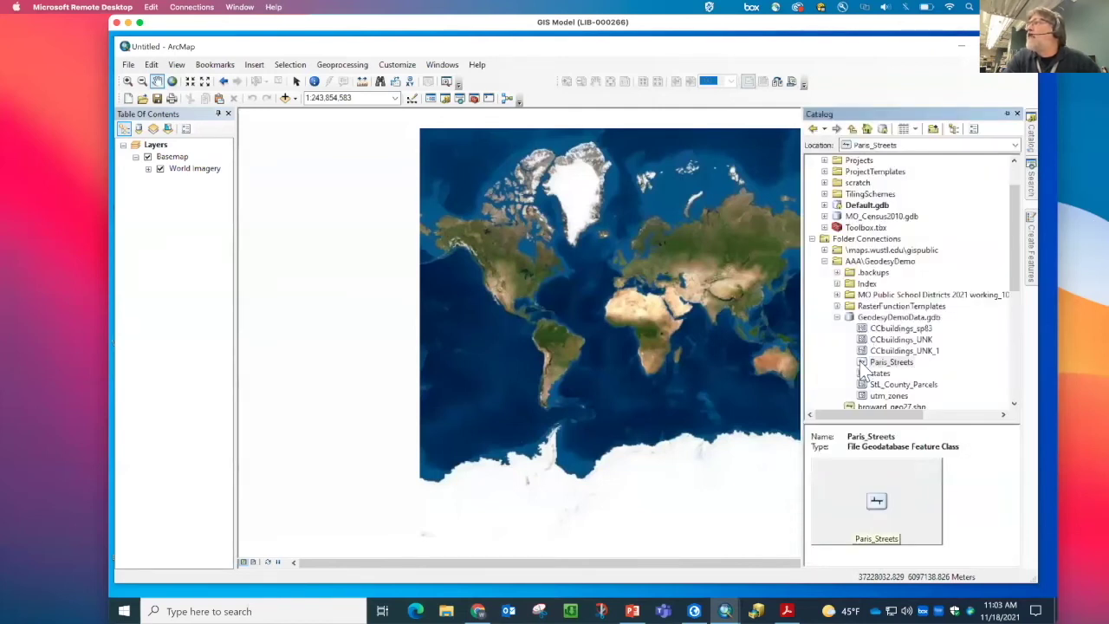
left_click_drag(883, 362, 688, 362)
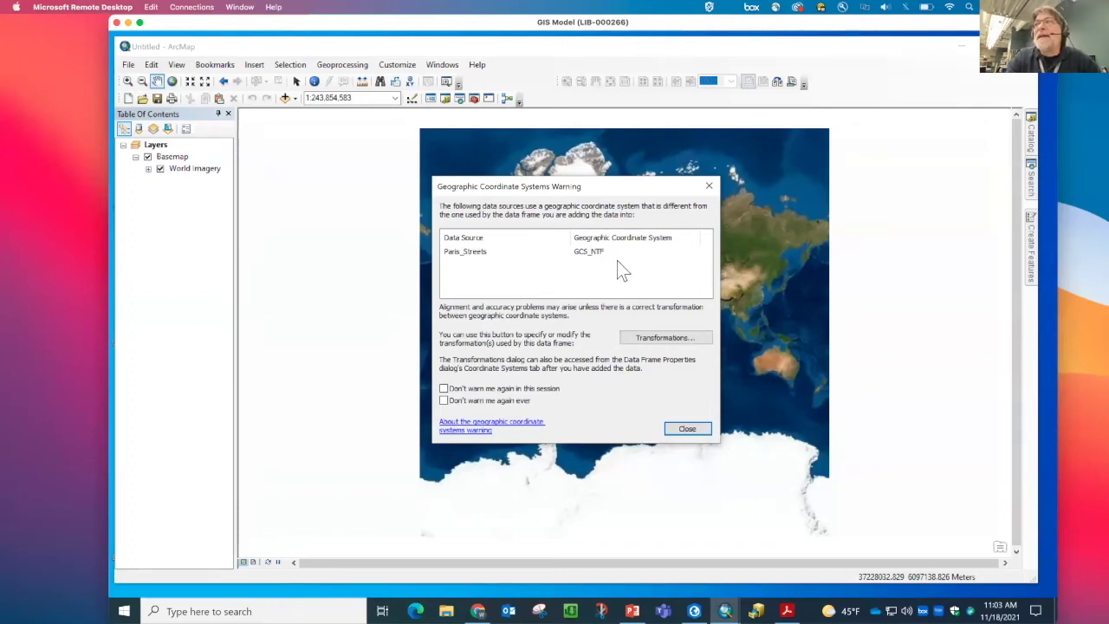
left_click(680, 429)
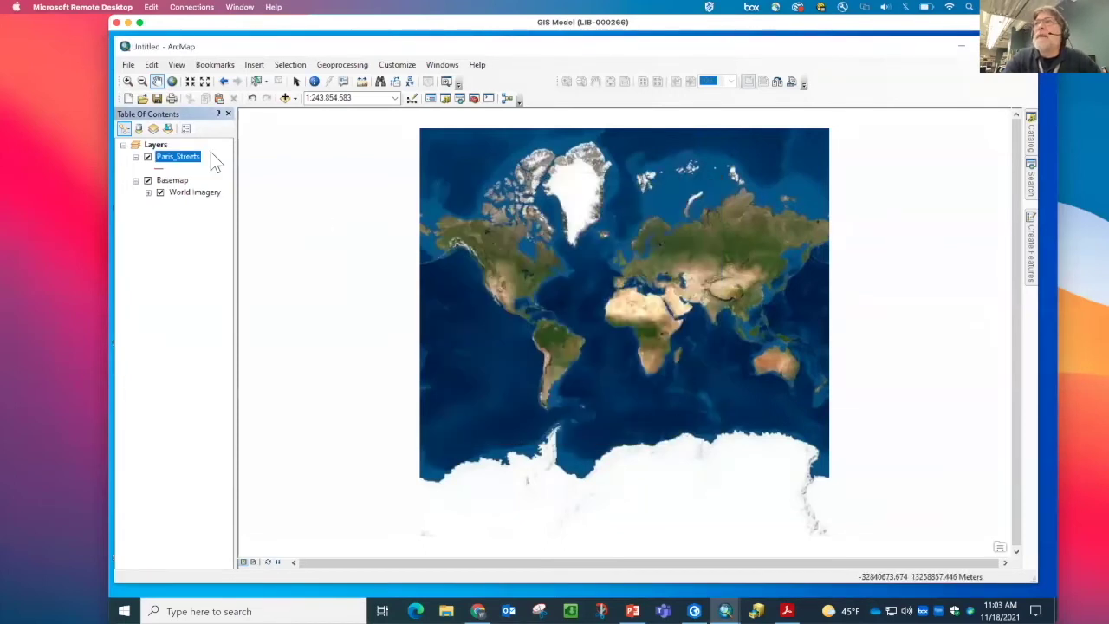
Zoom to the Paris_Streets layer, close in on the large star-shaped roundabout, and restyle the street lines with the Highway Ramp symbol
right_click(179, 163)
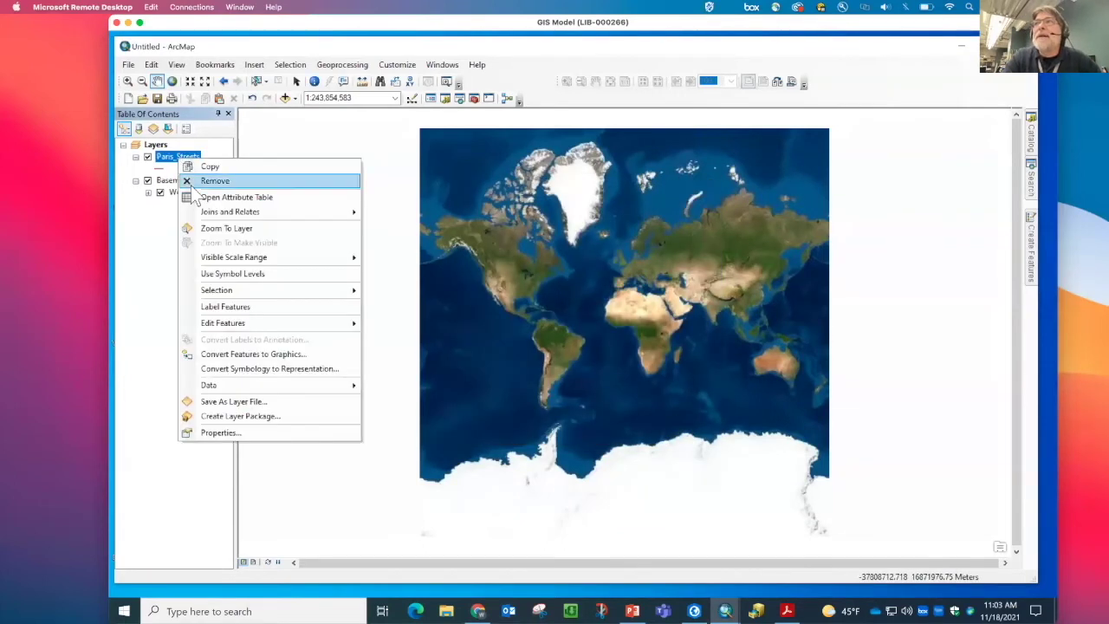
left_click(215, 229)
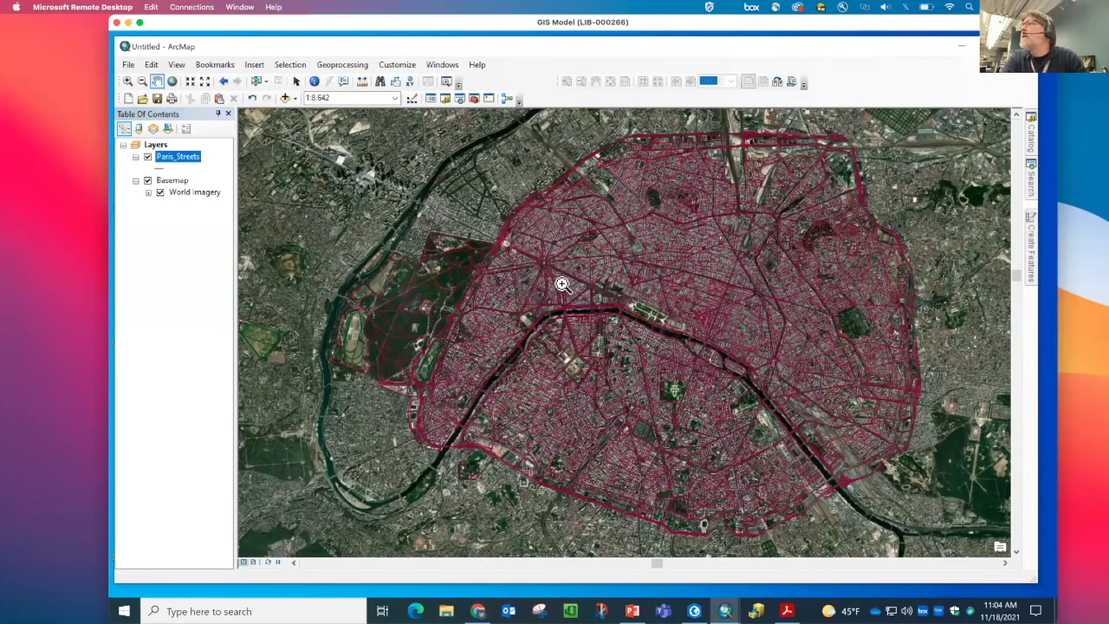
scroll(559, 280, "up", 8)
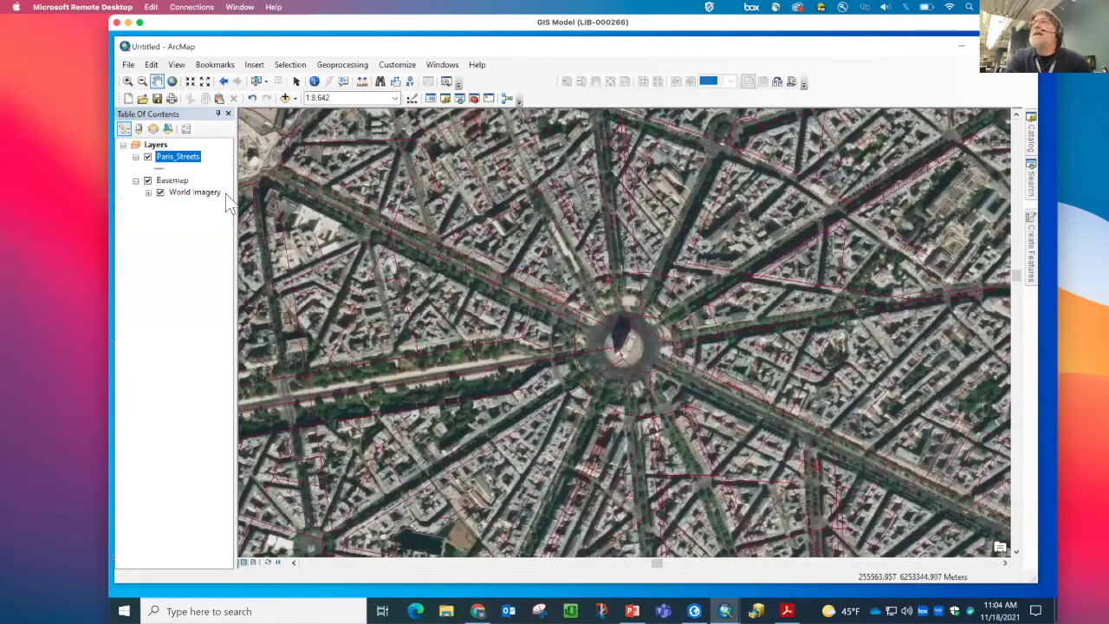
left_click(160, 174)
left_click(165, 169)
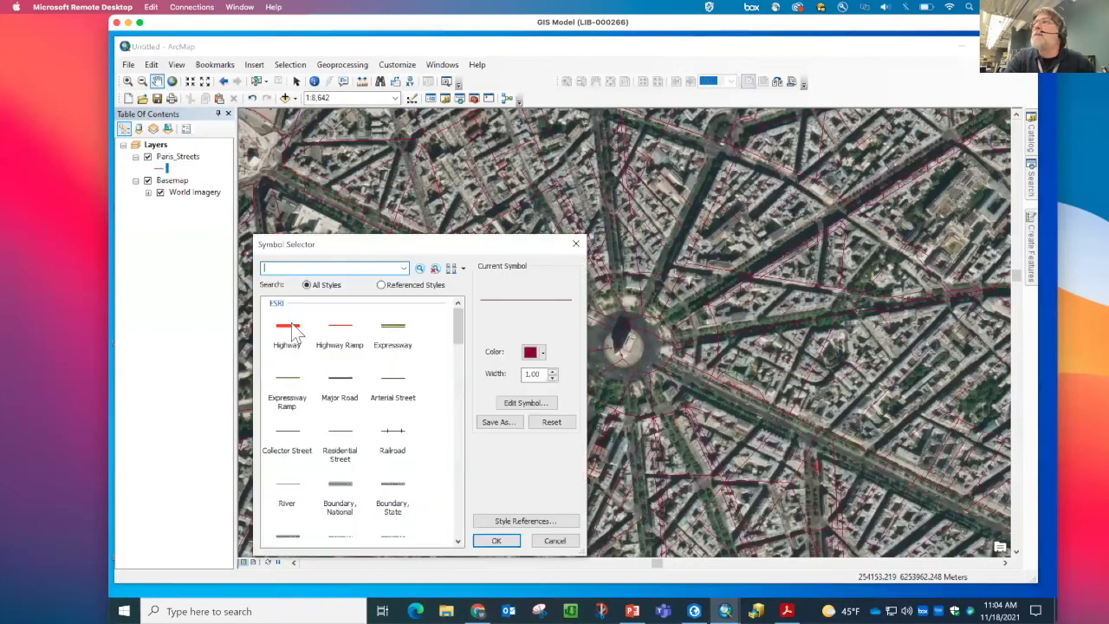
left_click(340, 329)
left_click(492, 540)
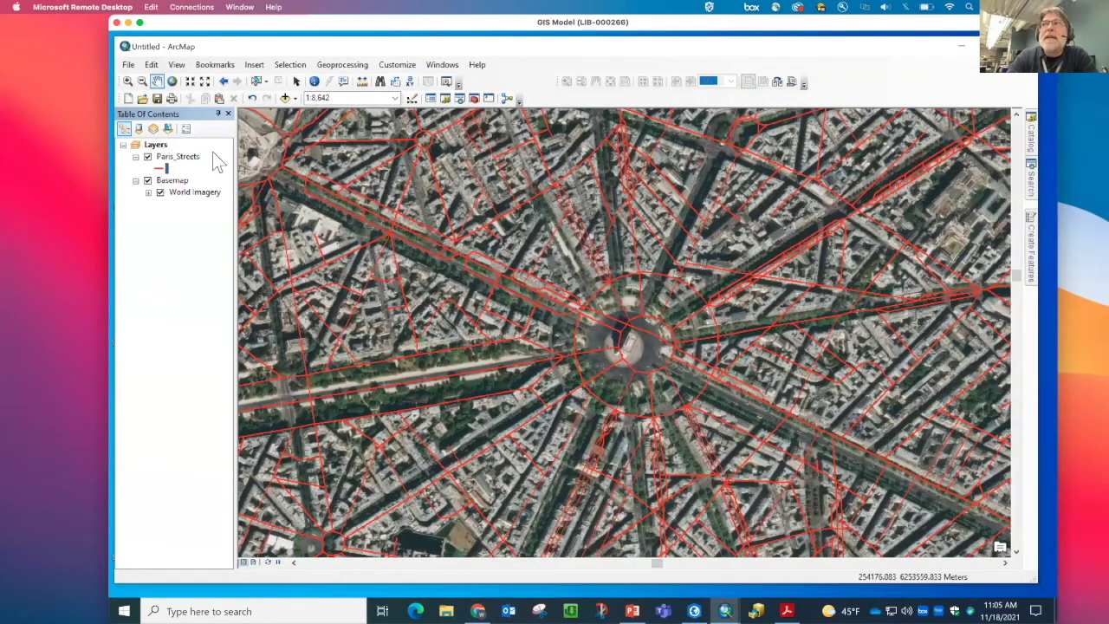
Open the data frame's coordinate system settings and list the coordinate systems used by the map's layers
double_click(156, 146)
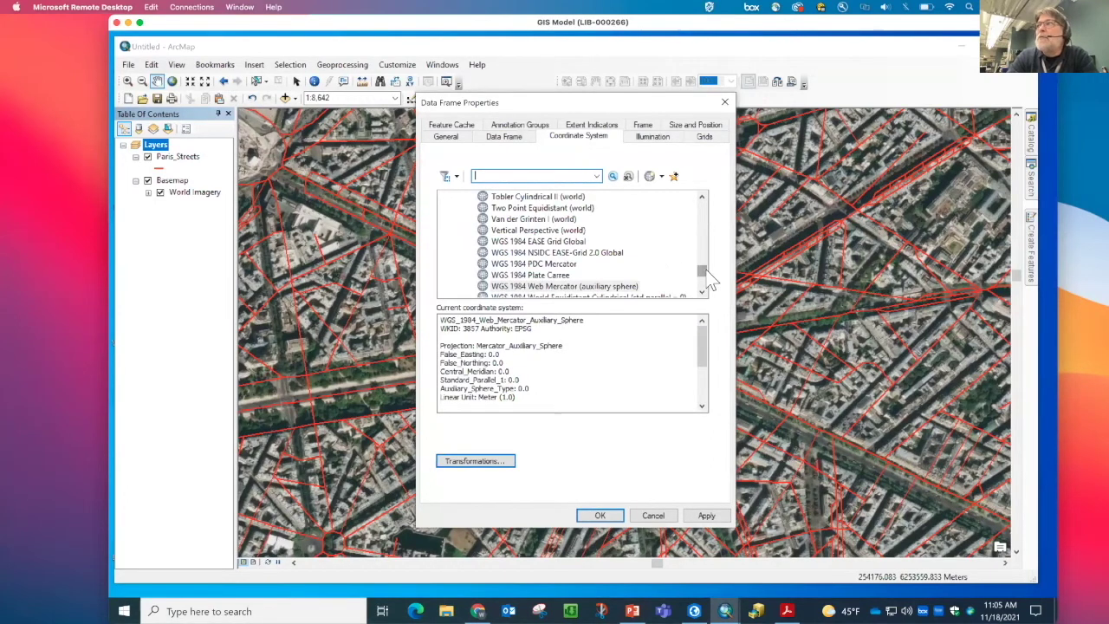
left_click_drag(701, 269, 700, 201)
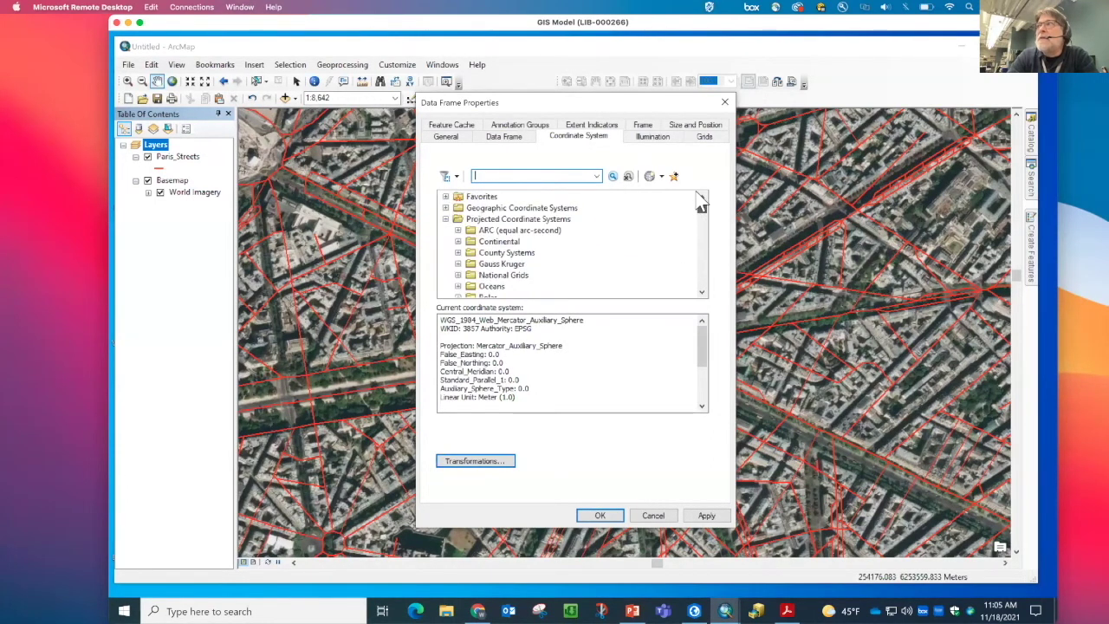
left_click(445, 218)
left_click(445, 230)
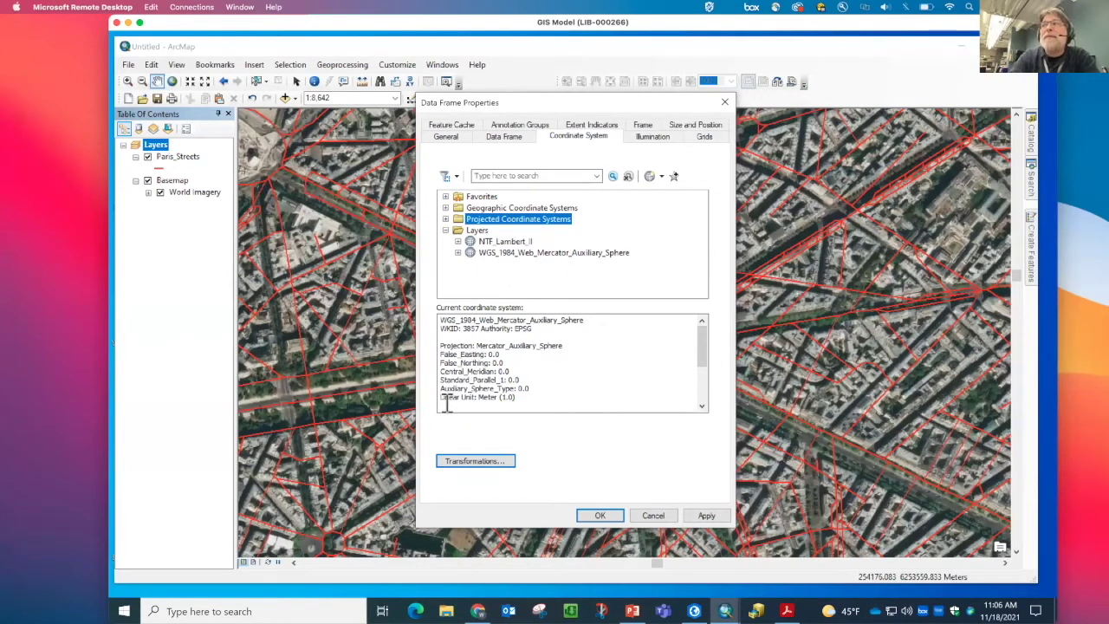
Set the GCS_NTF to GCS_WGS_1984 transformation to WGS_1984_To_NTF_NTv2 and apply it to the data frame
left_click(484, 462)
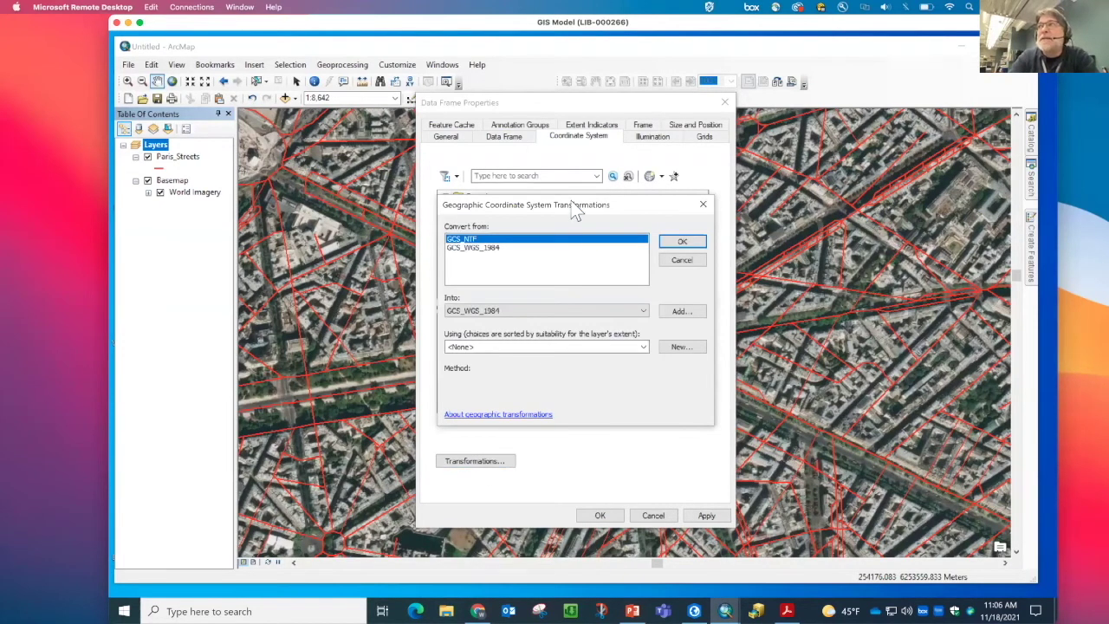
left_click_drag(618, 203, 454, 204)
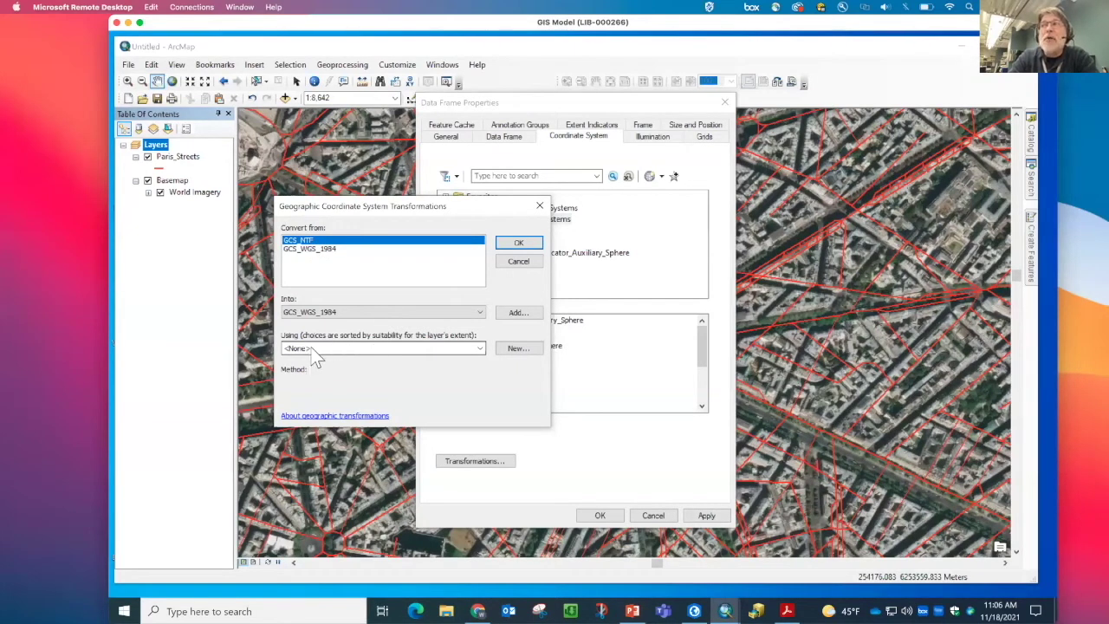
left_click(479, 348)
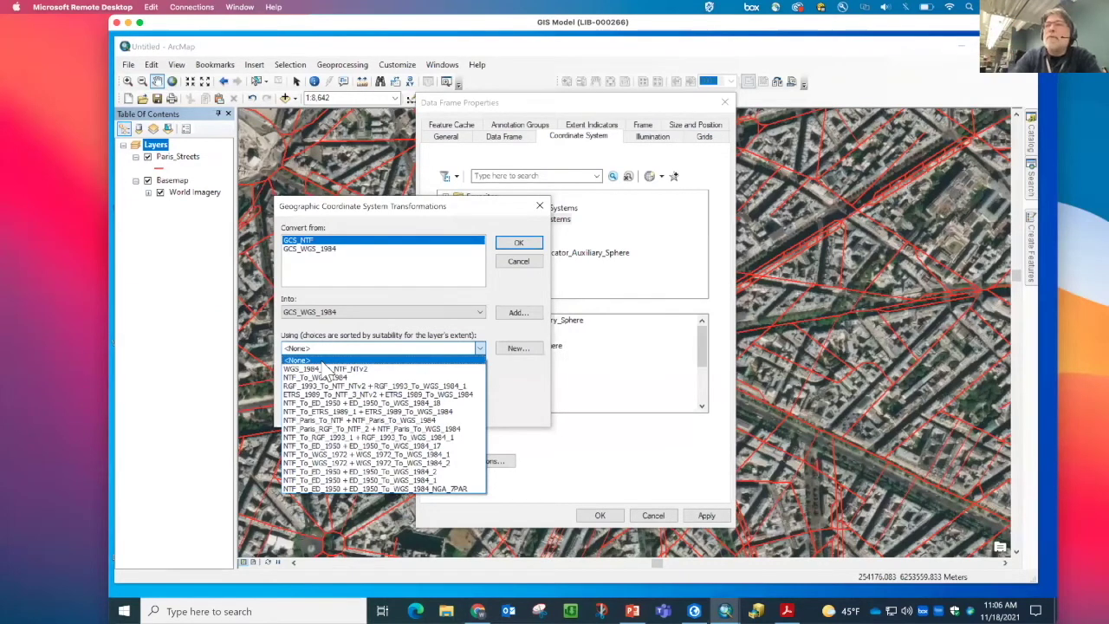
left_click(374, 370)
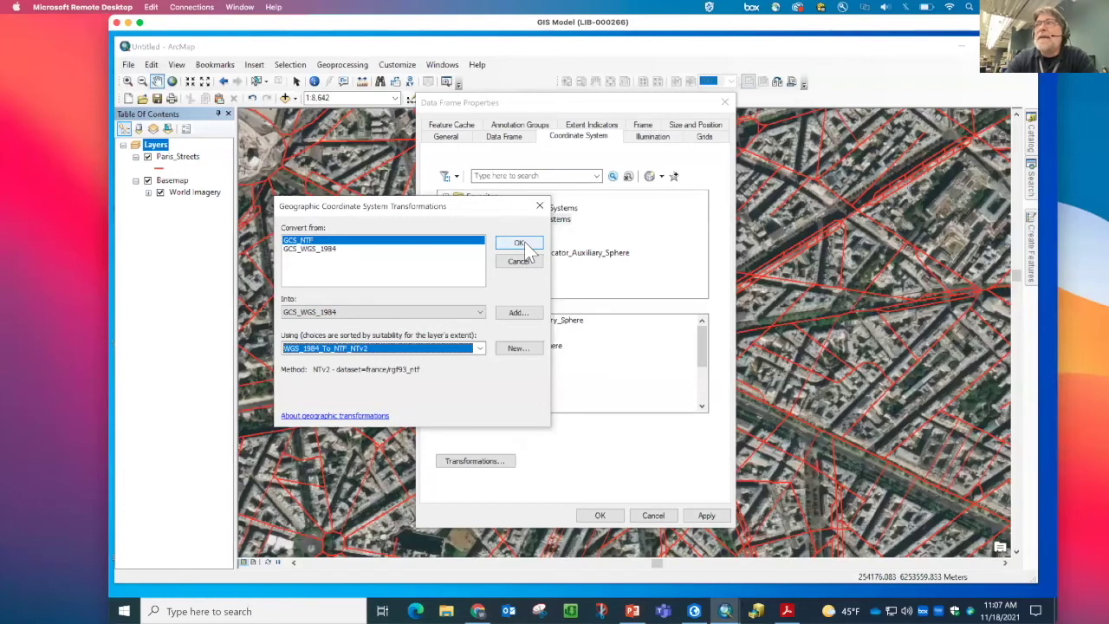
left_click(520, 244)
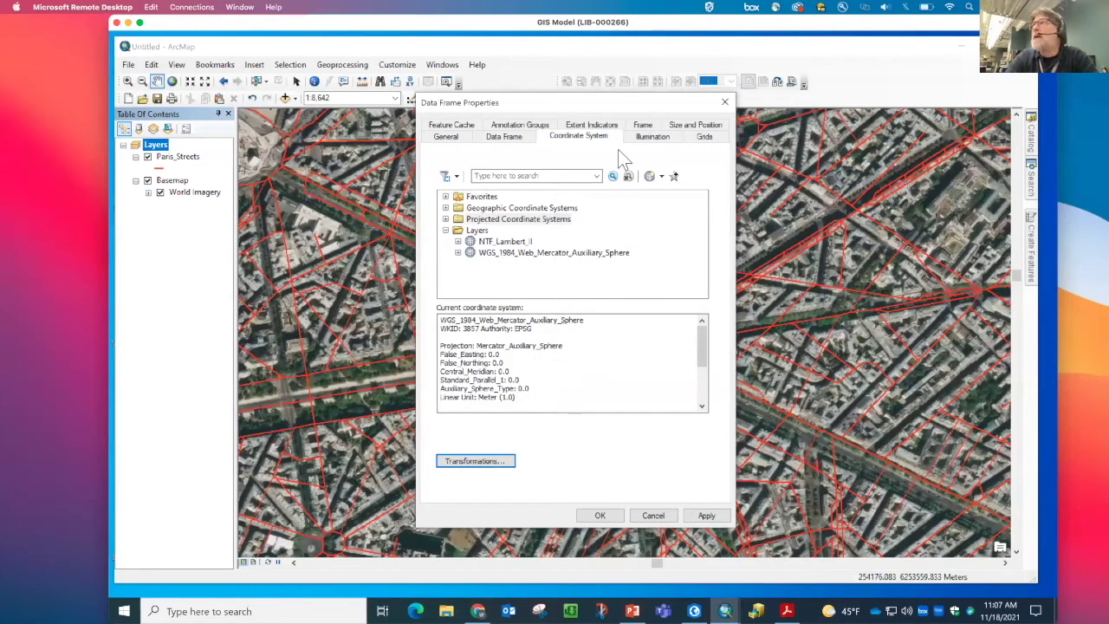
left_click_drag(637, 102, 254, 90)
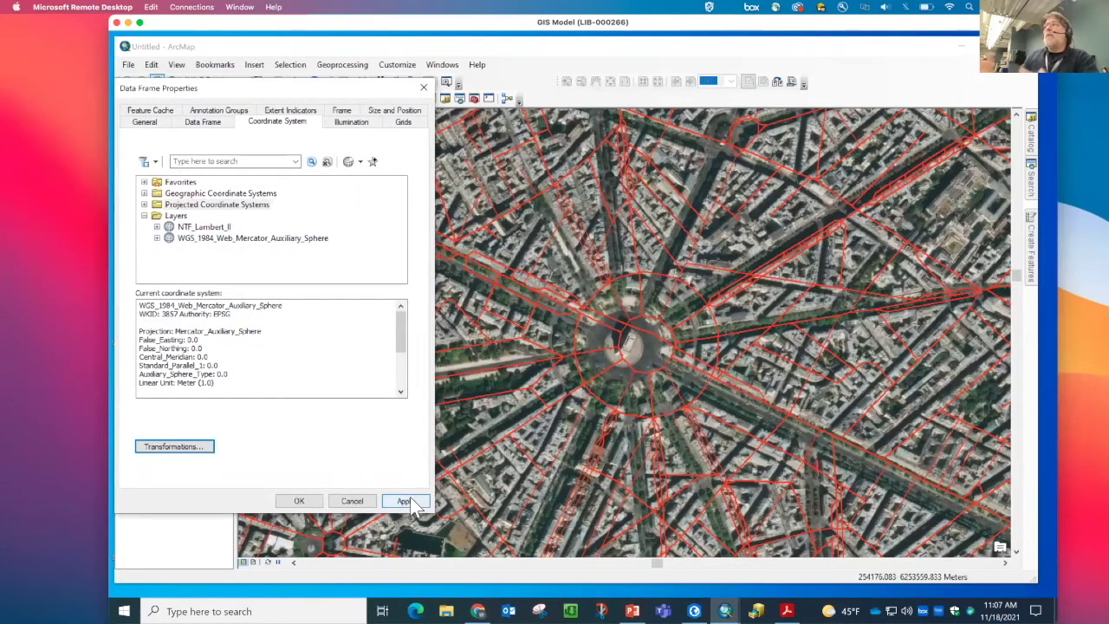
left_click(410, 499)
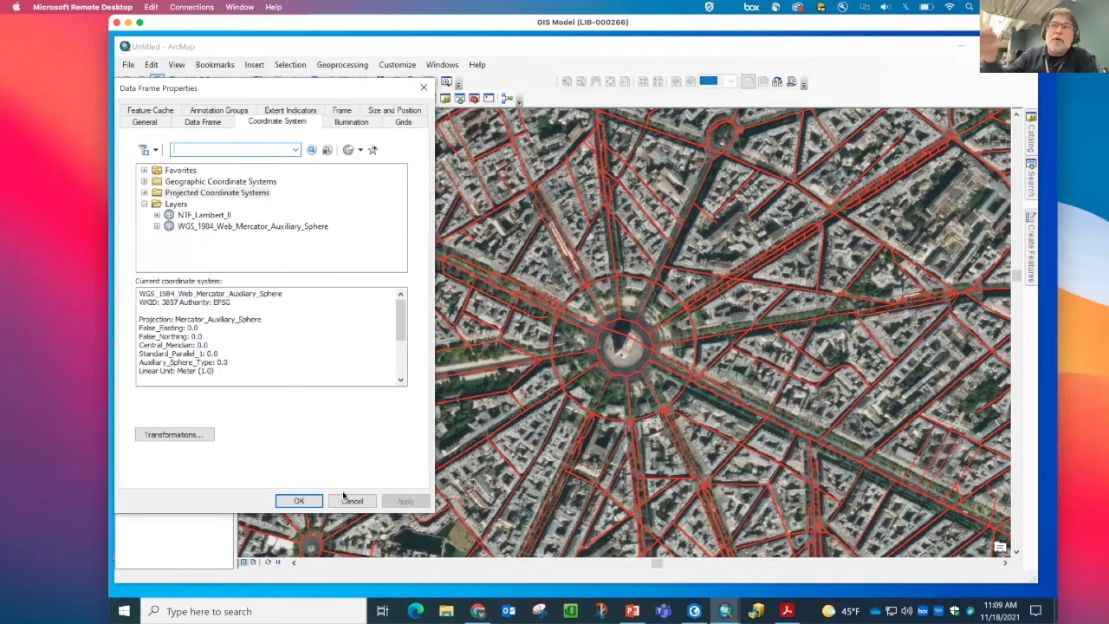
Review the available GCS_NTF to GCS_WGS_1984 transformations and close the data frame properties without further changes
left_click(168, 438)
left_click(342, 332)
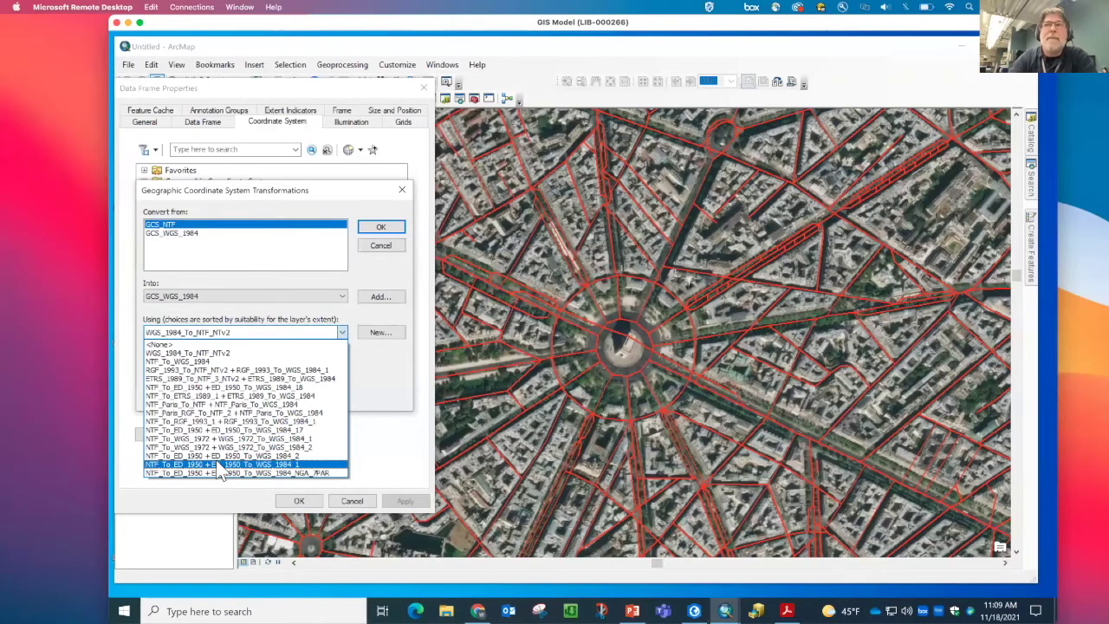
left_click(372, 361)
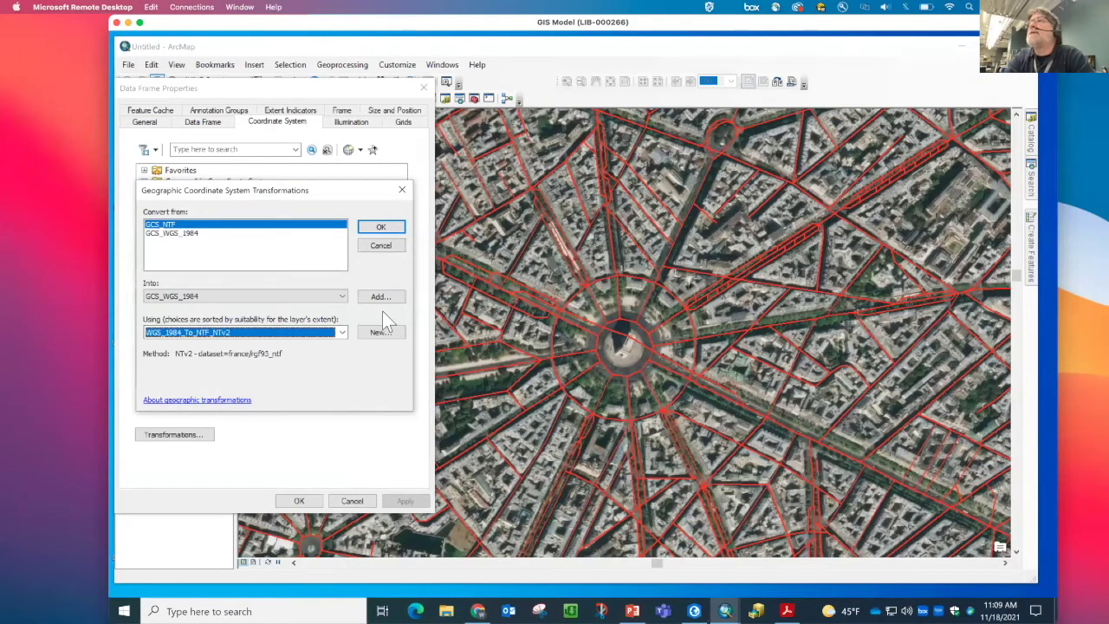
left_click(382, 244)
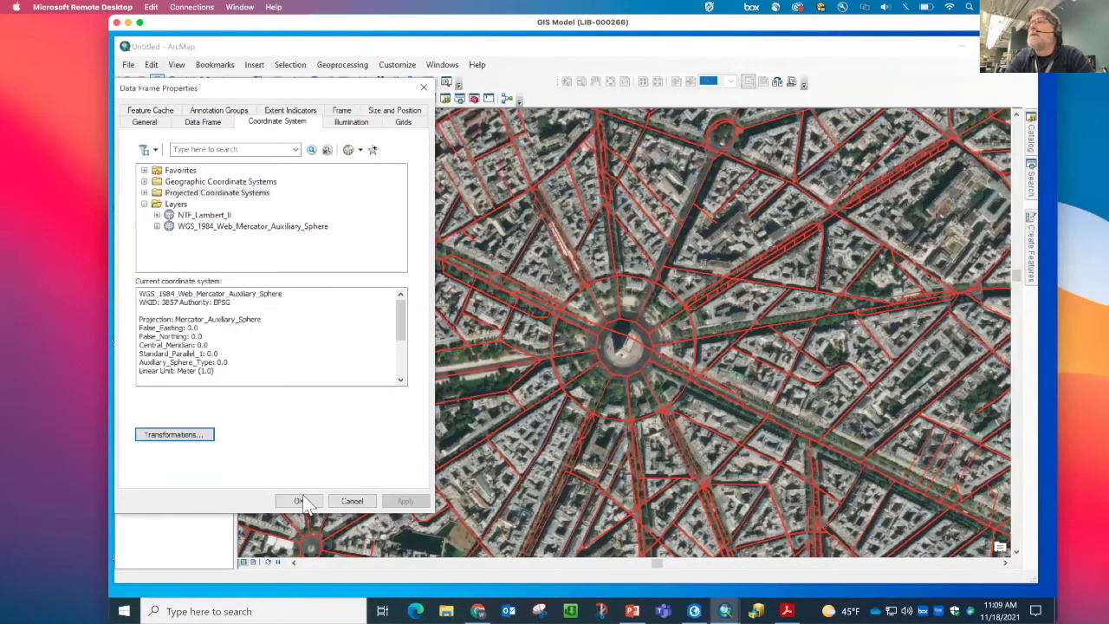
left_click(357, 502)
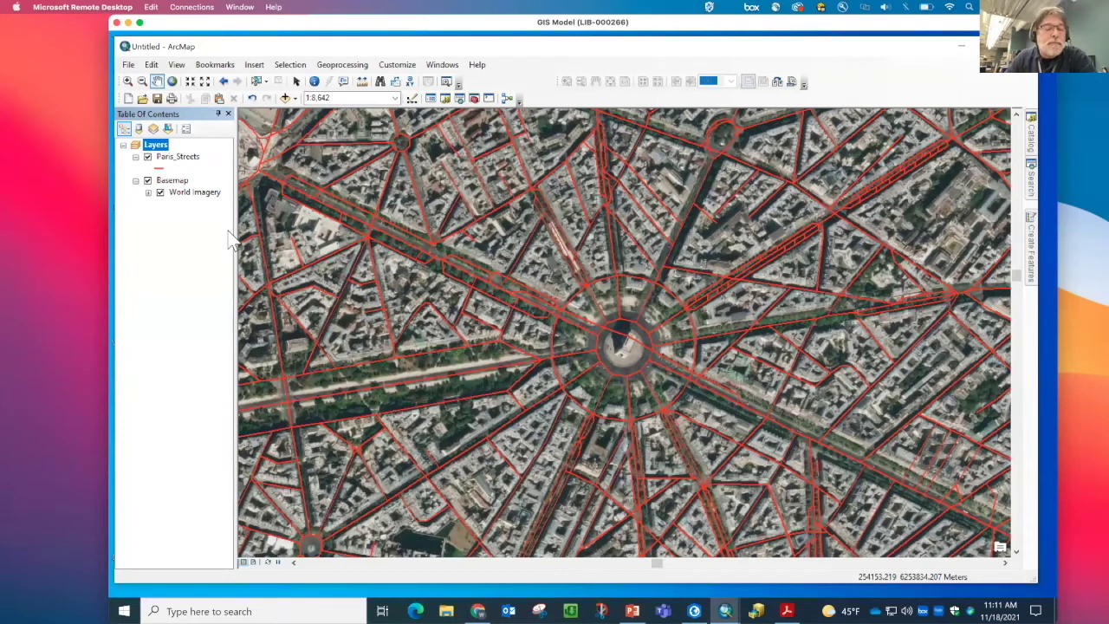
Search for "project" and open the Project (Data Management) tool
left_click(1031, 187)
type("p")
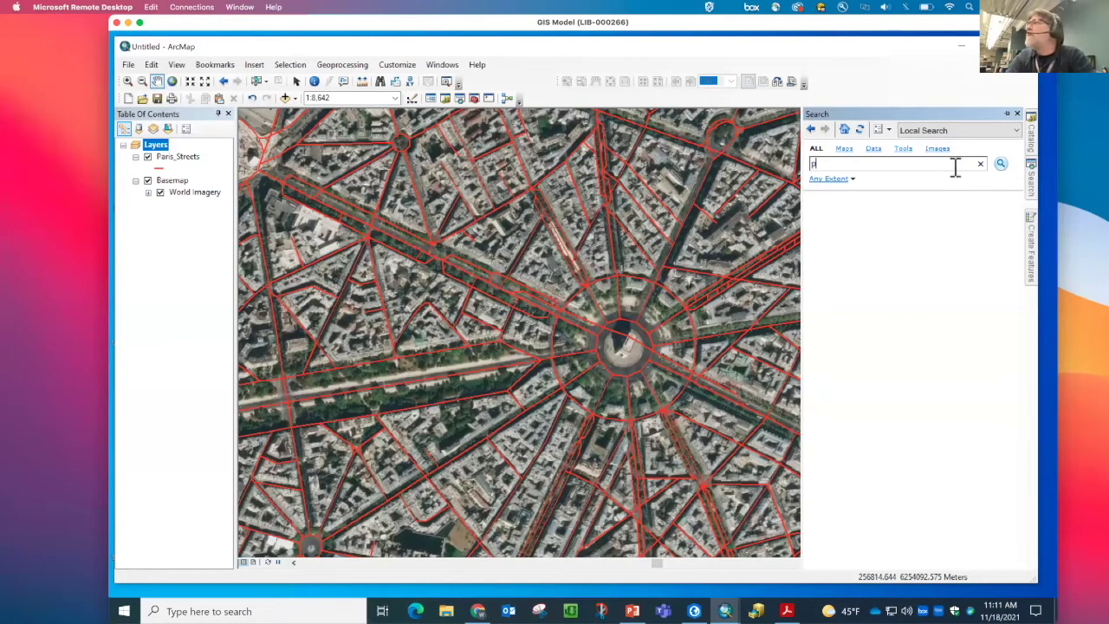
type("r")
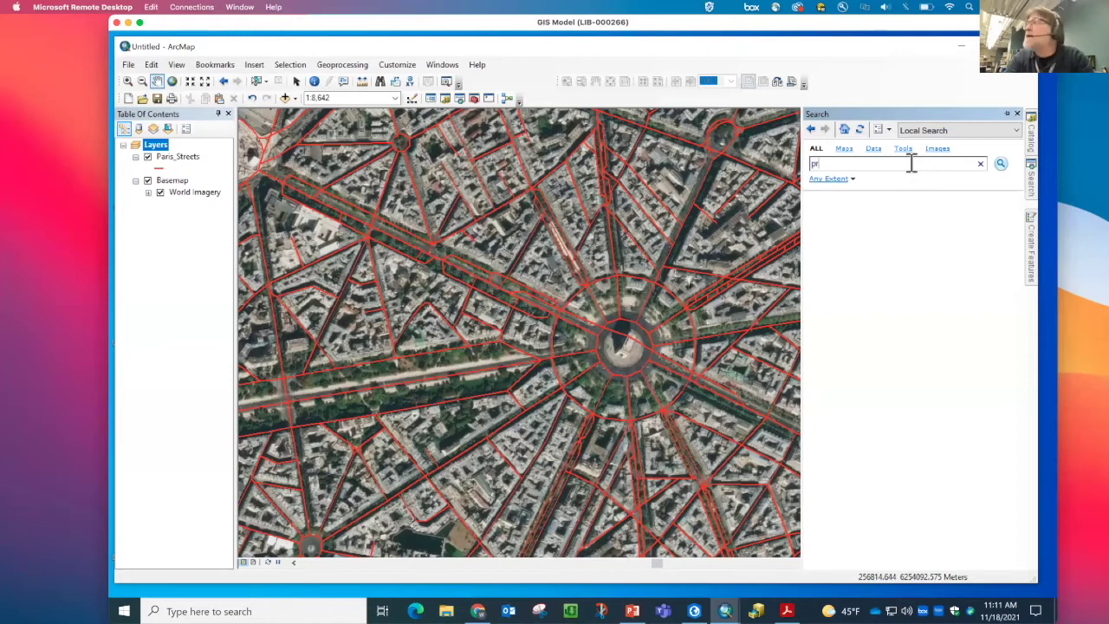
type("oject")
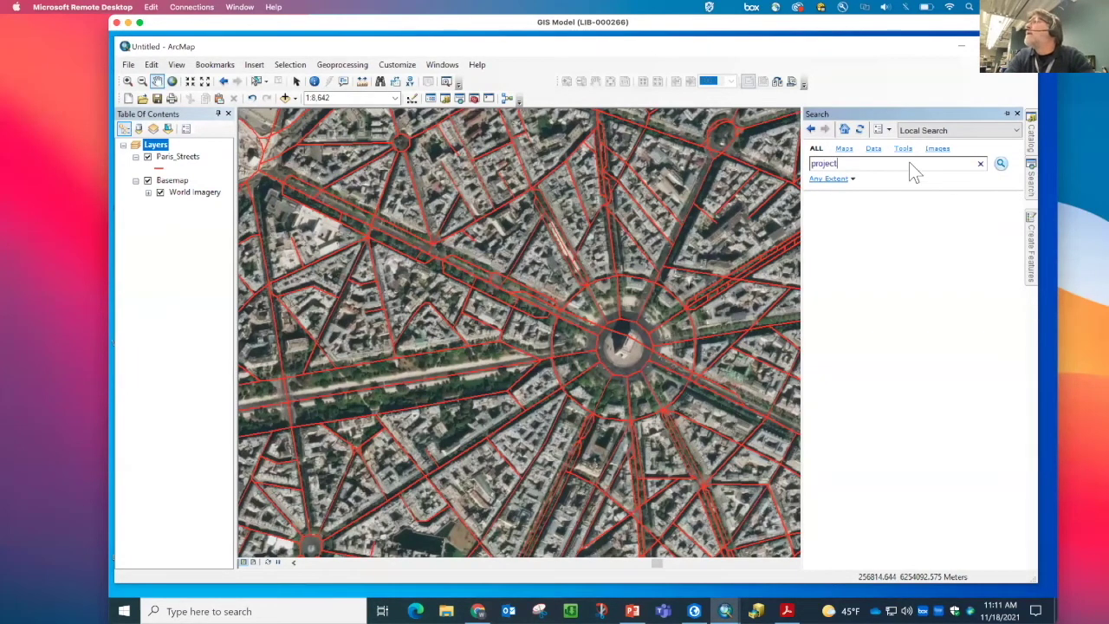
key("Return")
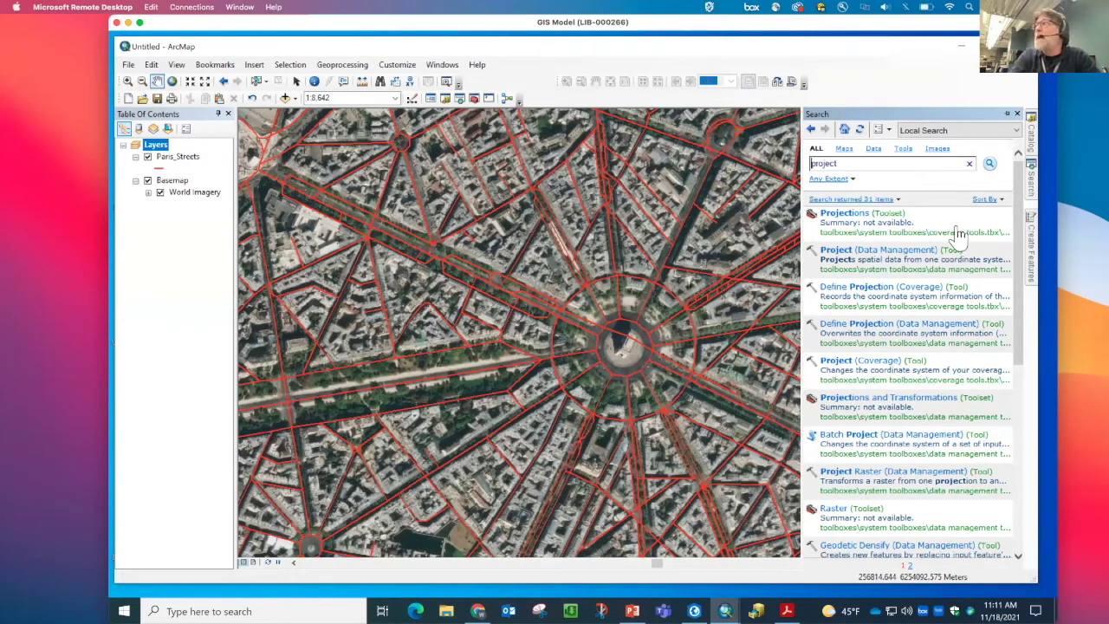
left_click(882, 250)
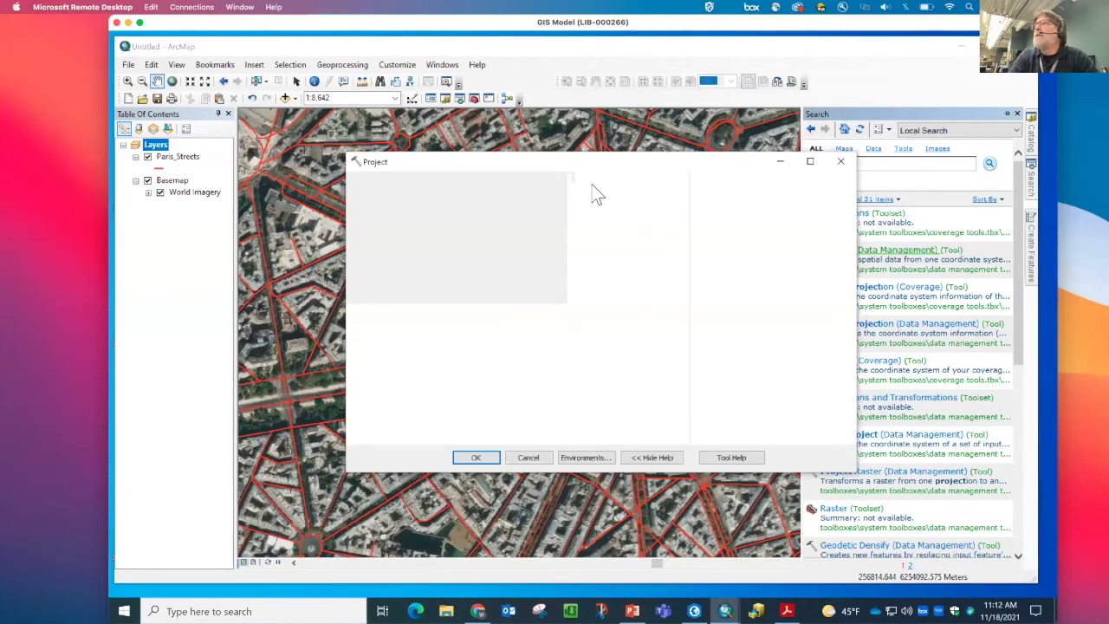
Set Paris_Streets as the input dataset and WGS_1984_Web_Mercator_Auxiliary_Sphere as the output coordinate system
left_click(640, 198)
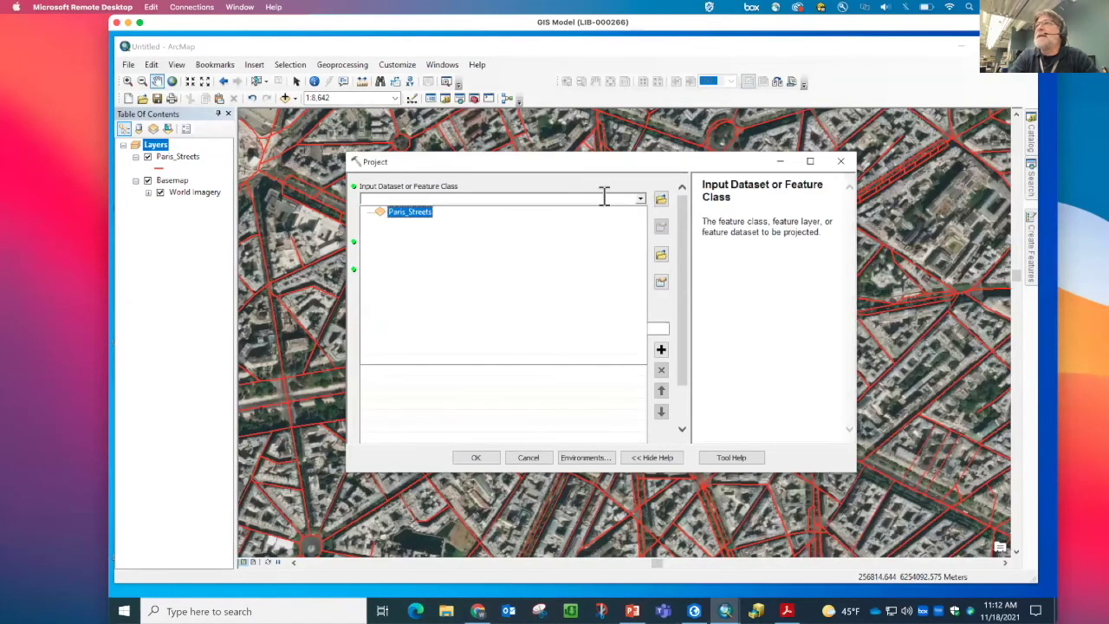
left_click(419, 222)
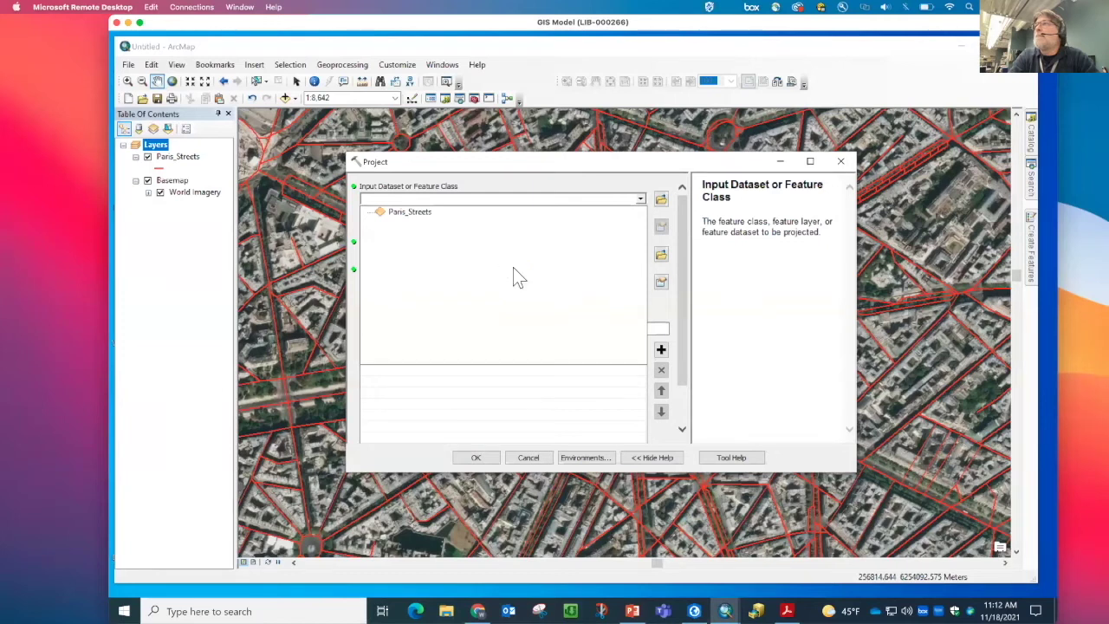
left_click(662, 284)
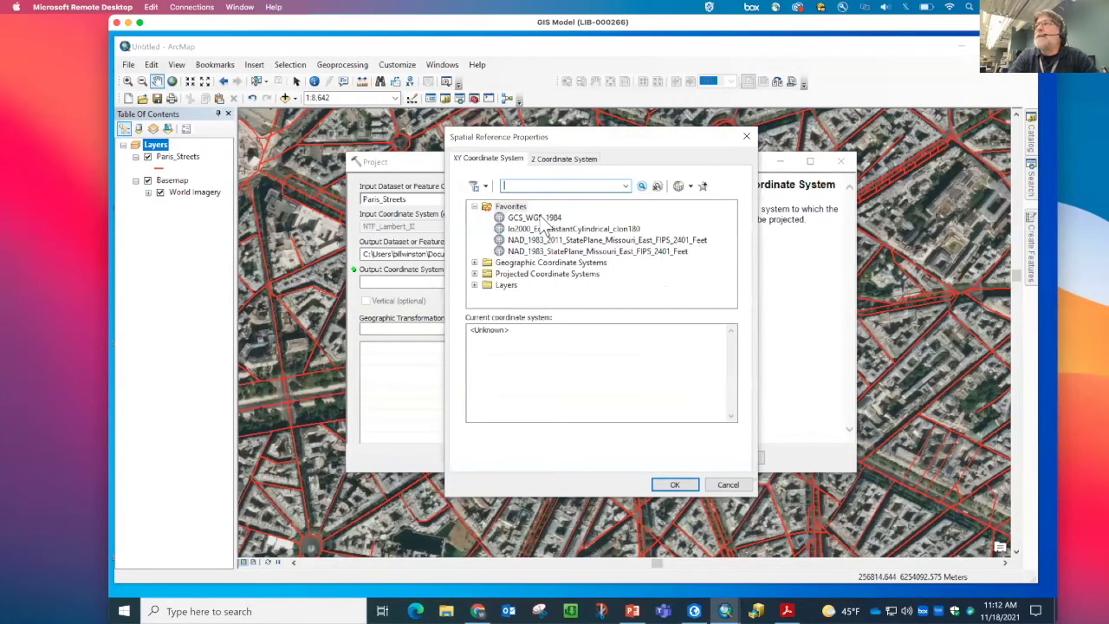
left_click(475, 286)
left_click(568, 297)
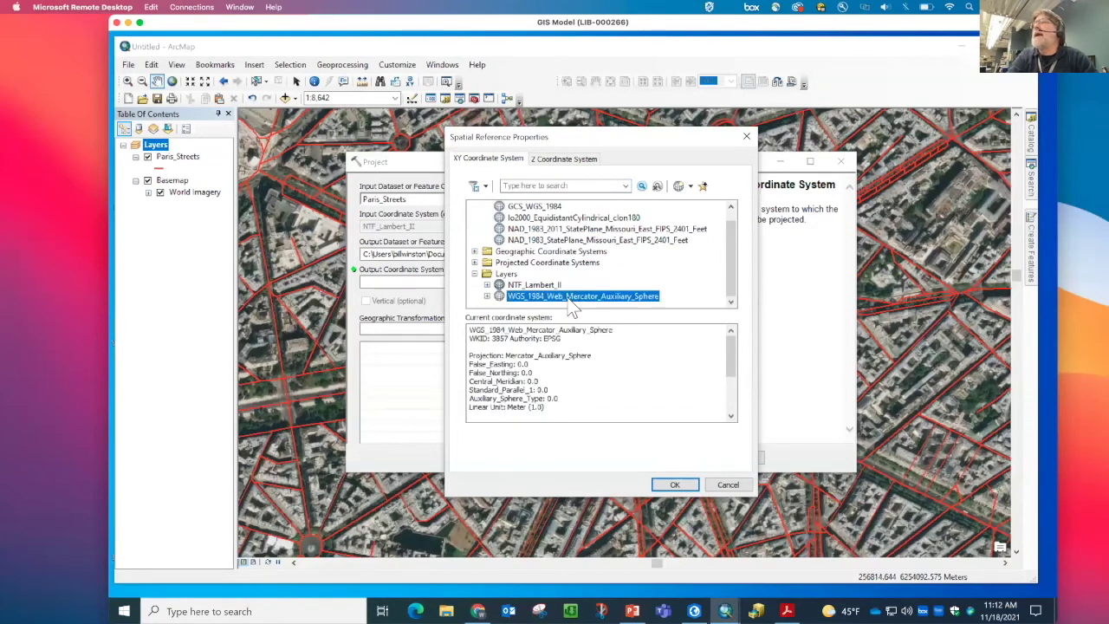
left_click(671, 485)
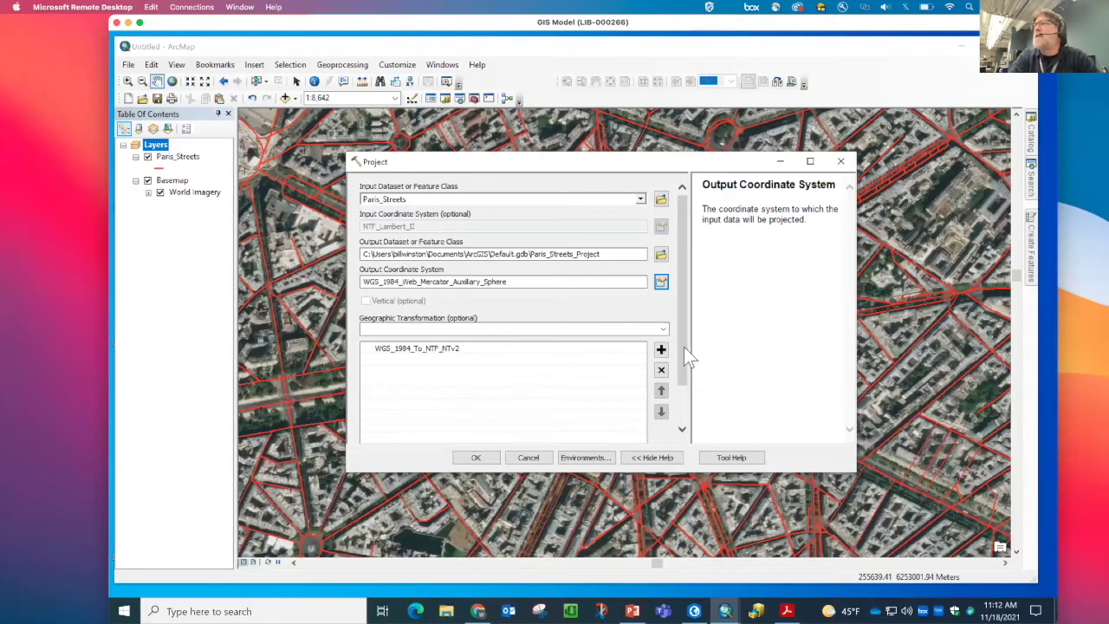
Browse to GeodesyDemoData.gdb in the AAA\GeodesyDemo folder as the location for the projected output
left_click(660, 254)
left_click(634, 233)
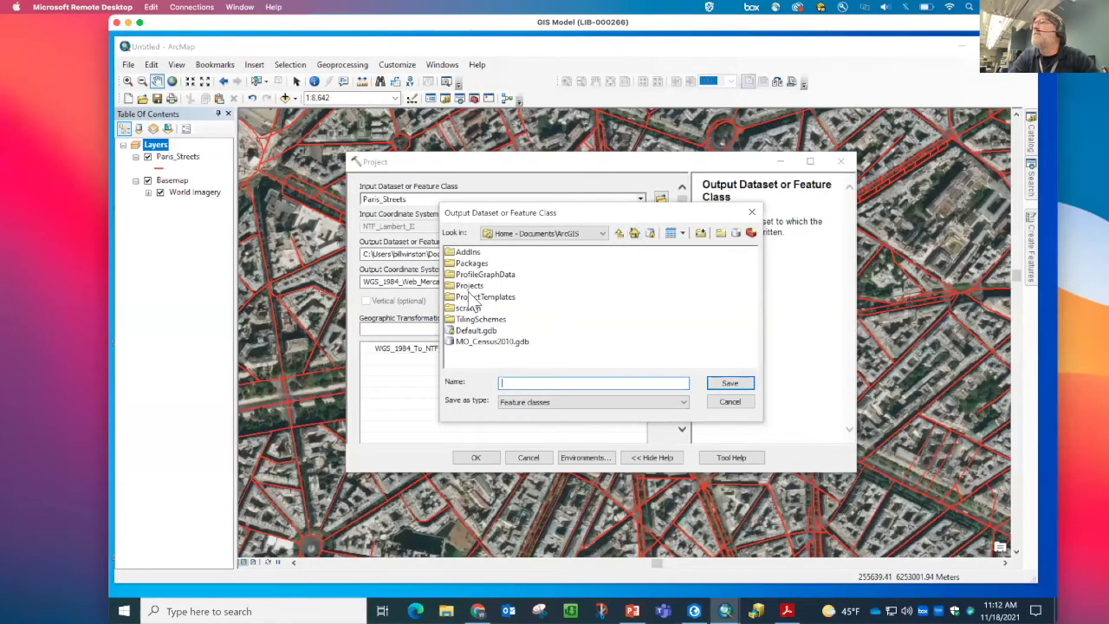
left_click(618, 233)
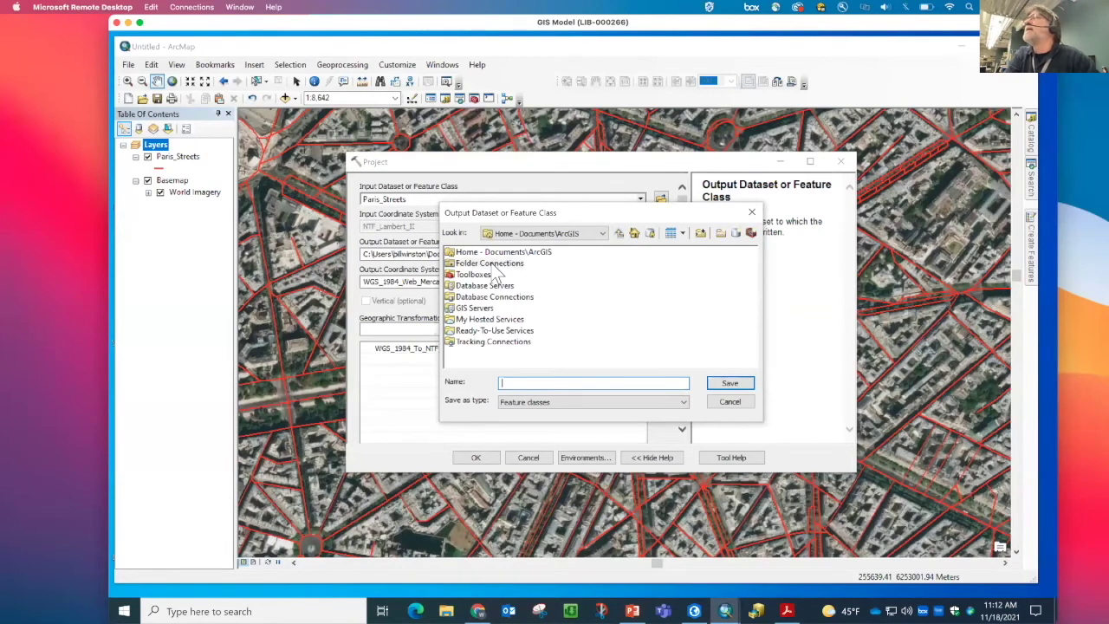
double_click(490, 263)
double_click(500, 263)
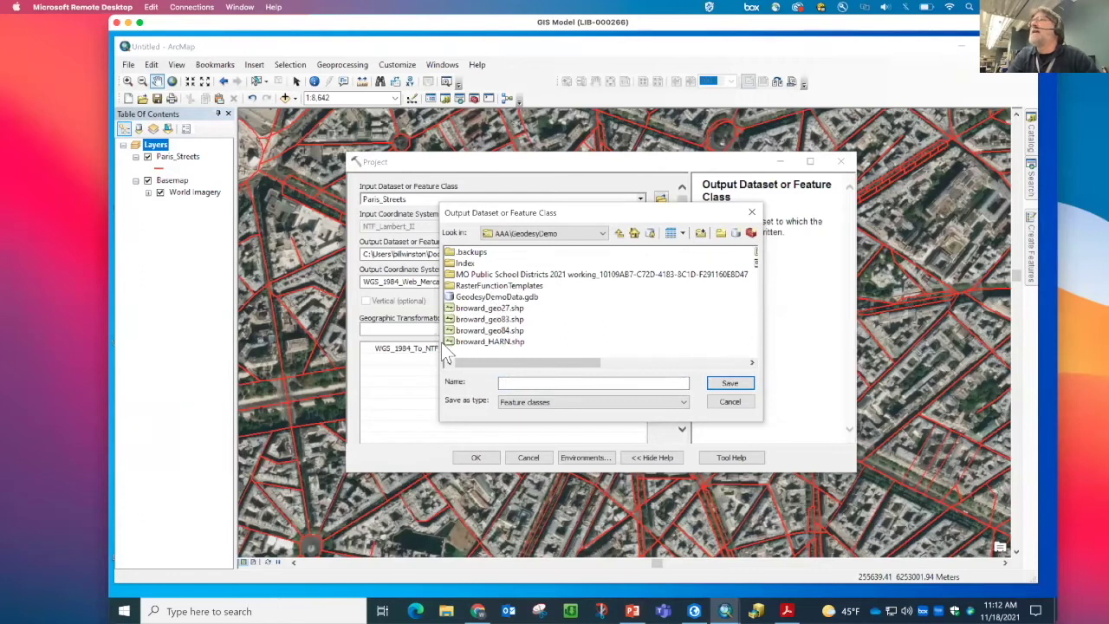
double_click(476, 297)
Save the projected output in GeodesyDemoData.gdb as a feature class named Paris_Streets_WebMerc
left_click(472, 274)
left_click(477, 285)
left_click(545, 383)
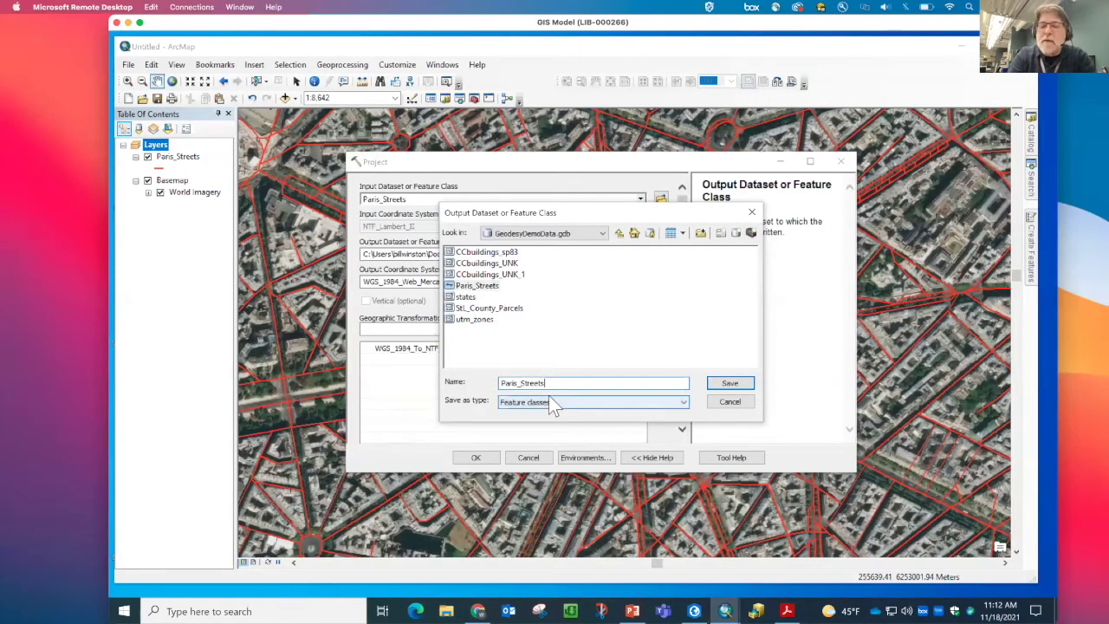
type("_Wev")
key("BackSpace")
type("bMe")
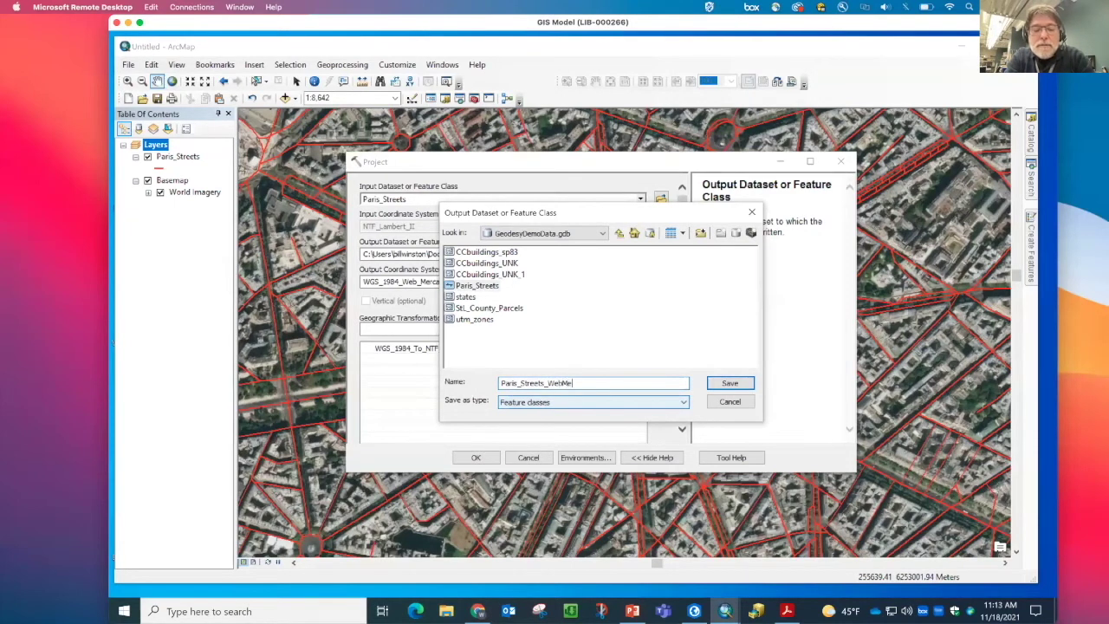
type("rc")
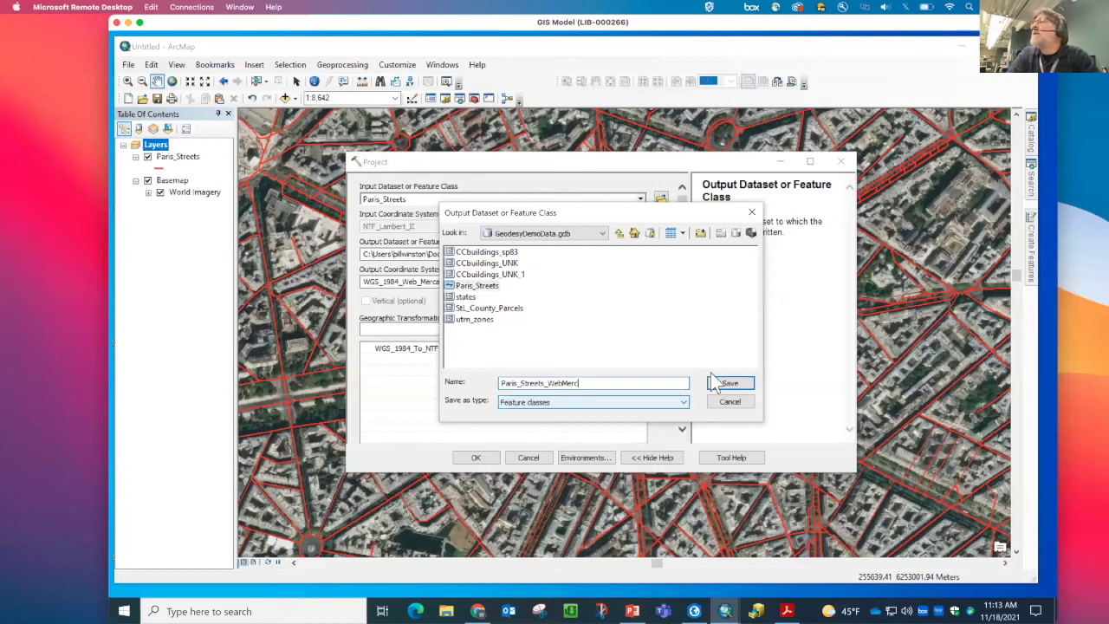
left_click(729, 382)
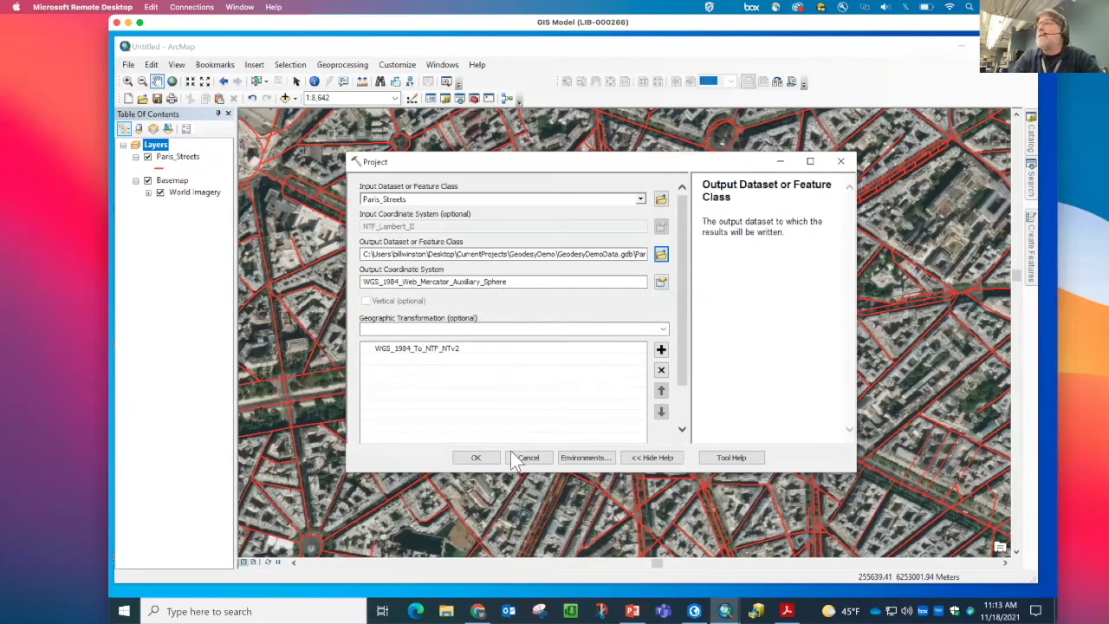
Run the projection with the WGS_1984_To_NTF_NTv2 transformation and dismiss its progress dialog
left_click_drag(679, 378, 679, 446)
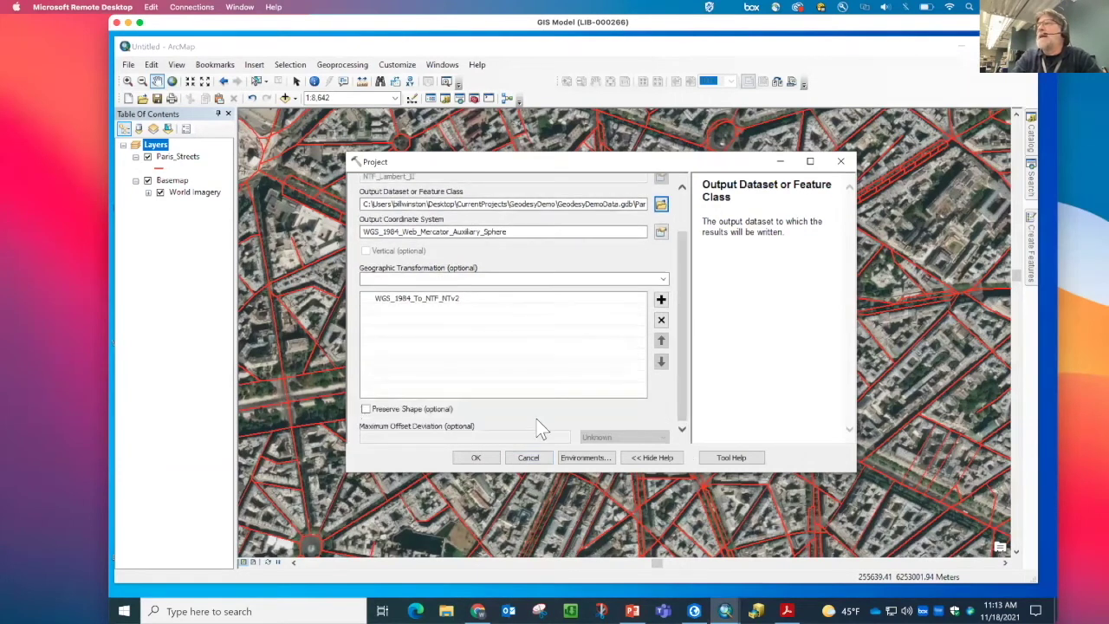
left_click(481, 459)
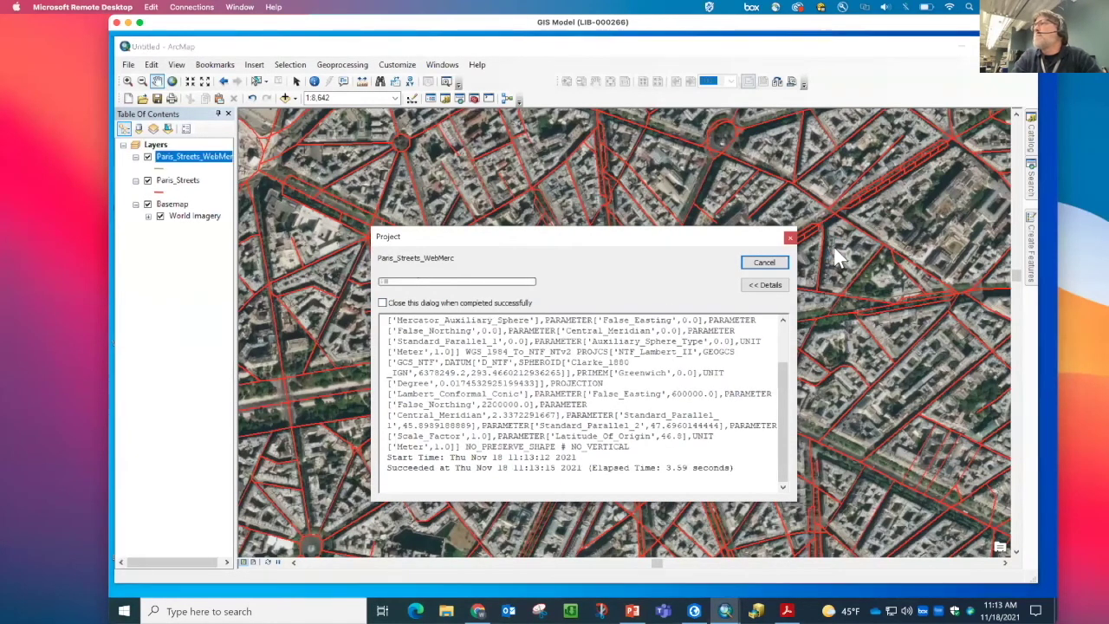
left_click(762, 263)
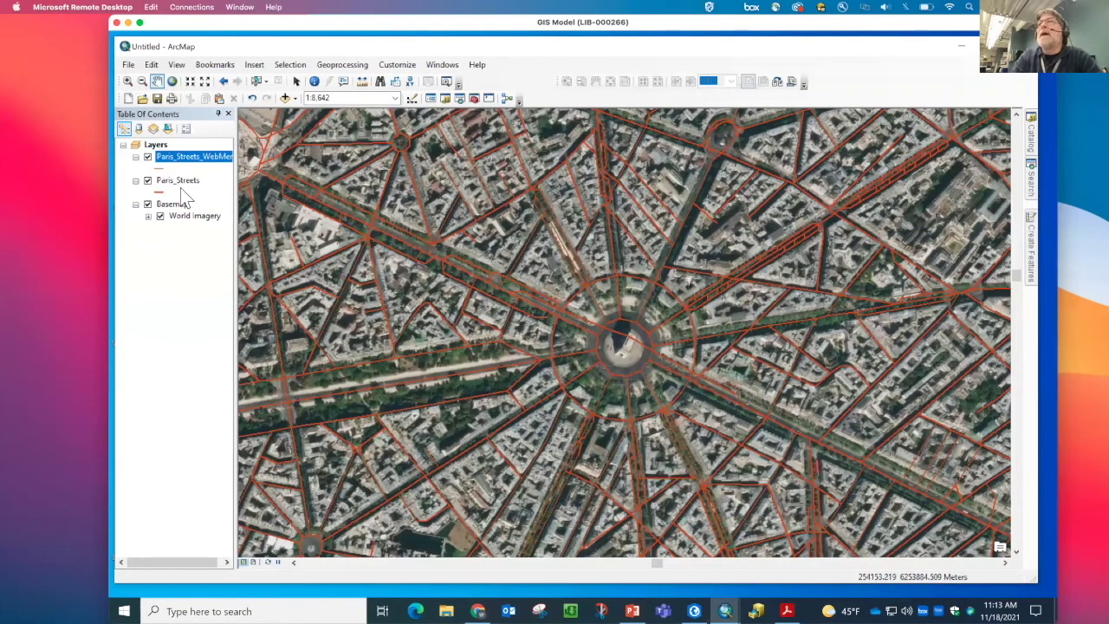
Set the data frame's GCS_NTF to GCS_WGS_1984 transformation to <None> and apply the change
left_click(153, 143)
double_click(153, 143)
left_click(472, 460)
left_click(646, 347)
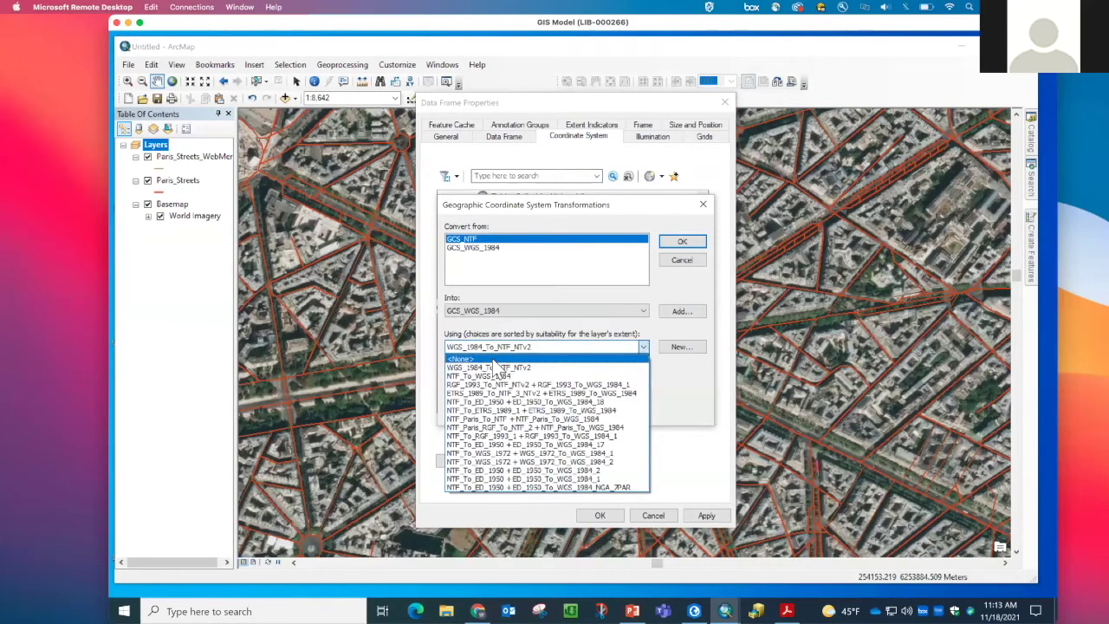
left_click(492, 358)
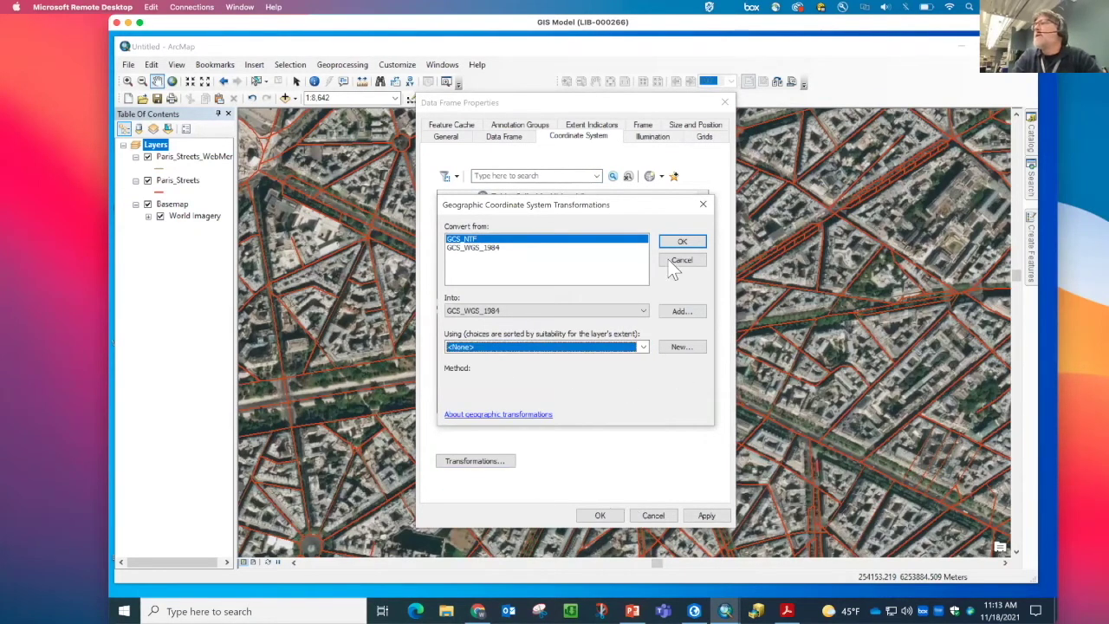
key("Return")
left_click(598, 515)
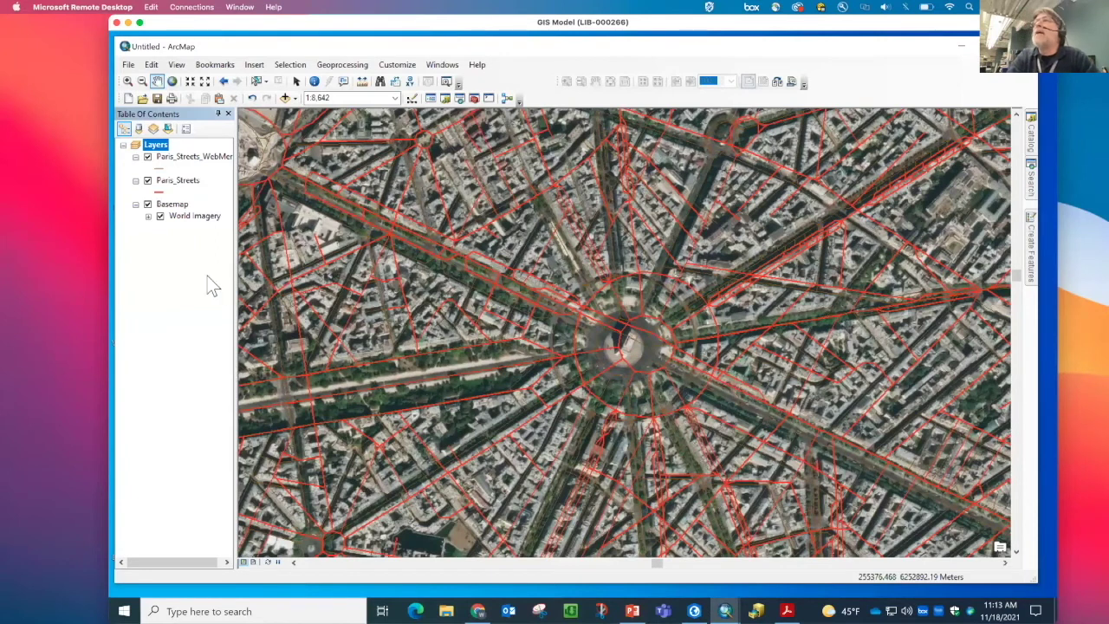
Recolor the Paris_Streets_WebMerc line symbol to bright green
left_click(160, 190)
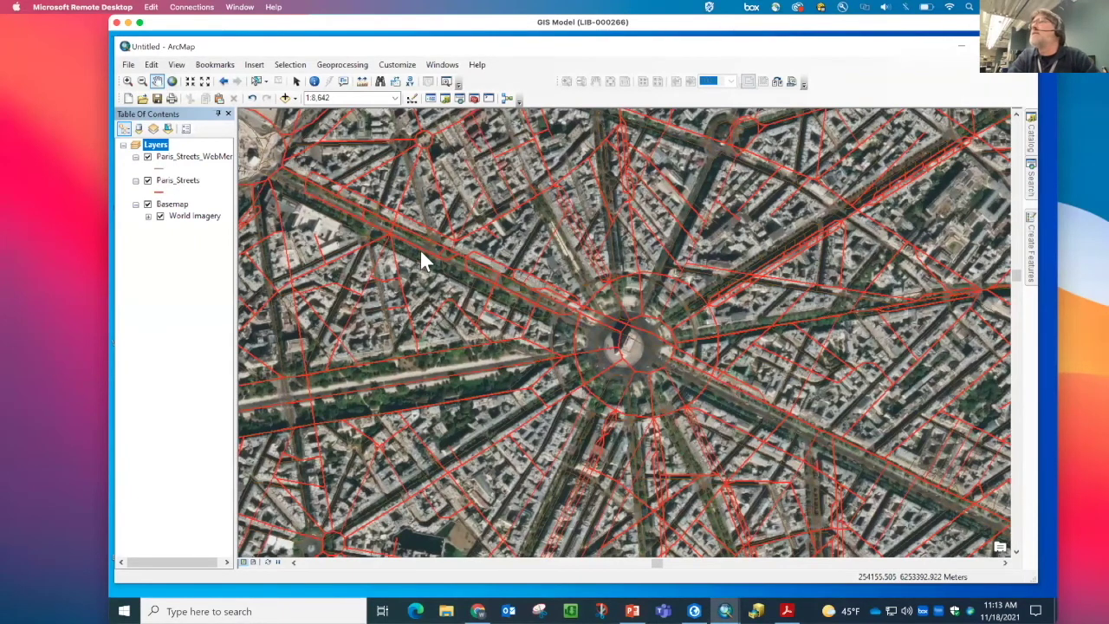
left_click(542, 351)
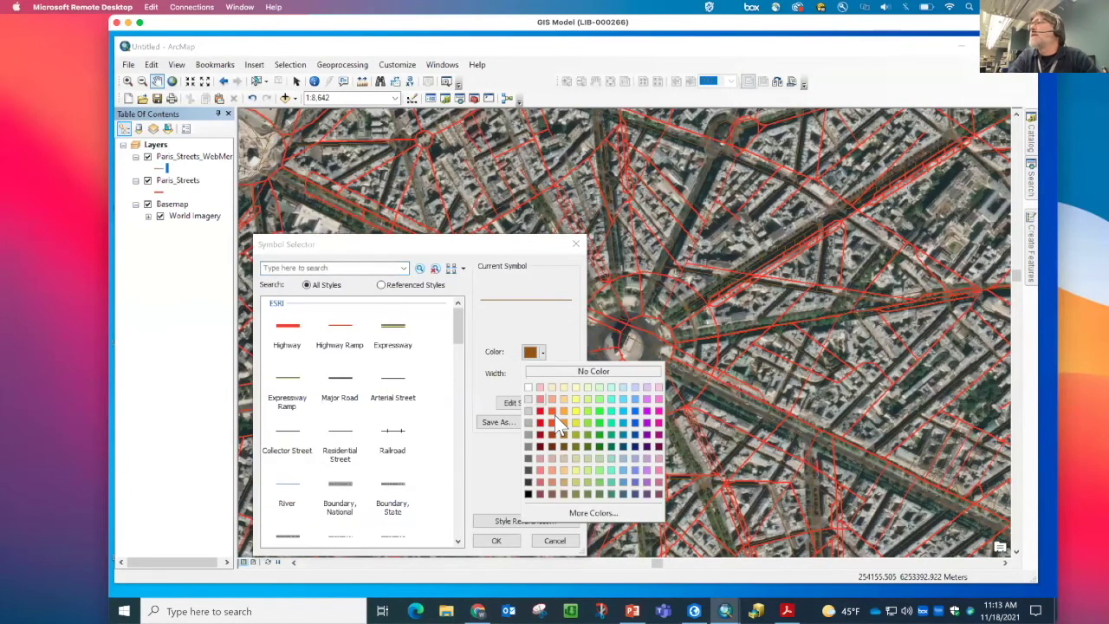
left_click(600, 413)
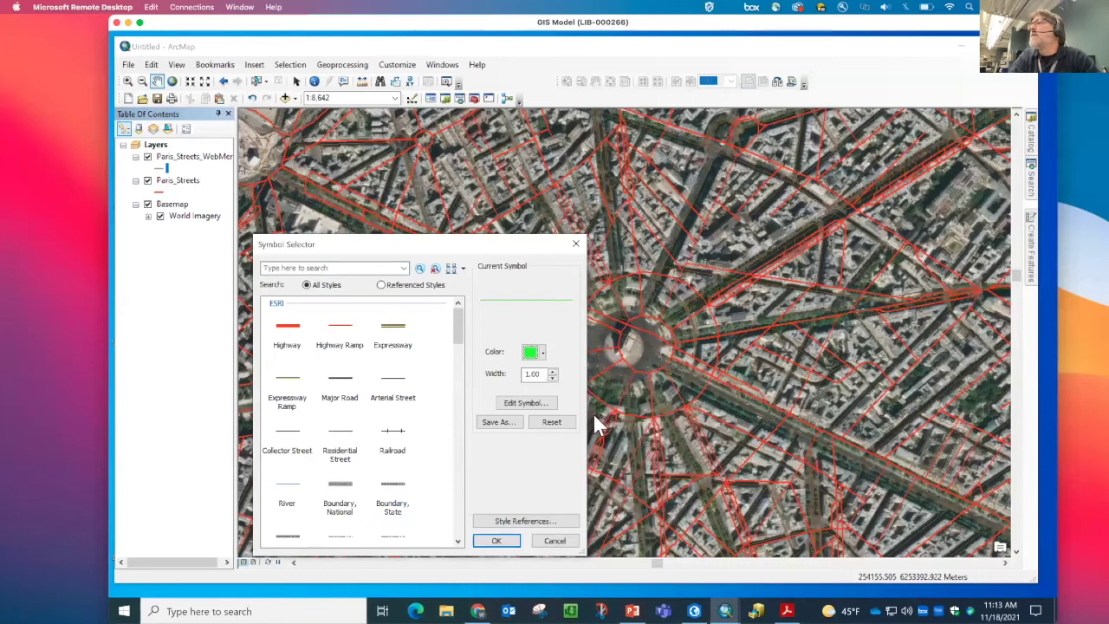
left_click(495, 541)
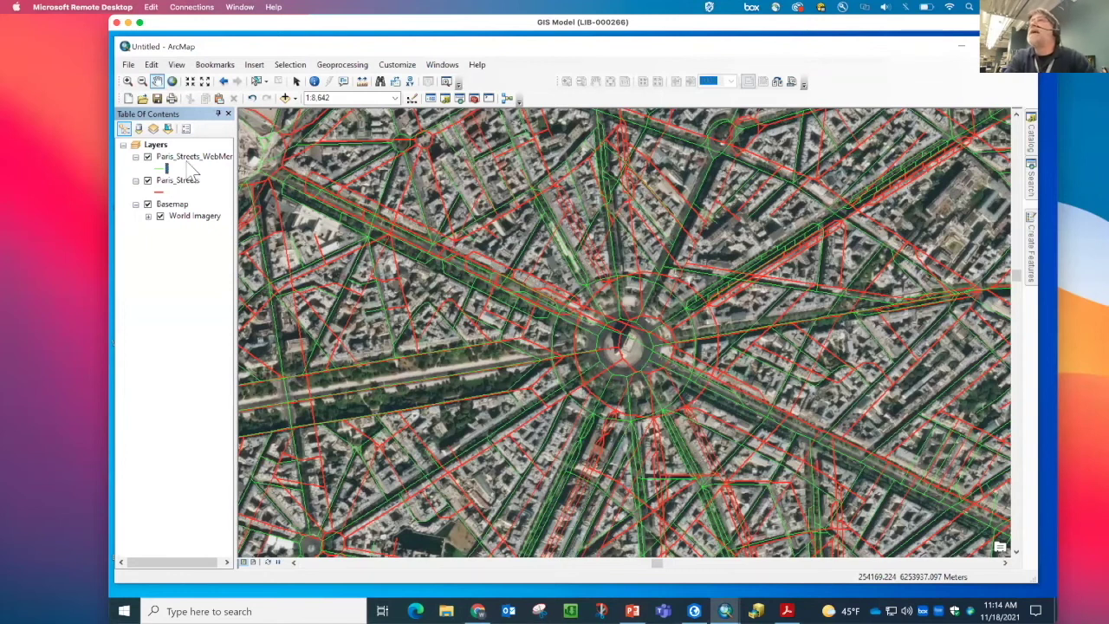
Enter EPSG in the data frame's coordinate system search and look up the WKID details of WGS 1984 Plate Carree
left_click(160, 146)
double_click(155, 145)
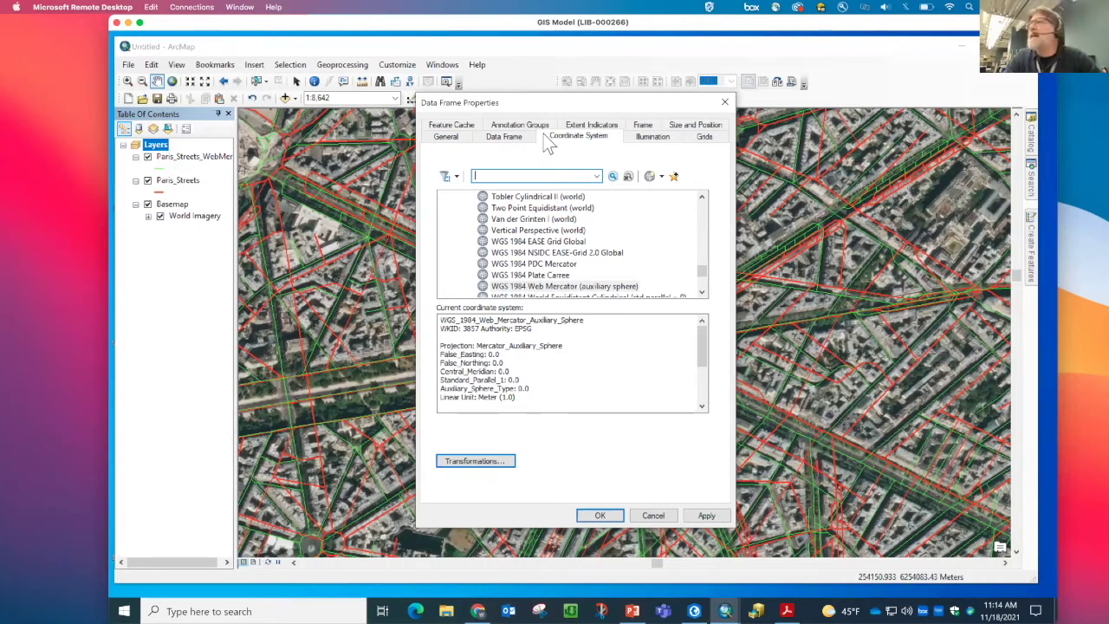
left_click(662, 179)
left_click(613, 179)
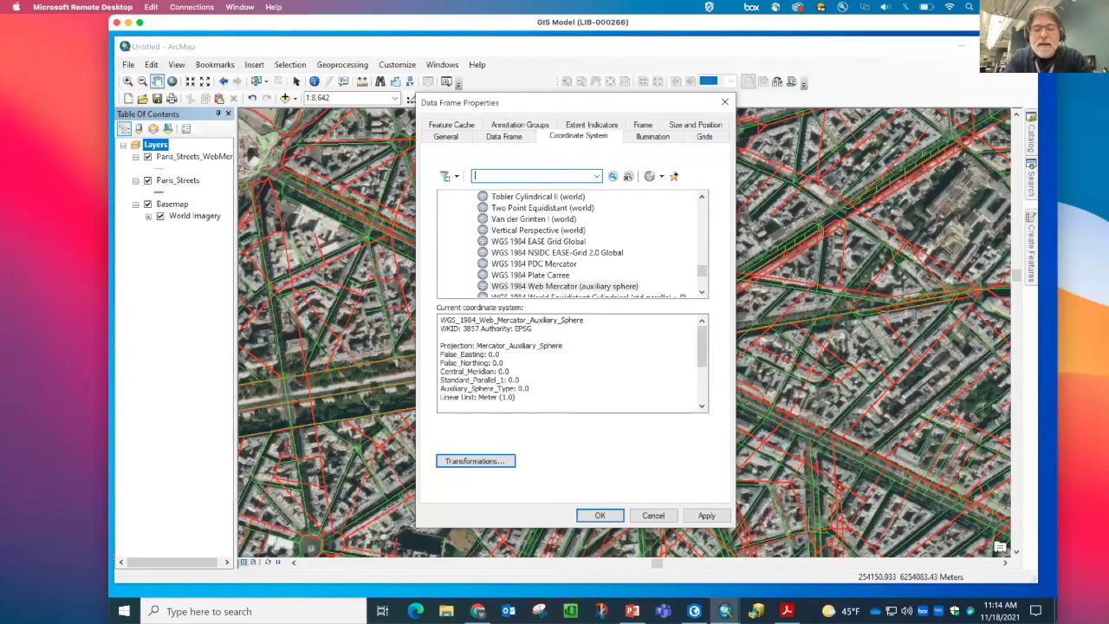
type("SG")
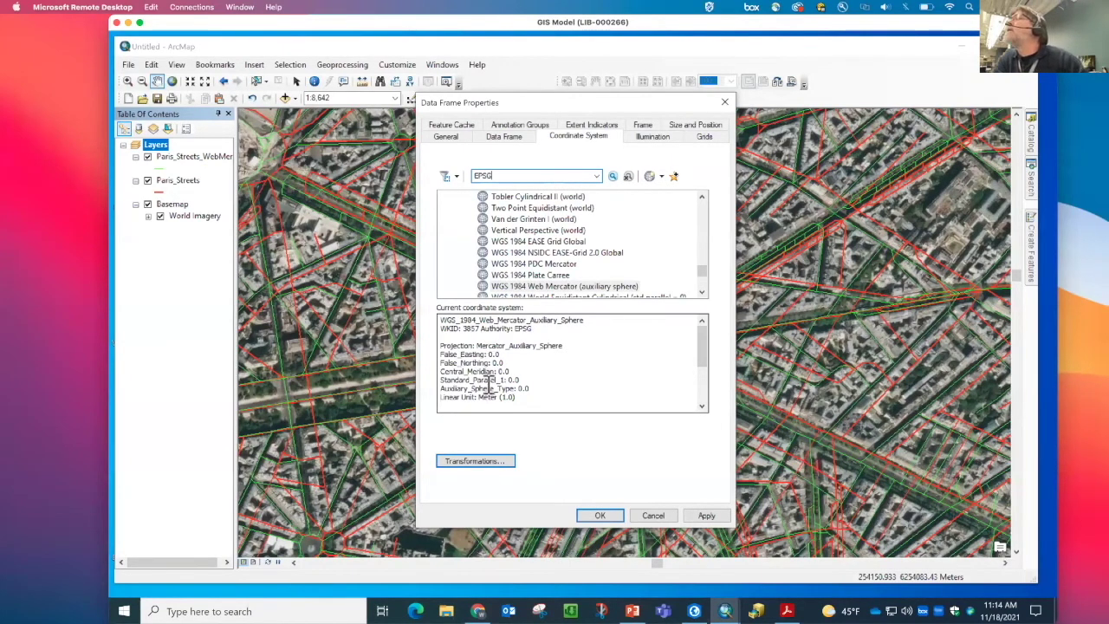
left_click(527, 288)
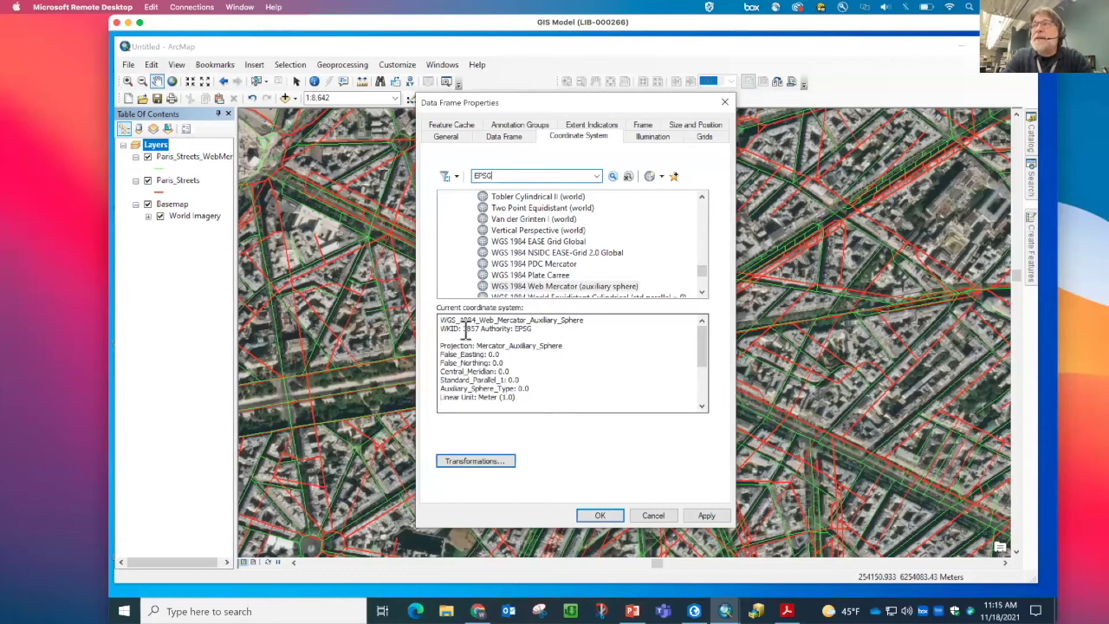
left_click(526, 276)
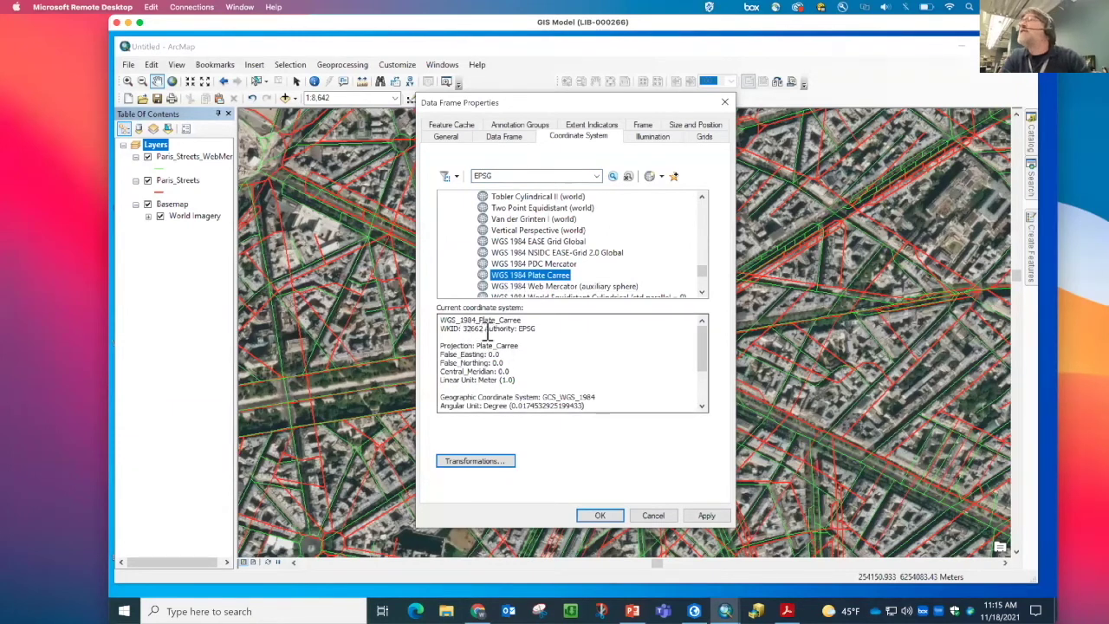
Search the coordinate systems for EPSG 32662, clear the search text and close the data frame properties without applying anything
double_click(503, 176)
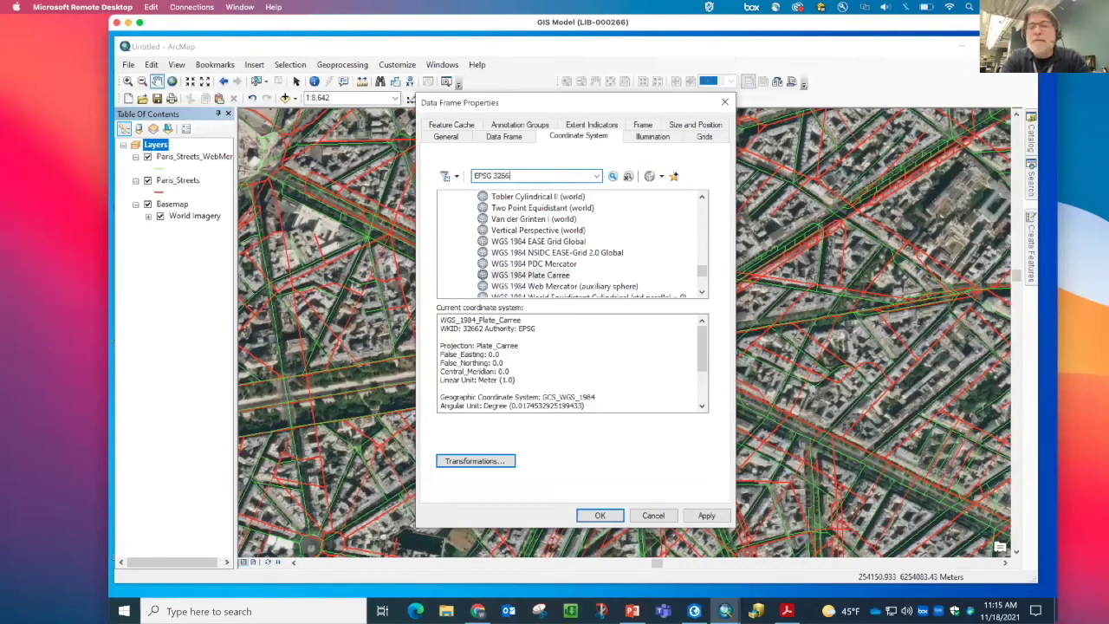
left_click(502, 176)
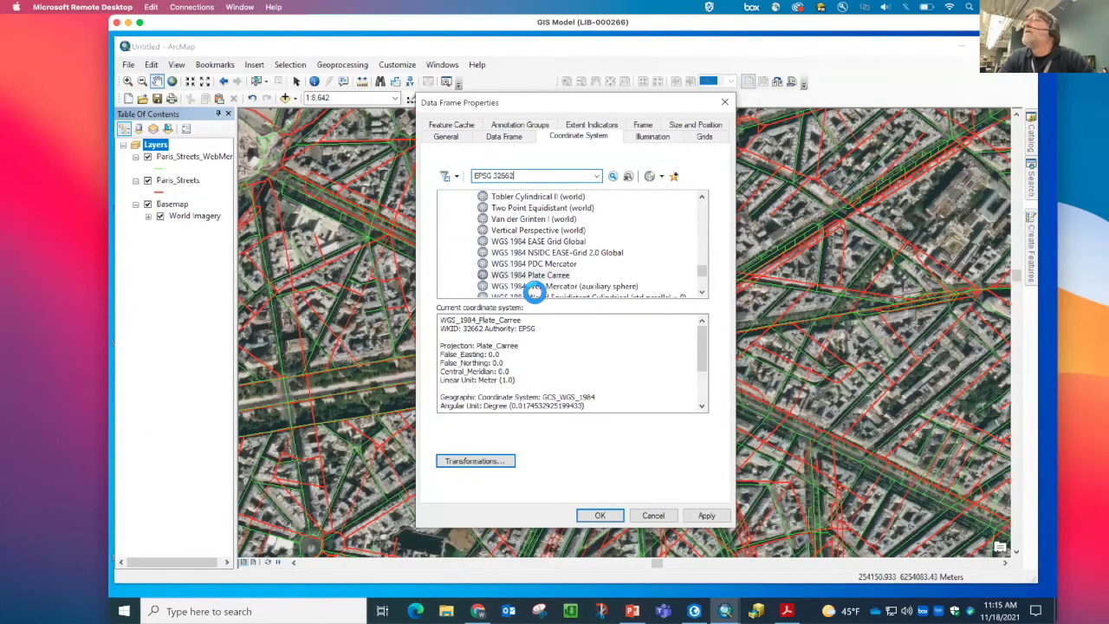
left_click(569, 267)
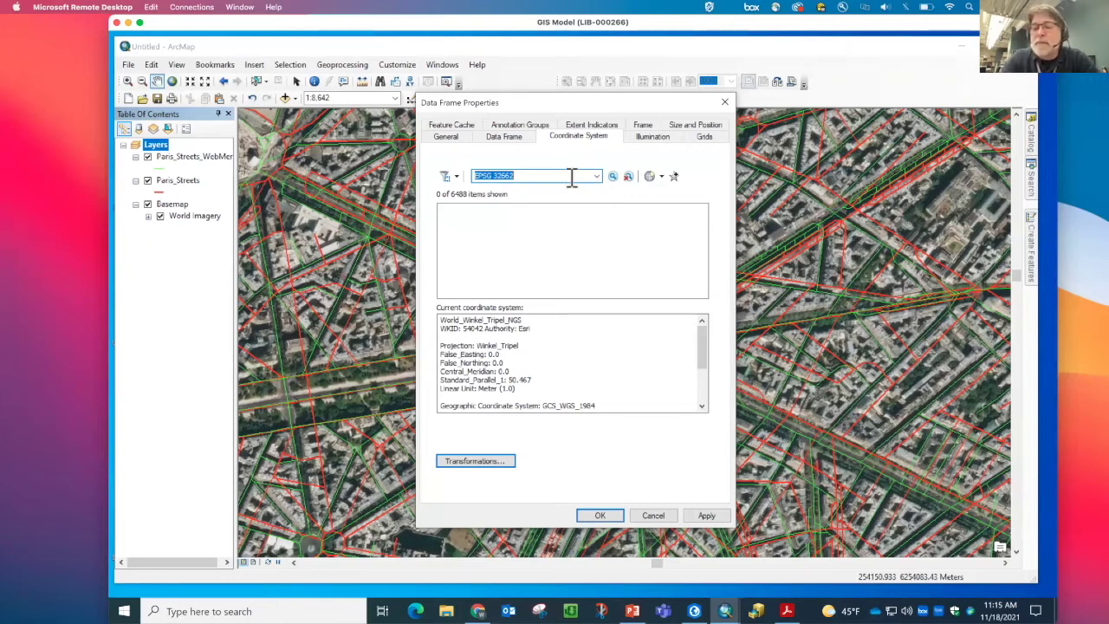
key("BackSpace")
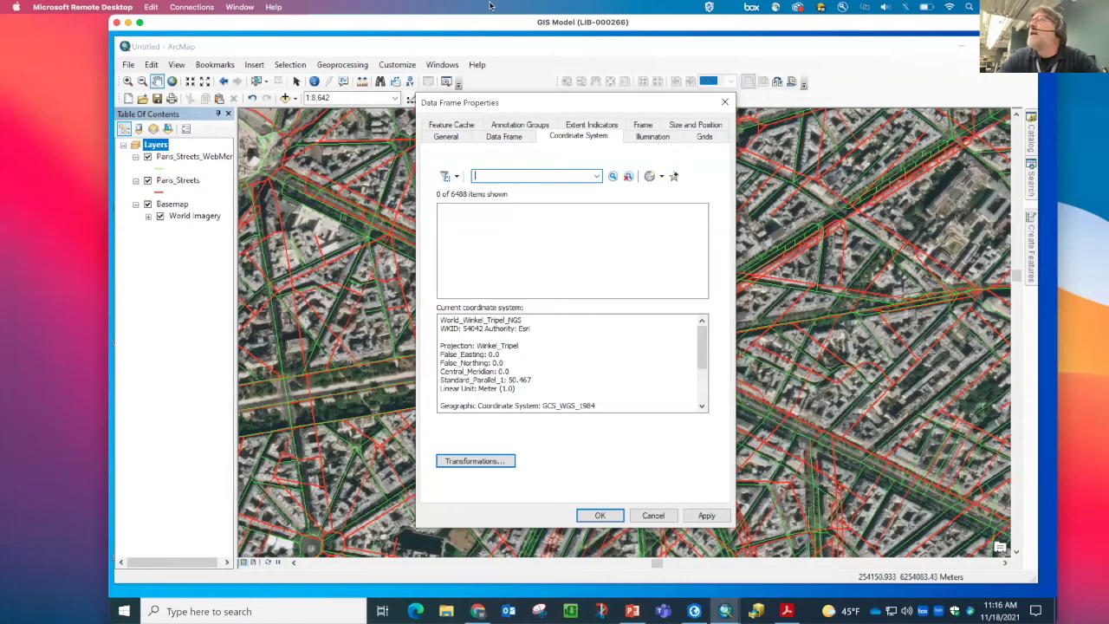
left_click(724, 102)
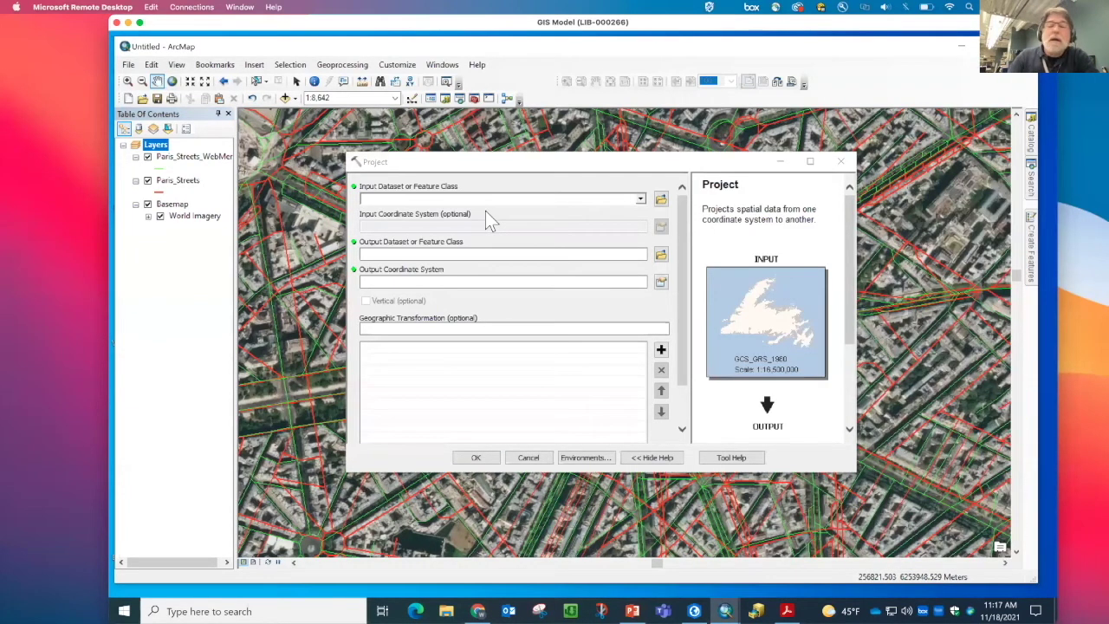
Check the layers and geodatabase datasets available as input for the Project tool, and close the tool without running it
left_click(641, 199)
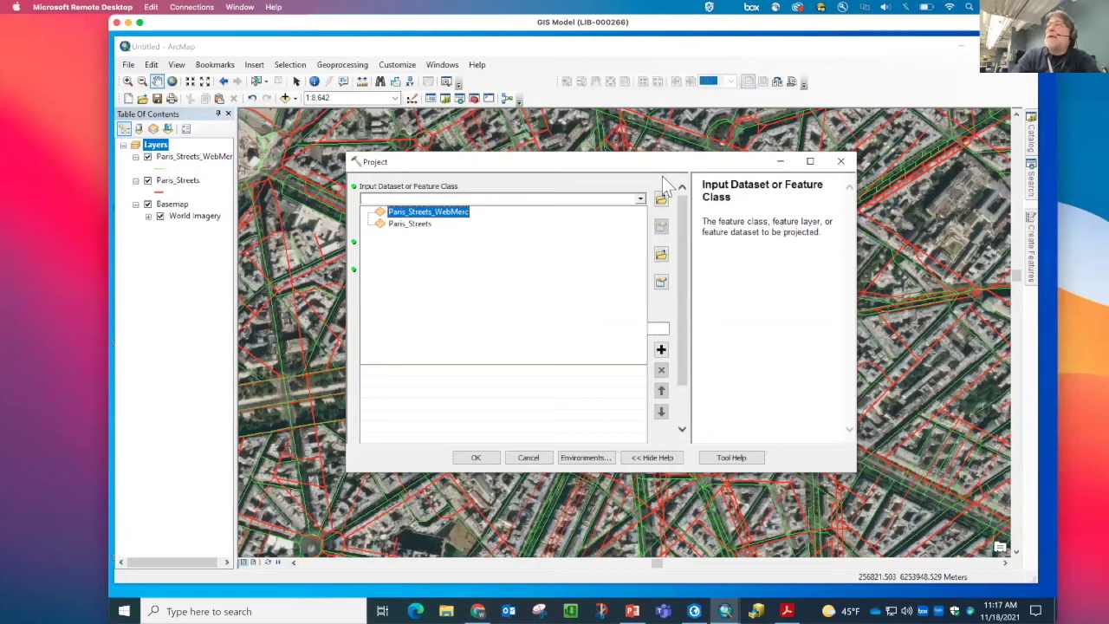
left_click(659, 203)
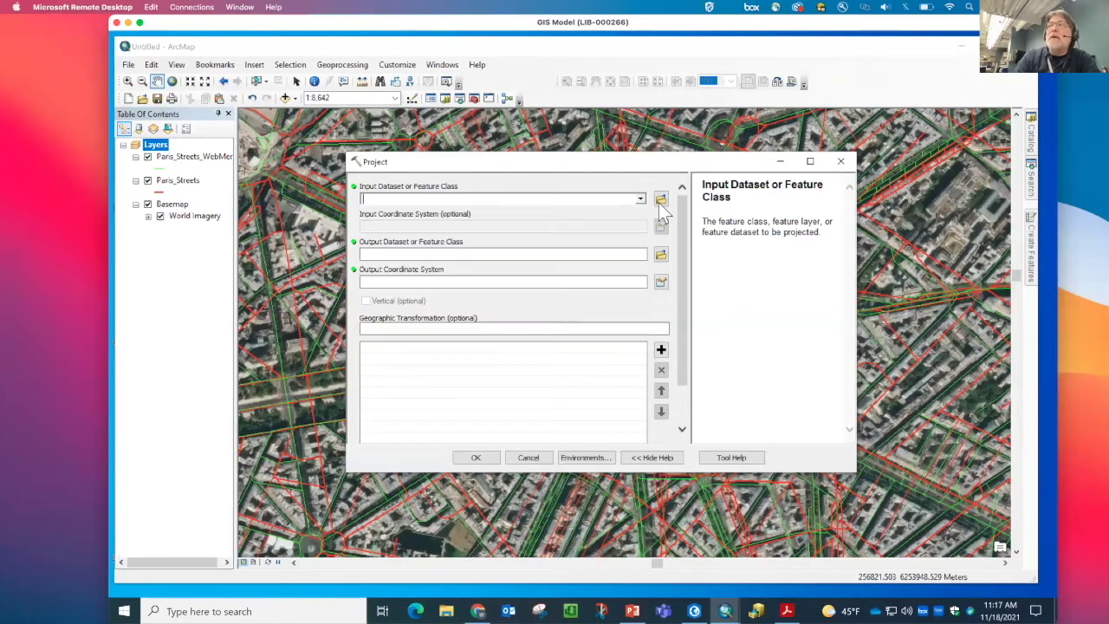
left_click(660, 200)
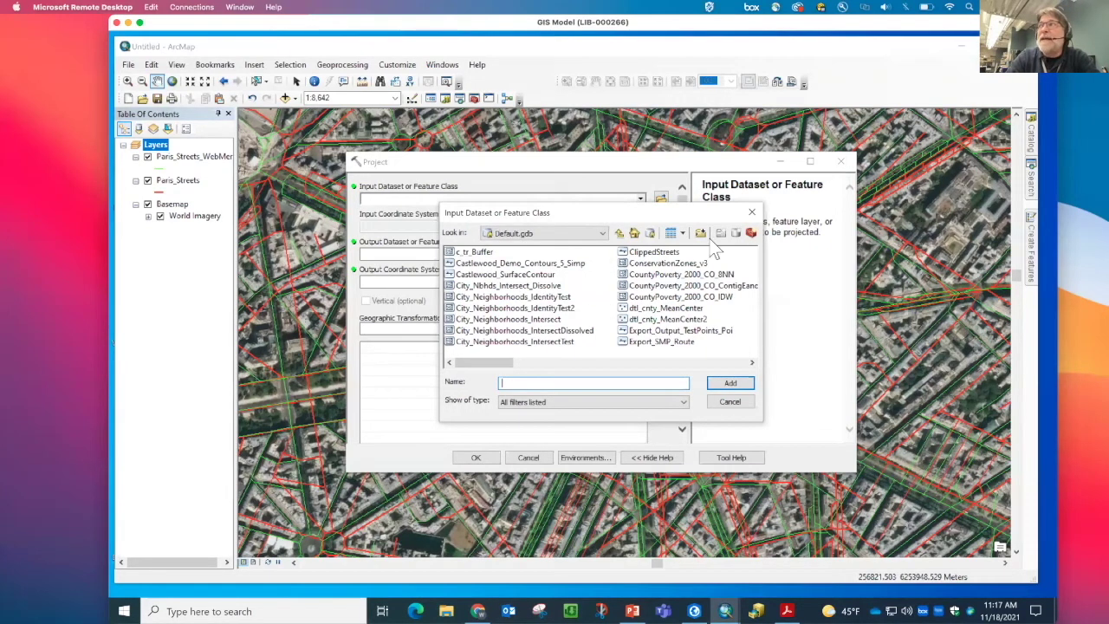
left_click(750, 214)
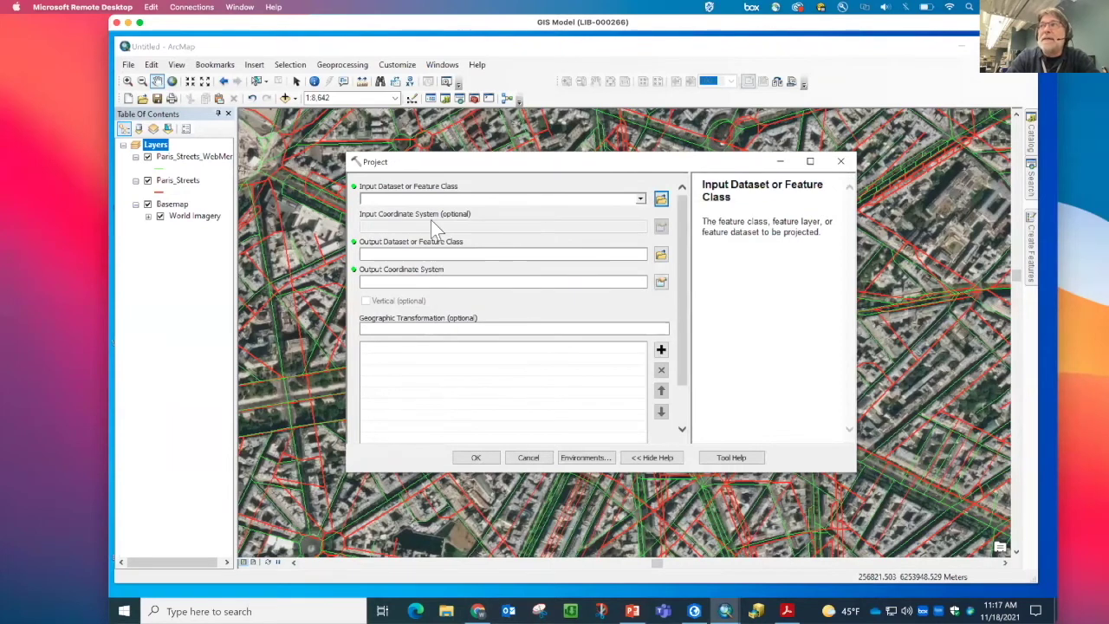
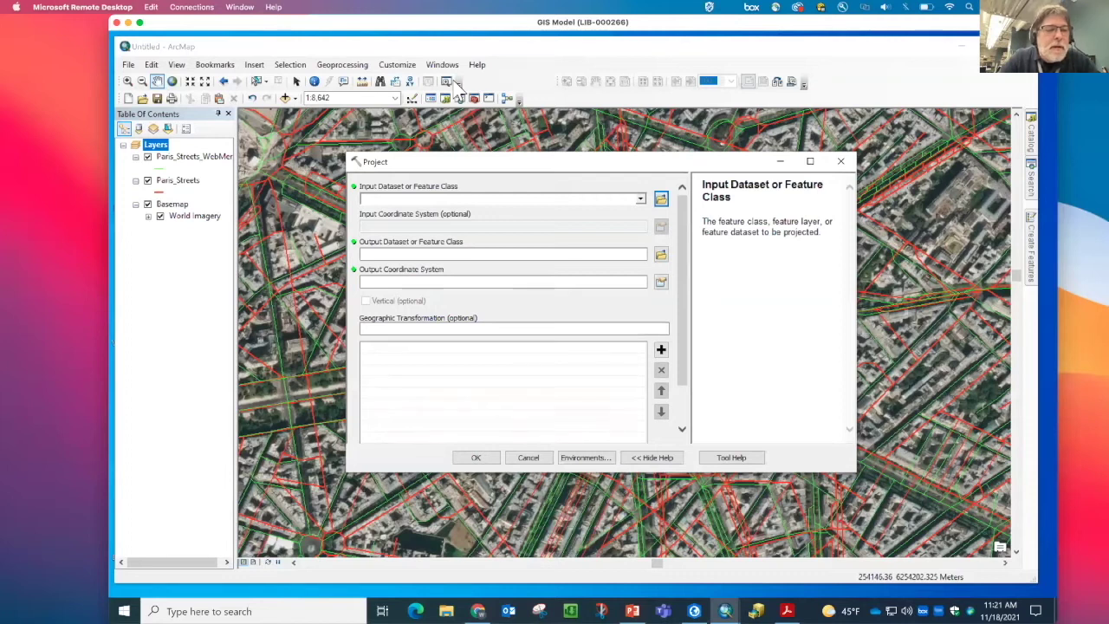
left_click(842, 162)
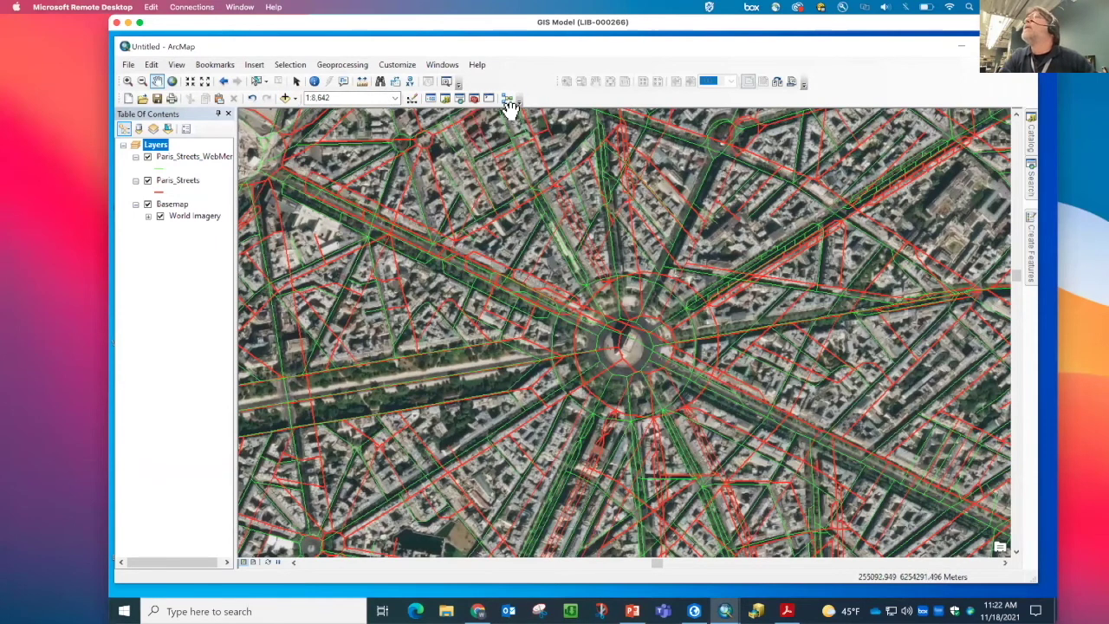
Measure the offset between the red Paris_Streets and green Paris_Streets_WebMerc lines around the Arc de Triomphe, and close the measurement window
left_click(362, 80)
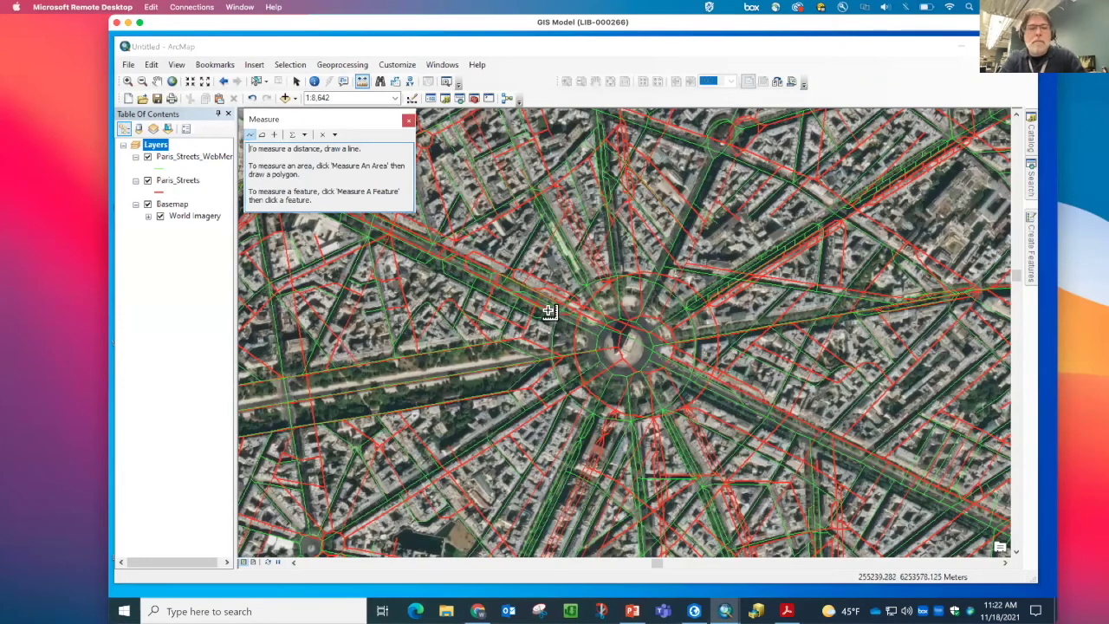
left_click(643, 368)
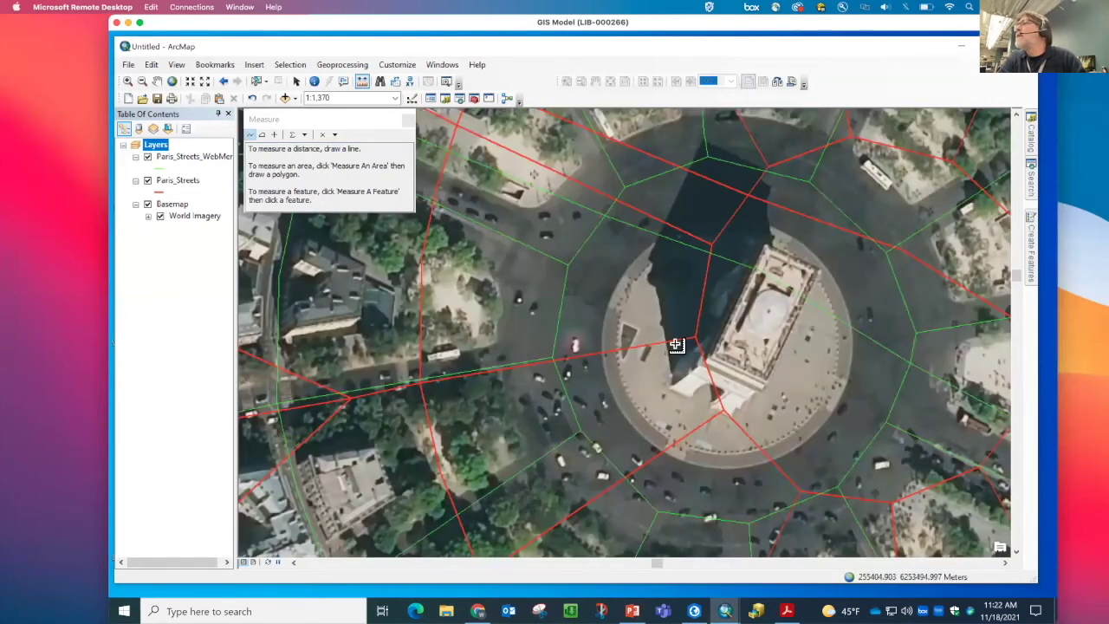
left_click(698, 339)
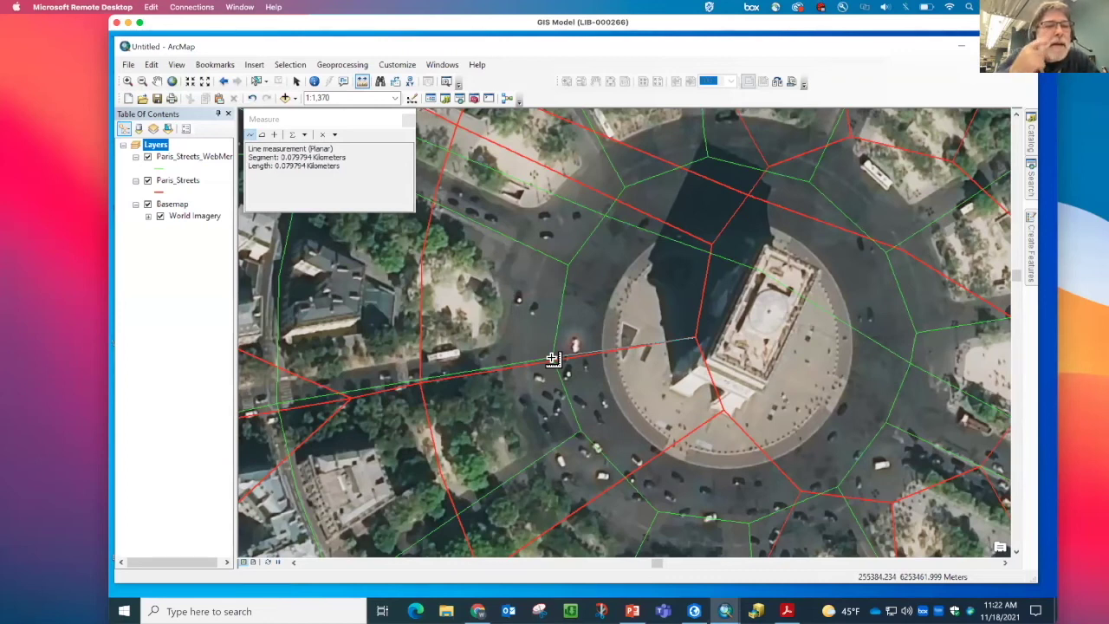
left_click(519, 371)
double_click(574, 372)
left_click(700, 339)
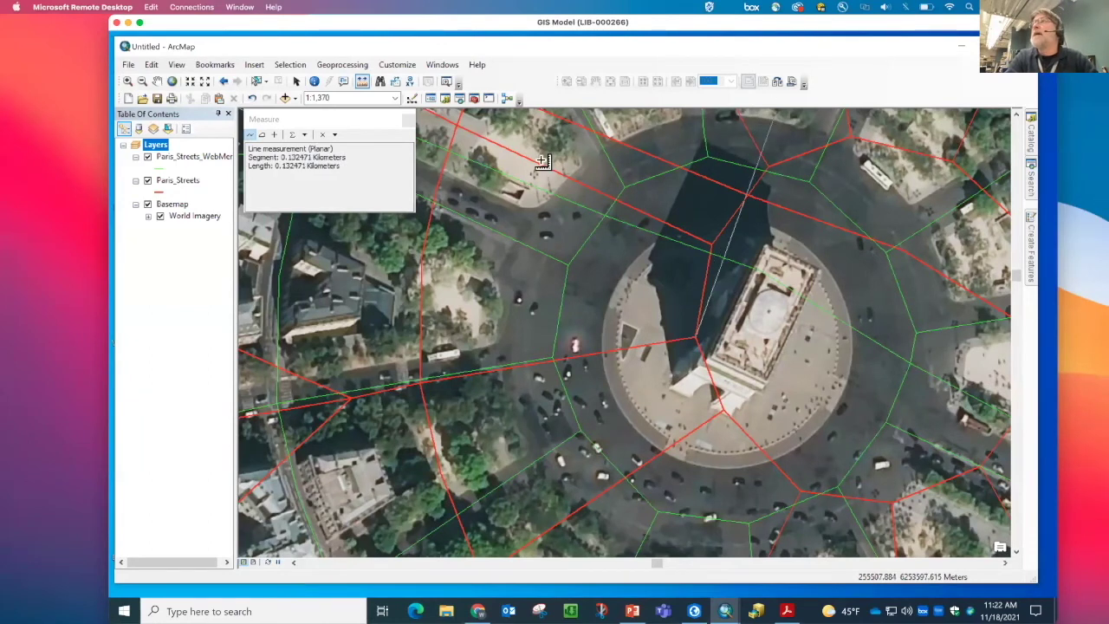
left_click(409, 121)
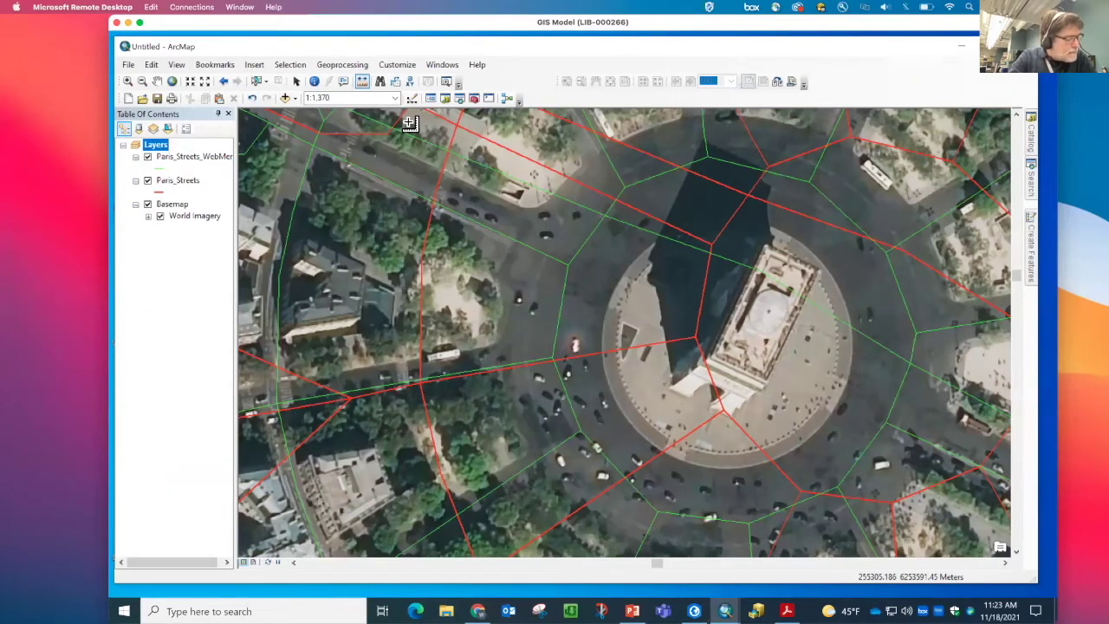
Start a new map document from the Blank Map template, keeping Default.gdb as its default geodatabase
left_click(128, 65)
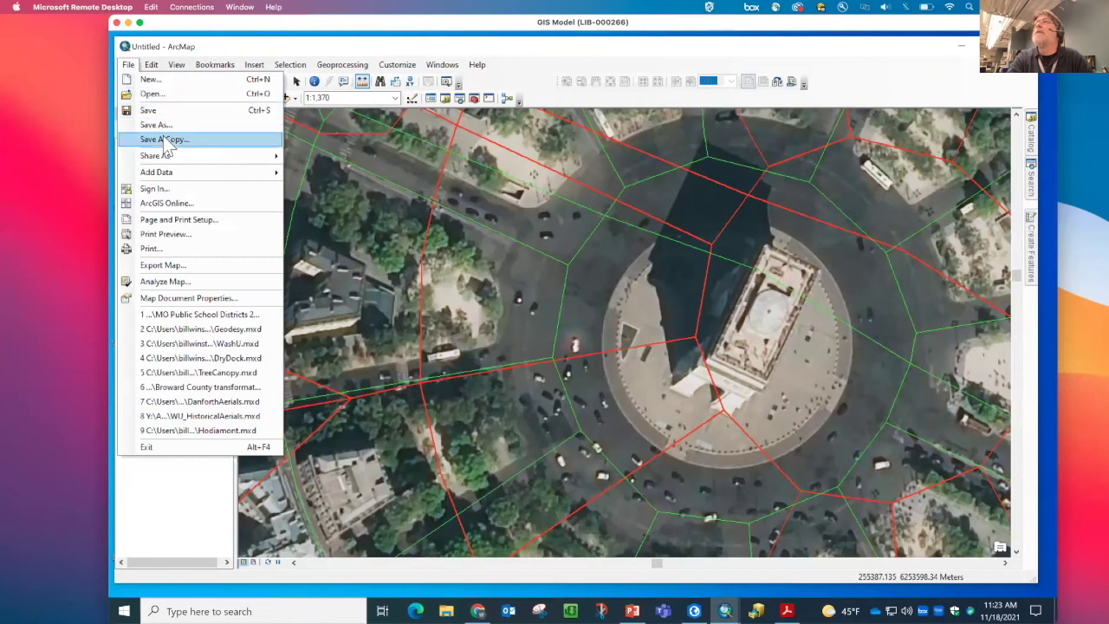
left_click(165, 83)
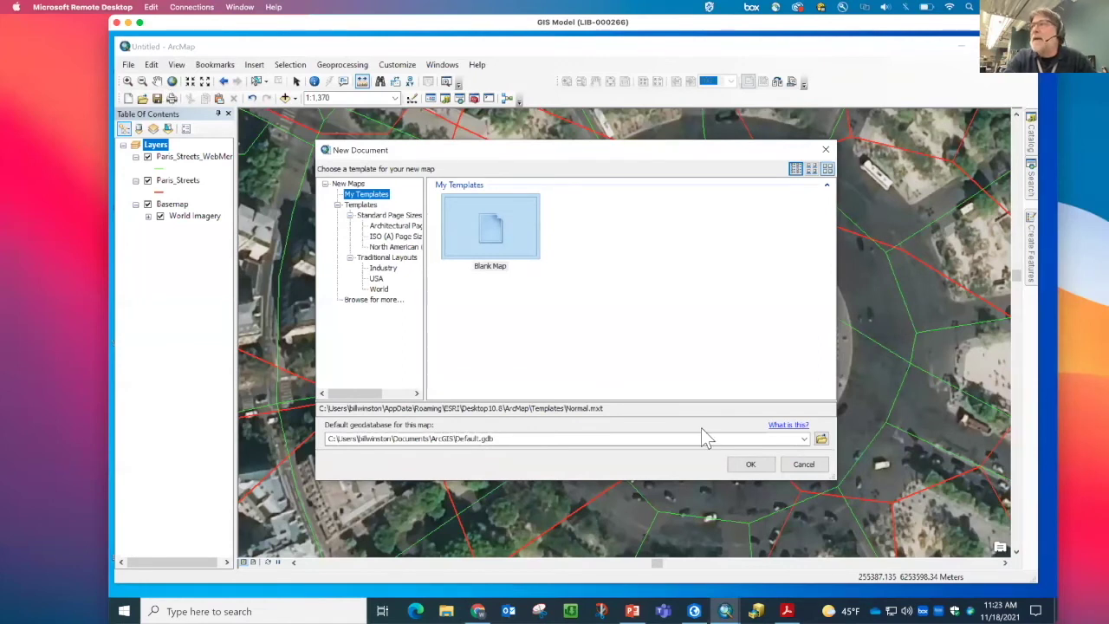
left_click(750, 464)
left_click(590, 350)
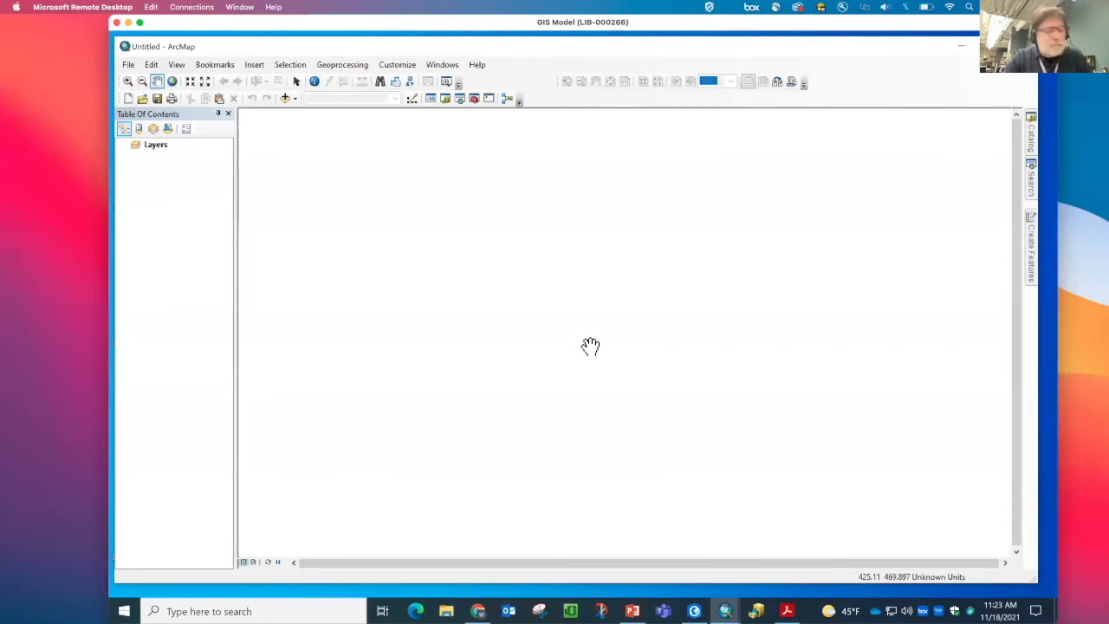
Find the Broward shapefiles in the AAA\GeodesyDemo folder and add broward_geo27.shp to the empty map
left_click(1034, 144)
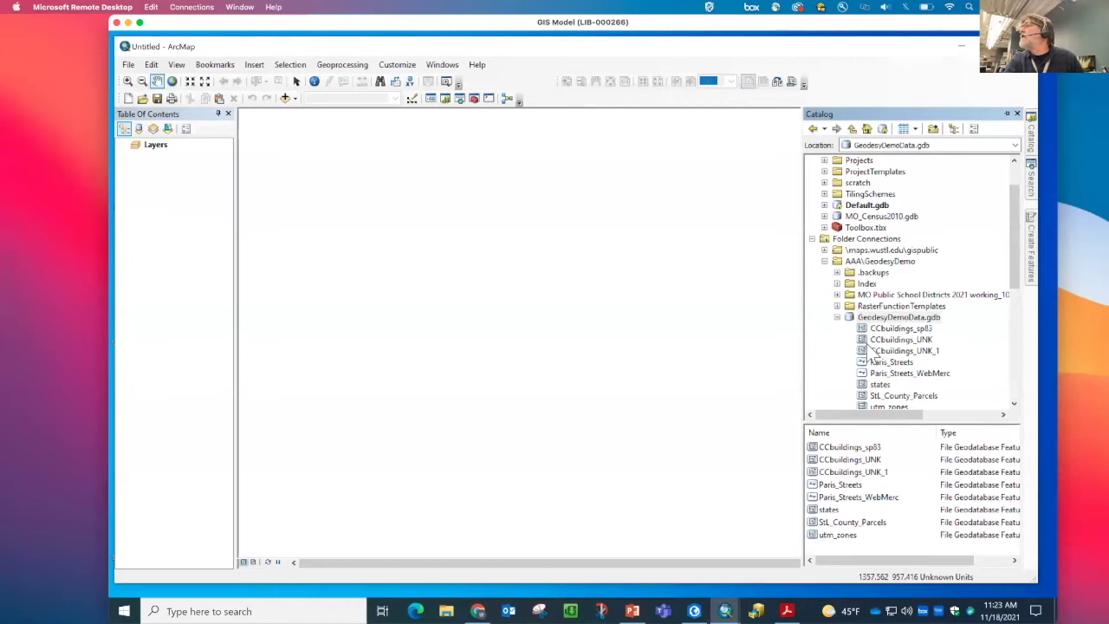
left_click(1013, 404)
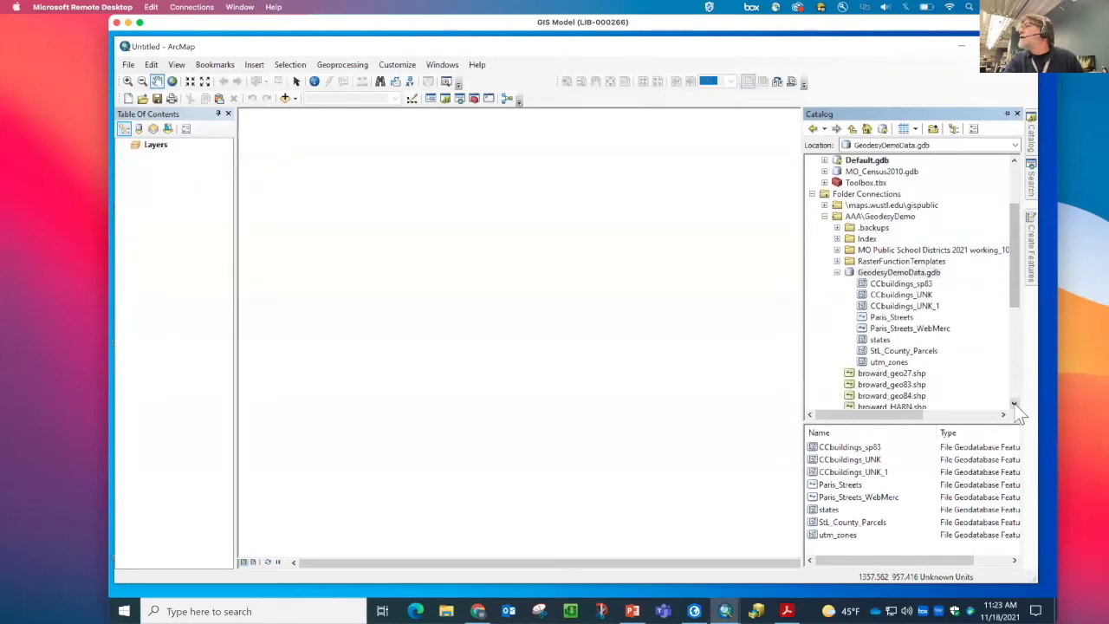
left_click(1014, 404)
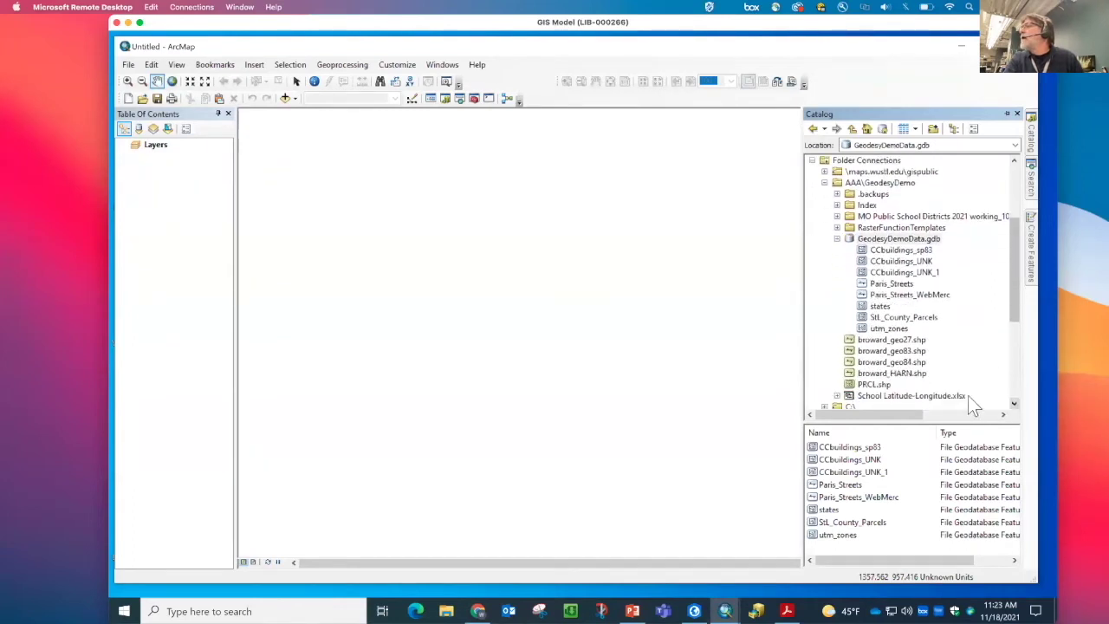
left_click(875, 182)
left_click(890, 340)
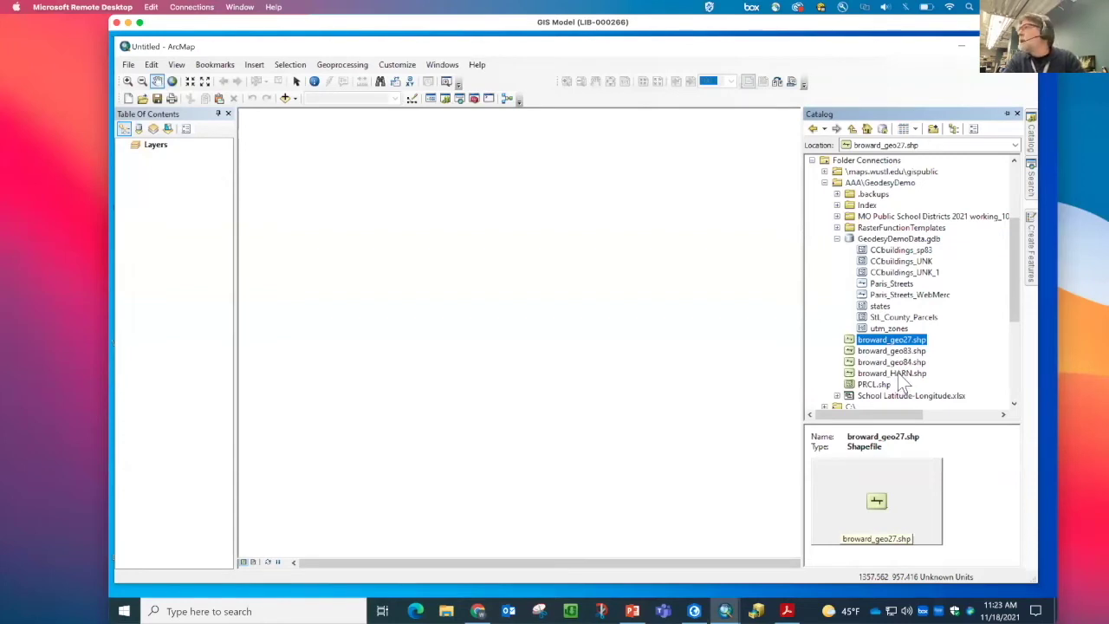
left_click(897, 372)
left_click_drag(892, 339, 802, 344)
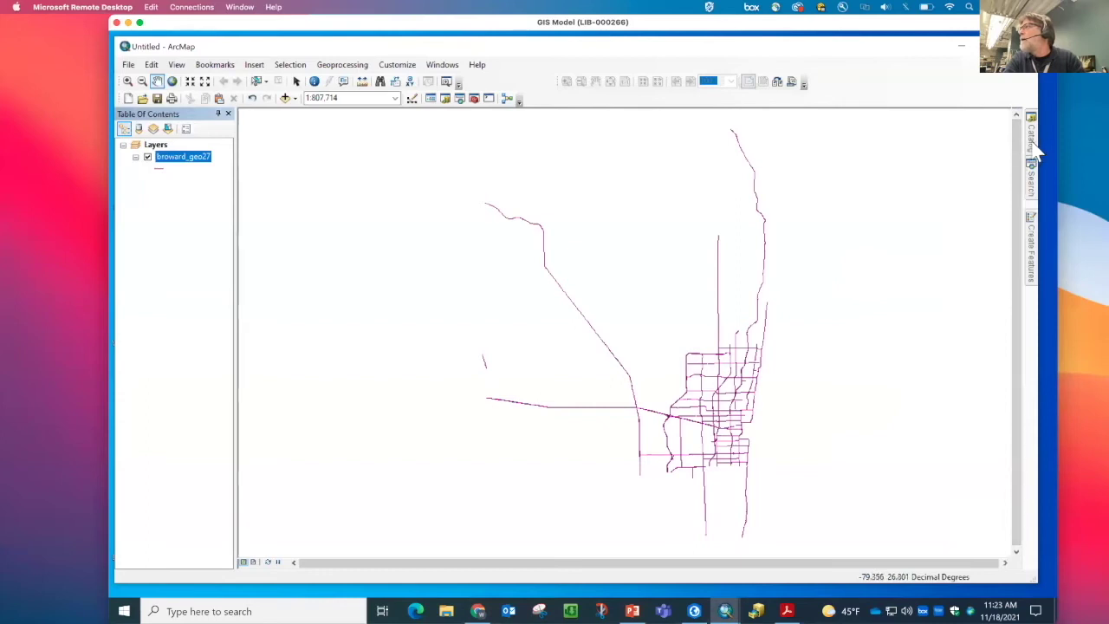
Keep the catalog open, add broward_geo83, broward_geo84 and broward_HARN from the GeodesyDemo folder together, and dismiss the coordinate system warning without setting transformations
mouse_move(1033, 146)
left_click(1008, 114)
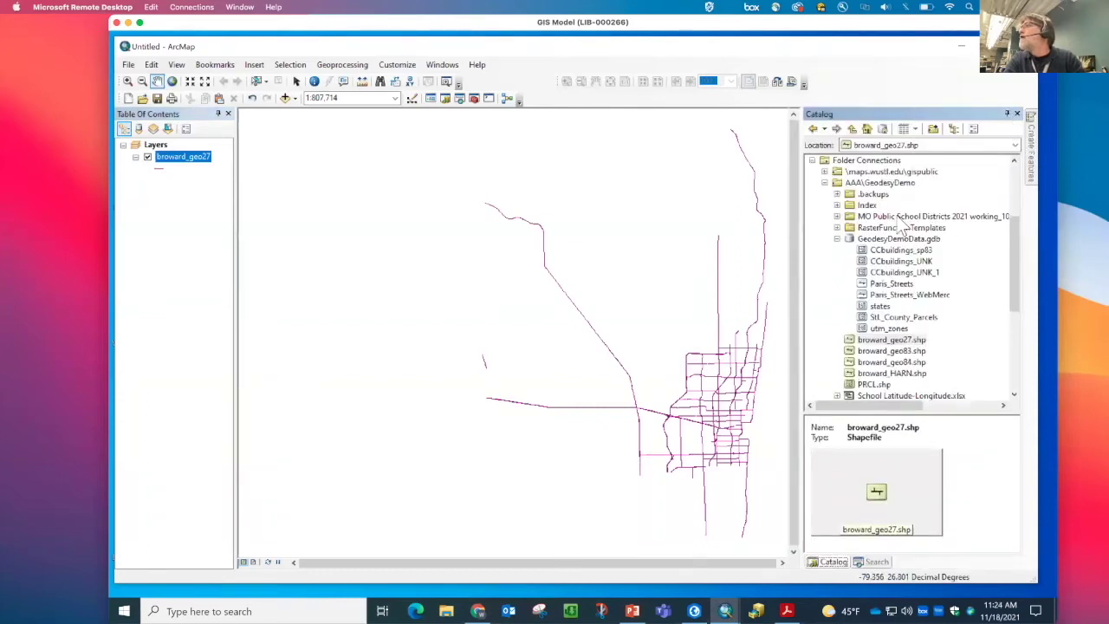
left_click(864, 183)
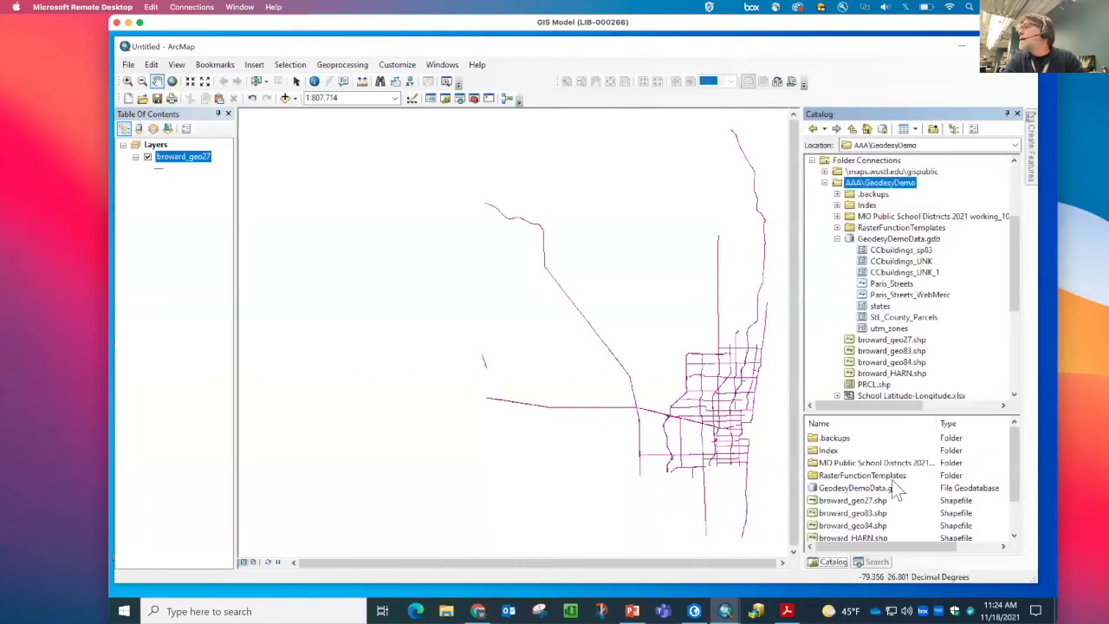
left_click(873, 513)
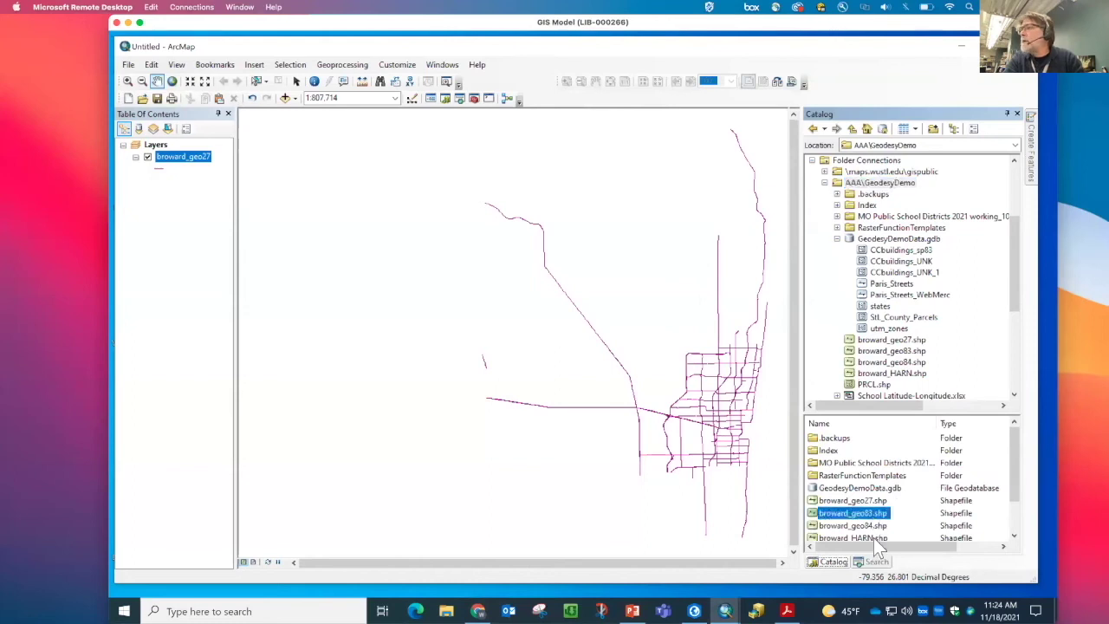
left_click(873, 537, "shift")
left_click_drag(873, 537, 690, 490)
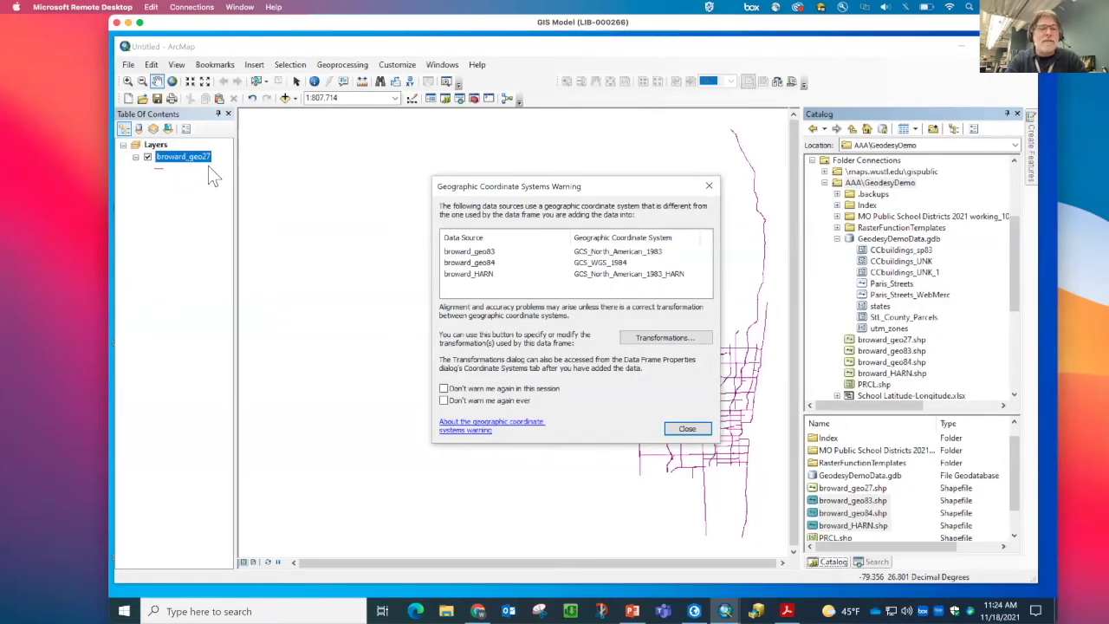
left_click(687, 431)
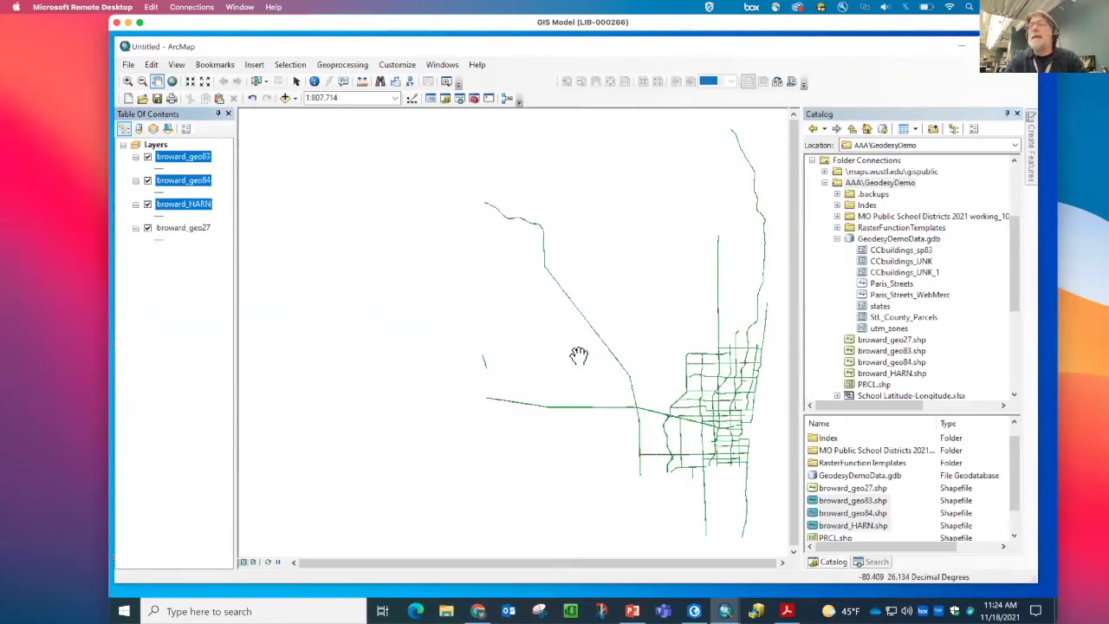
Examine the alignment of the four Broward street layers up close at the highway interchange
key("z")
left_click_drag(609, 375, 684, 440)
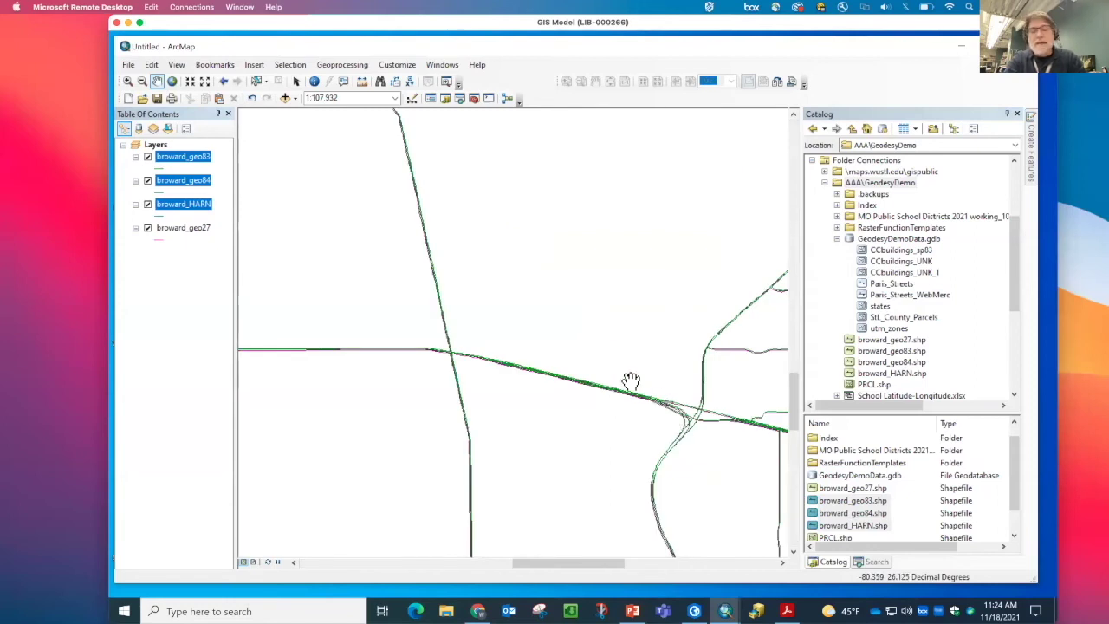
left_click_drag(603, 357, 762, 472)
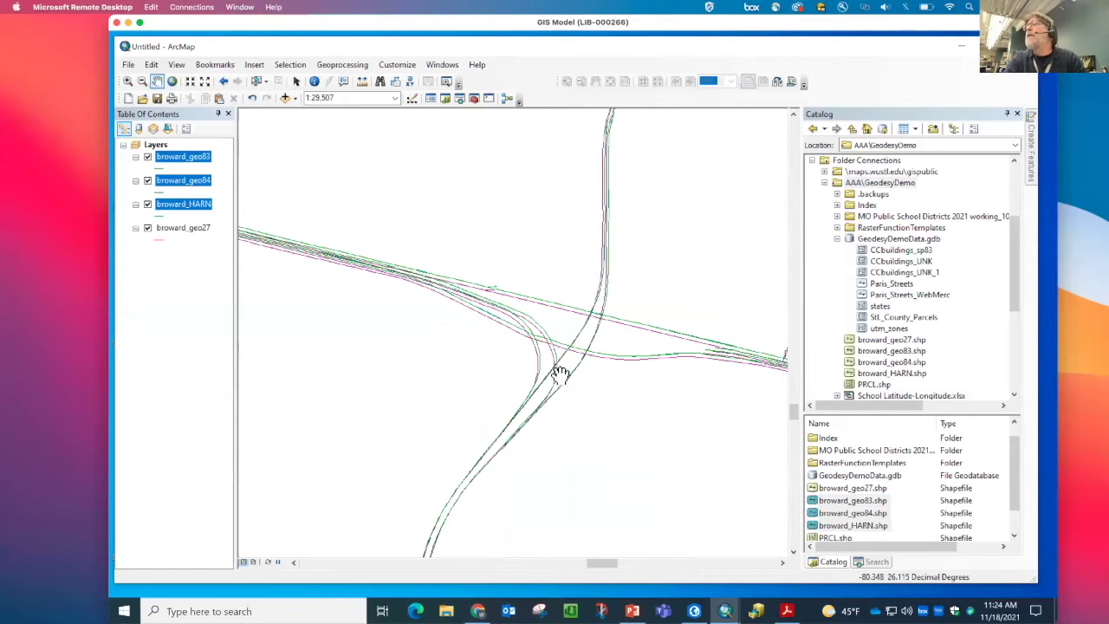
left_click_drag(489, 275, 630, 374)
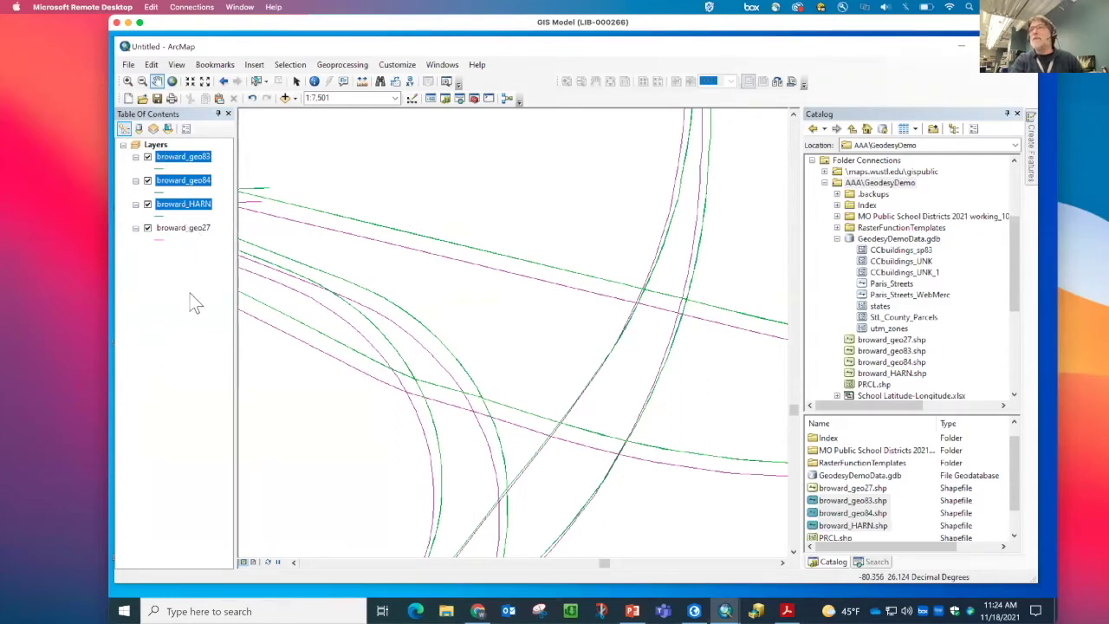
Check the data frame's transformations into GCS_North_American_1927 from NAD 1983, NAD 1983 HARN and WGS 1984, and close the properties without changes
left_click(154, 144)
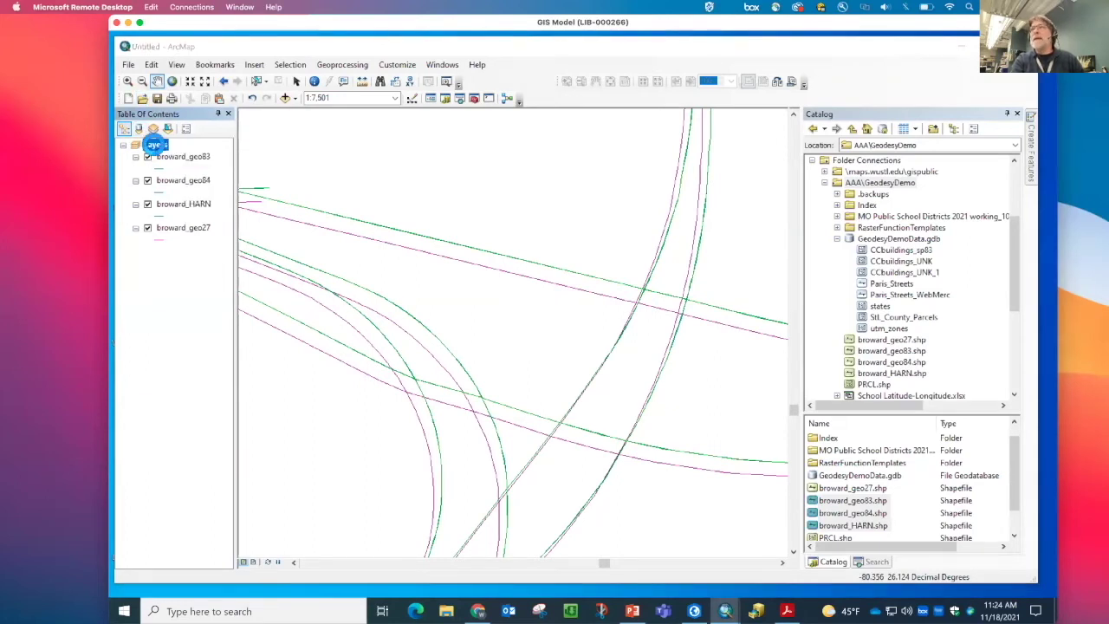
double_click(155, 145)
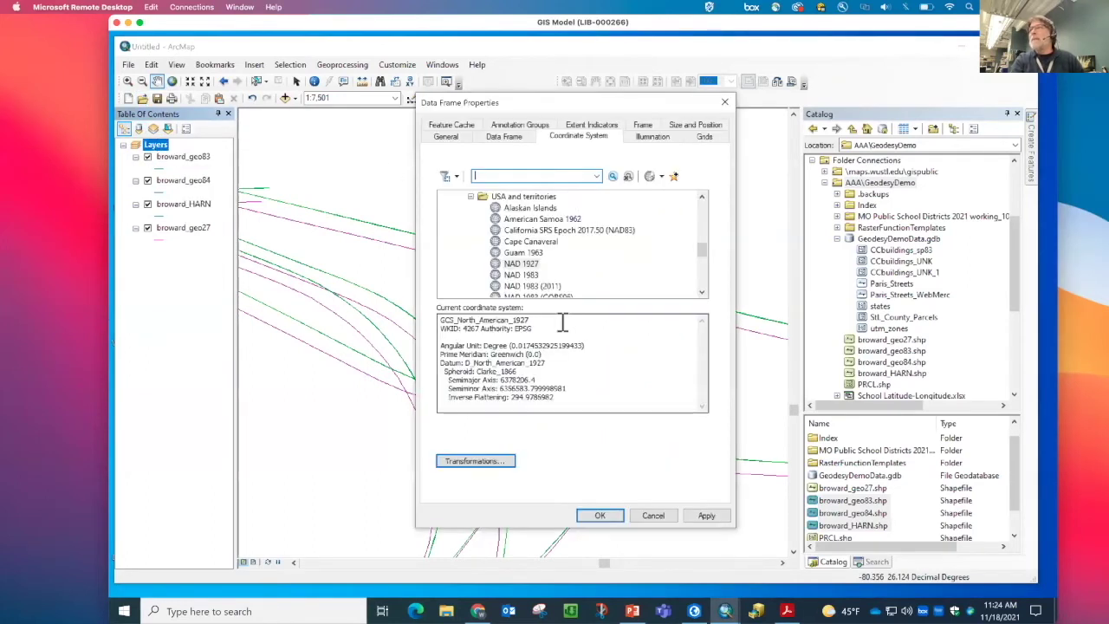
left_click(491, 462)
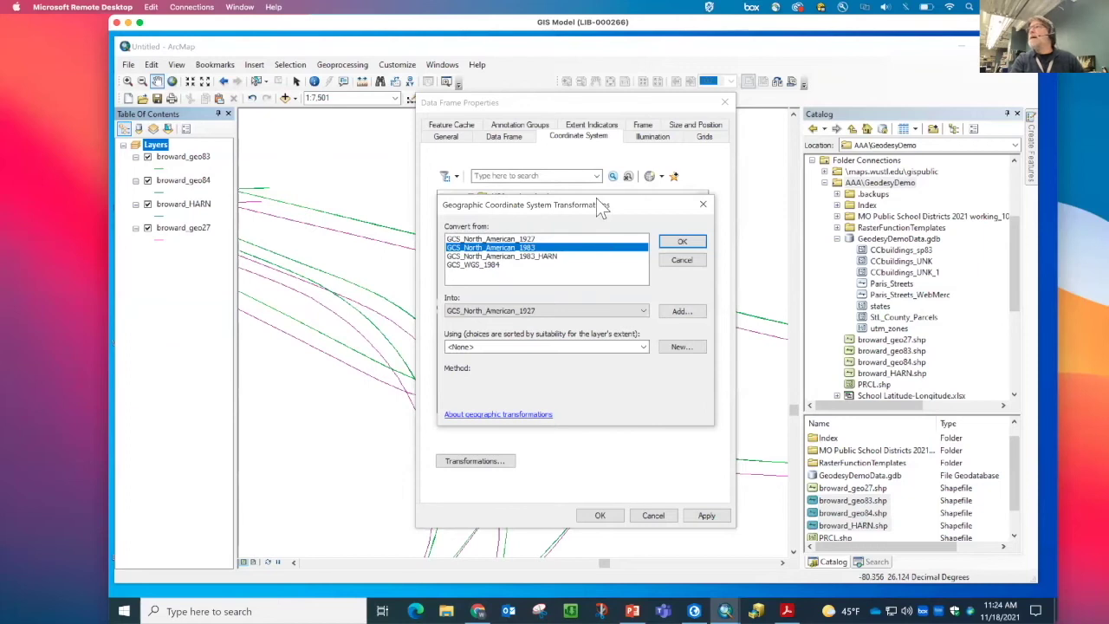
left_click_drag(596, 197, 739, 257)
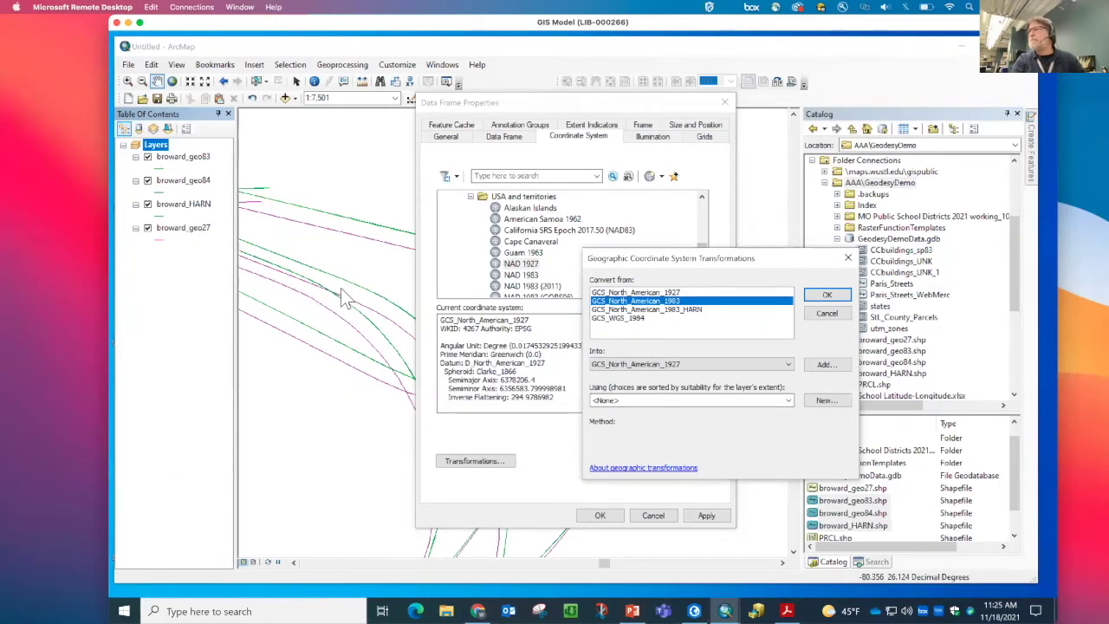
left_click(674, 310)
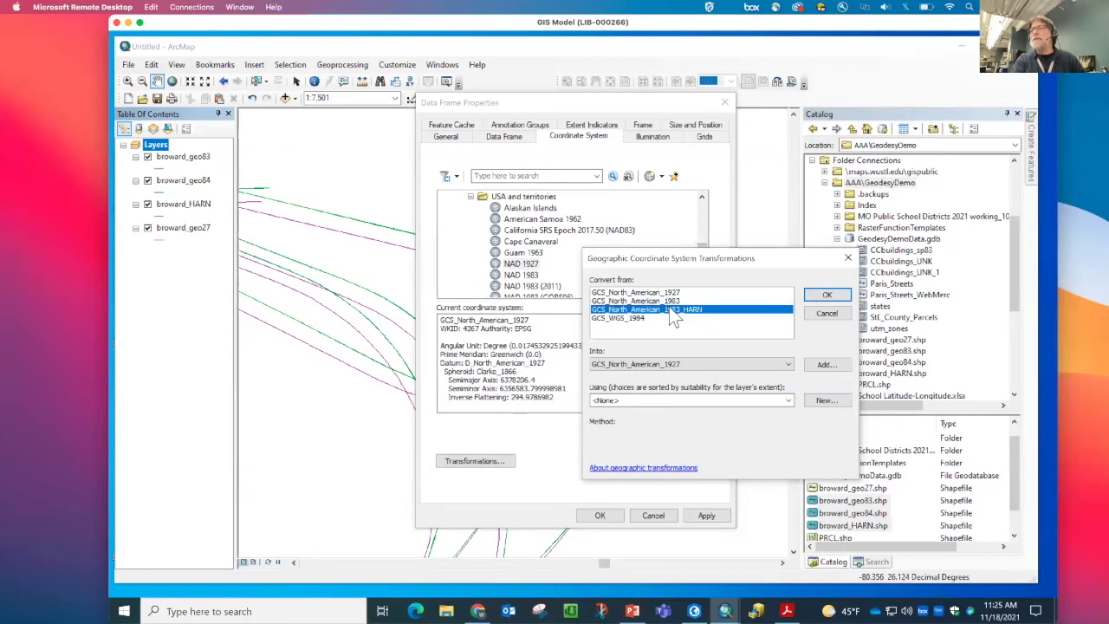
left_click(627, 320)
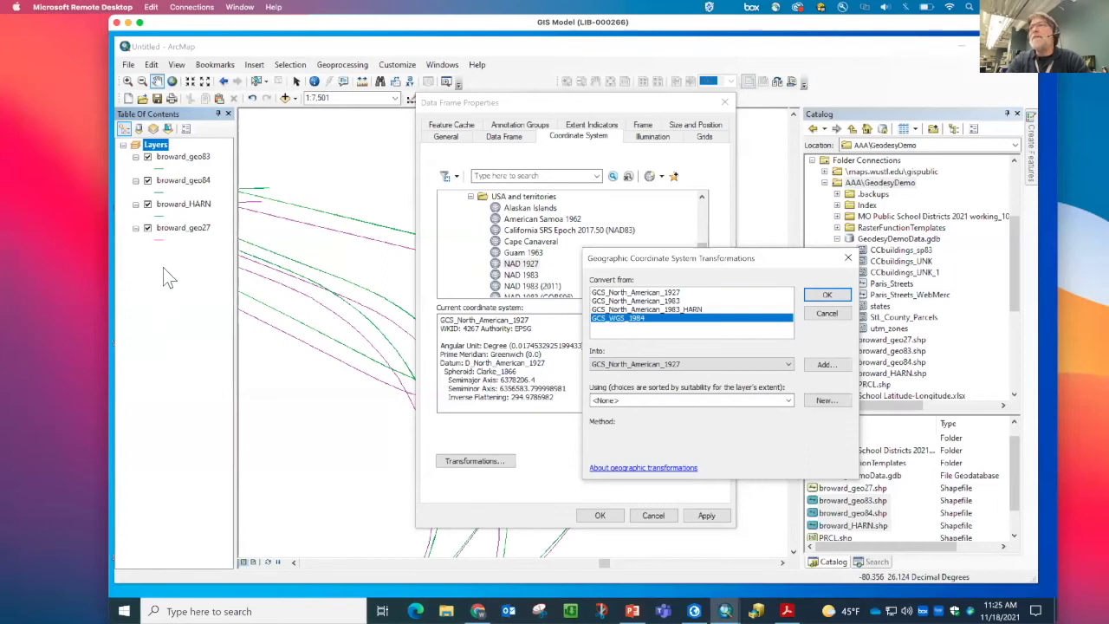
left_click(832, 313)
left_click_drag(723, 101, 908, 122)
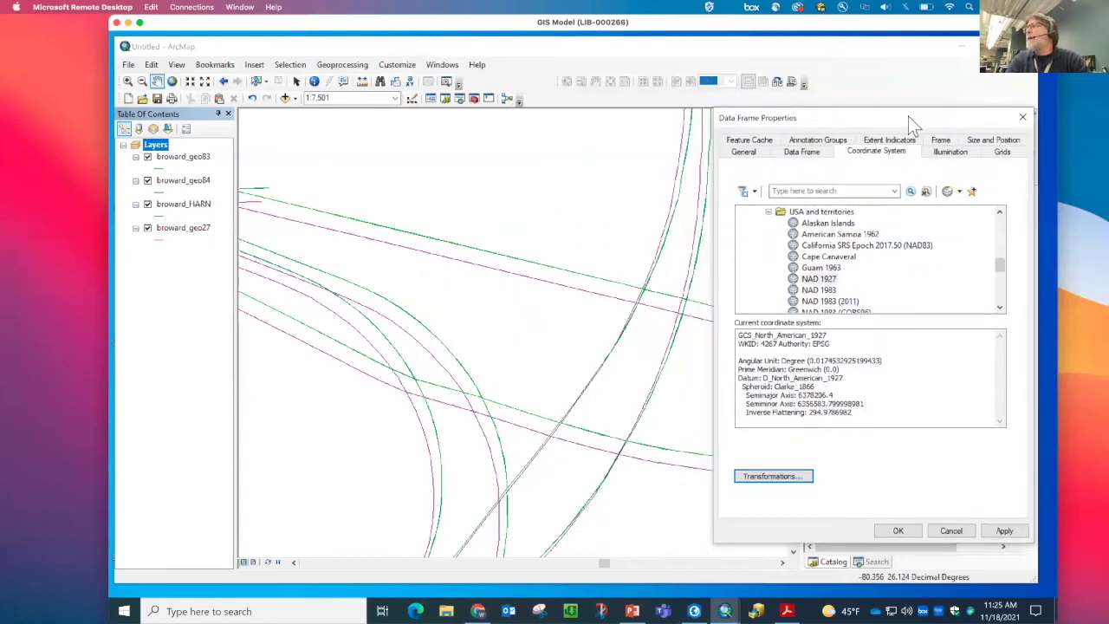
left_click(1022, 117)
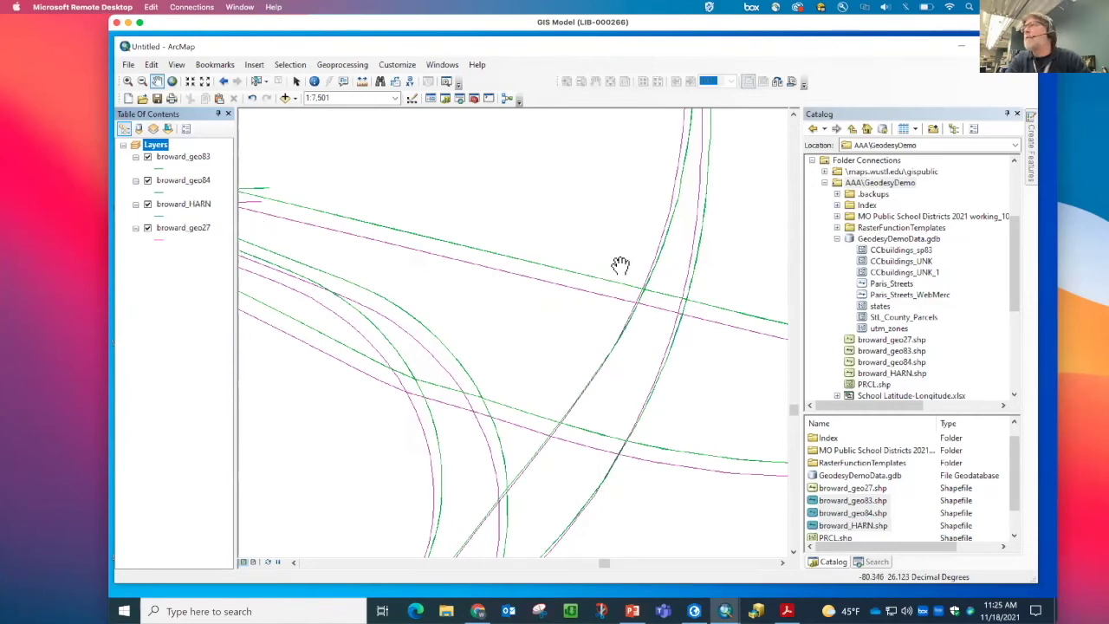
Apply the NAD_1927_To_NAD_1983_NADCON transformation to the data frame for converting GCS_North_American_1983 into GCS_North_American_1927
left_click_drag(622, 265, 661, 306)
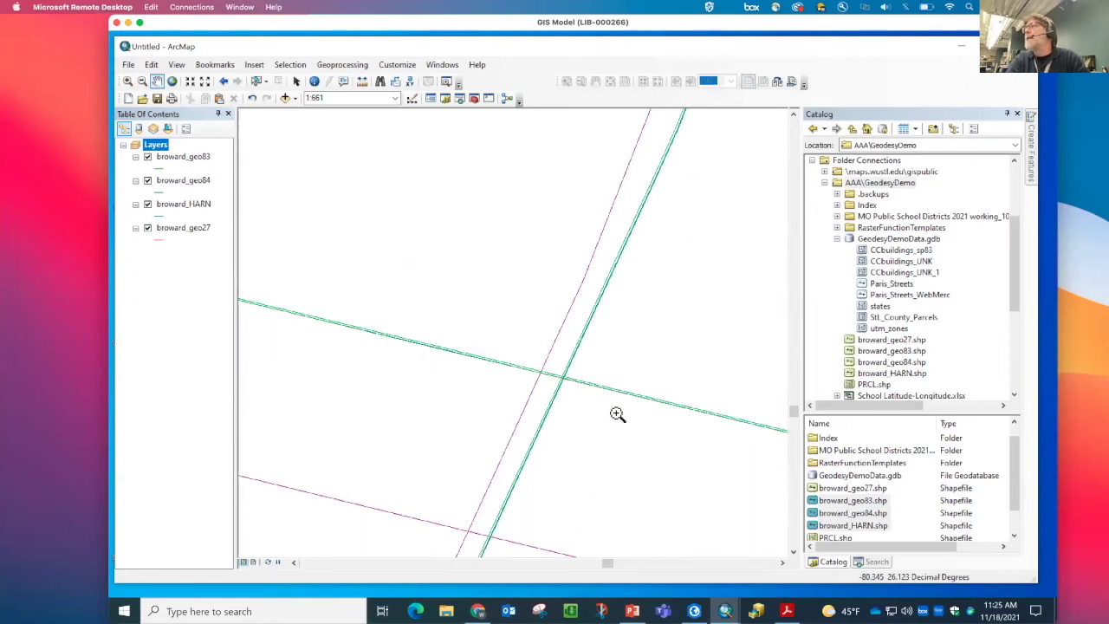
left_click_drag(614, 413, 487, 348)
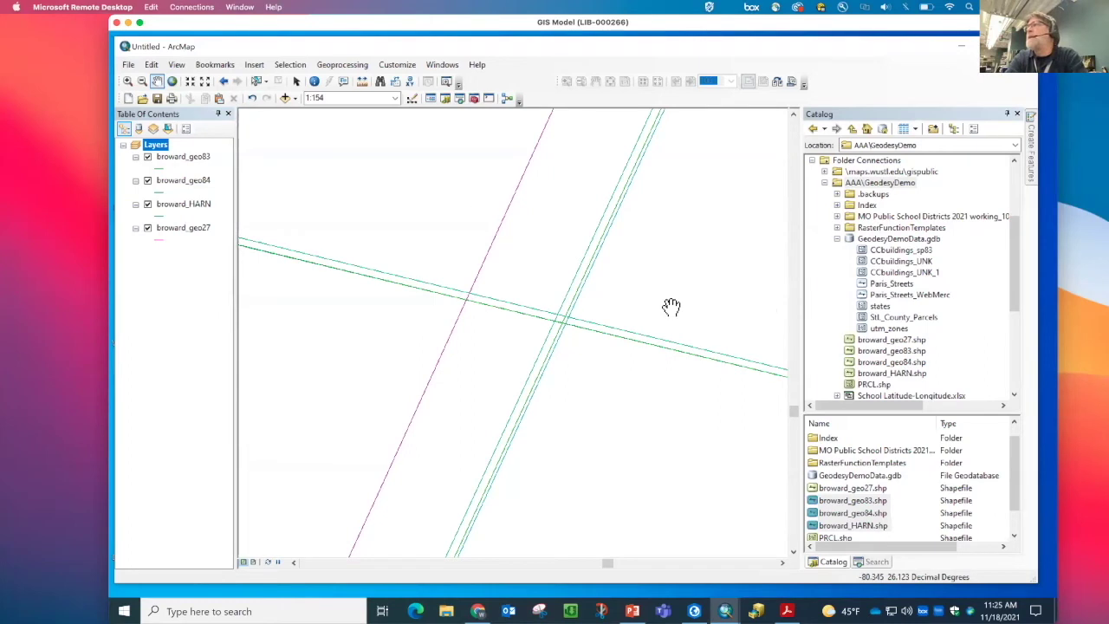
double_click(155, 145)
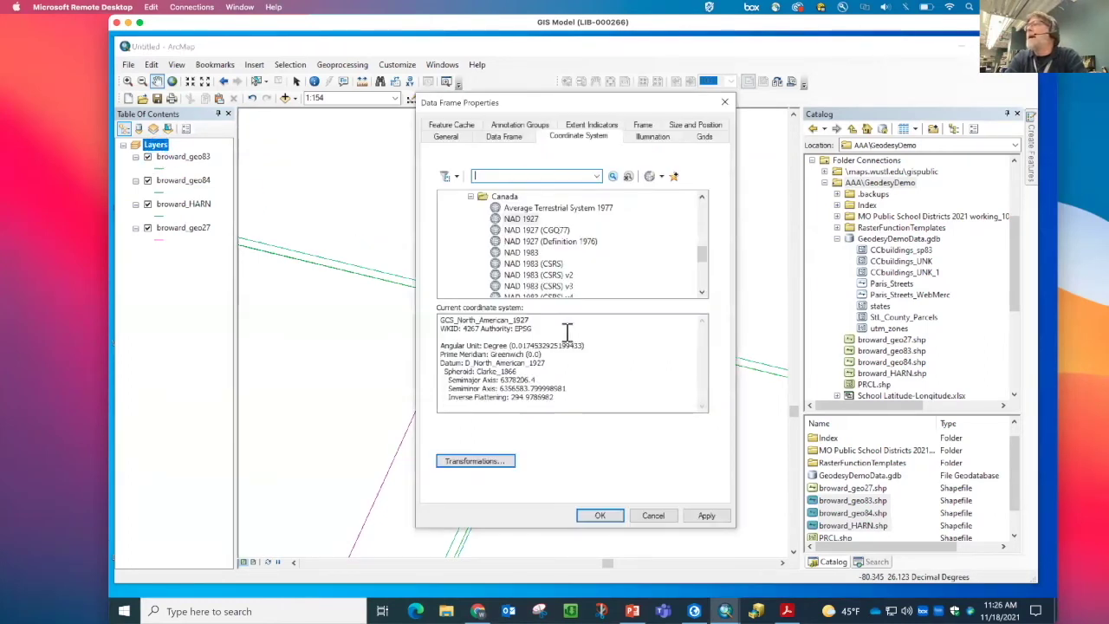
left_click(502, 464)
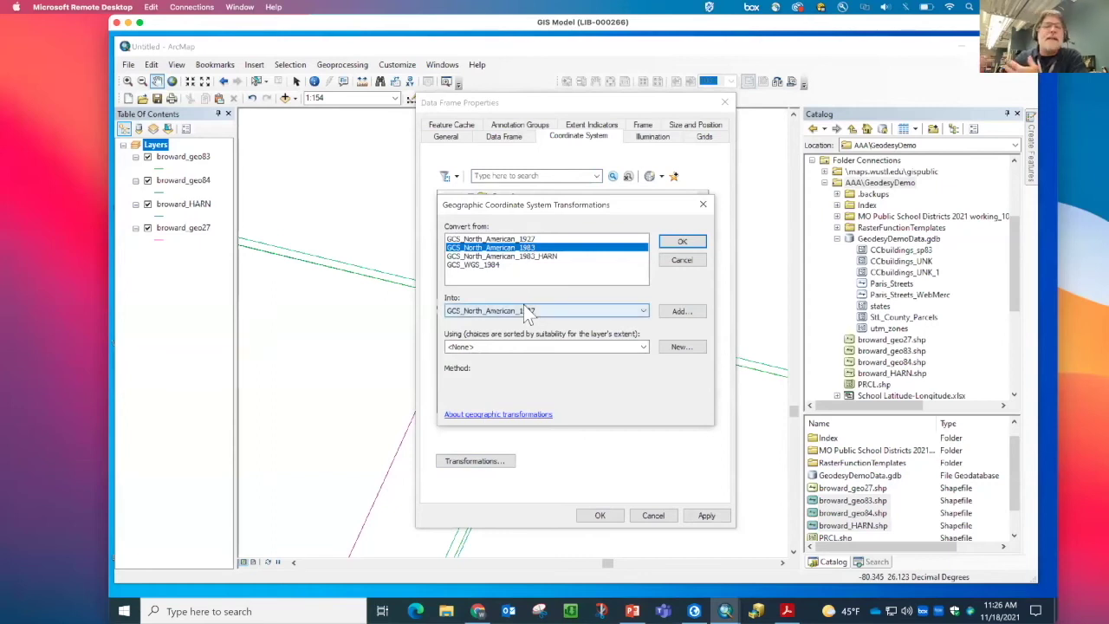
left_click(544, 104)
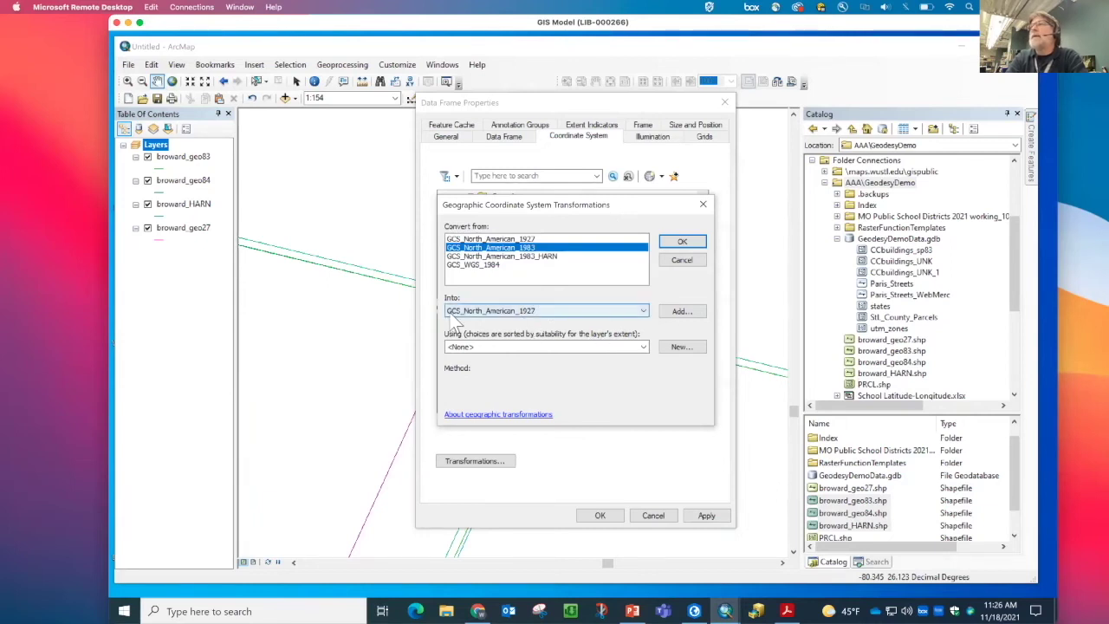
left_click(563, 347)
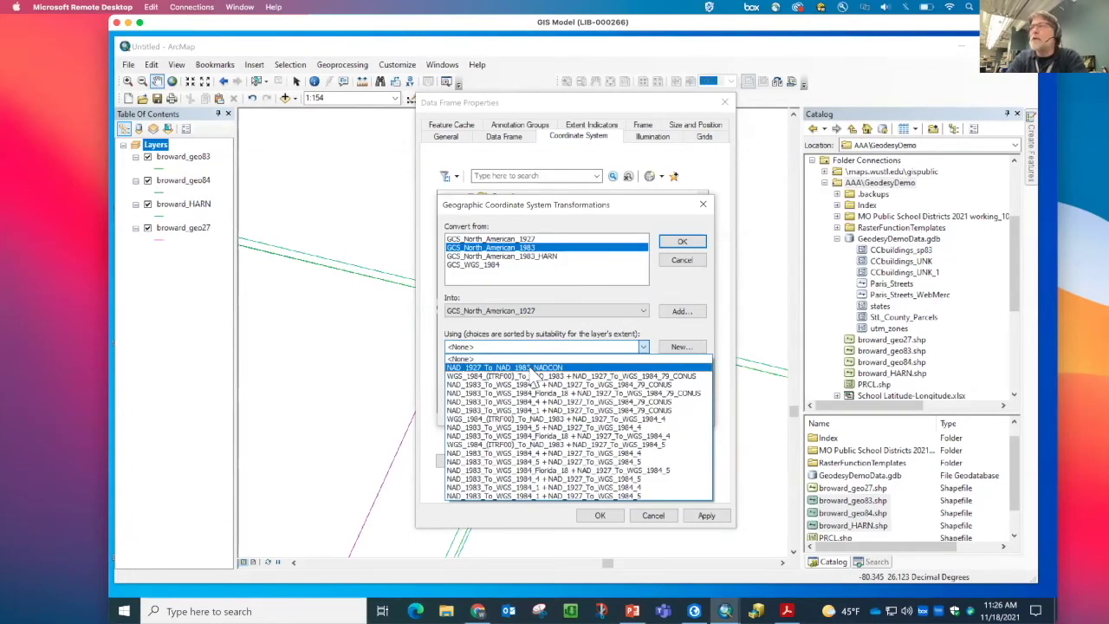
left_click(535, 369)
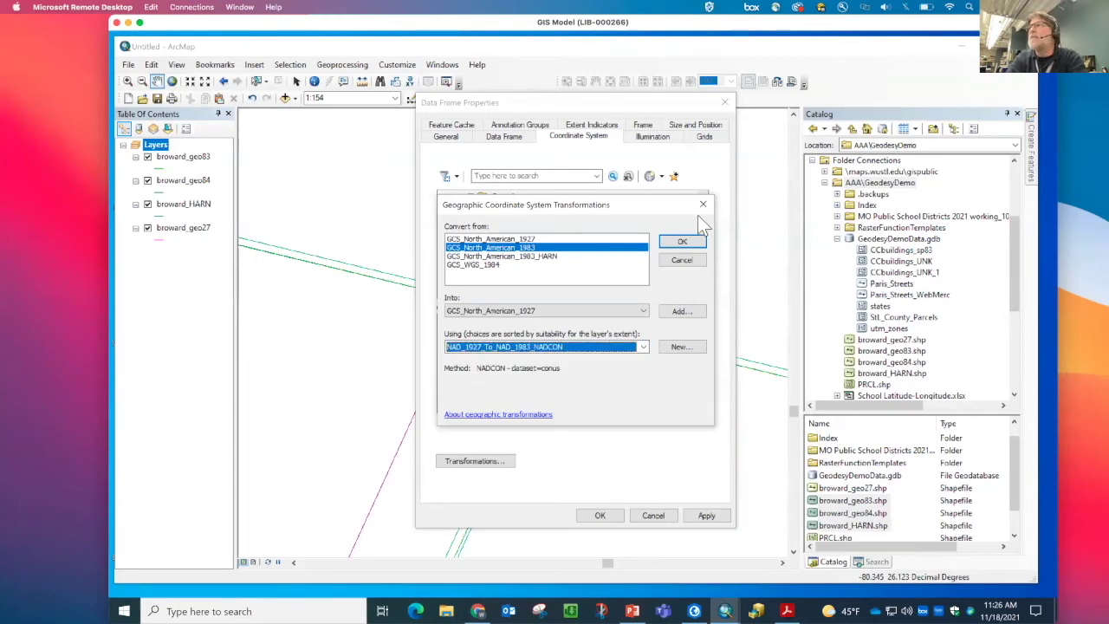
left_click(681, 242)
left_click_drag(569, 99, 903, 69)
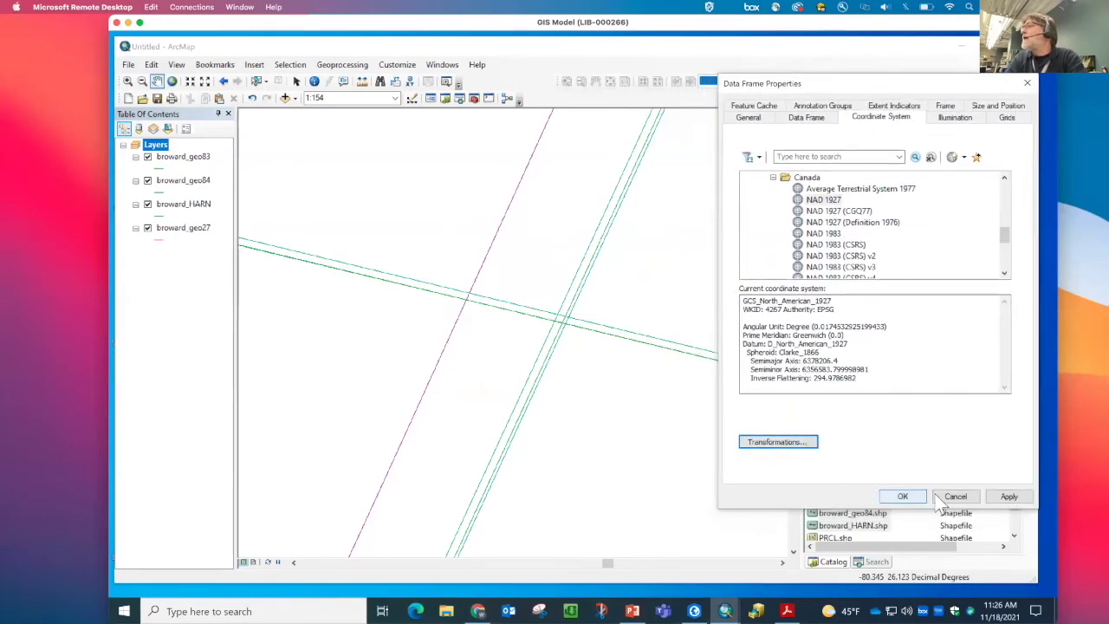
left_click(1000, 494)
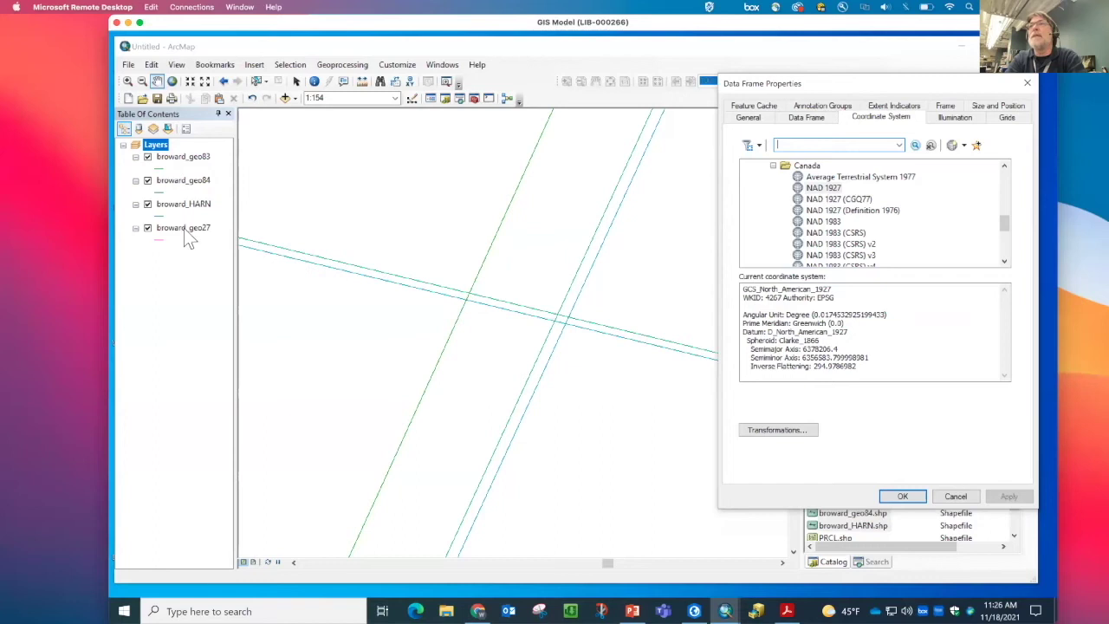
Apply the NAD_1983_To_HARN_Florida + NAD_1927_To_NAD_1983_NADCON transformation to the data frame for converting GCS_North_American_1983_HARN into GCS_North_American_1927
left_click(148, 203)
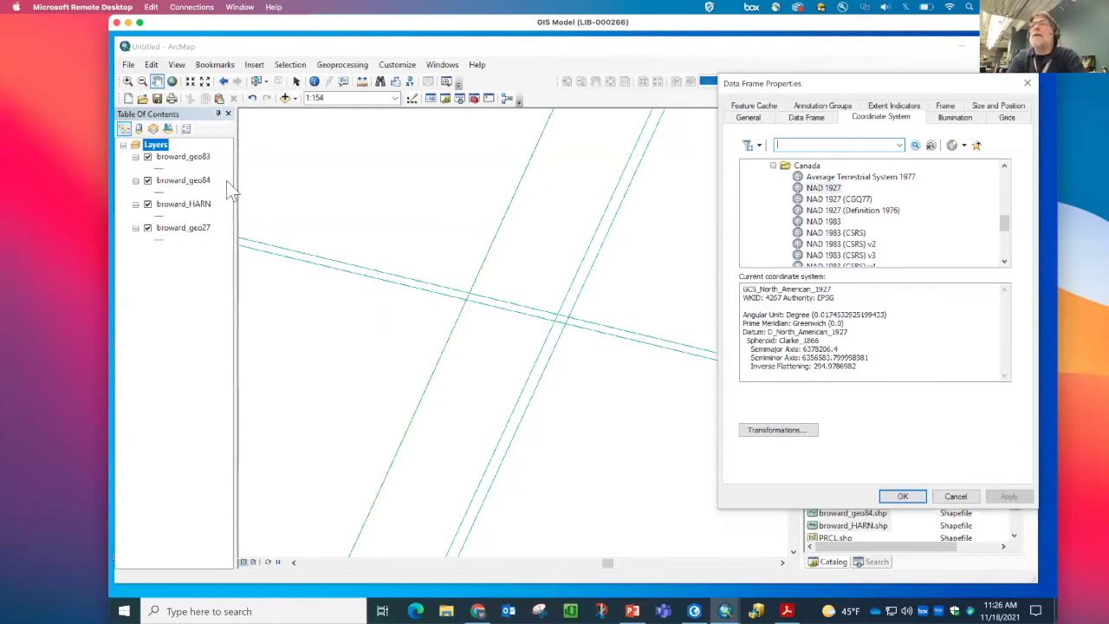
left_click(777, 430)
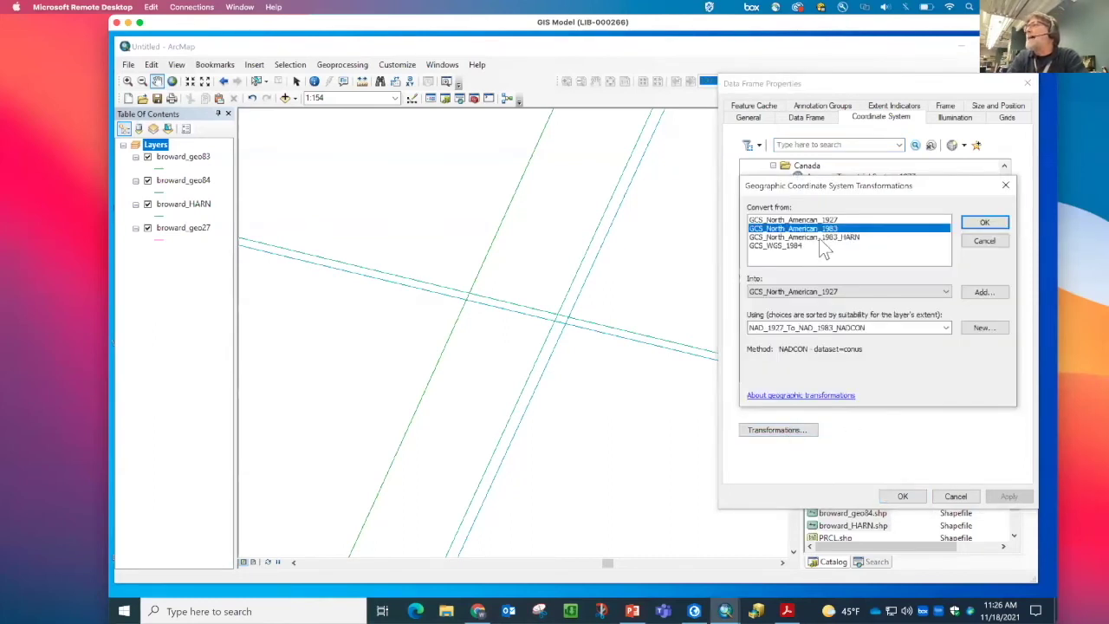
left_click(827, 237)
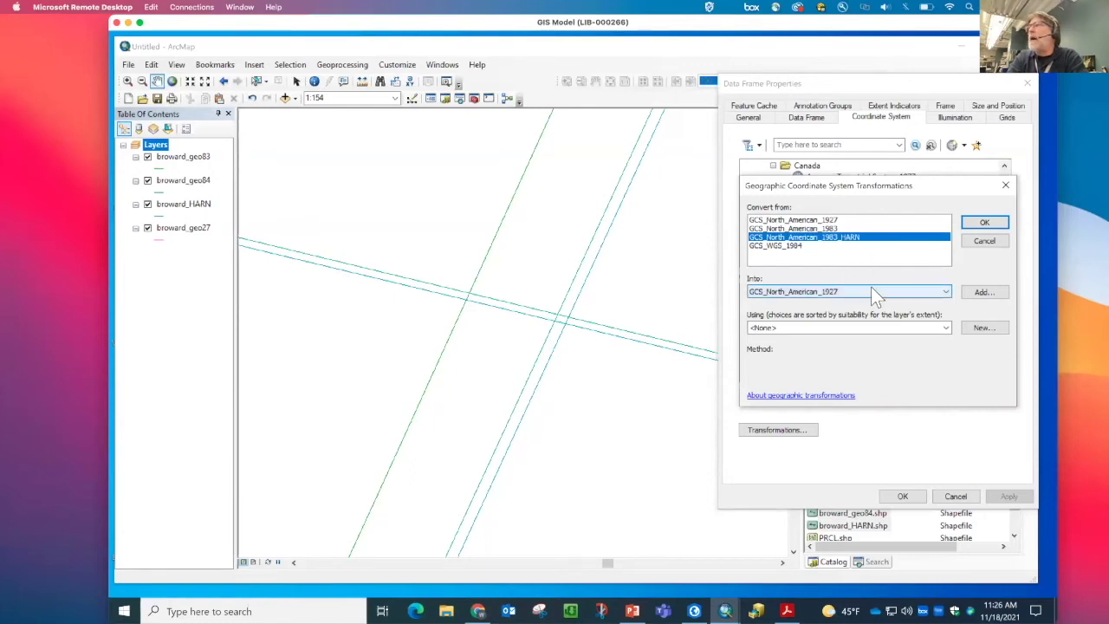
left_click(944, 327)
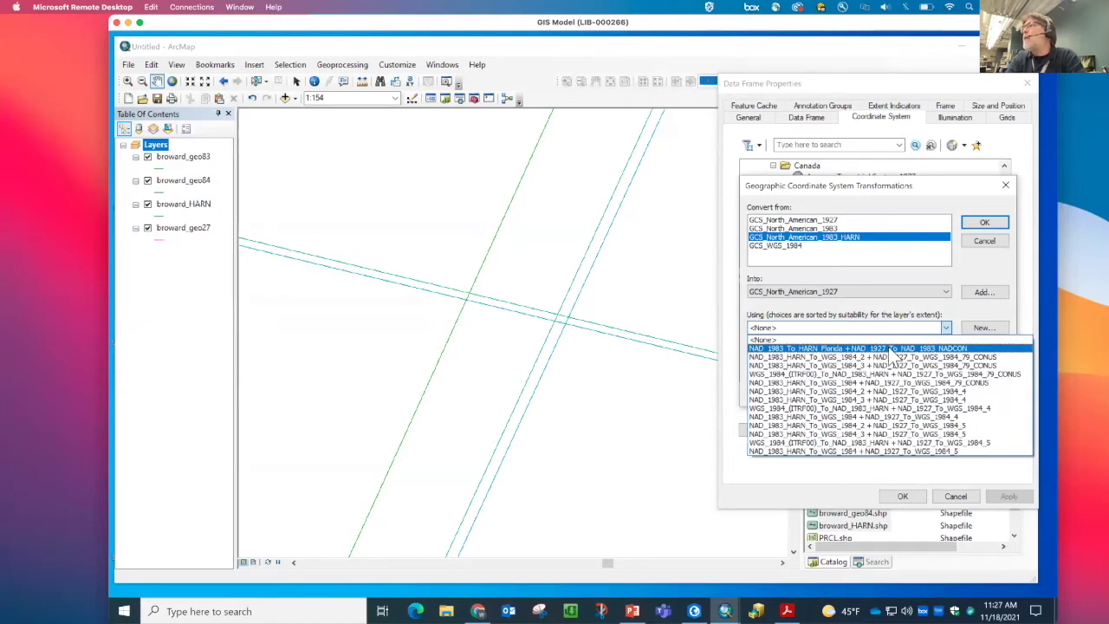
left_click(948, 347)
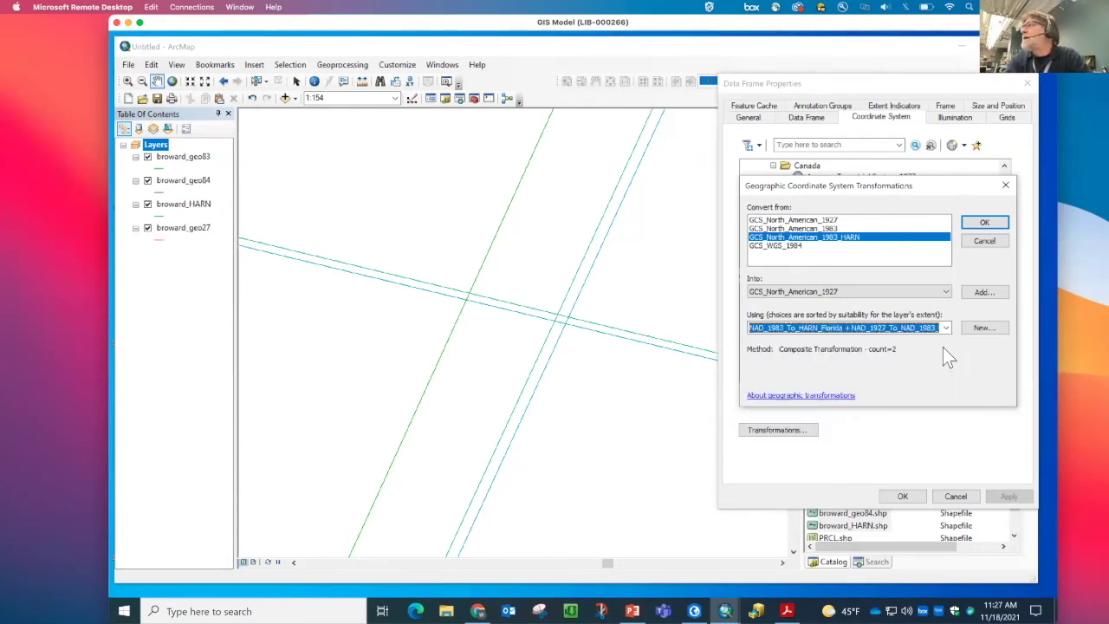
left_click(972, 226)
left_click(909, 498)
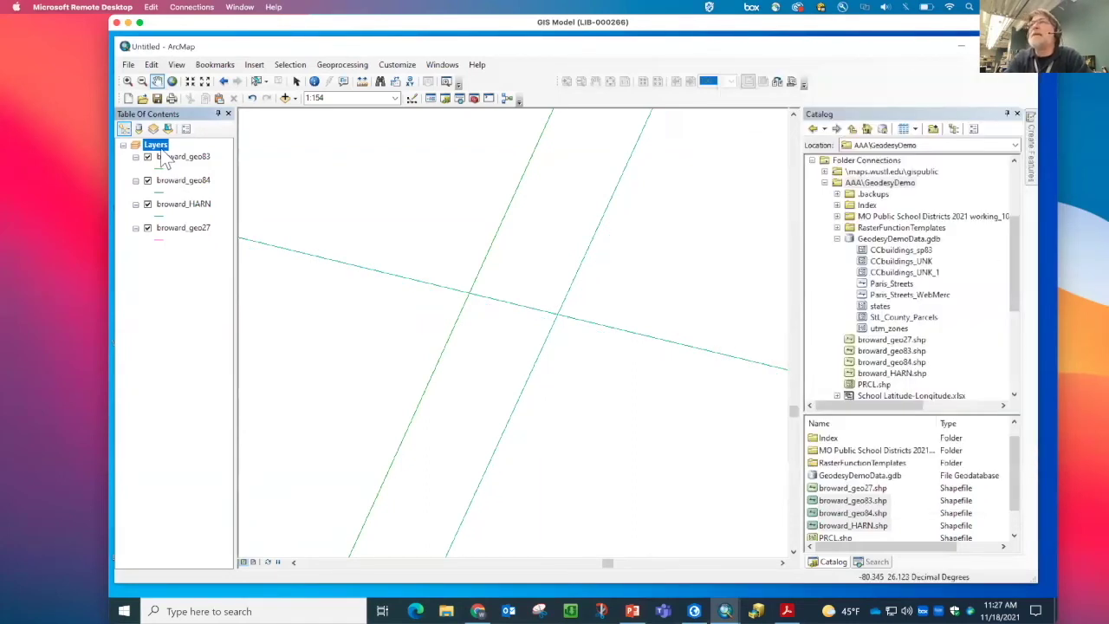
Apply the WGS_1984_(ITRF00)_To_NAD_1983 + NAD_1927_To_NAD_1983_NADCON transformation for converting GCS_WGS_1984 into GCS_North_American_1927, and close the data frame properties
double_click(156, 145)
left_click_drag(590, 99, 879, 98)
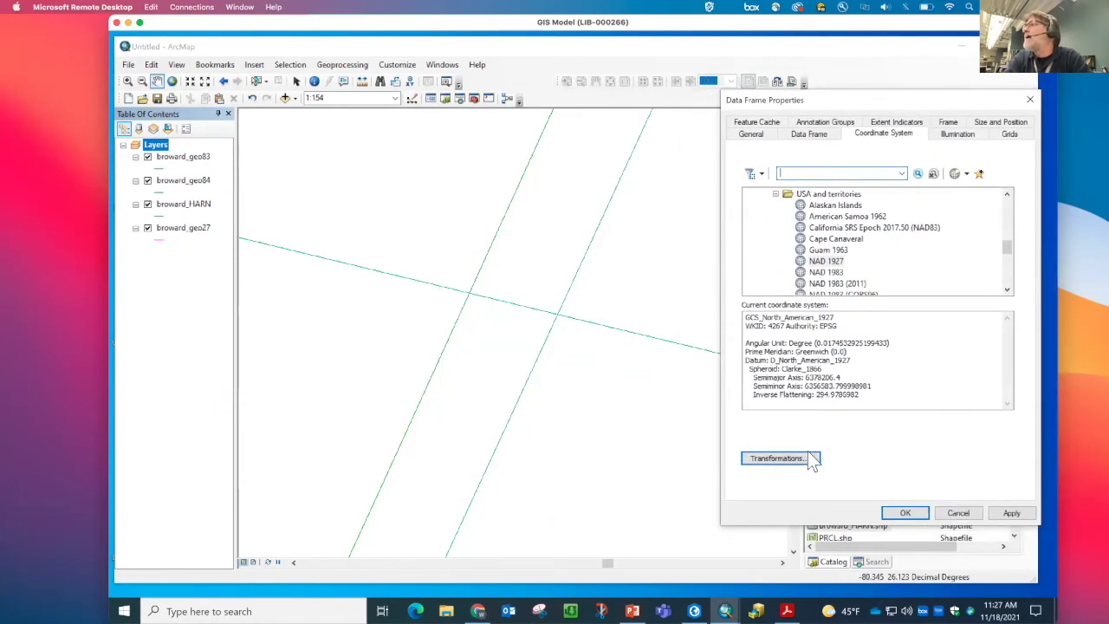
left_click(800, 453)
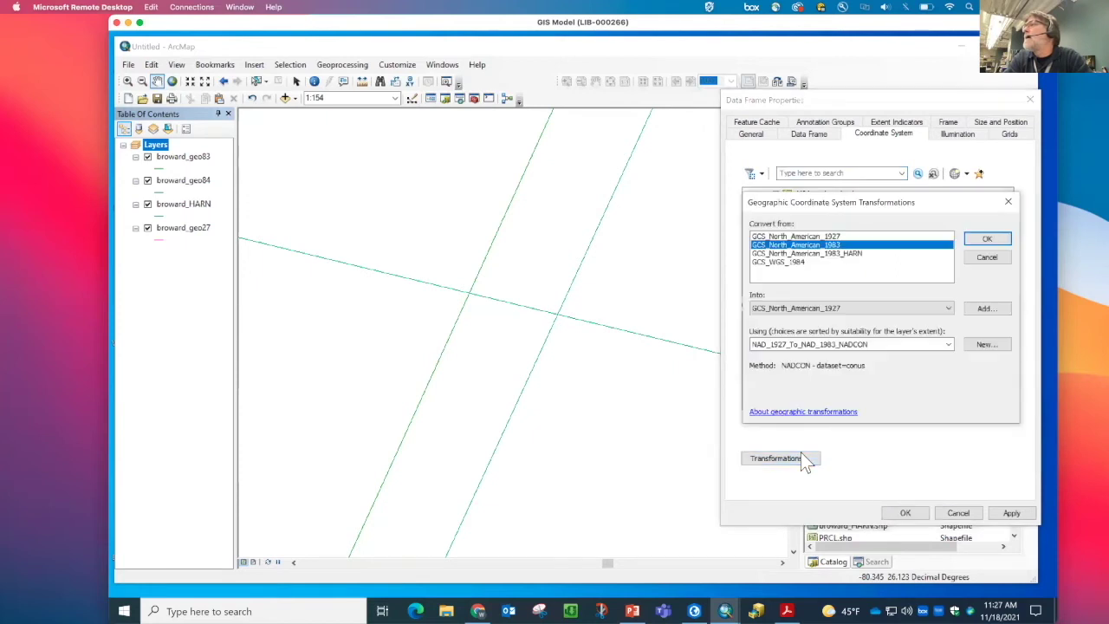
left_click(799, 262)
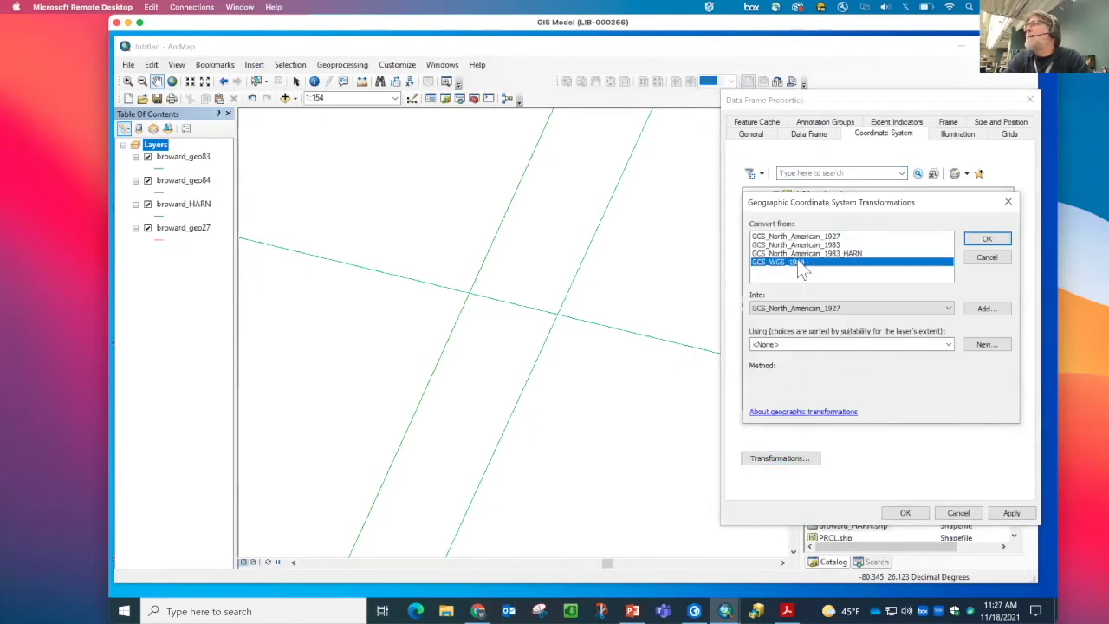
left_click(949, 314)
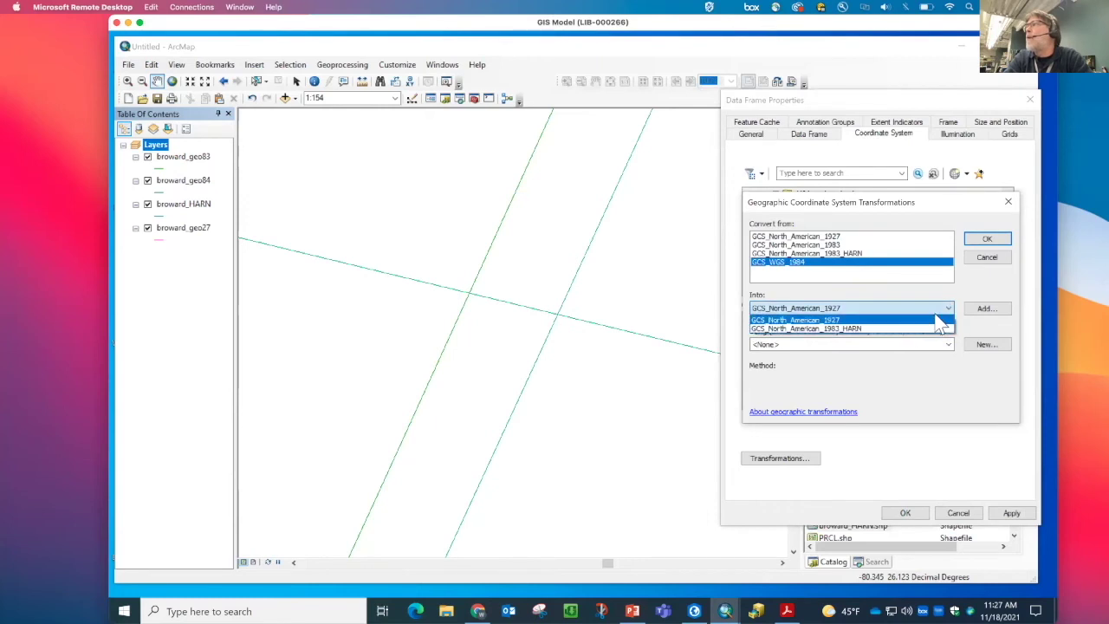
left_click(939, 305)
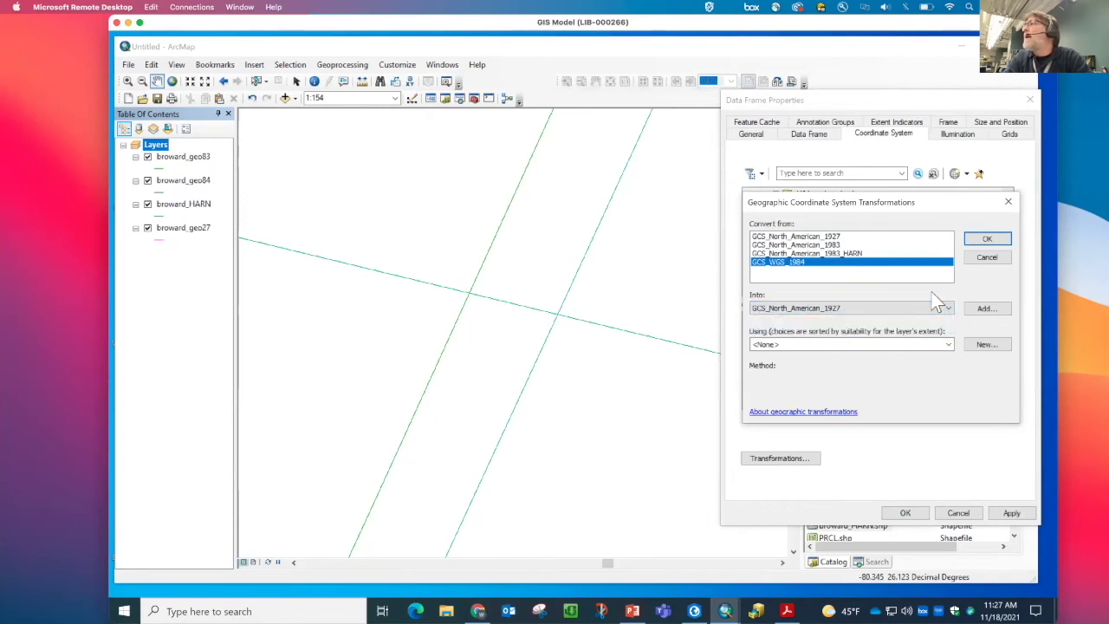
left_click(948, 345)
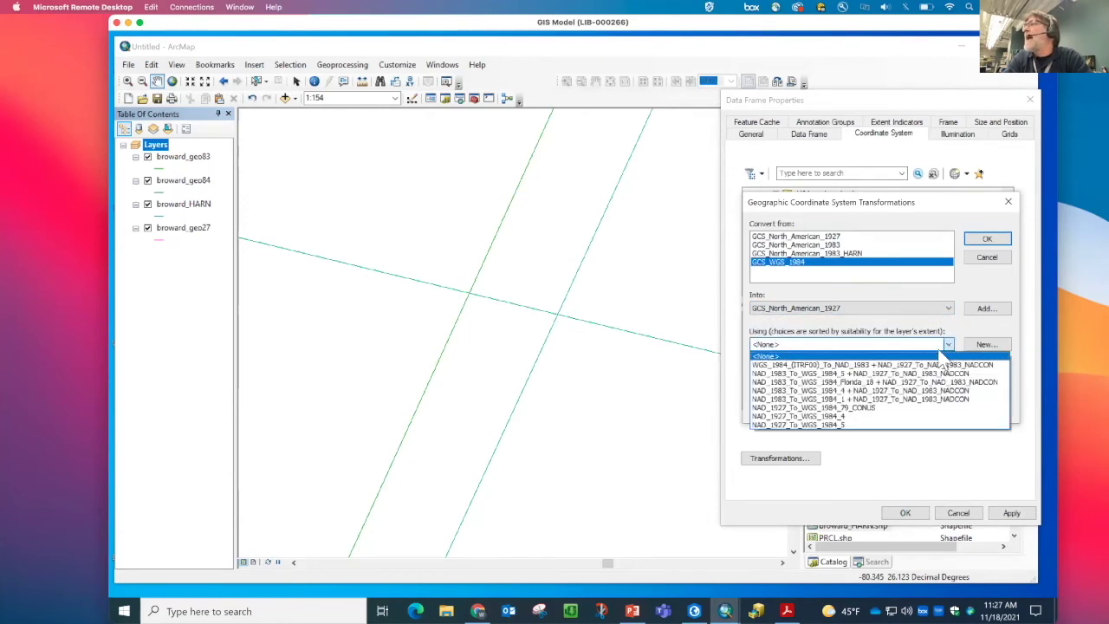
left_click(897, 366)
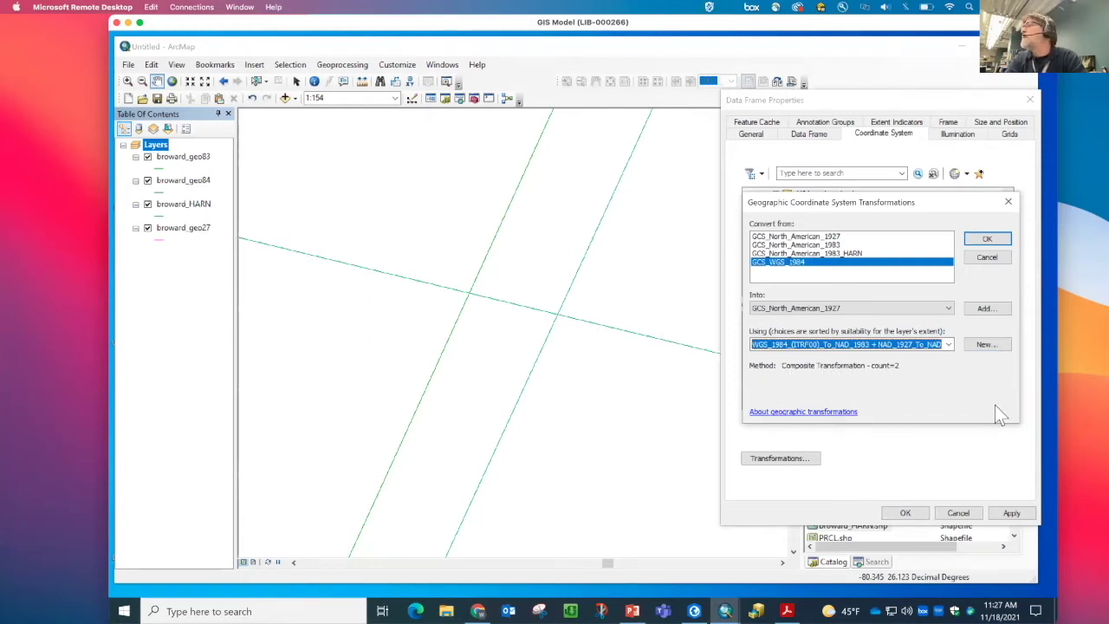
left_click(985, 242)
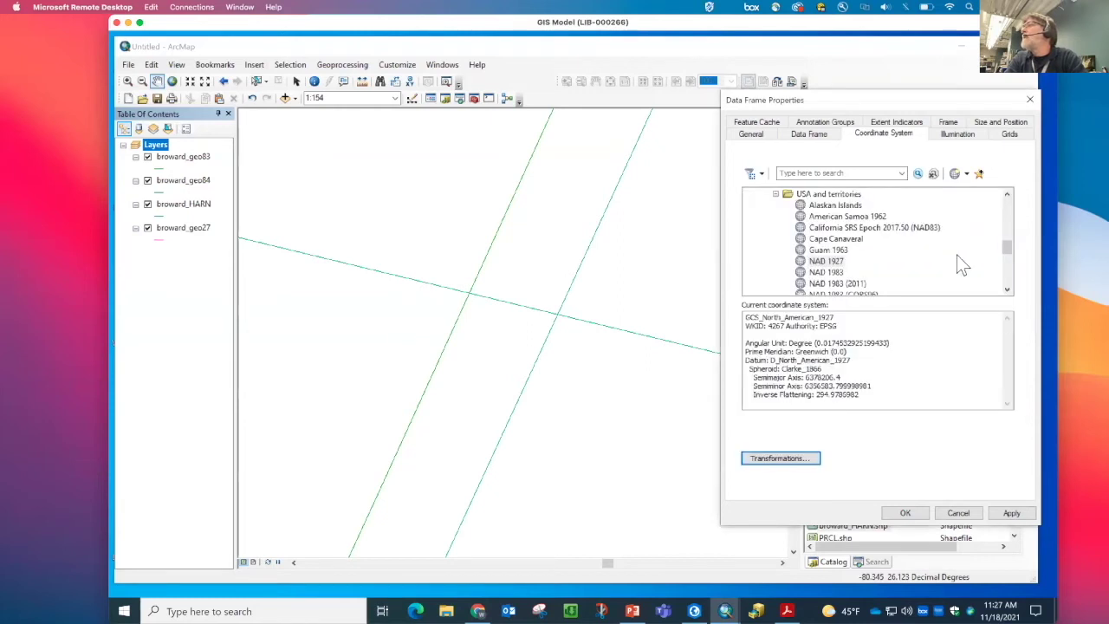
left_click(1011, 513)
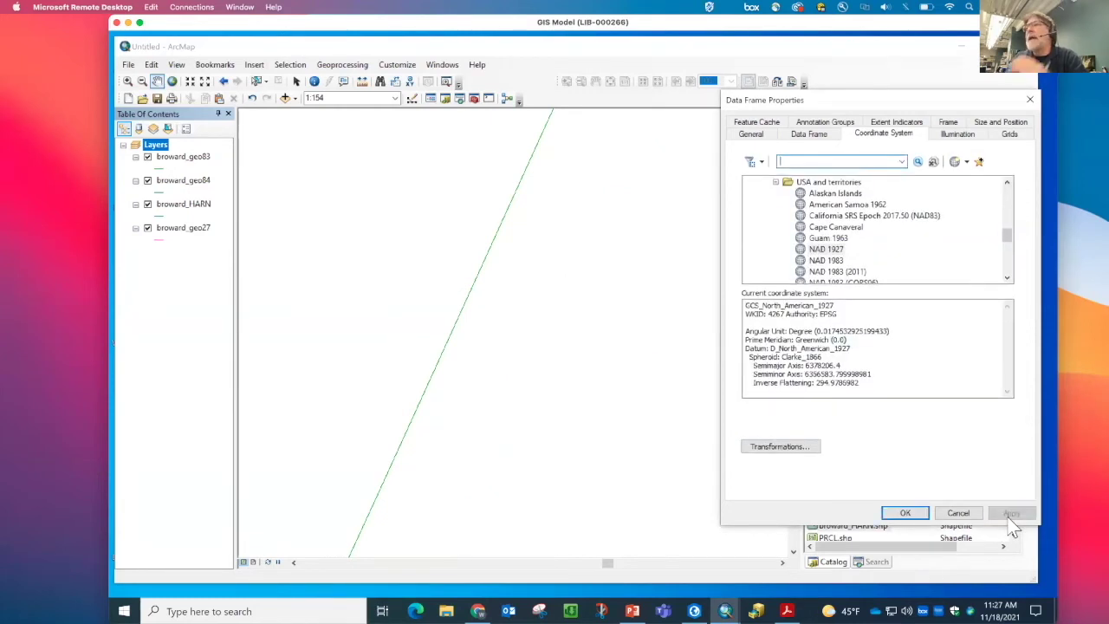
left_click(149, 181)
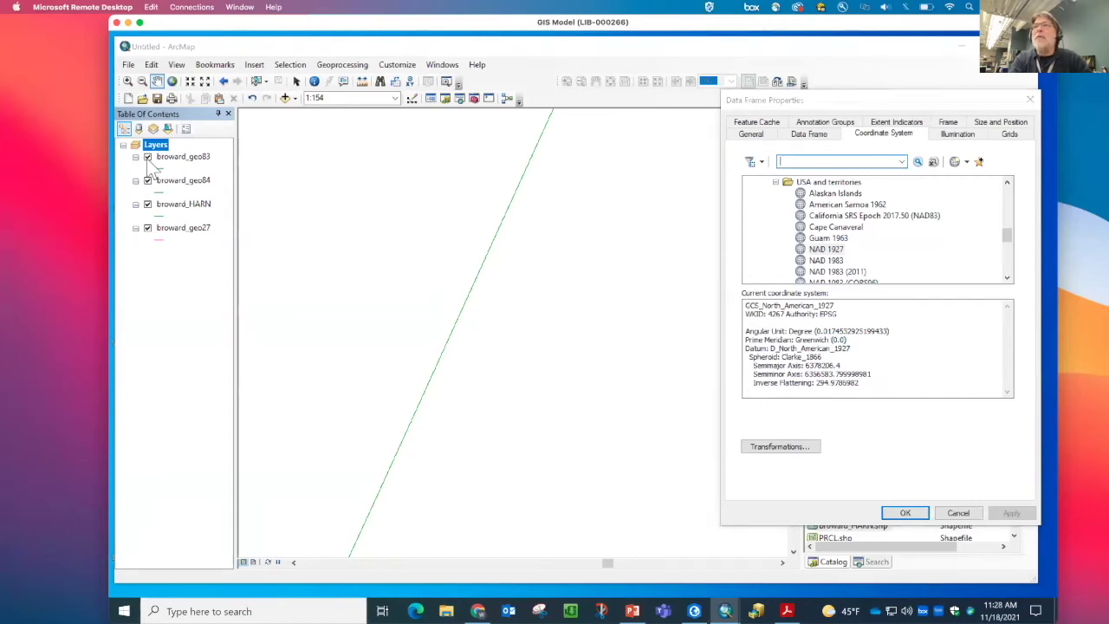
left_click(903, 513)
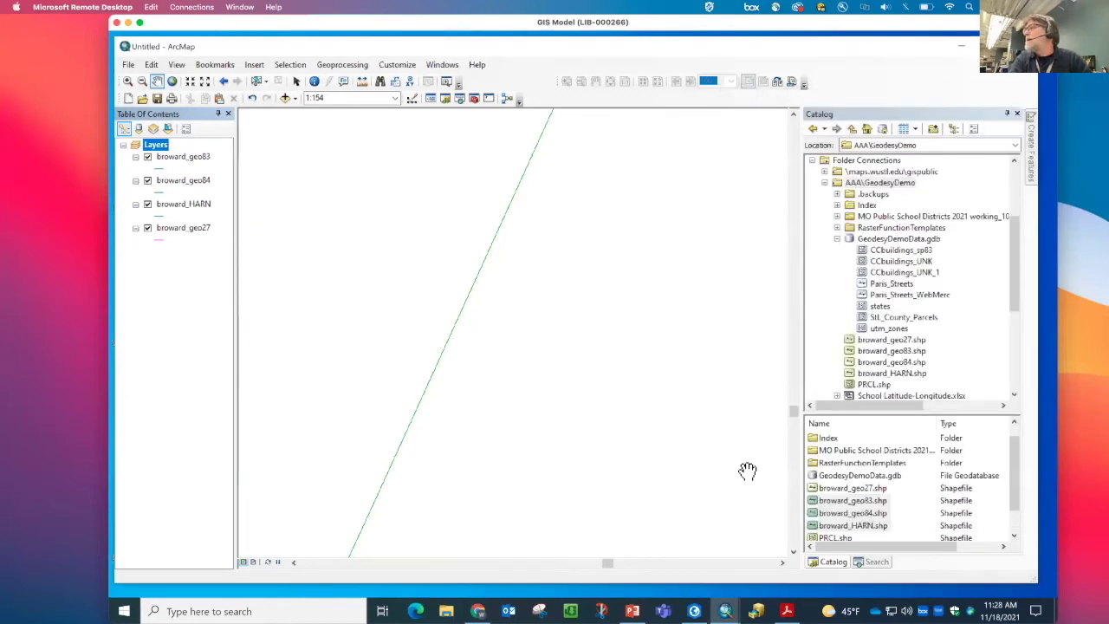
Hide broward_geo83, broward_geo84 and broward_HARN to compare them with broward_geo27, and show all four layers again
left_click(147, 157)
left_click(149, 181)
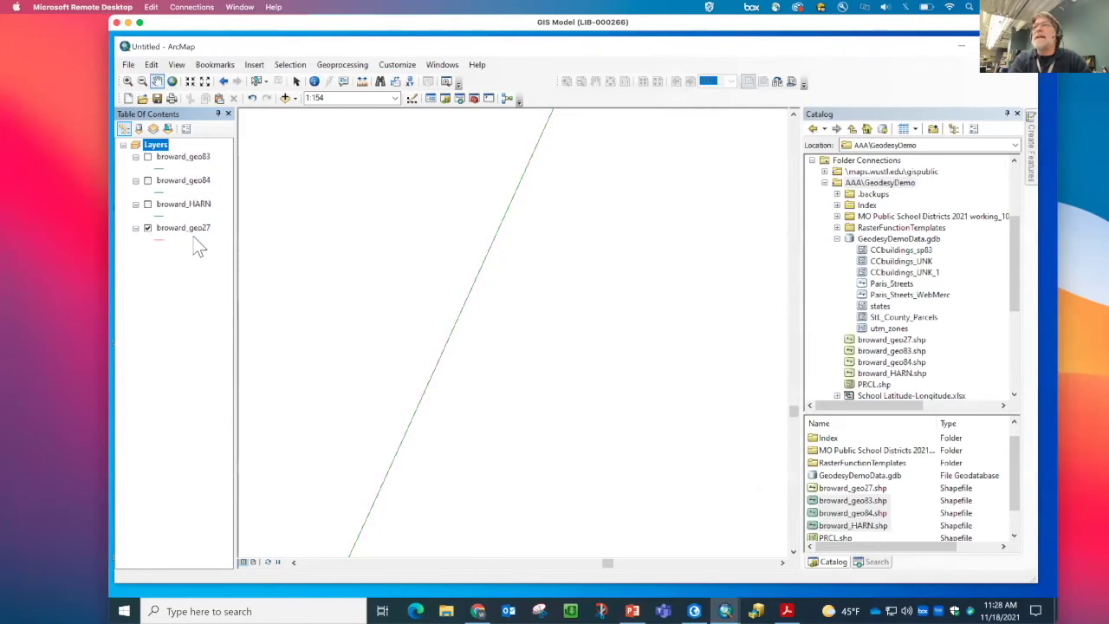
left_click(149, 206)
left_click(148, 204)
left_click(148, 180)
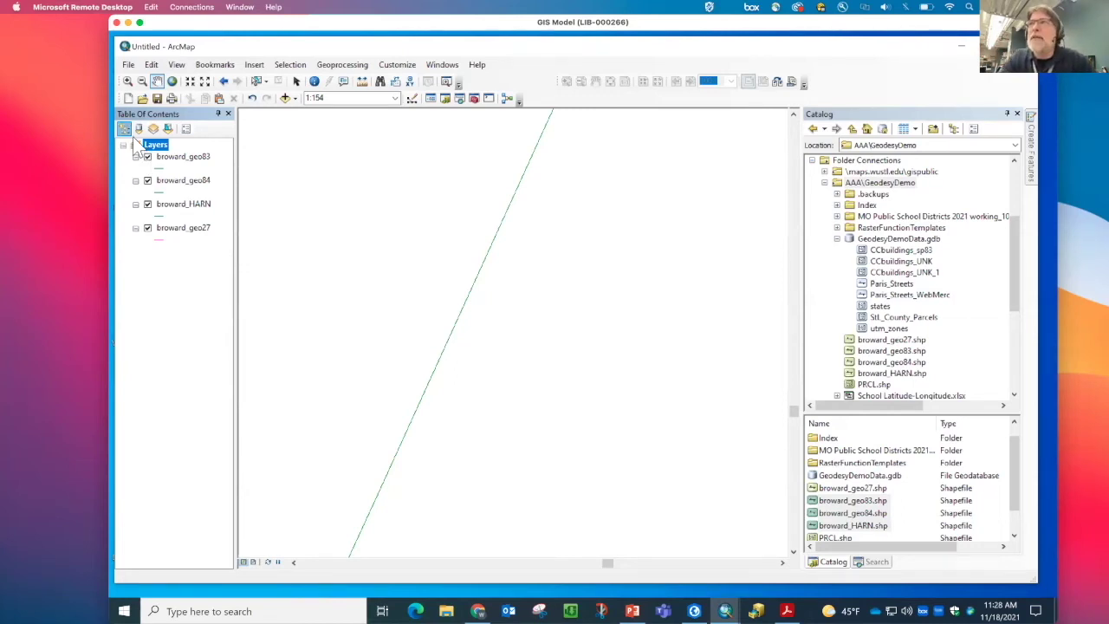
Review the data frame's coordinate system properties and close them without changes
left_click(153, 145)
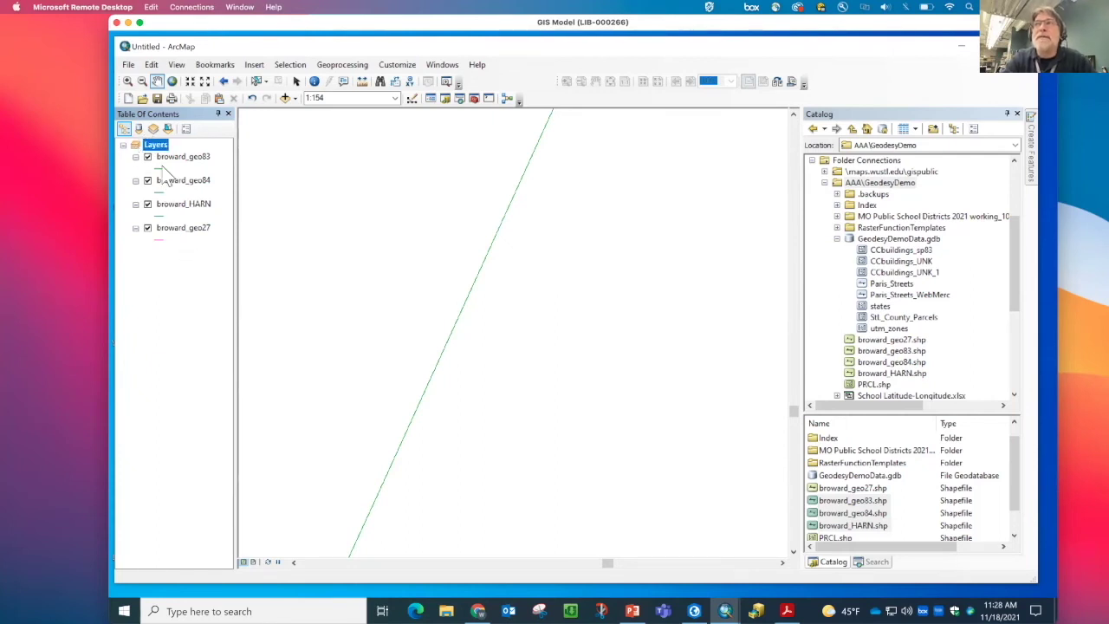
double_click(155, 145)
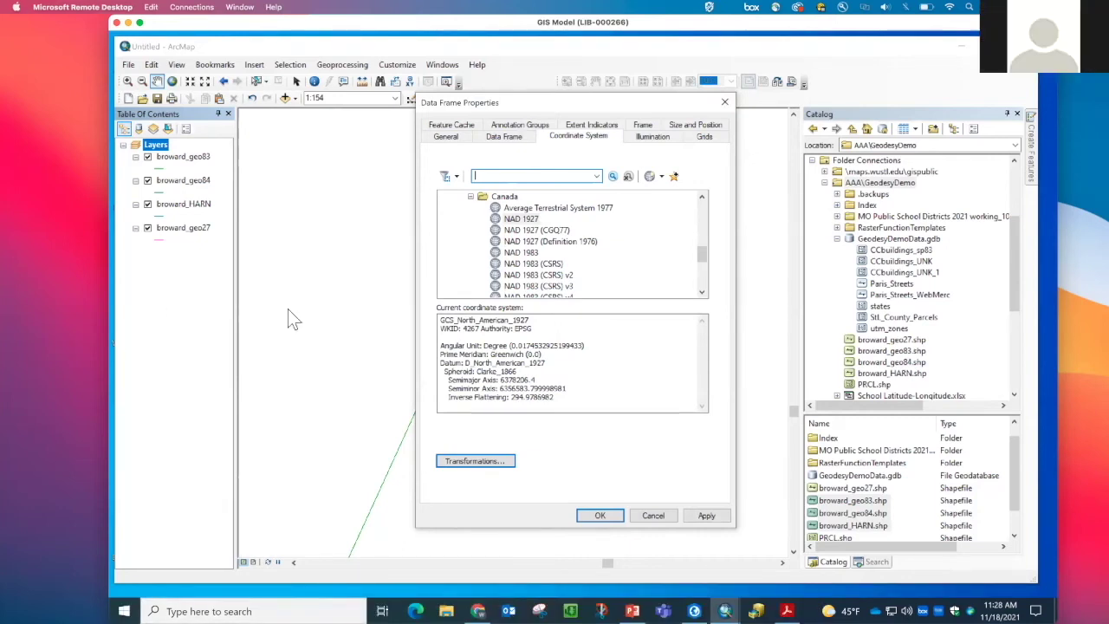
left_click(649, 517)
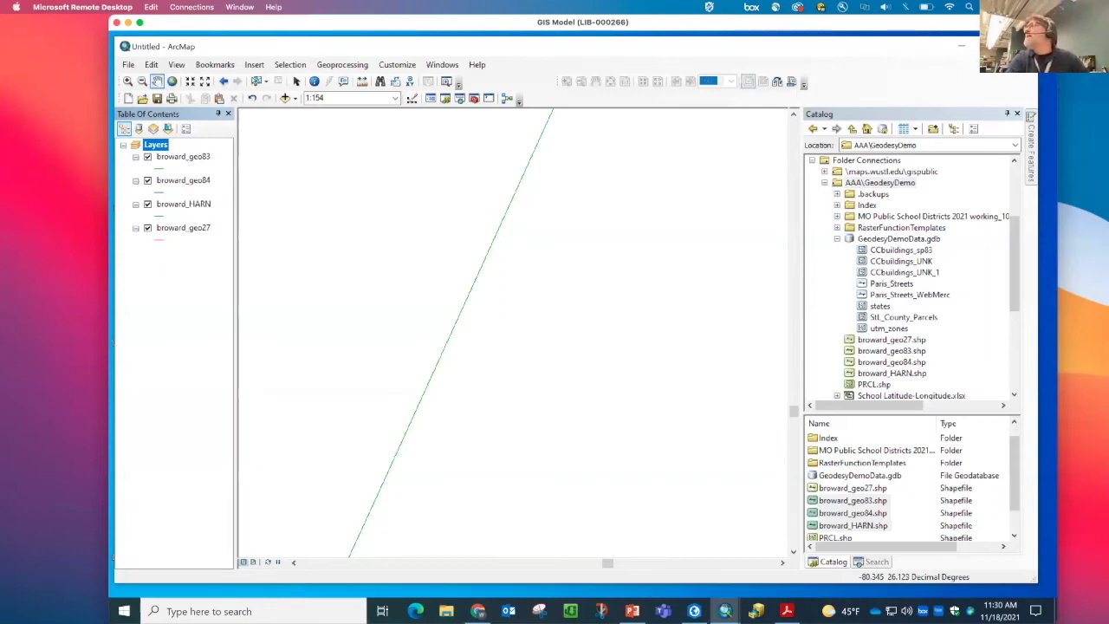
Minimise ArcMap, switch to the GAW2021_Geodesy_Demo project in ArcGIS Pro and insert a new map
left_click(959, 44)
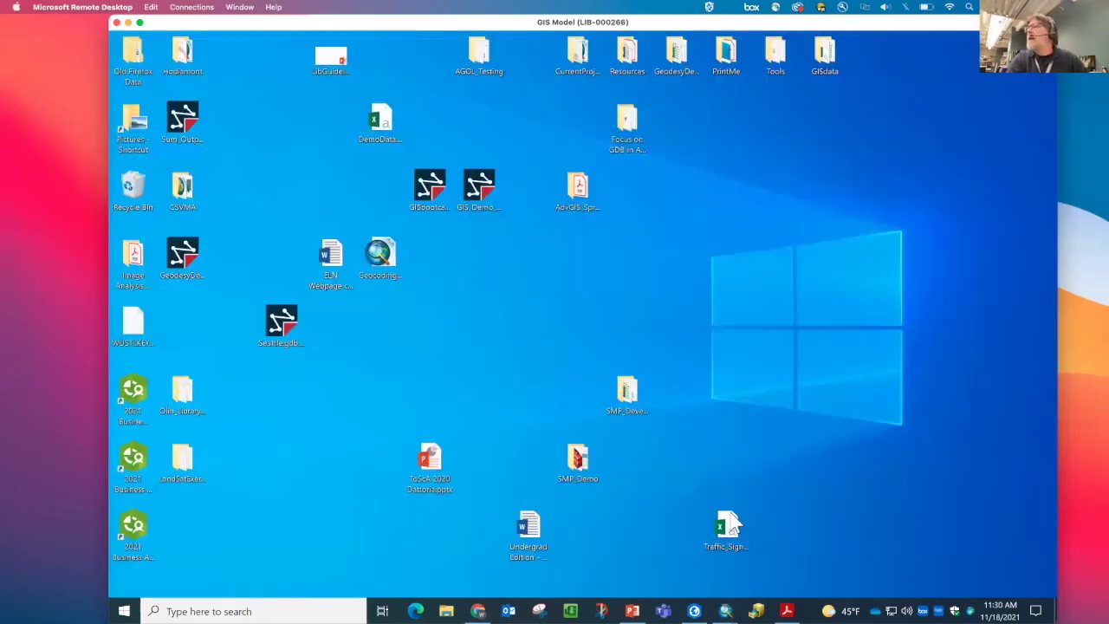
left_click(694, 610)
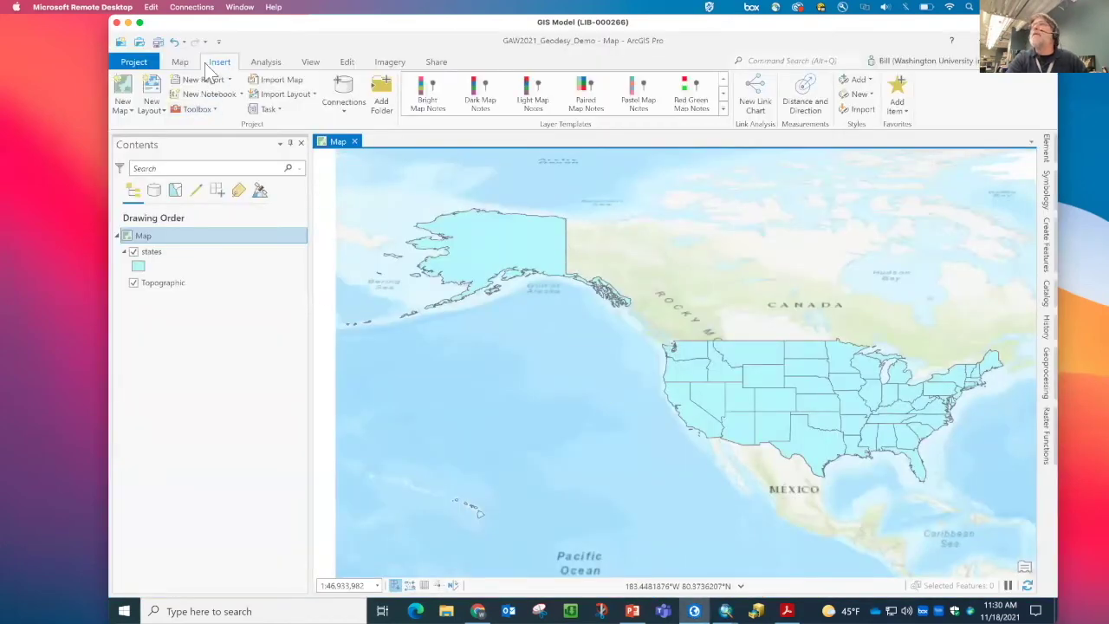
left_click(123, 91)
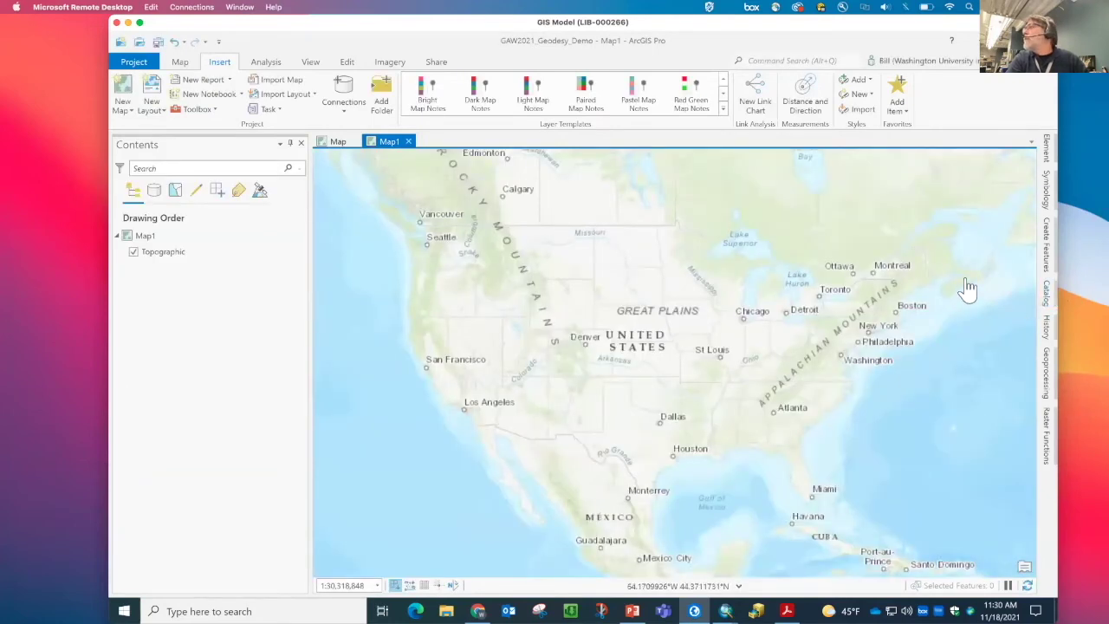
Add broward_geo27, broward_geo83, broward_geo84 and broward_HARN from the GeodesyDemo folder to the new map together
left_click(1050, 297)
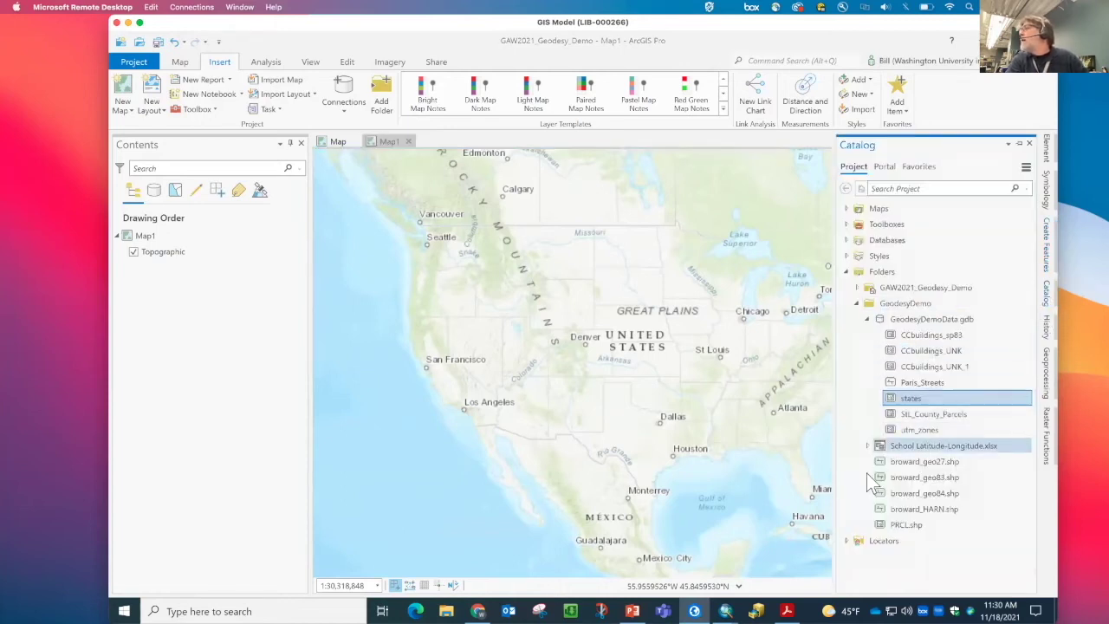
left_click(912, 460)
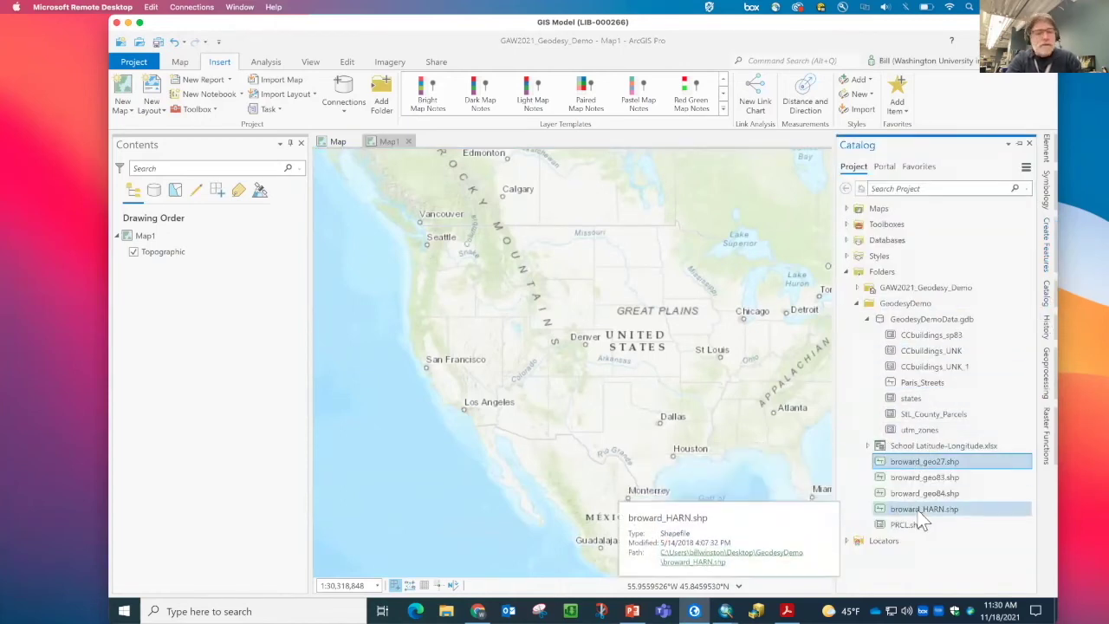
left_click(919, 511, "shift")
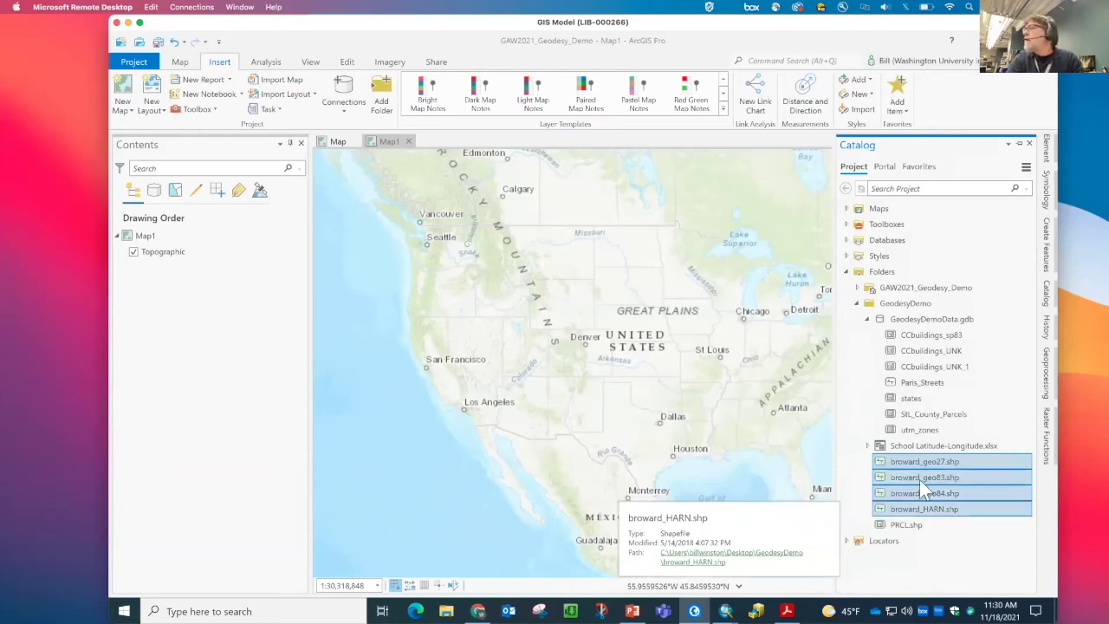
left_click_drag(919, 479, 689, 432)
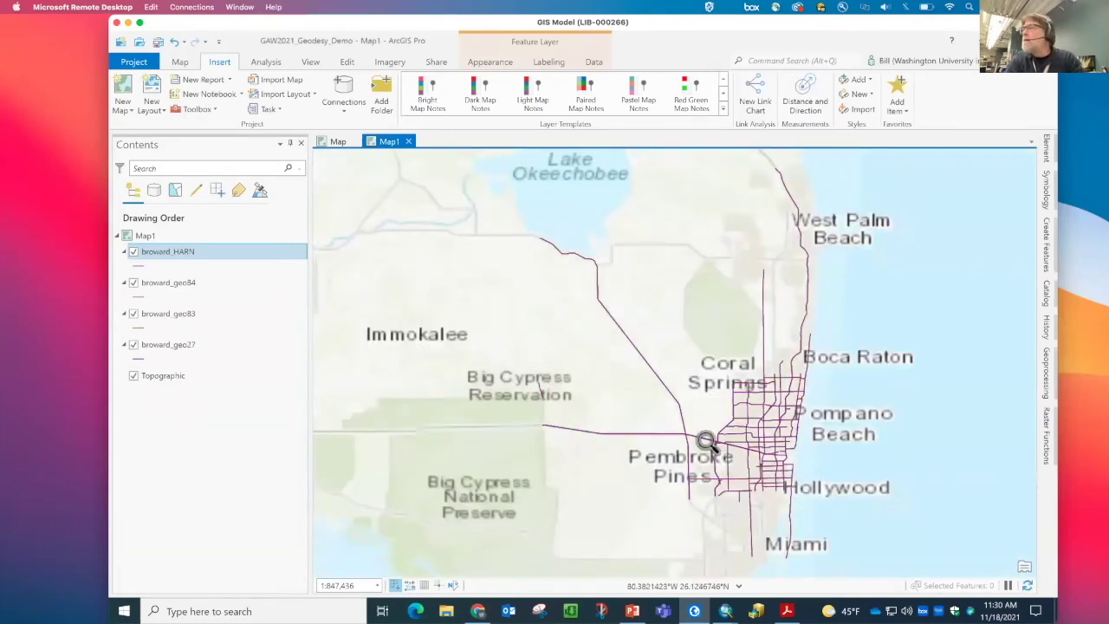
Examine the alignment of the Broward street layers up close around the I-595 Express Lanes between Sunrise and Davie
scroll(706, 442, "up", 2)
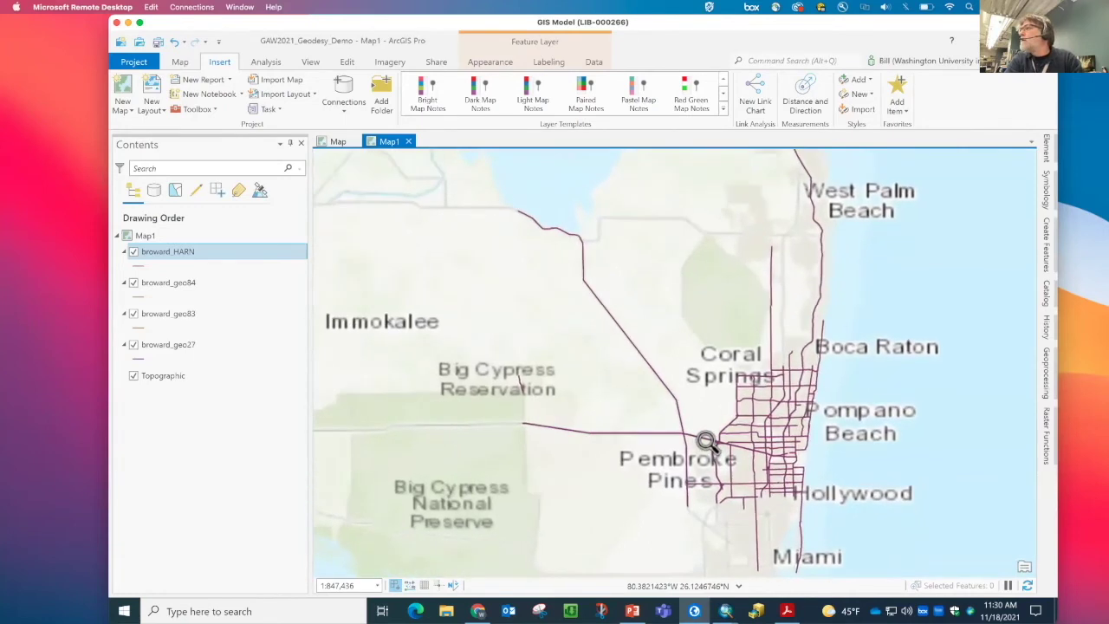
scroll(706, 442, "up", 3)
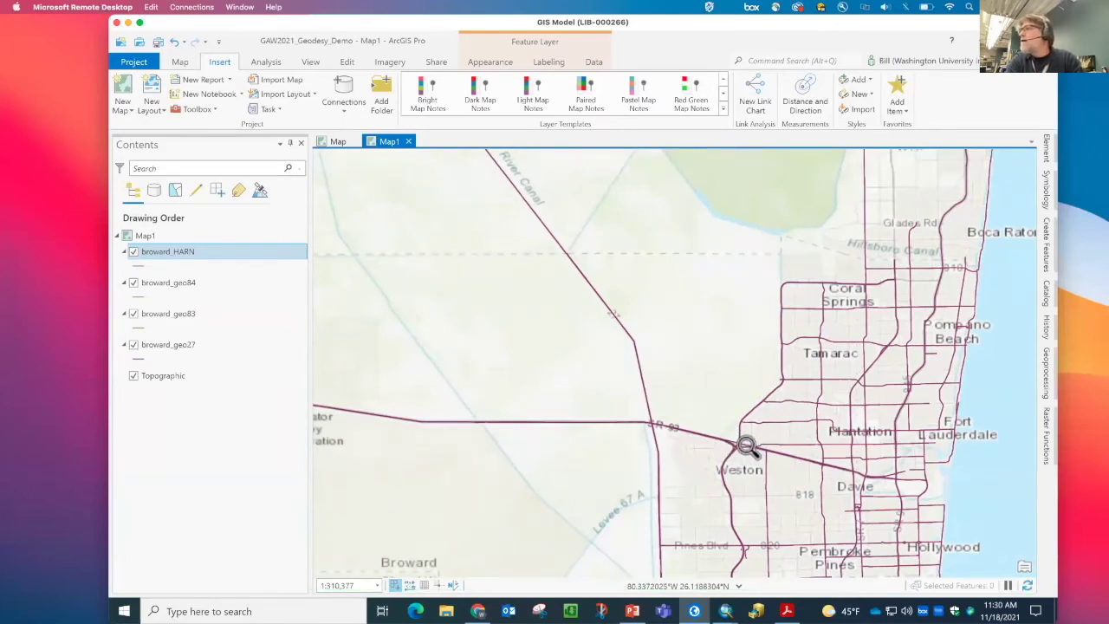
scroll(747, 446, "up", 1)
scroll(747, 446, "up", 2)
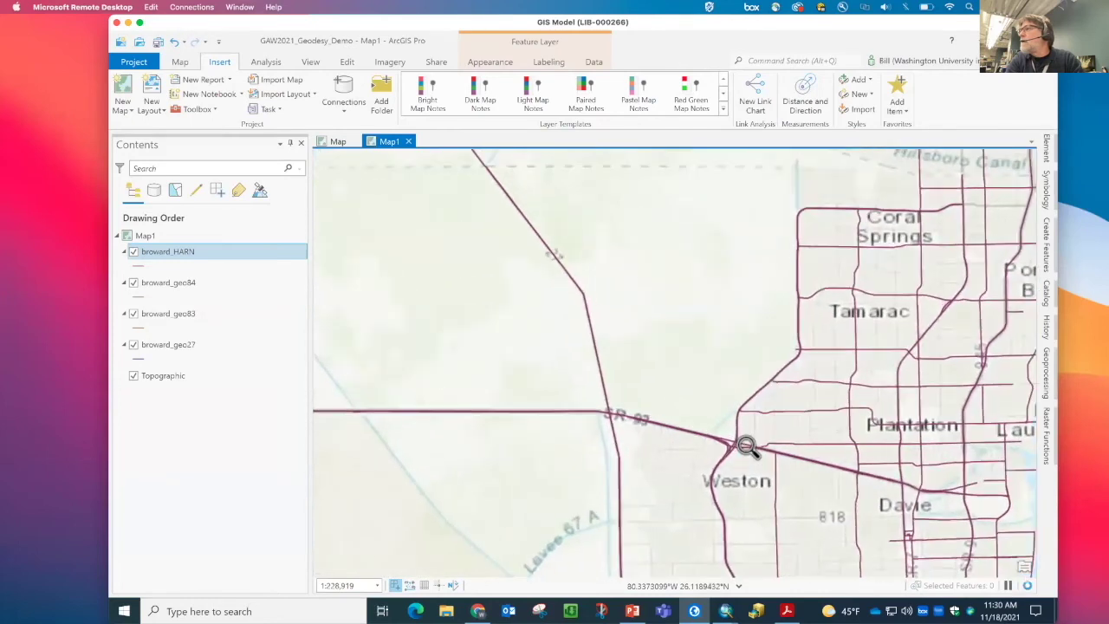
scroll(746, 446, "up", 4)
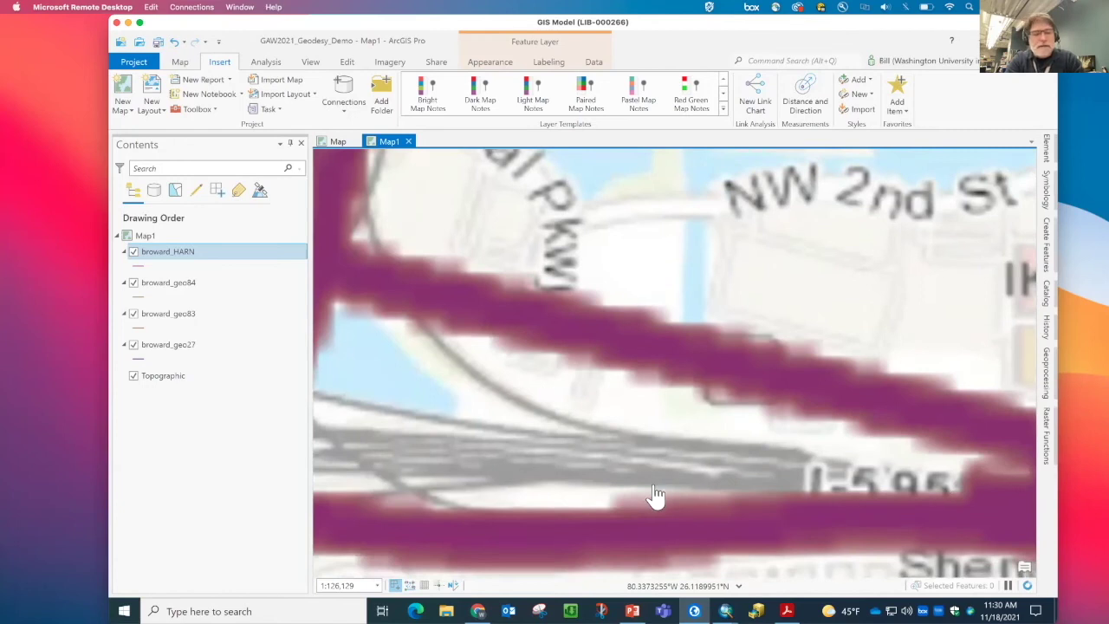
scroll(656, 499, "up", 5)
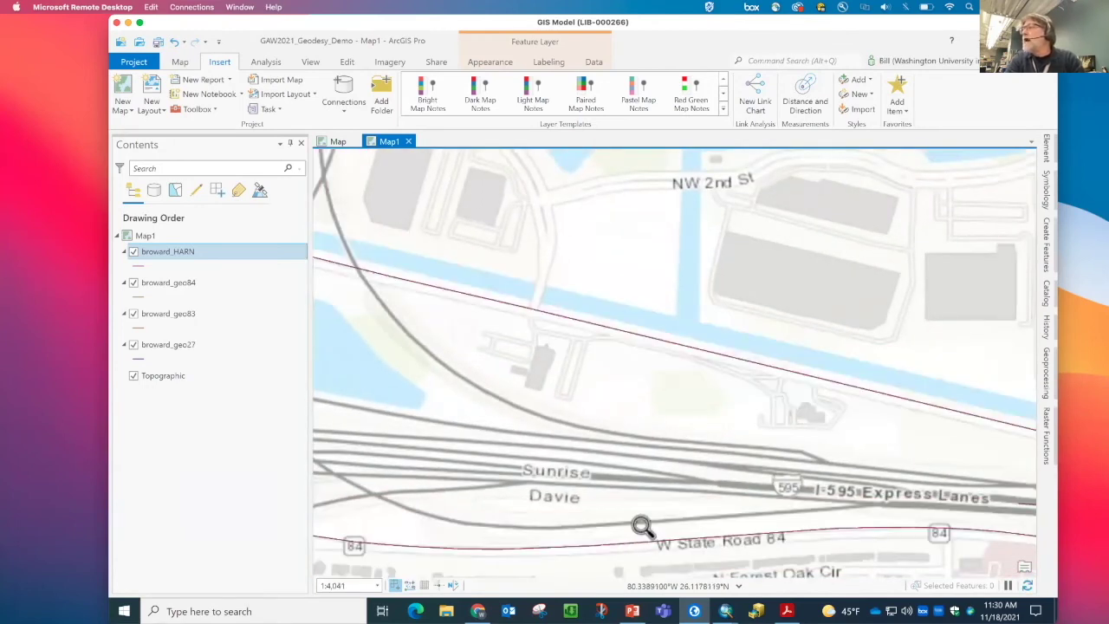
scroll(642, 526, "down", 2)
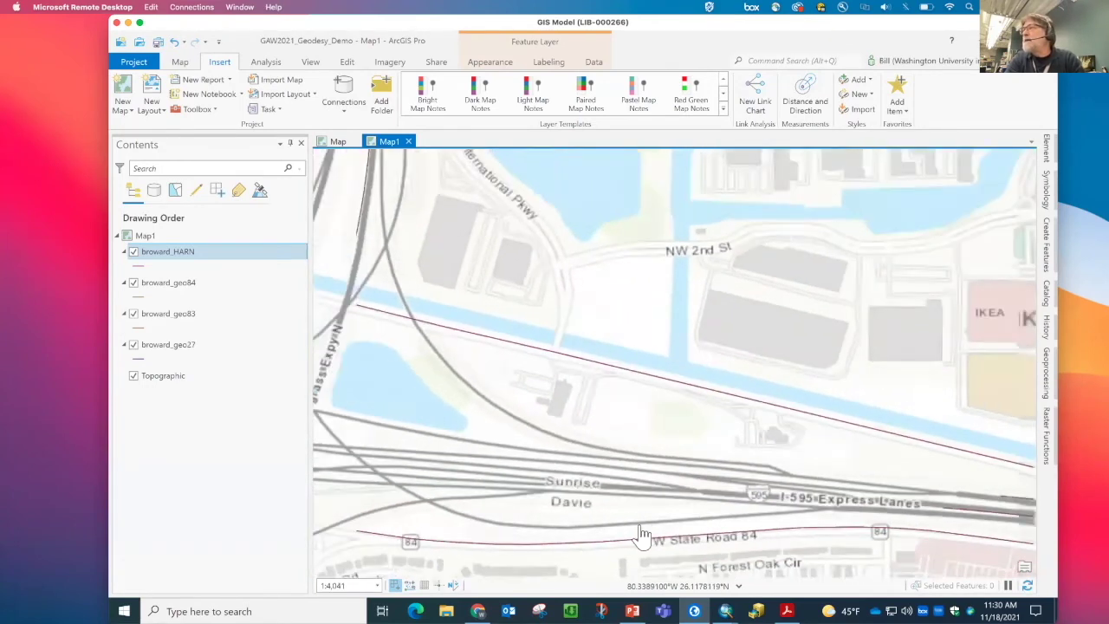
Compare the street layers around the Sawgrass Expressway interchange by hiding broward_HARN, broward_geo84 and broward_geo83, then showing them again
scroll(475, 459, "down", 1)
left_click_drag(598, 438, 683, 438)
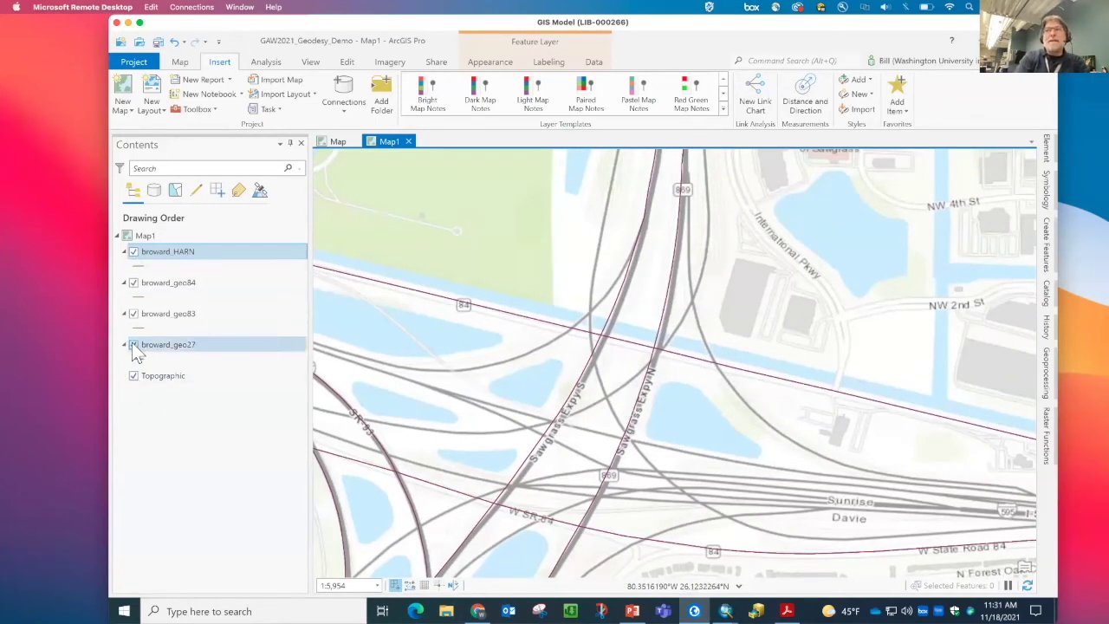
left_click(131, 250)
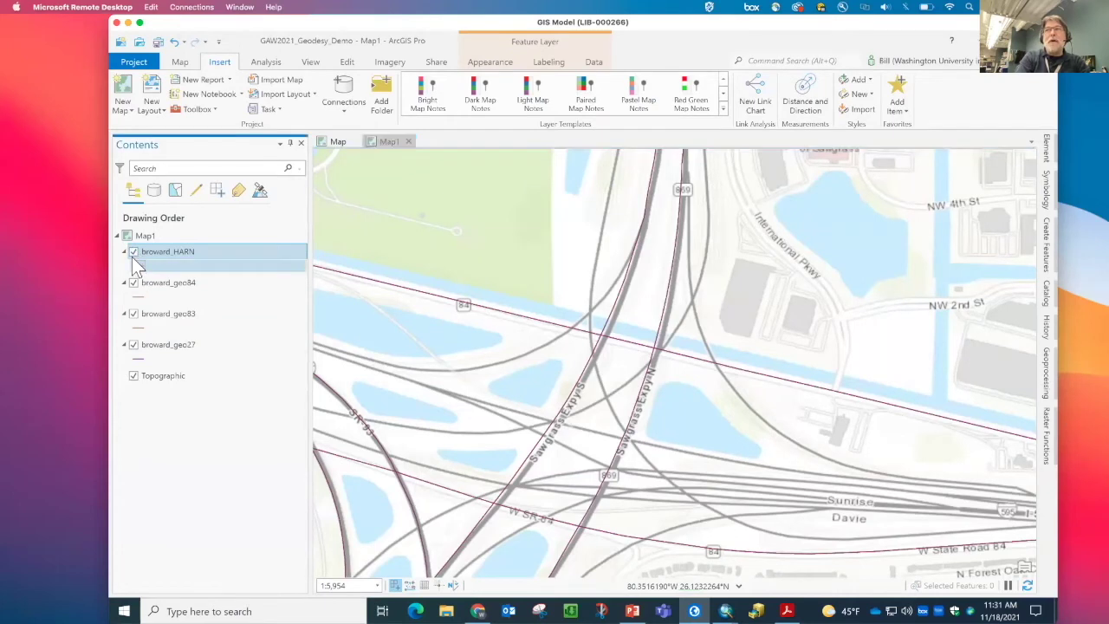
left_click(134, 314)
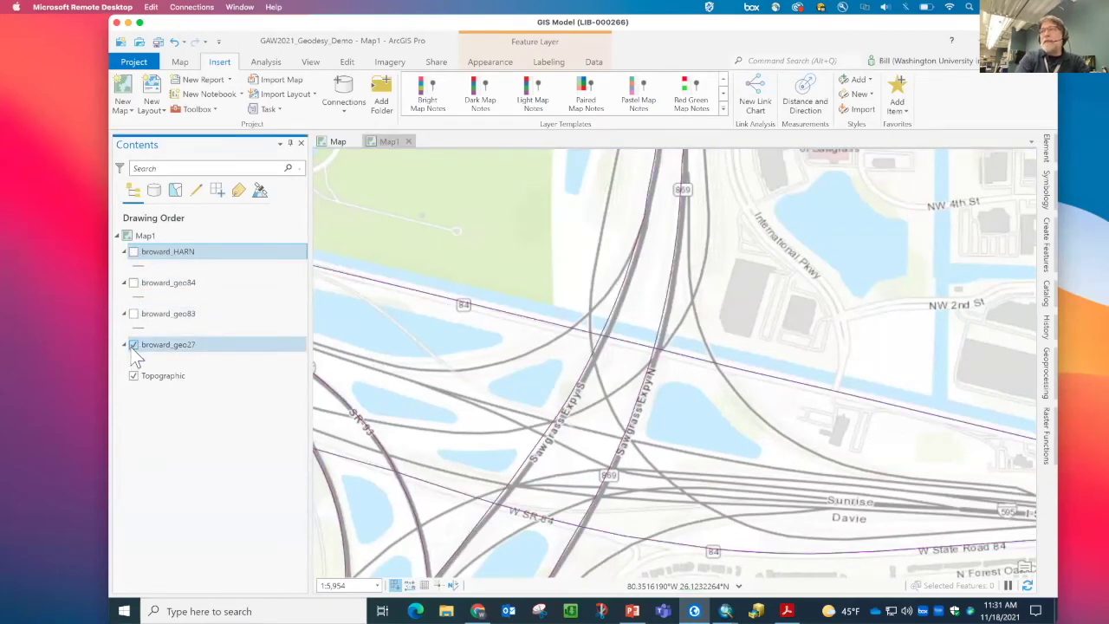
left_click(132, 314)
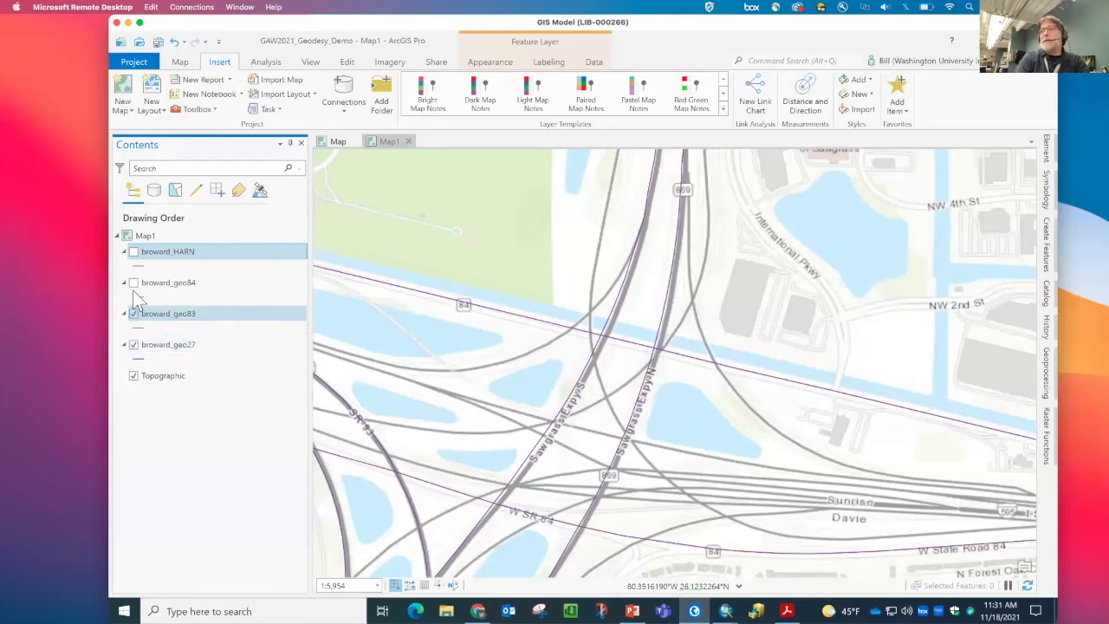
left_click(133, 282)
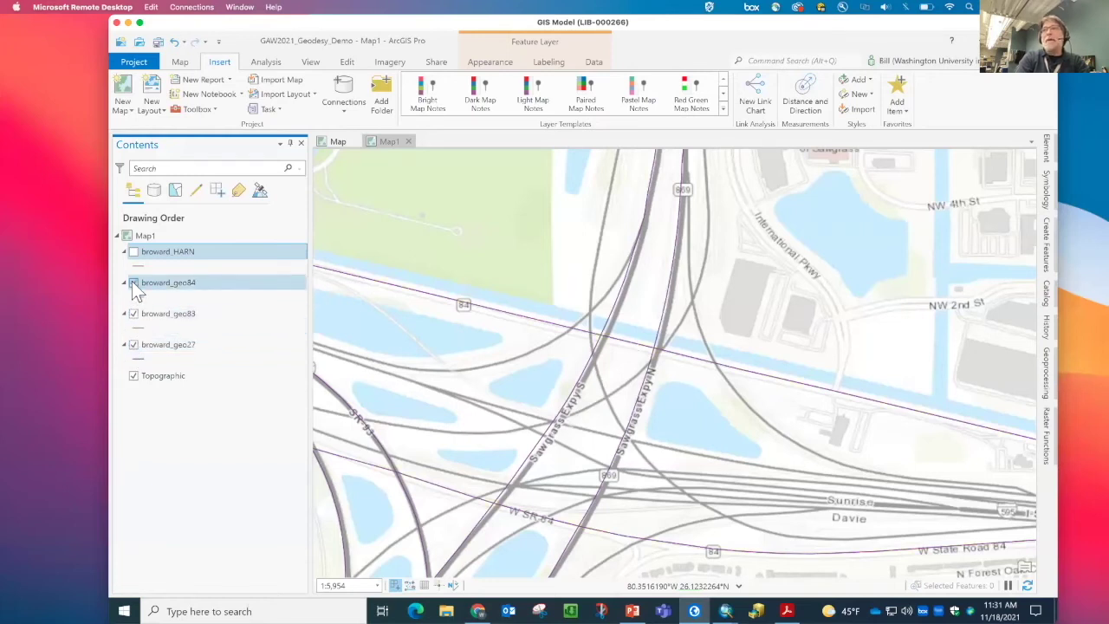
Review Map1's coordinate system and the transformations between its layers and the map in an enlarged properties window
double_click(146, 235)
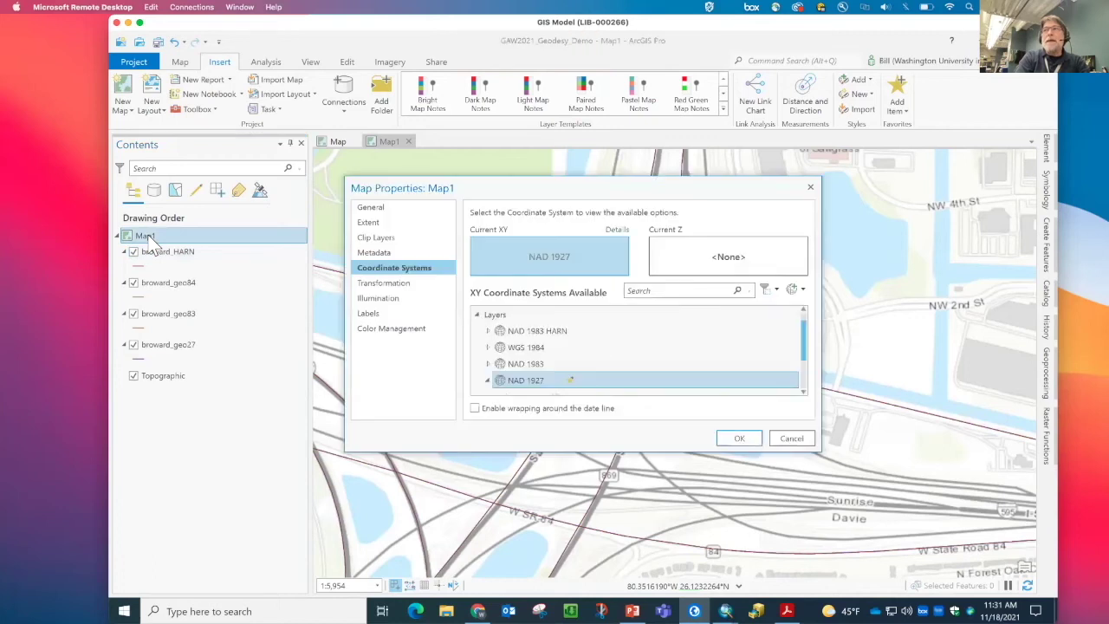
left_click_drag(666, 177, 650, 84)
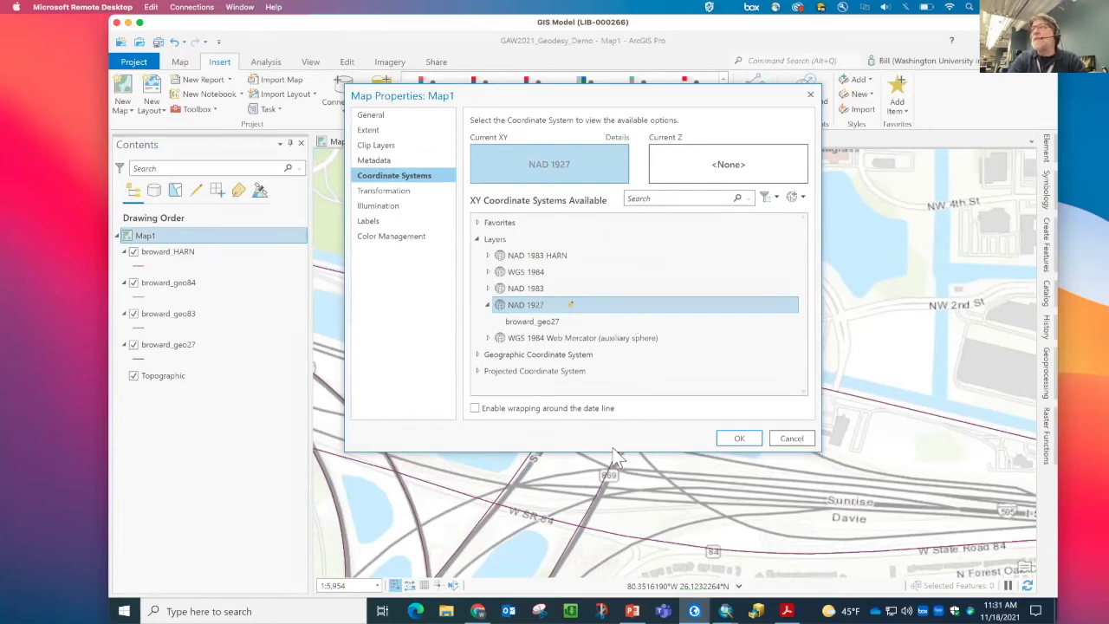
left_click_drag(611, 451, 610, 517)
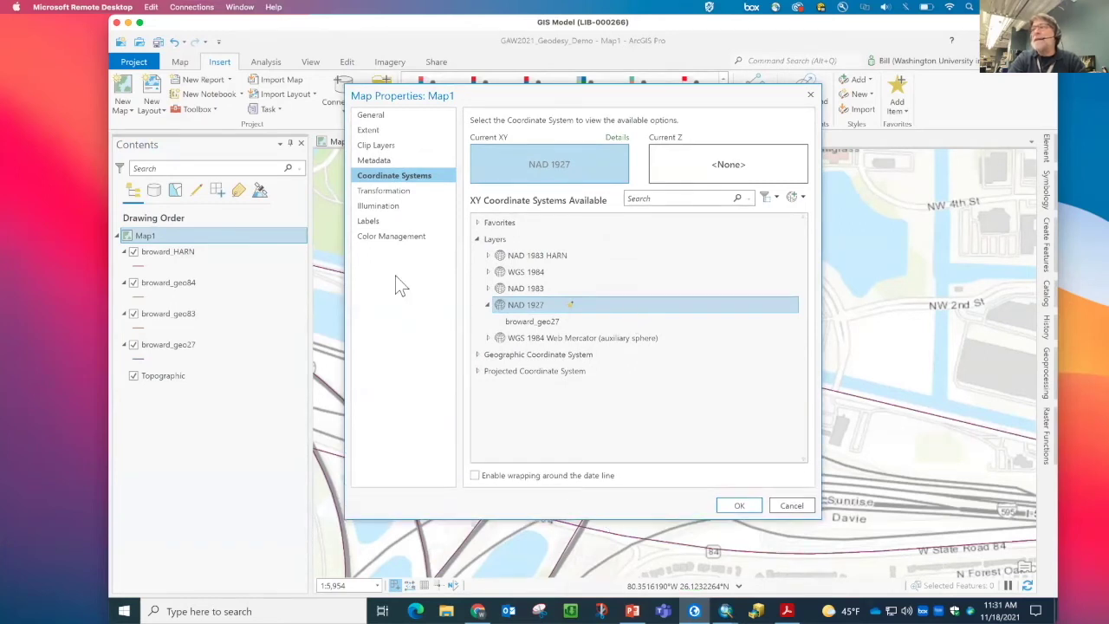
left_click(395, 191)
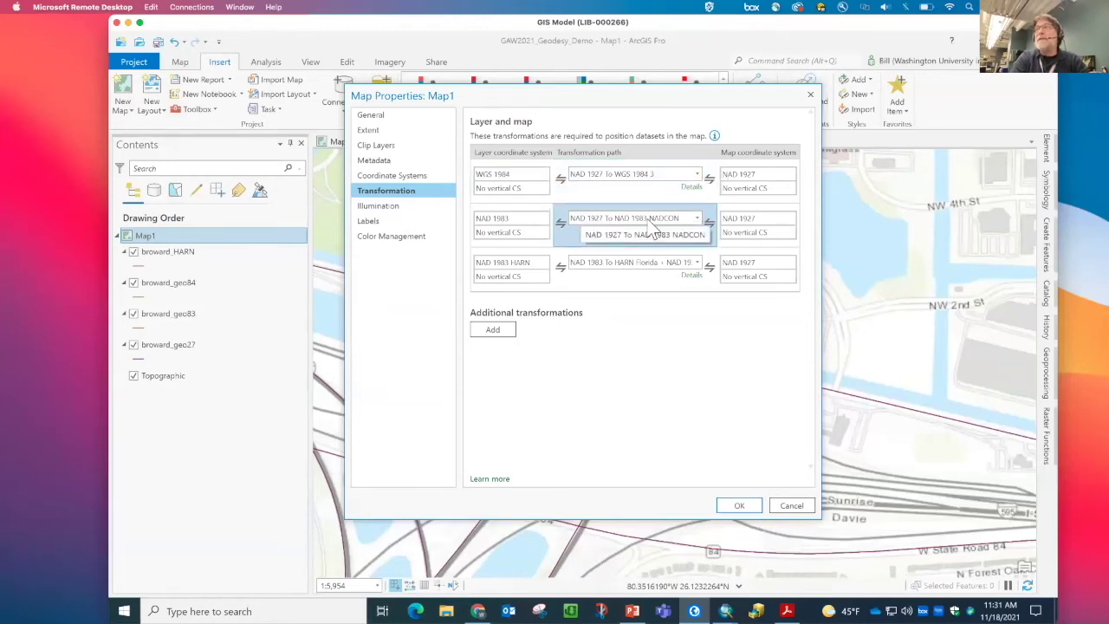
Read the full transformation details for the NAD 1983 HARN layer, and close the map properties without changes
left_click(693, 275)
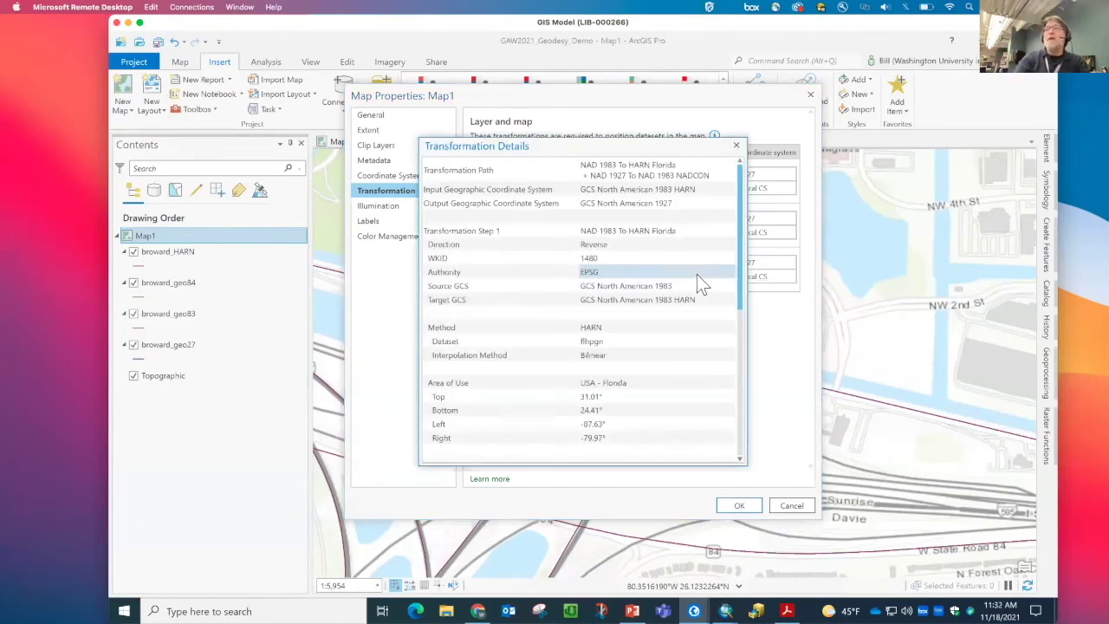
left_click_drag(697, 463, 711, 590)
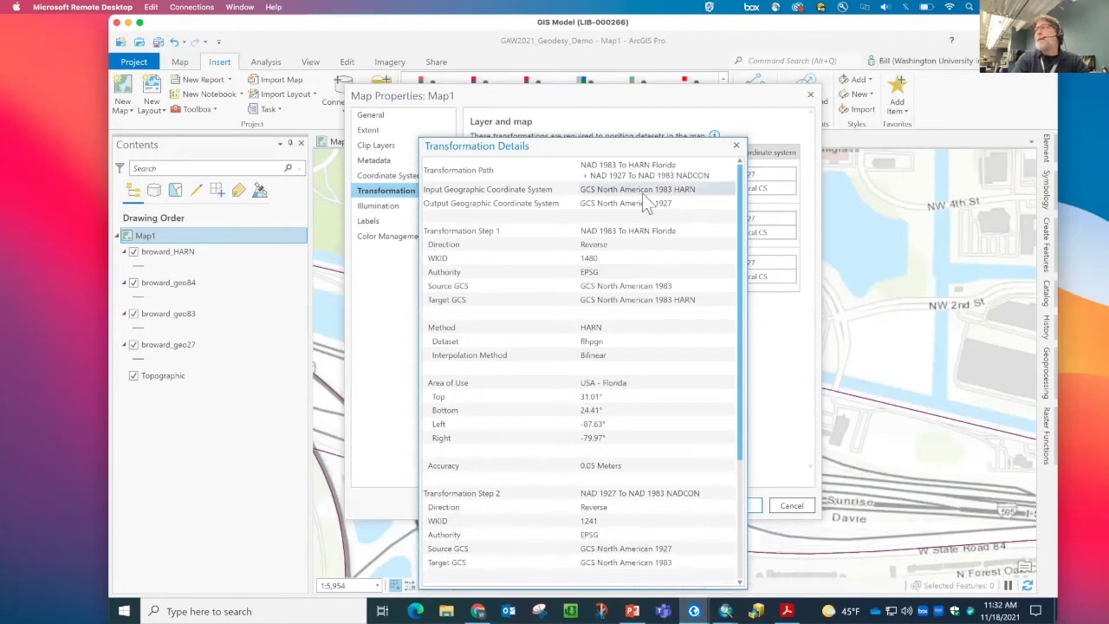
left_click_drag(630, 137, 616, 28)
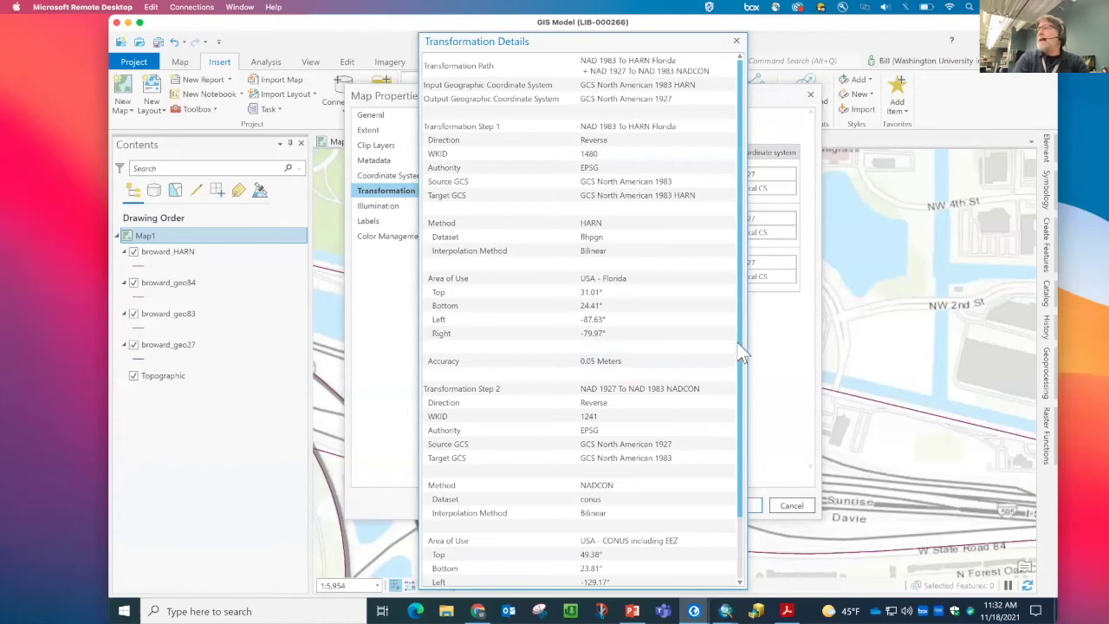
scroll(738, 470, "down", 2)
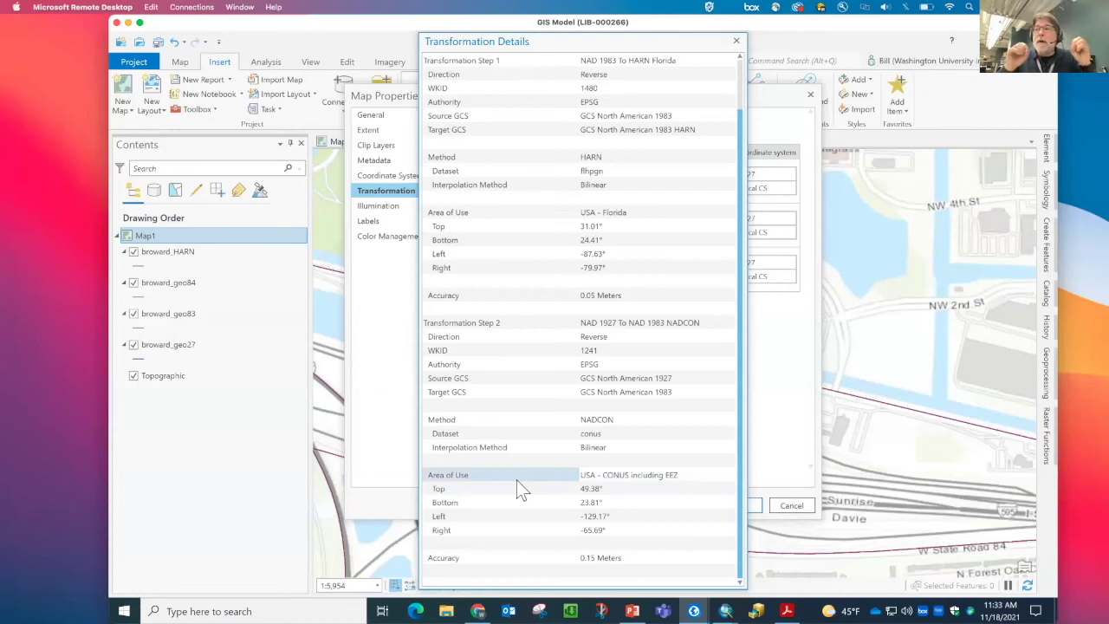
left_click(736, 42)
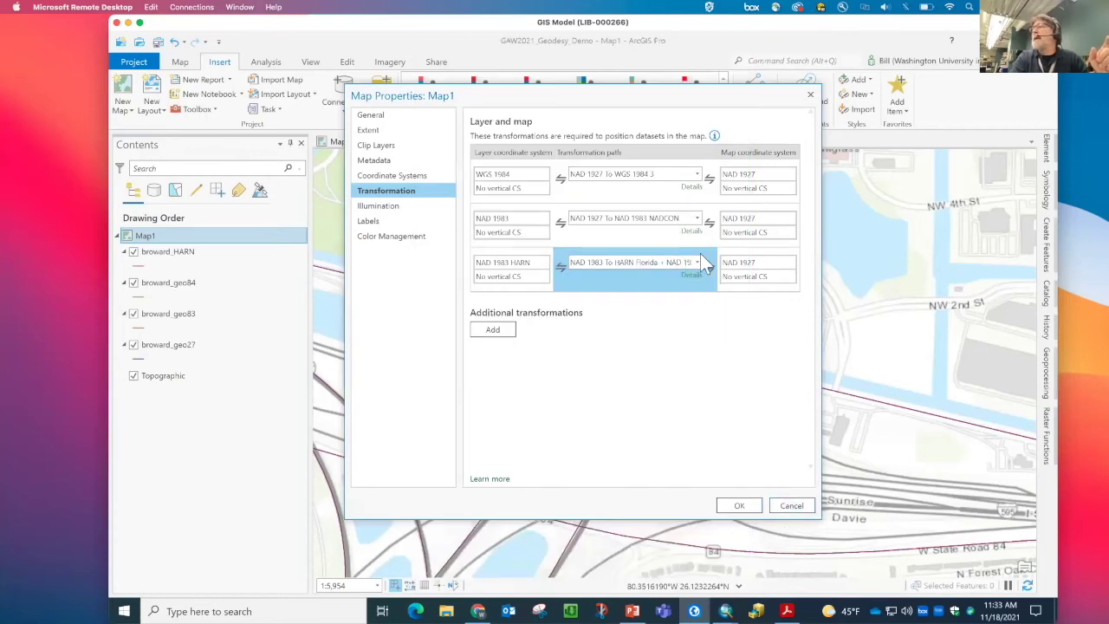
left_click(790, 505)
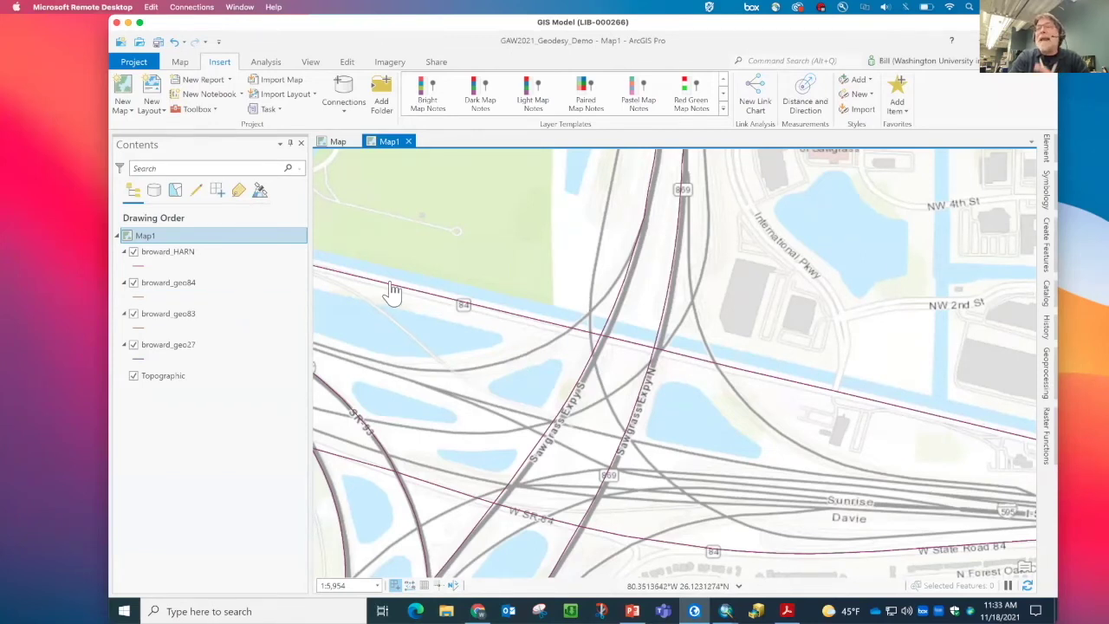
Set Map1's transformation path between WGS 1984 and NAD 1927 to NAD 1927 To WGS 1984 4 and apply it
left_click(145, 236)
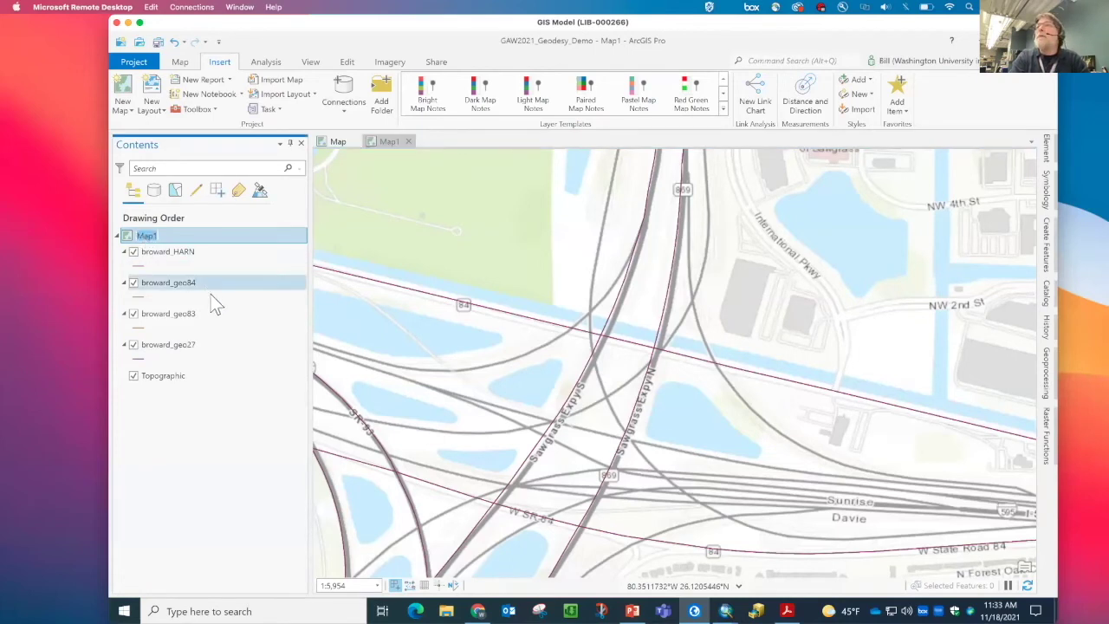
key("Return")
double_click(149, 232)
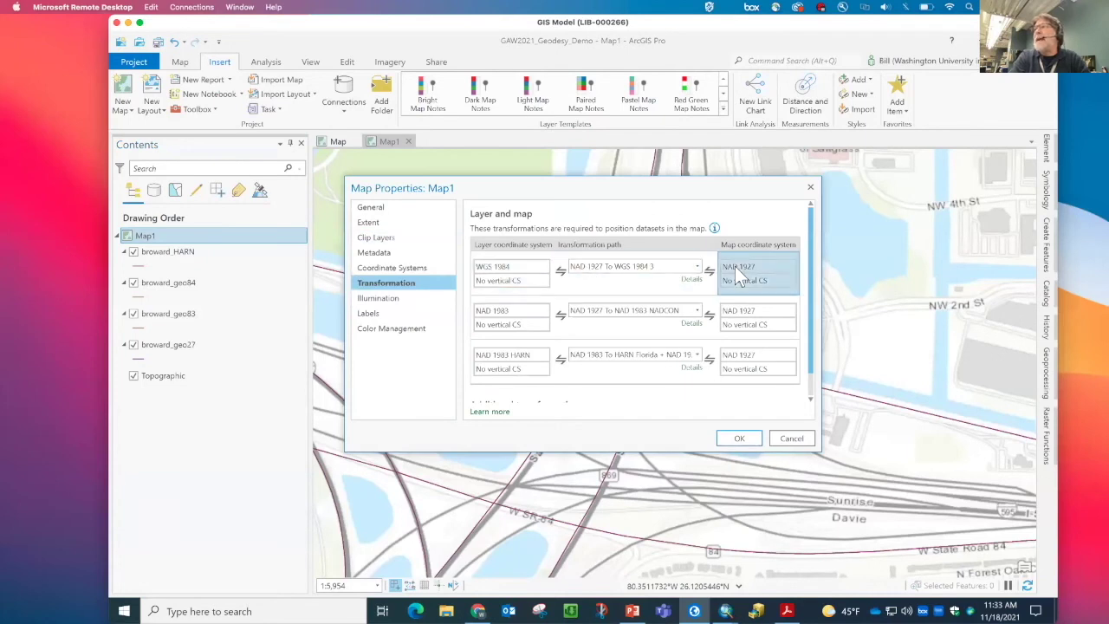
left_click_drag(595, 195, 811, 96)
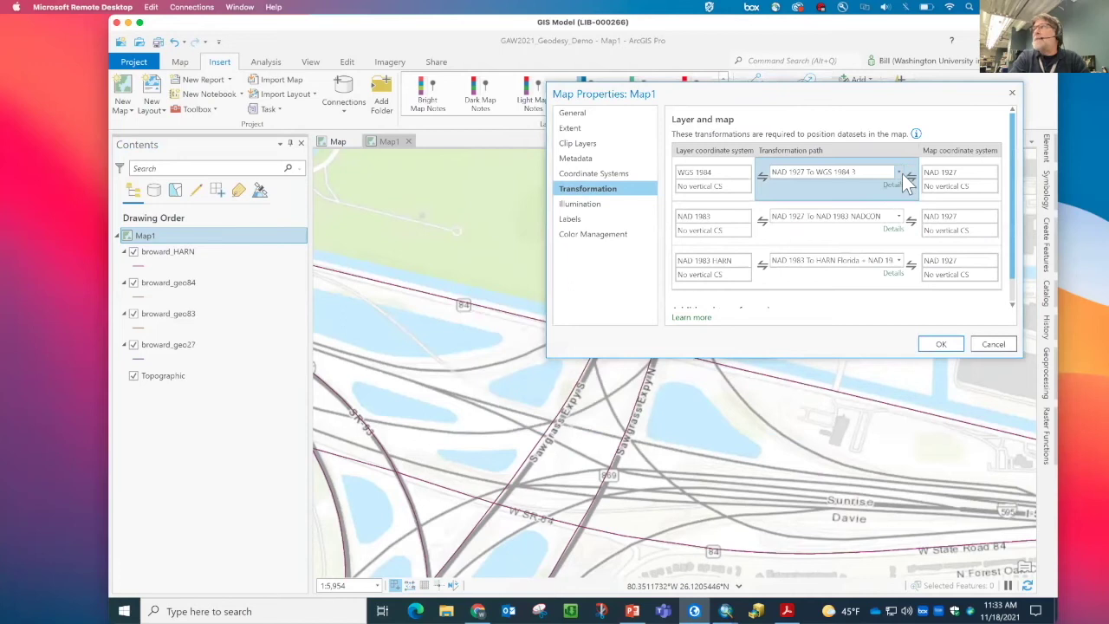
left_click(898, 170)
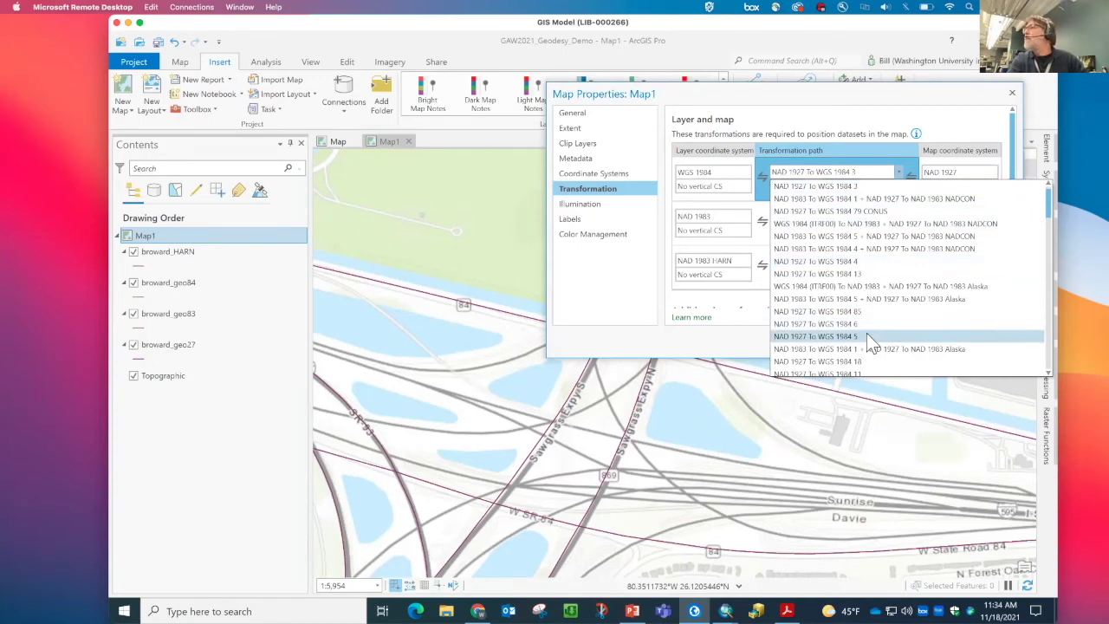
left_click(849, 261)
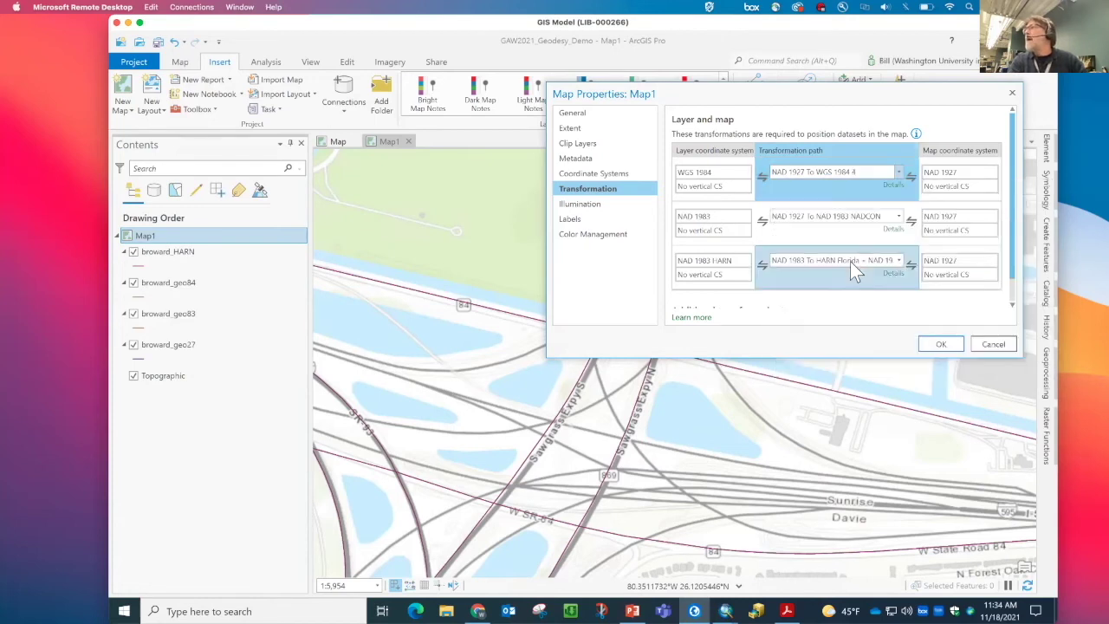
left_click(942, 345)
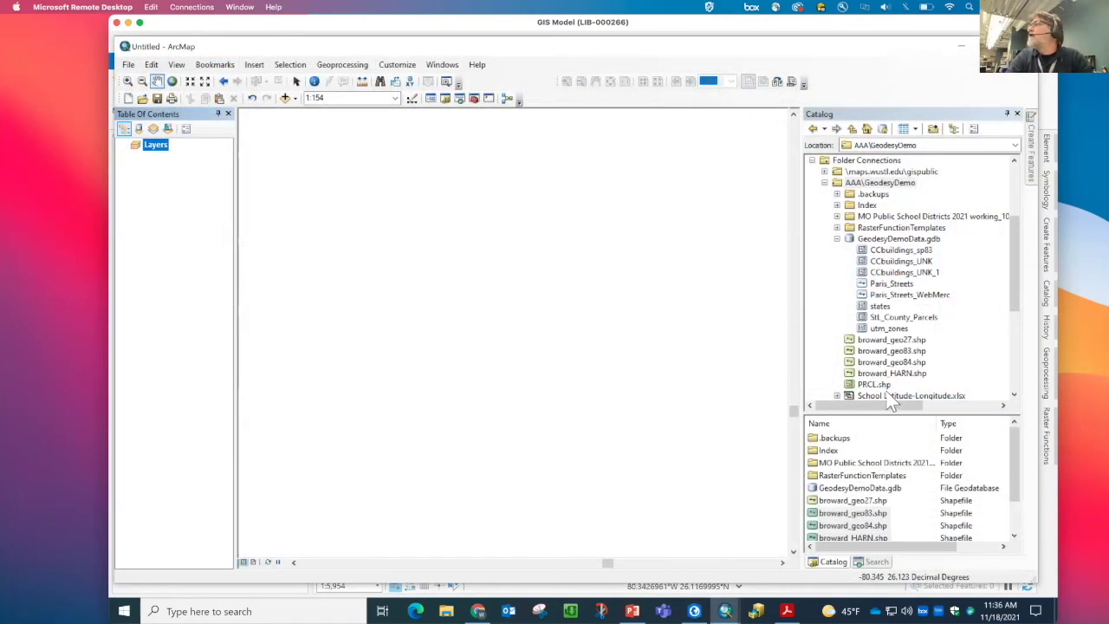
Add PRCL.shp from the GeodesyDemo folder and StL_County_Parcels from GeodesyDemoData.gdb to the empty ArcMap data frame
left_click_drag(873, 383, 714, 391)
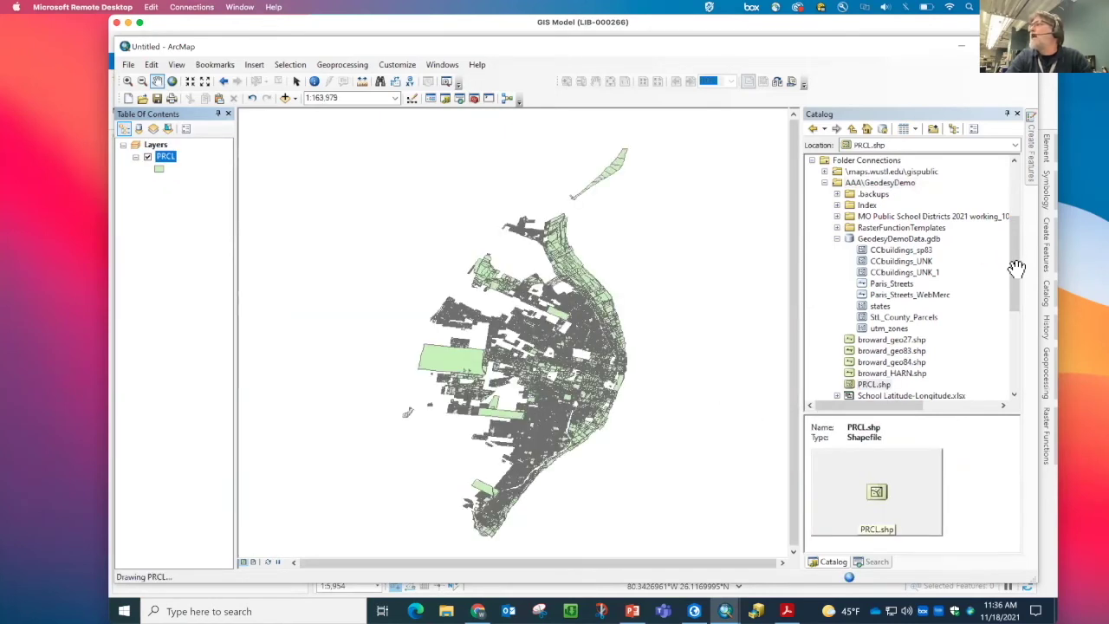
left_click_drag(1015, 257, 1013, 289)
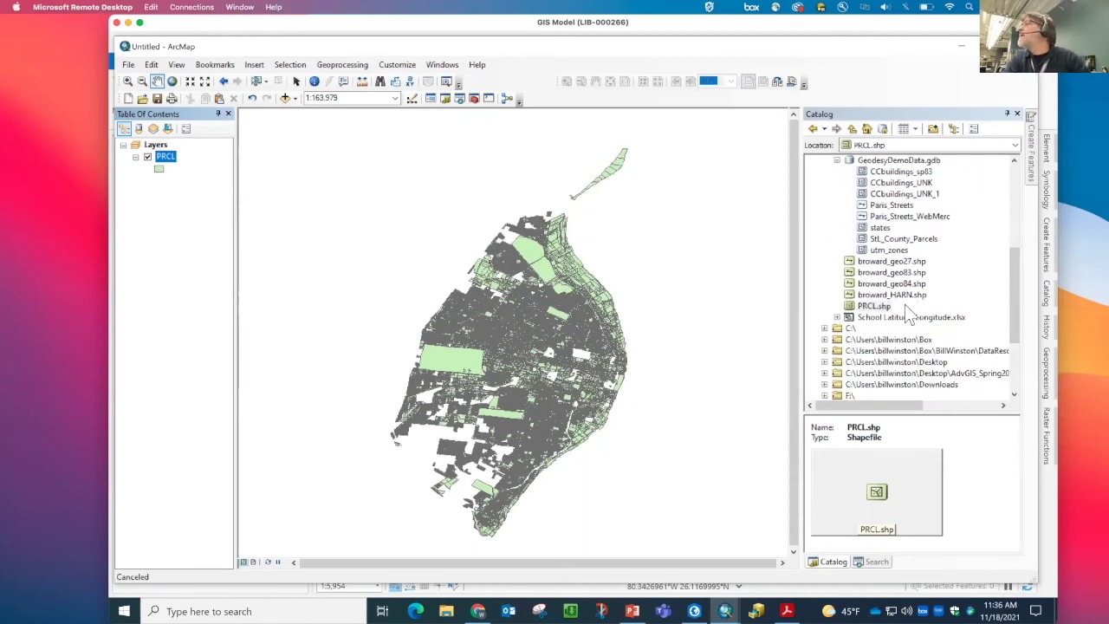
left_click(892, 240)
left_click_drag(897, 247, 667, 253)
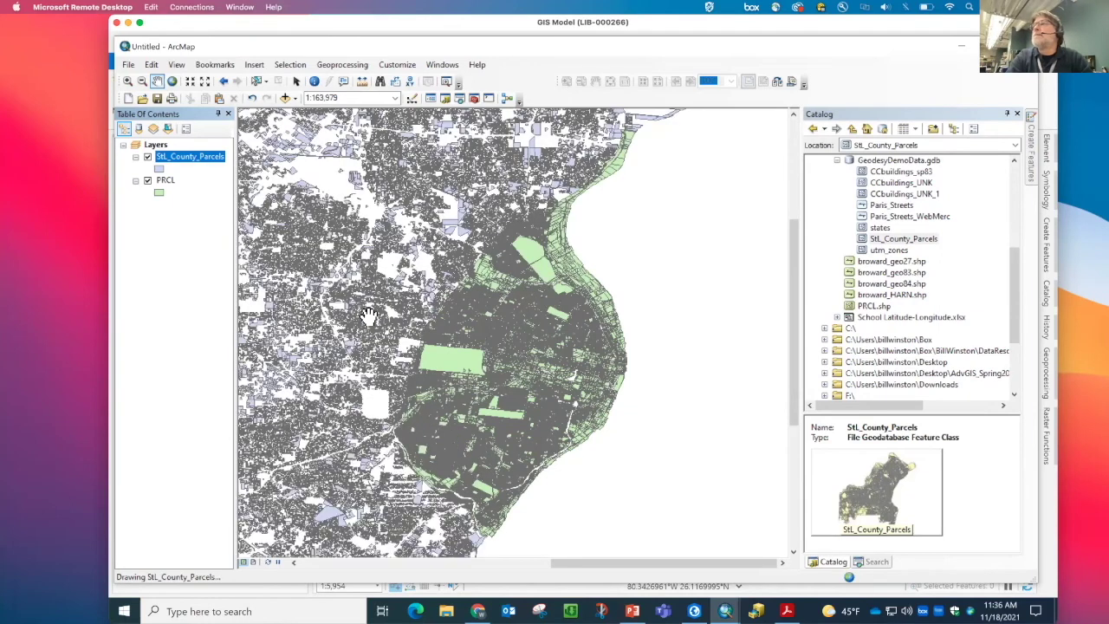
Check the projected coordinate systems of StL_County_Parcels and PRCL in their source properties
double_click(178, 161)
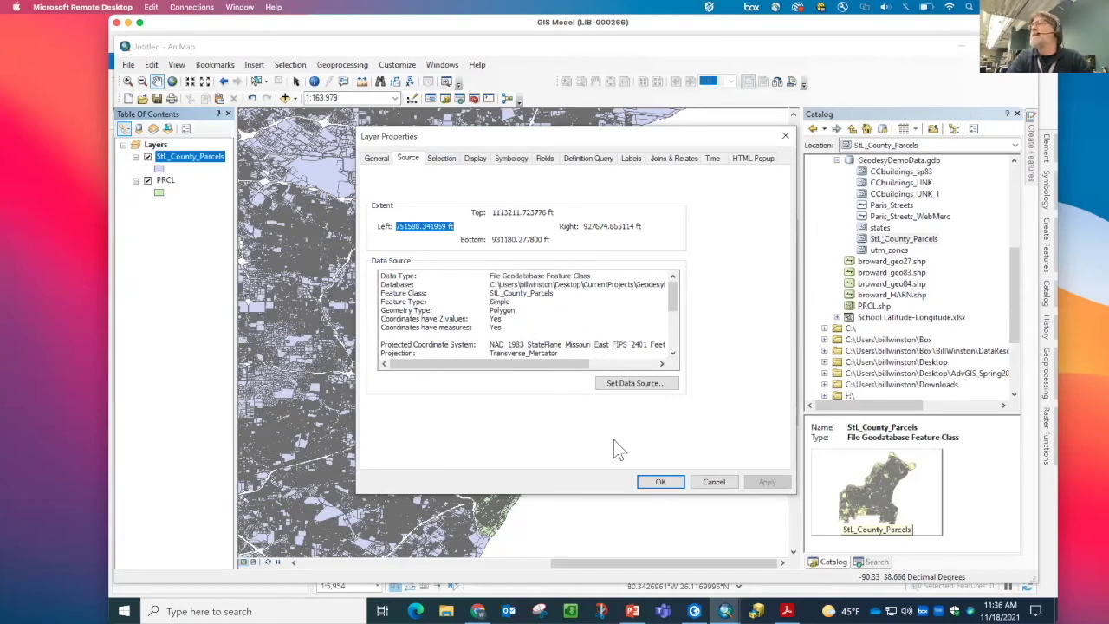
left_click(659, 482)
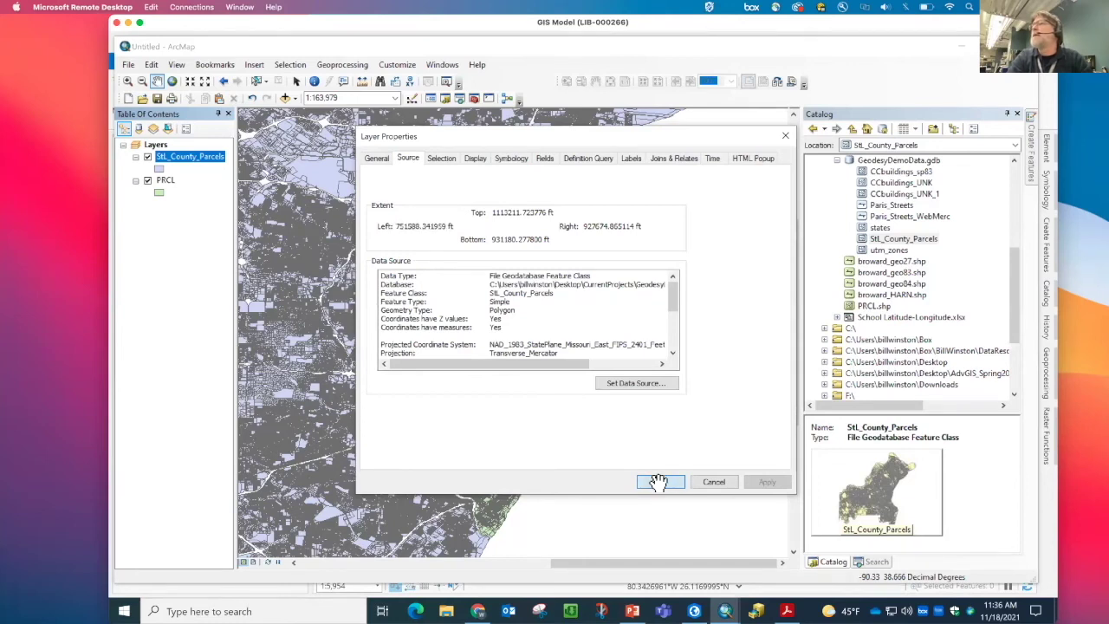
double_click(164, 179)
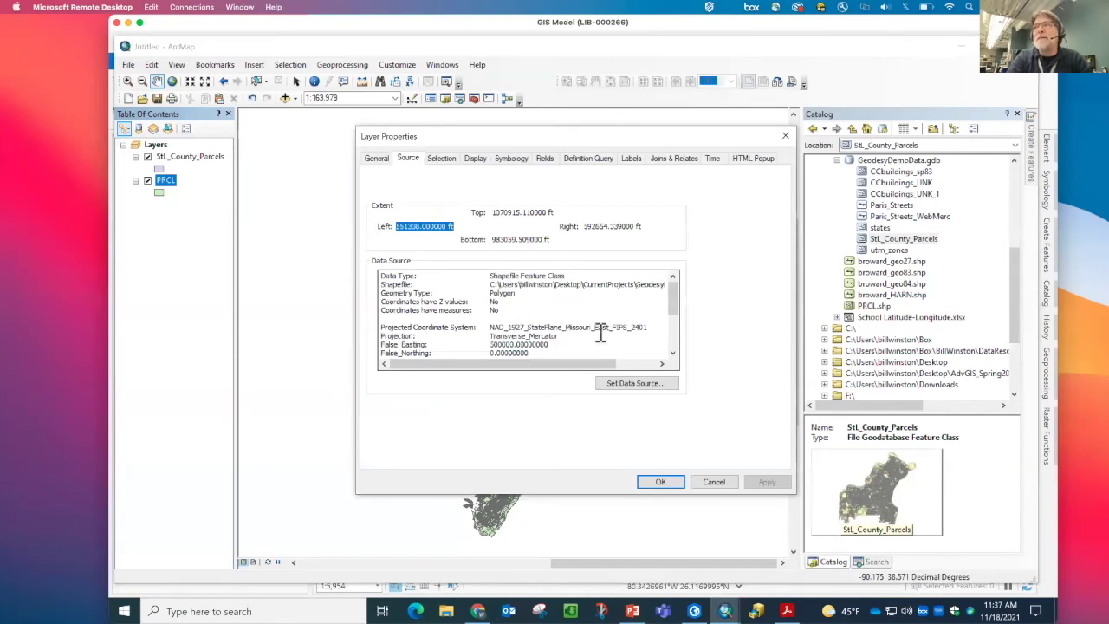
left_click(658, 483)
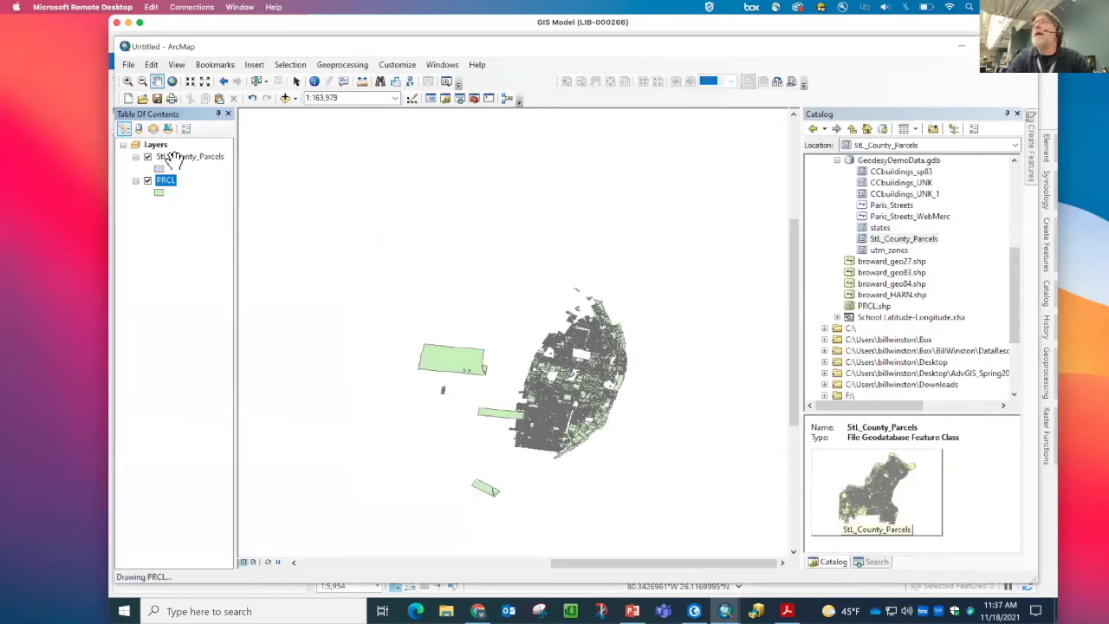
Check the geographic coordinate system and datum of StL_County_Parcels and PRCL in their source details
left_click(174, 157)
double_click(174, 157)
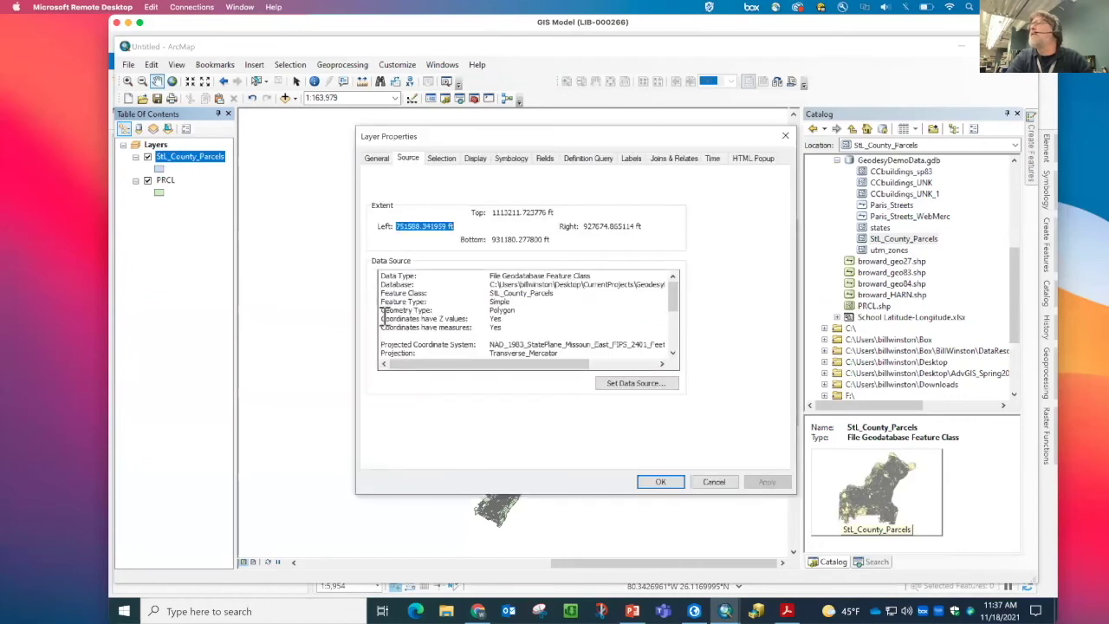
left_click_drag(673, 300, 676, 343)
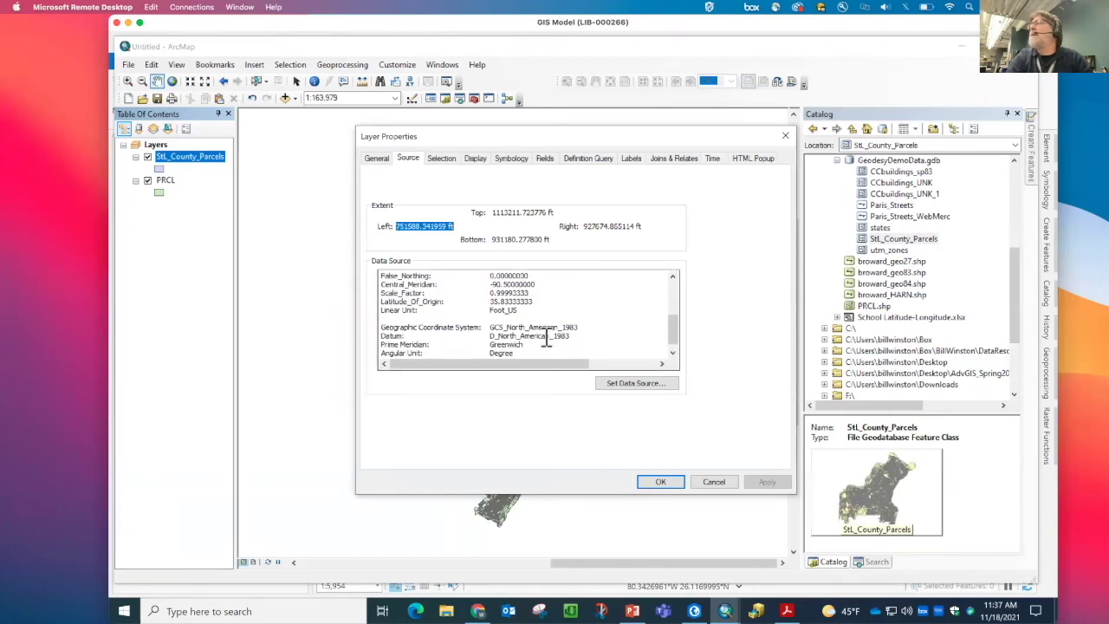
left_click(706, 479)
double_click(164, 180)
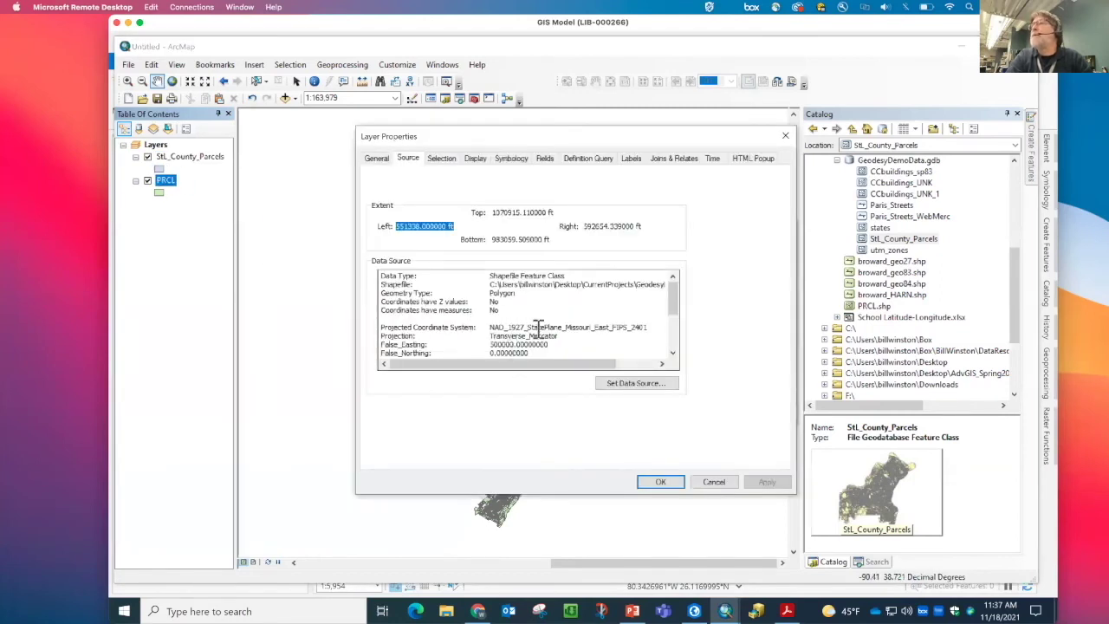
left_click_drag(669, 304, 668, 334)
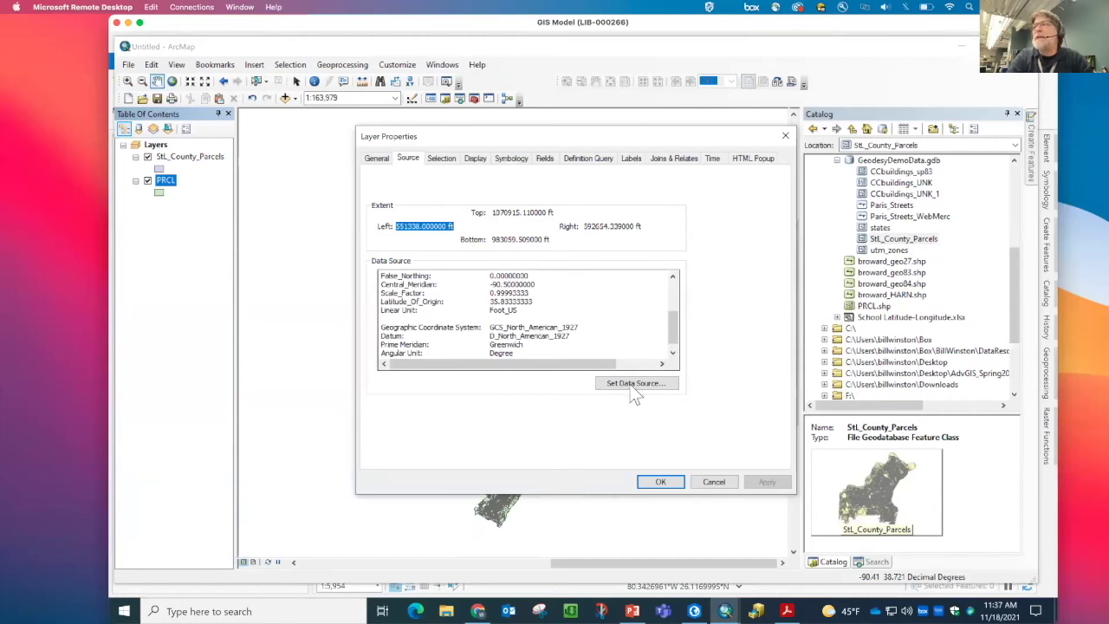
left_click(661, 478)
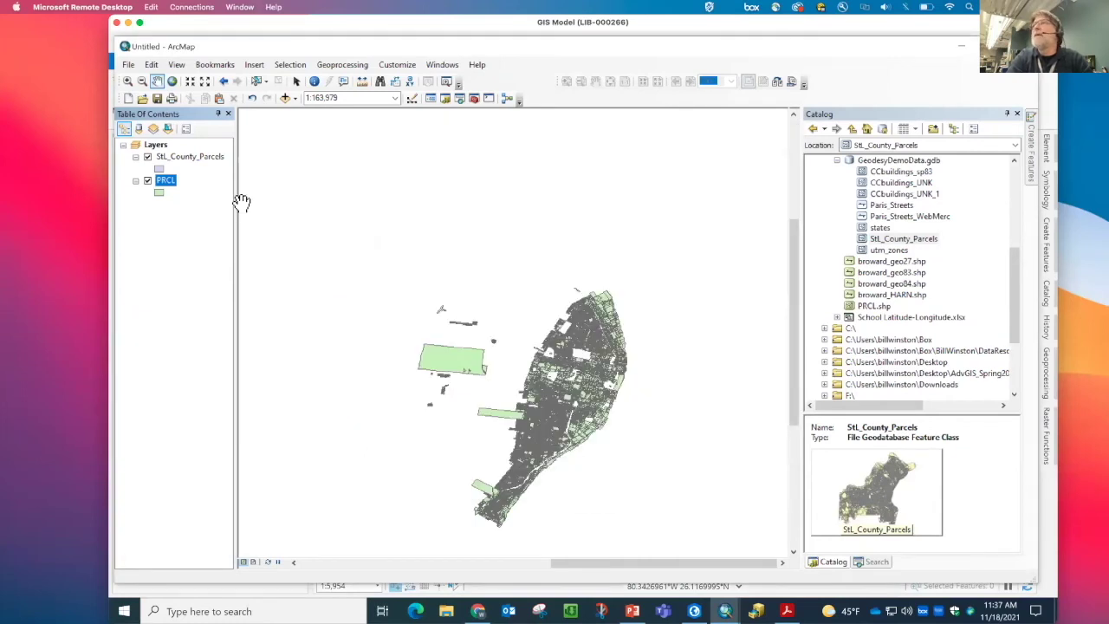
Check the data frame's geographic coordinate system transformations into GCS_North_American_1927 without changing them
left_click(154, 145)
double_click(154, 145)
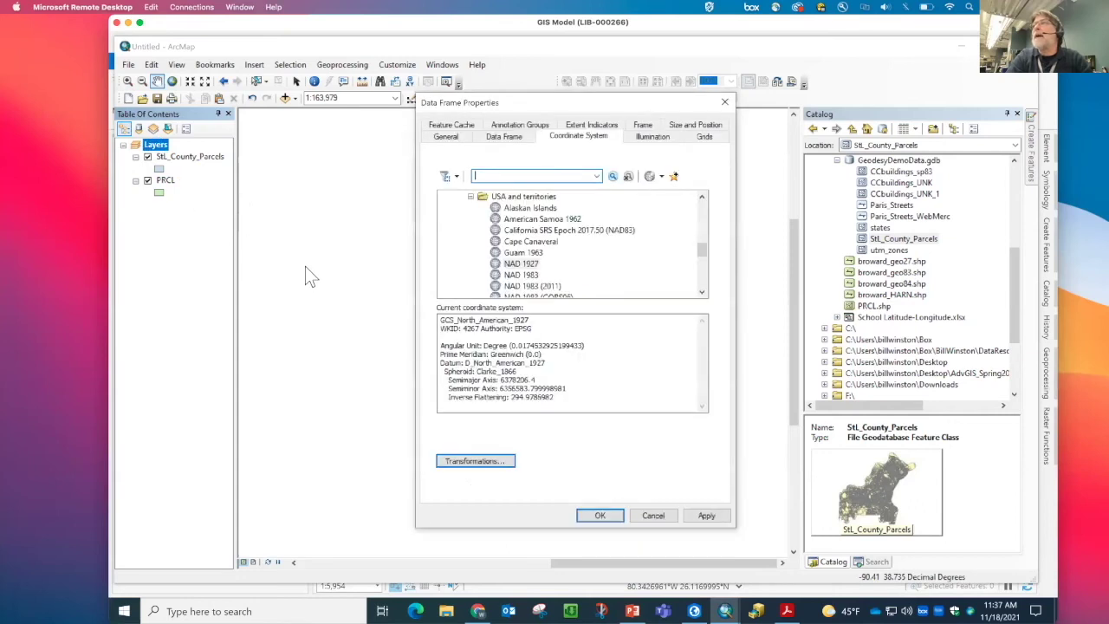
left_click(476, 462)
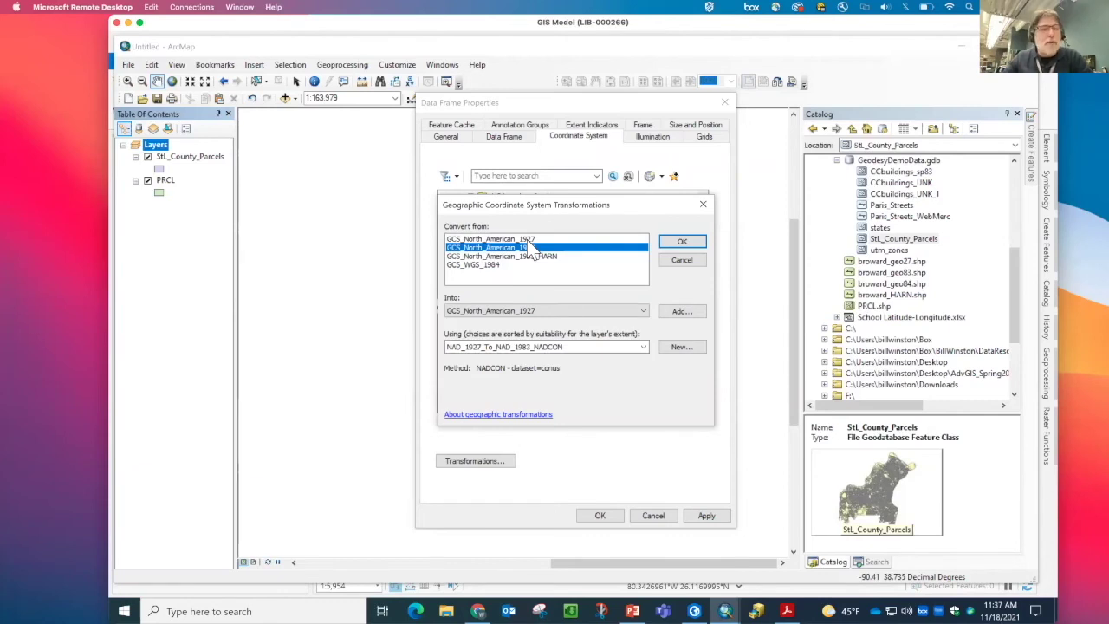
left_click(683, 258)
left_click(654, 516)
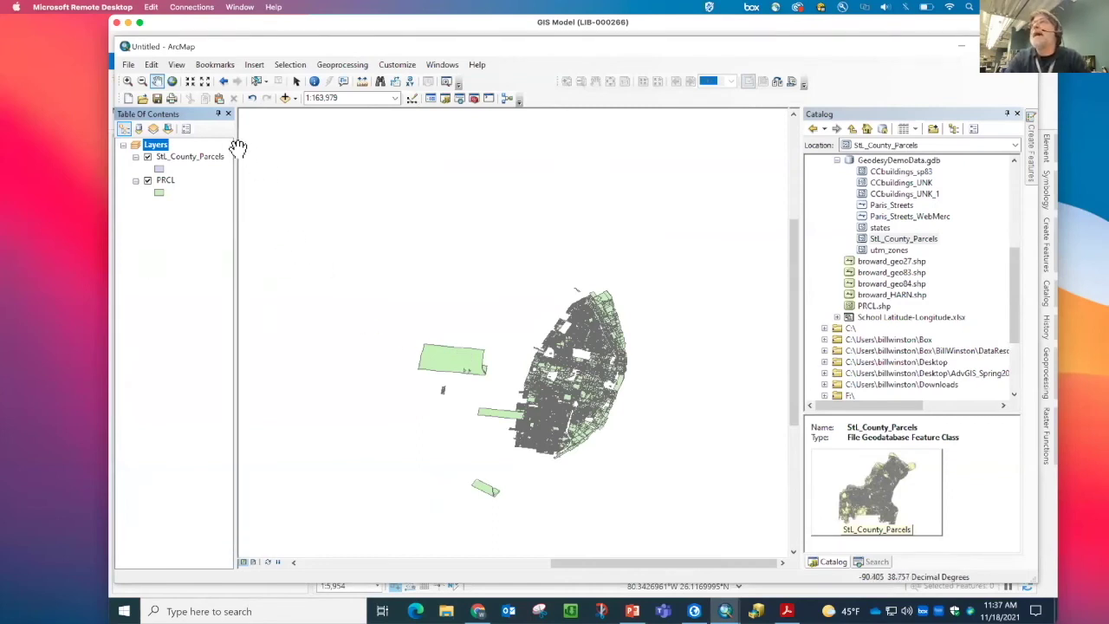
Set the PRCL layer's fill to No Color, working close in where the PRCL and StL_County_Parcels parcels meet
key("z")
left_click_drag(418, 277, 478, 344)
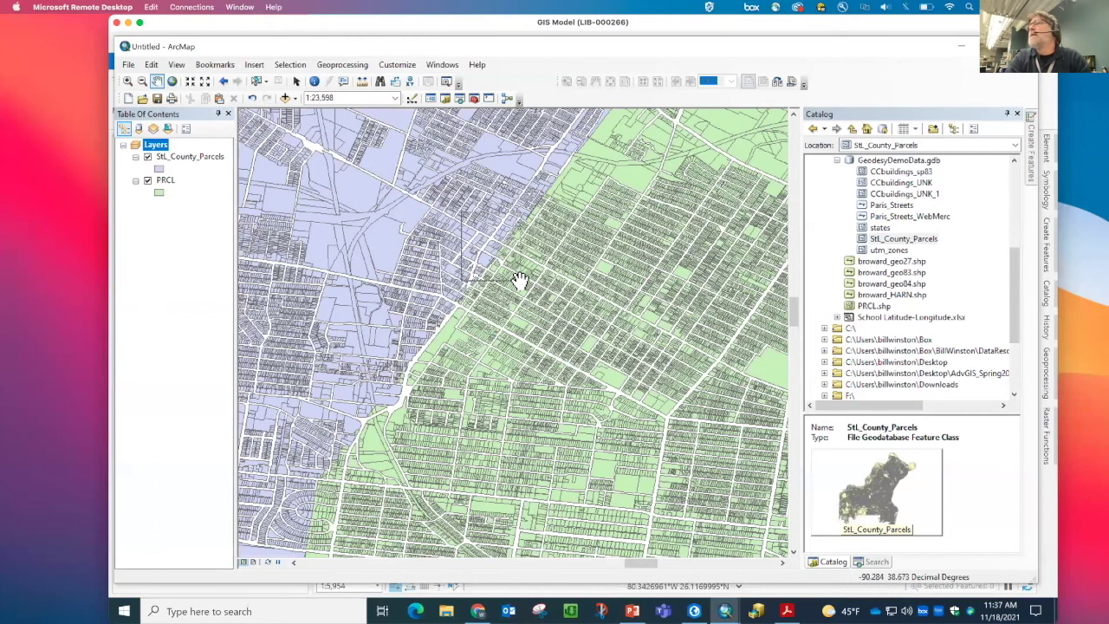
scroll(519, 279, "up", 5)
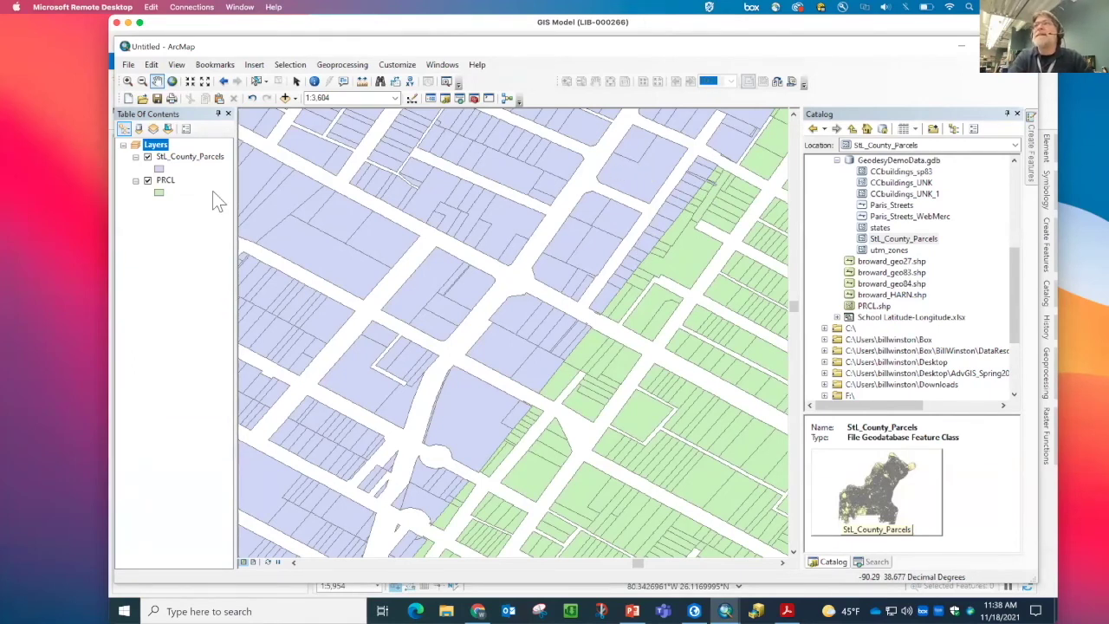
left_click(159, 192)
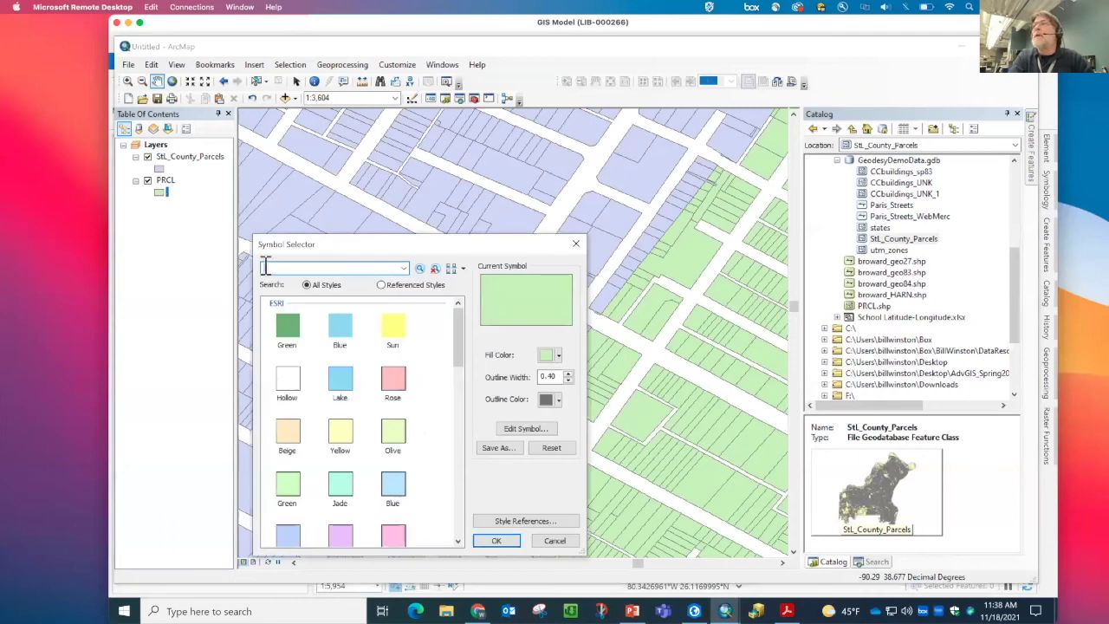
left_click(558, 356)
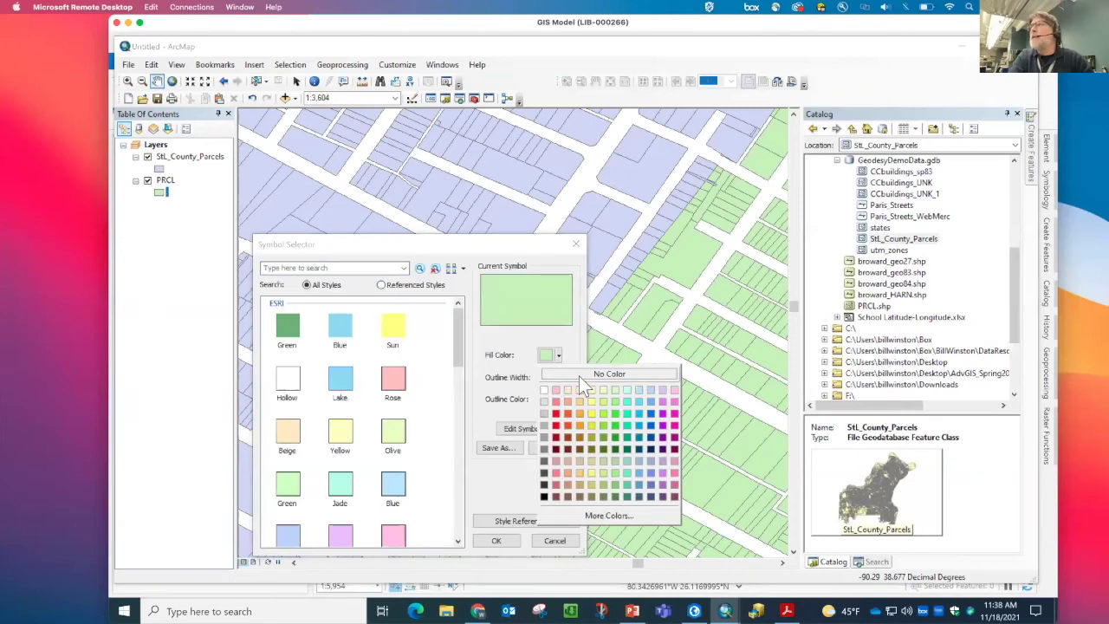
left_click(579, 376)
left_click(496, 540)
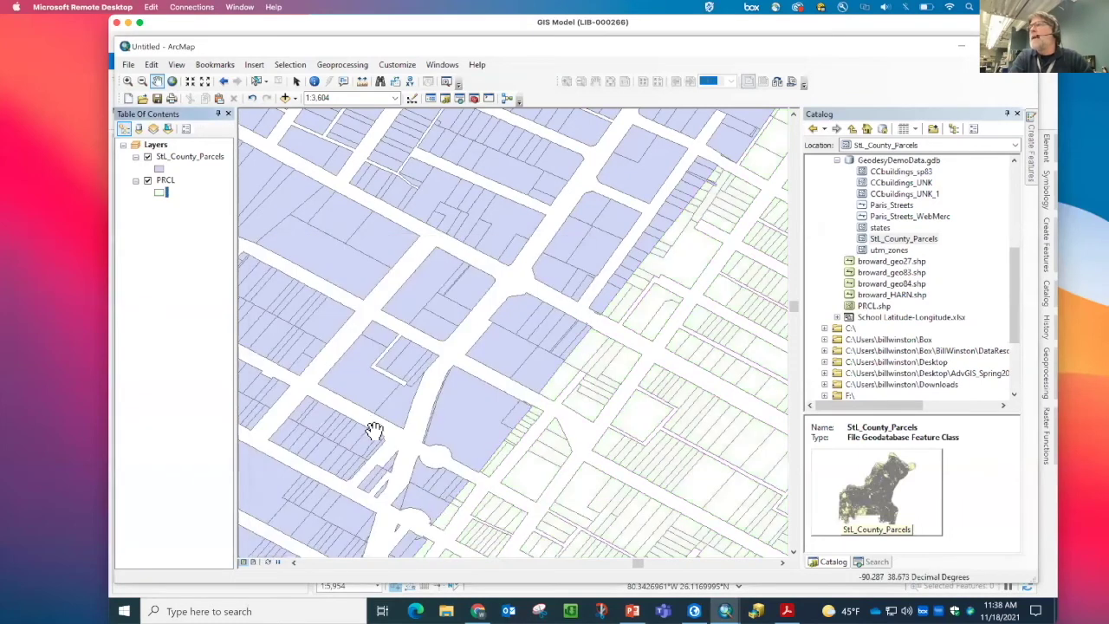
Symbolize the StL_County_Parcels layer with no fill color and a red outline
left_click(161, 170)
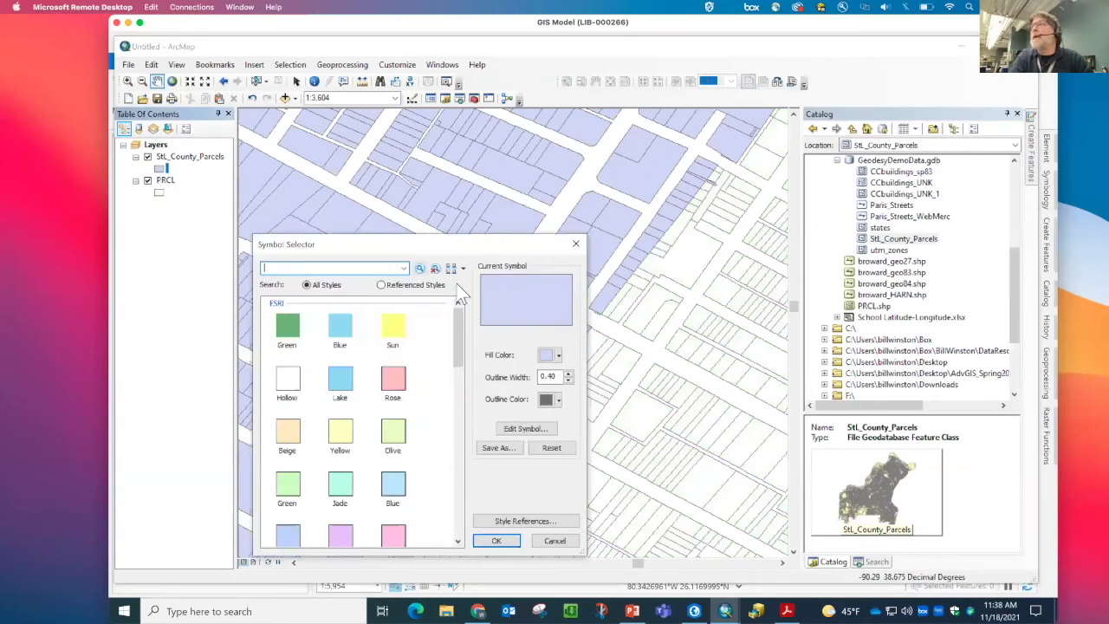
left_click(558, 355)
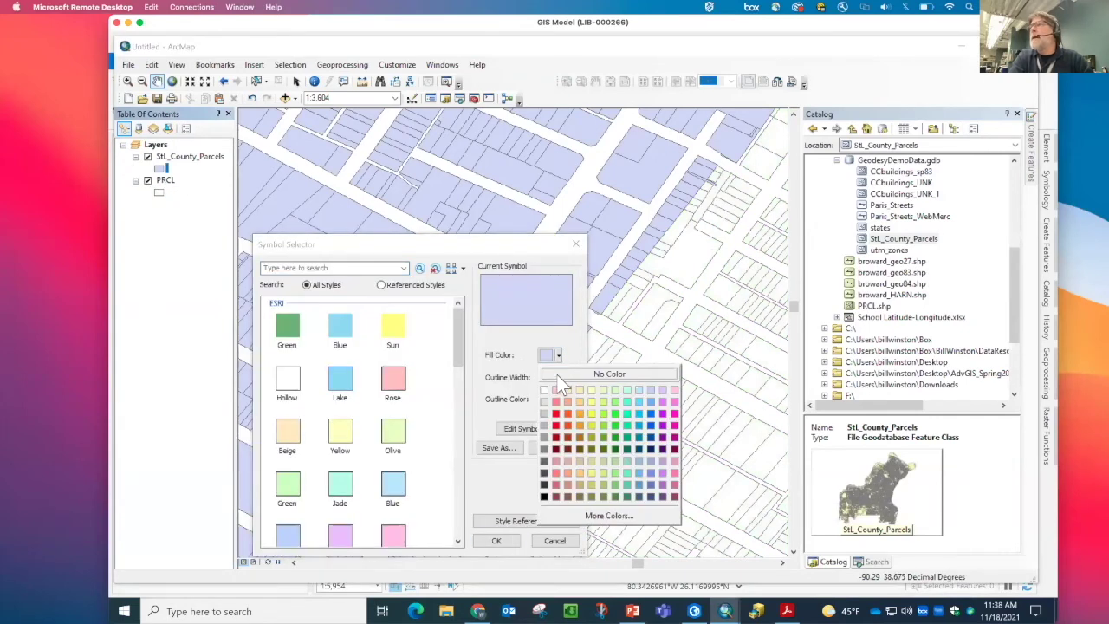
left_click(559, 376)
left_click(557, 398)
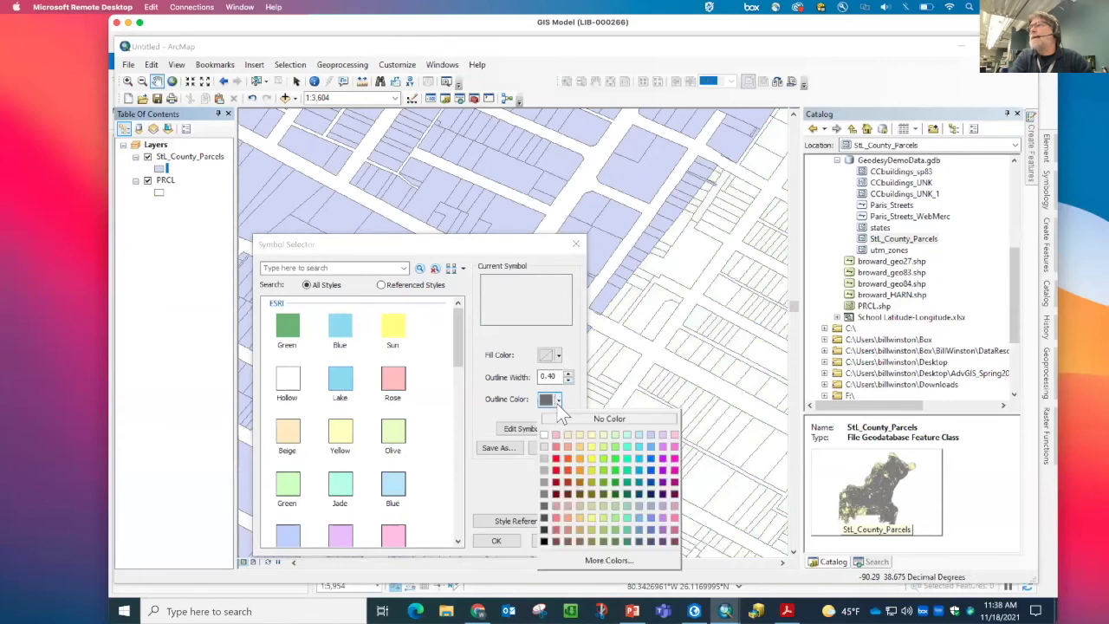
left_click(559, 451)
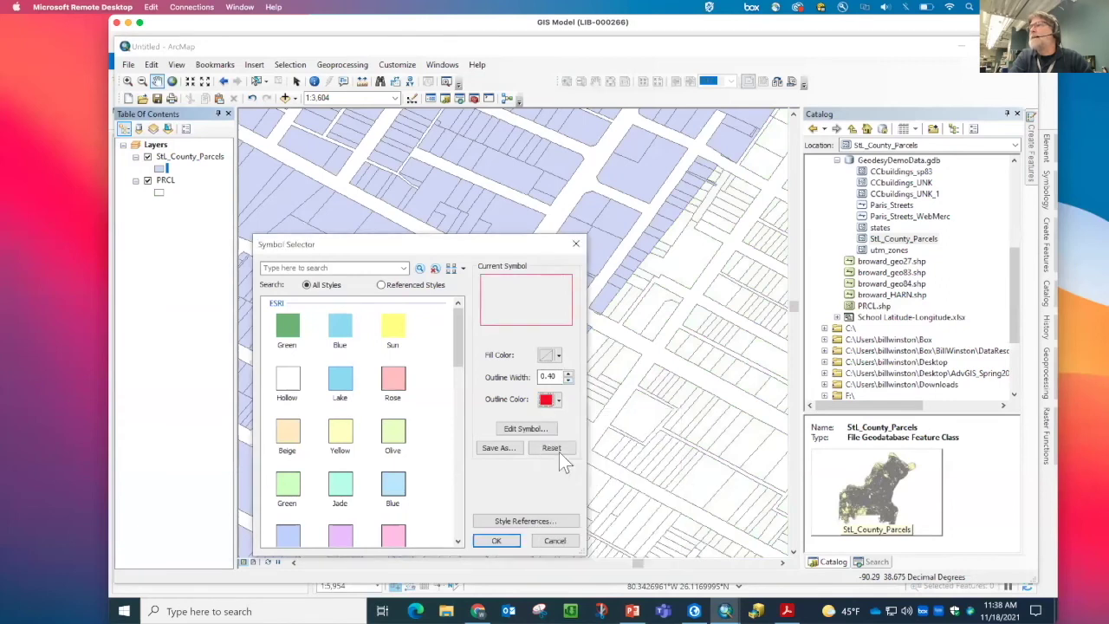
left_click(498, 539)
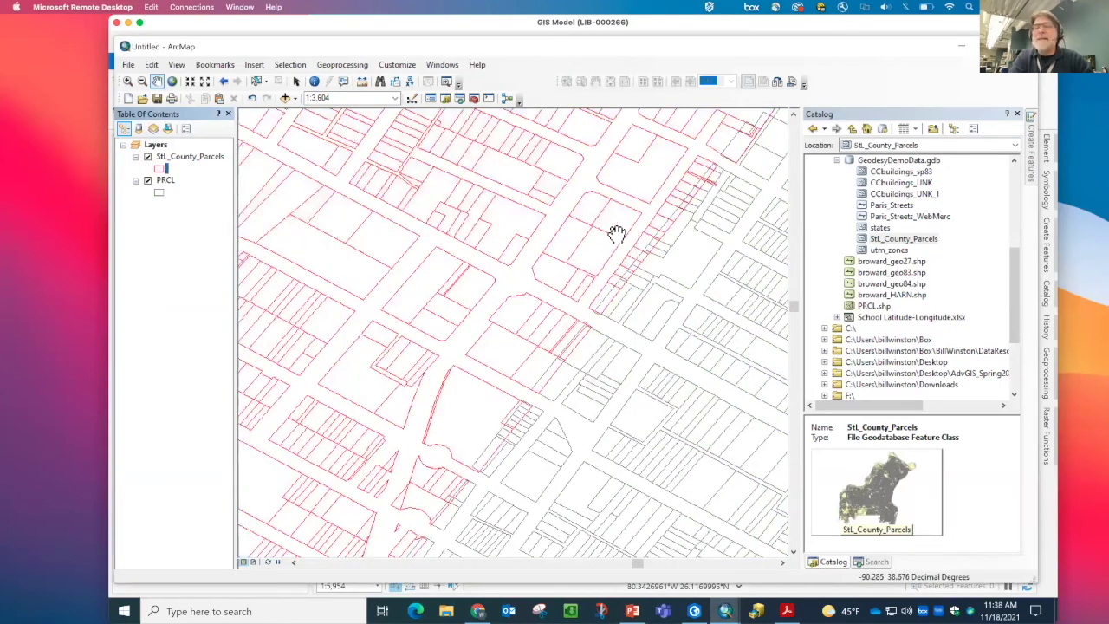
Inspect the overlap between the two parcel layers up close and add the Topographic basemap beneath them
left_click_drag(567, 236, 664, 339)
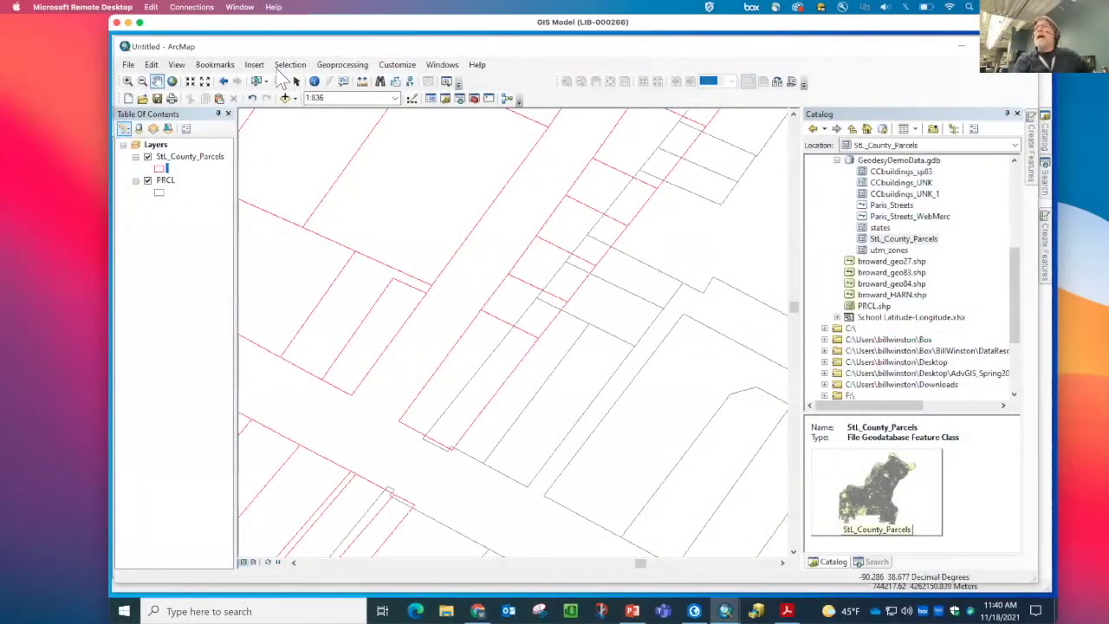
left_click(204, 81)
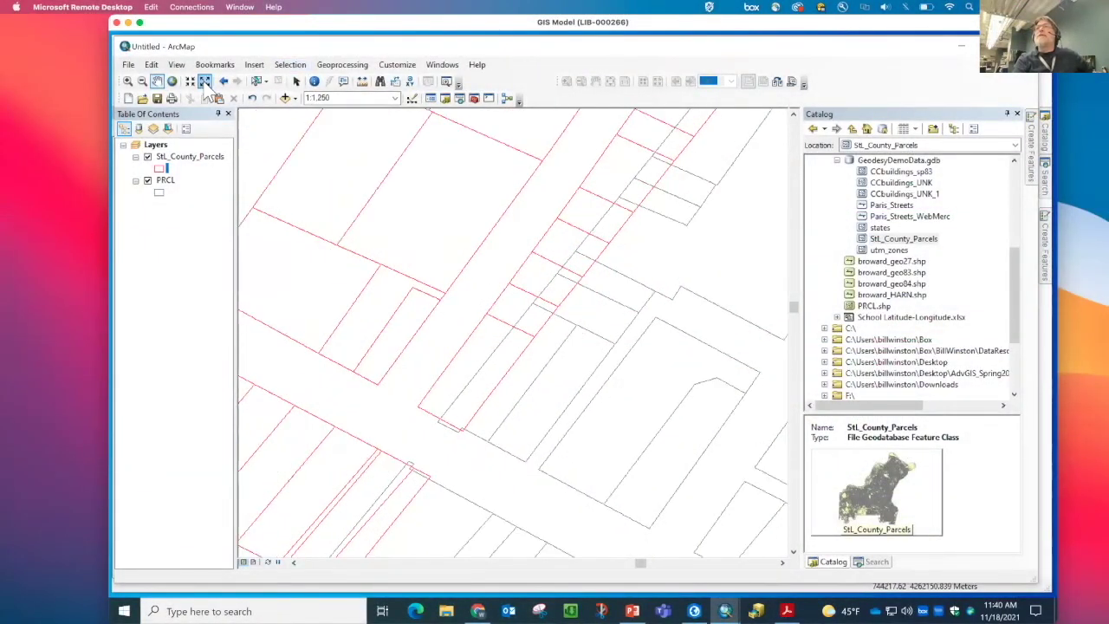
left_click(205, 82)
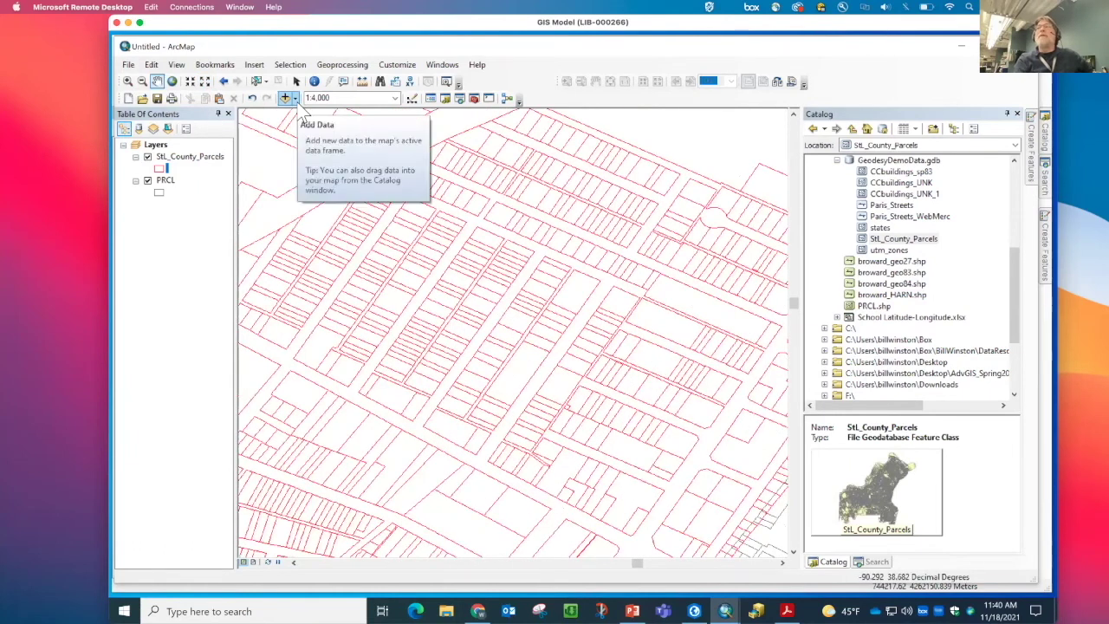
left_click(295, 98)
left_click(314, 129)
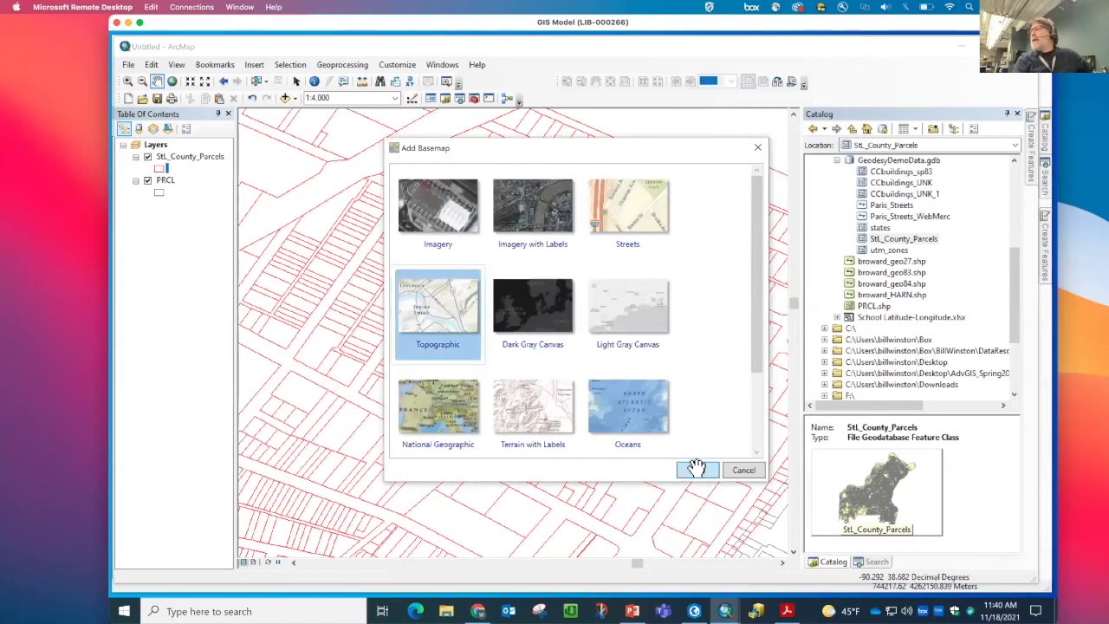
left_click(698, 469)
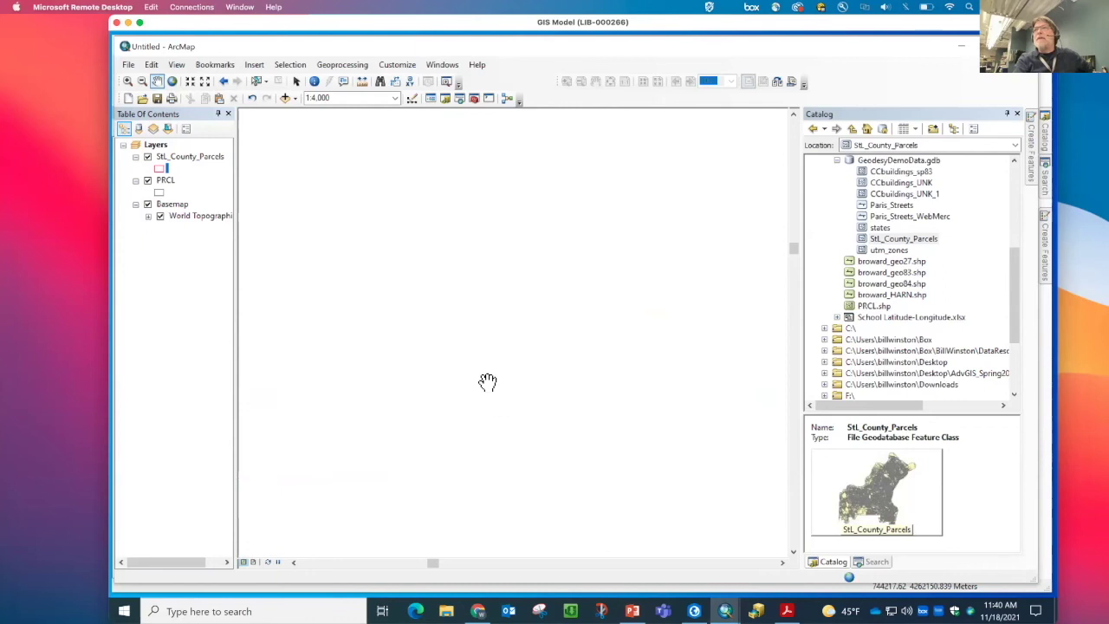
left_click_drag(643, 461, 428, 258)
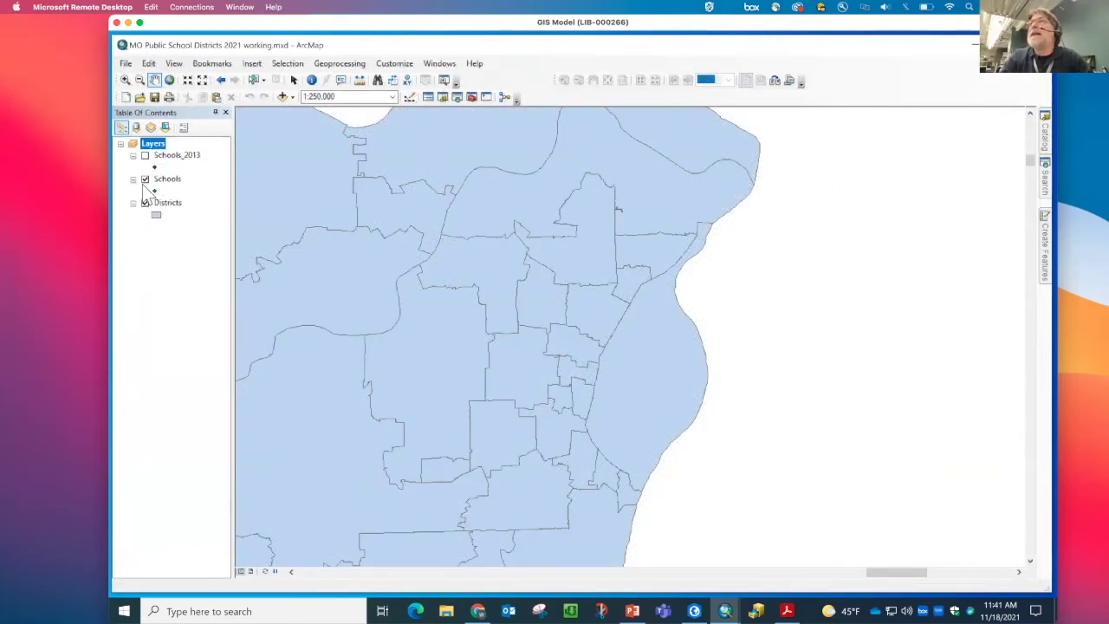
In the Missouri school districts map, show only Schools_2013 over the Districts layer around St. Louis, and turn Schools back on
left_click(145, 155)
left_click(145, 179)
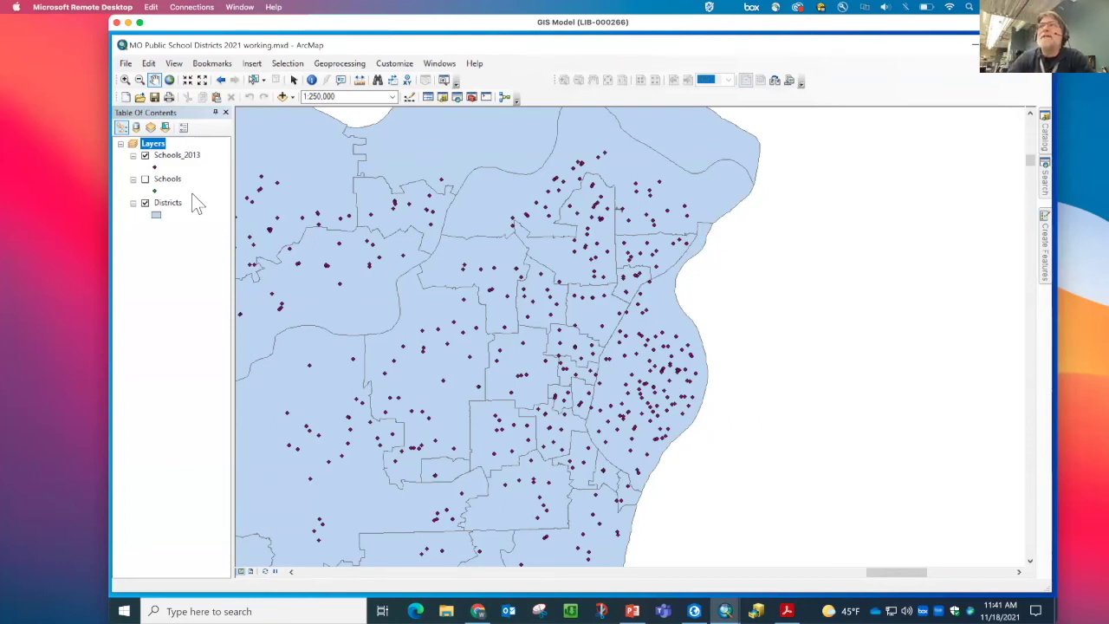
left_click(203, 81)
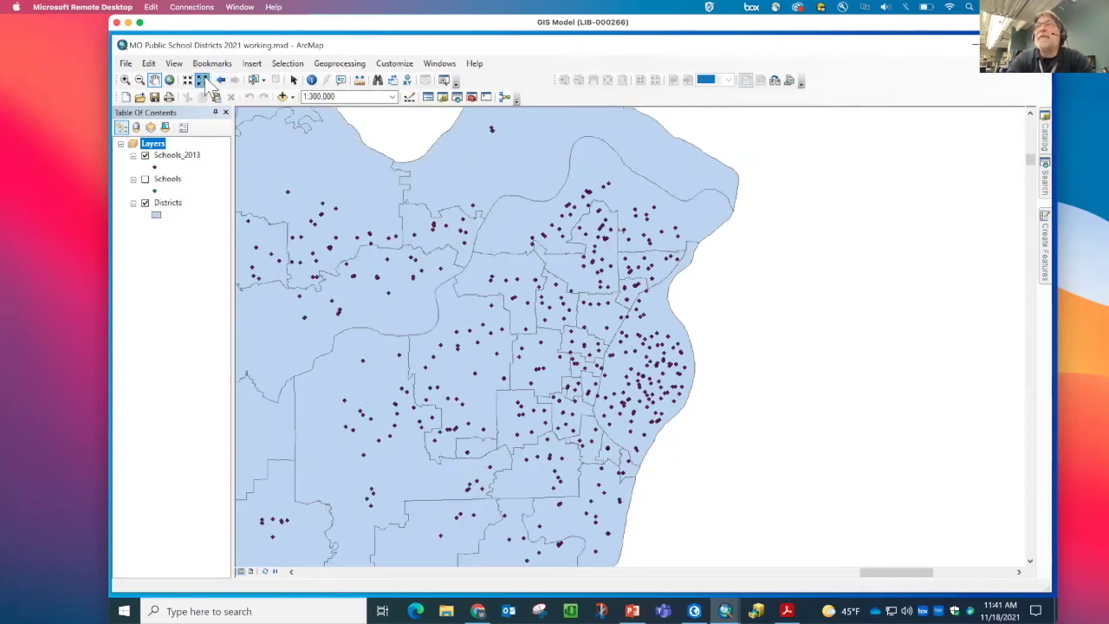
left_click(204, 80)
left_click_drag(425, 314, 598, 301)
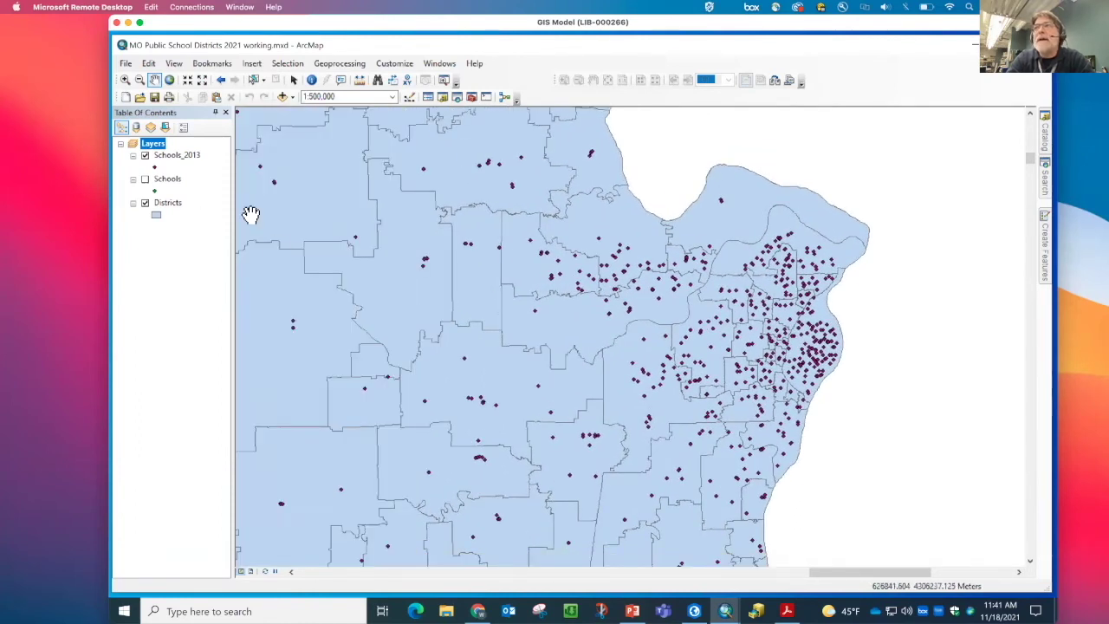
left_click(146, 182)
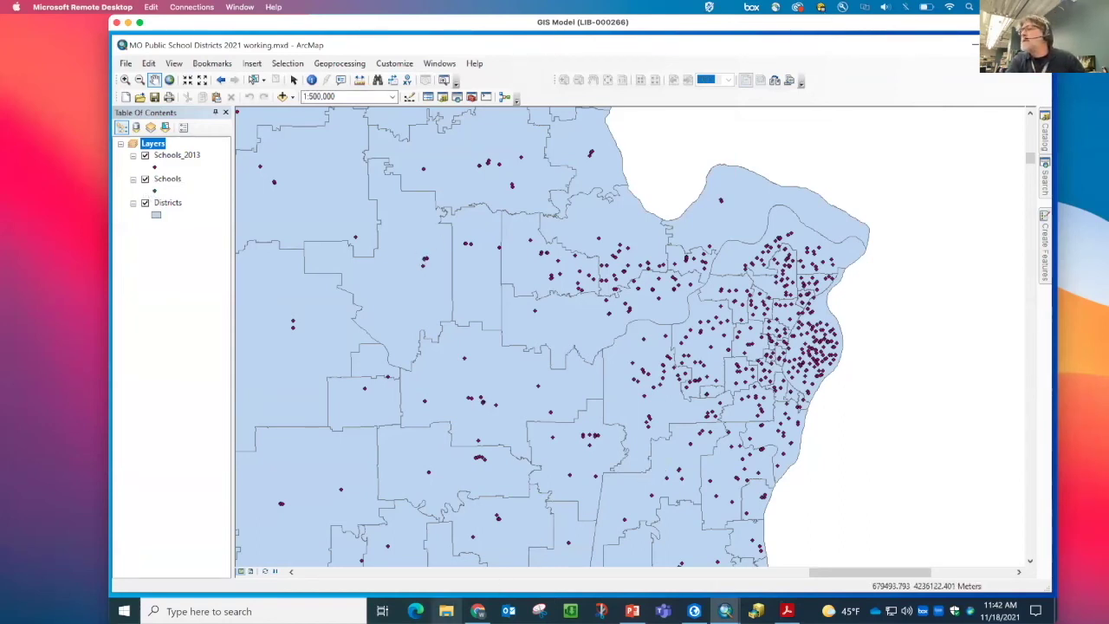
Open School Latitude-Longitude.xlsx from the desktop's GeodesyDemo folder in Excel, review its coordinate columns and return to the ArcMap school districts map
left_click(446, 610)
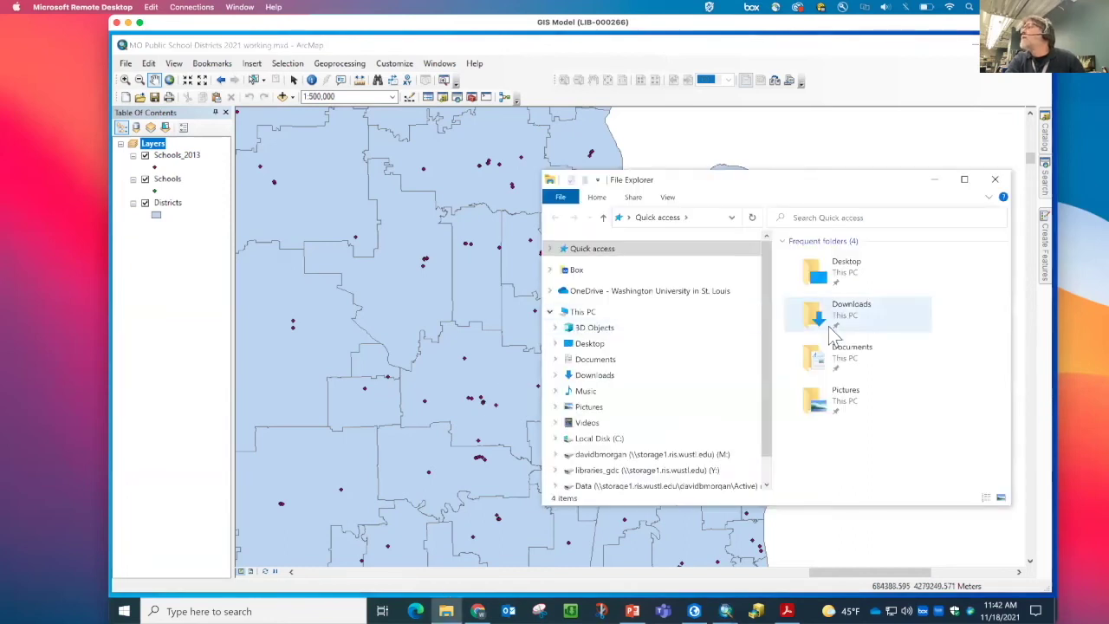
double_click(853, 269)
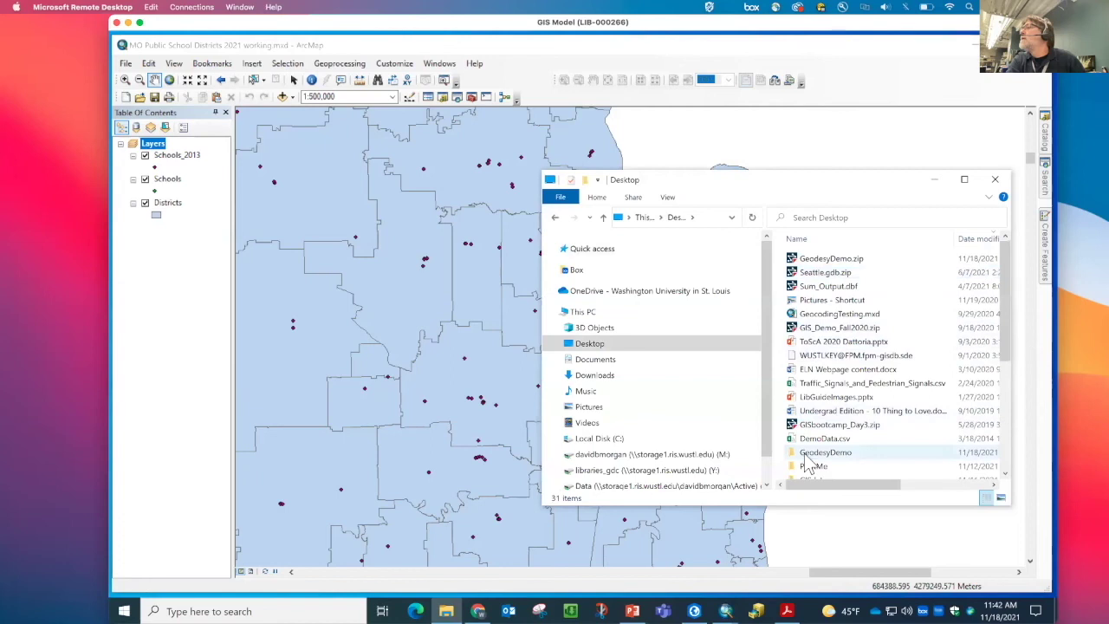
double_click(804, 453)
scroll(860, 427, "down", 12)
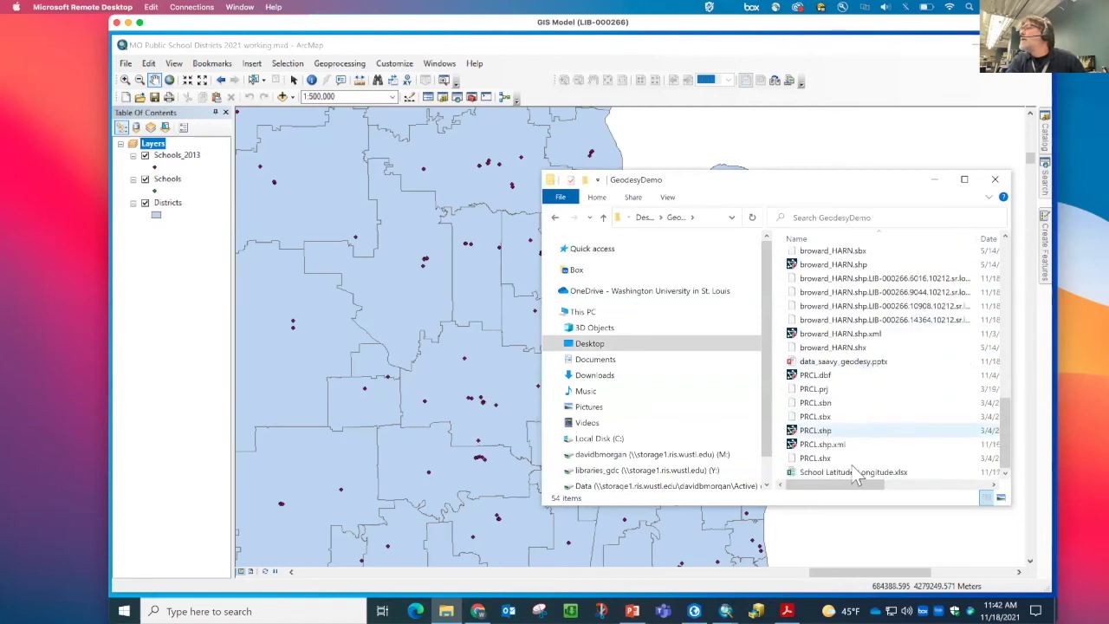
double_click(855, 472)
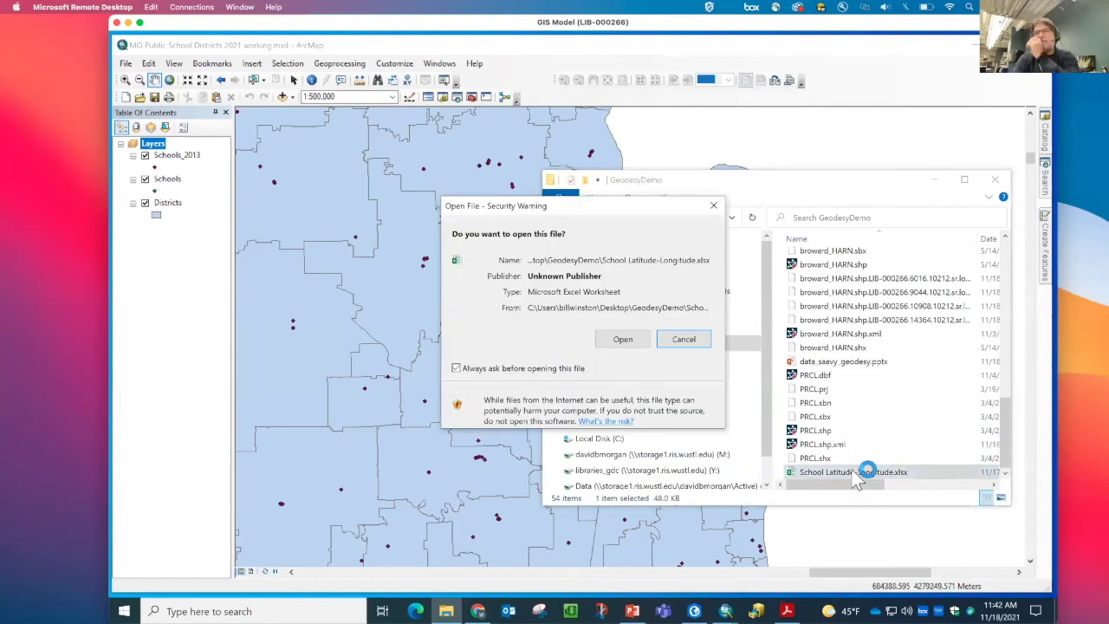
left_click(637, 338)
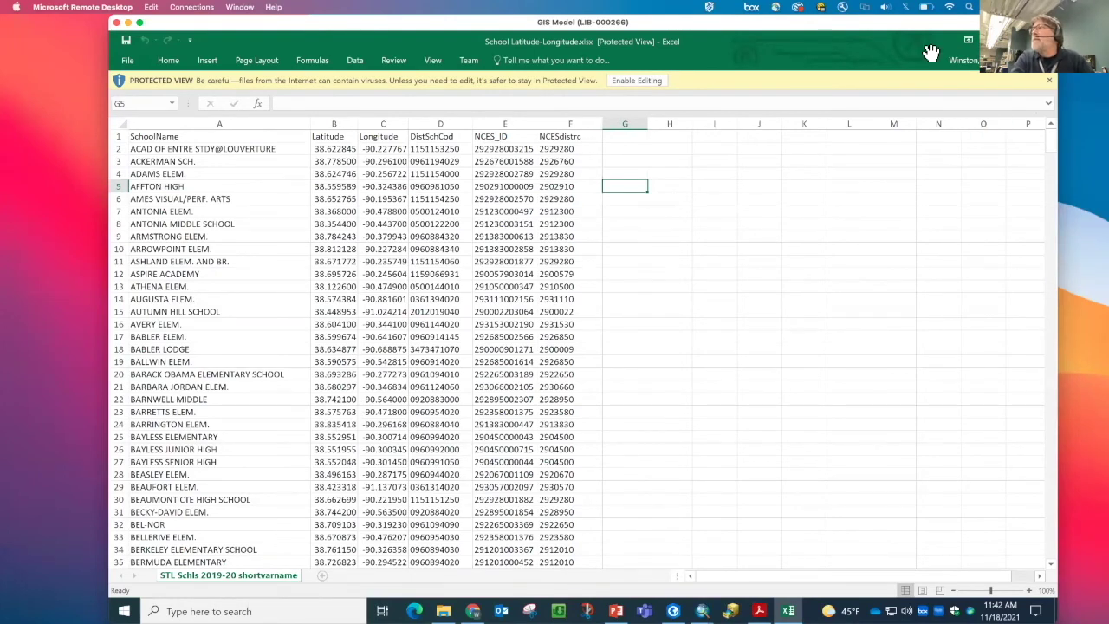
key("alt+Tab")
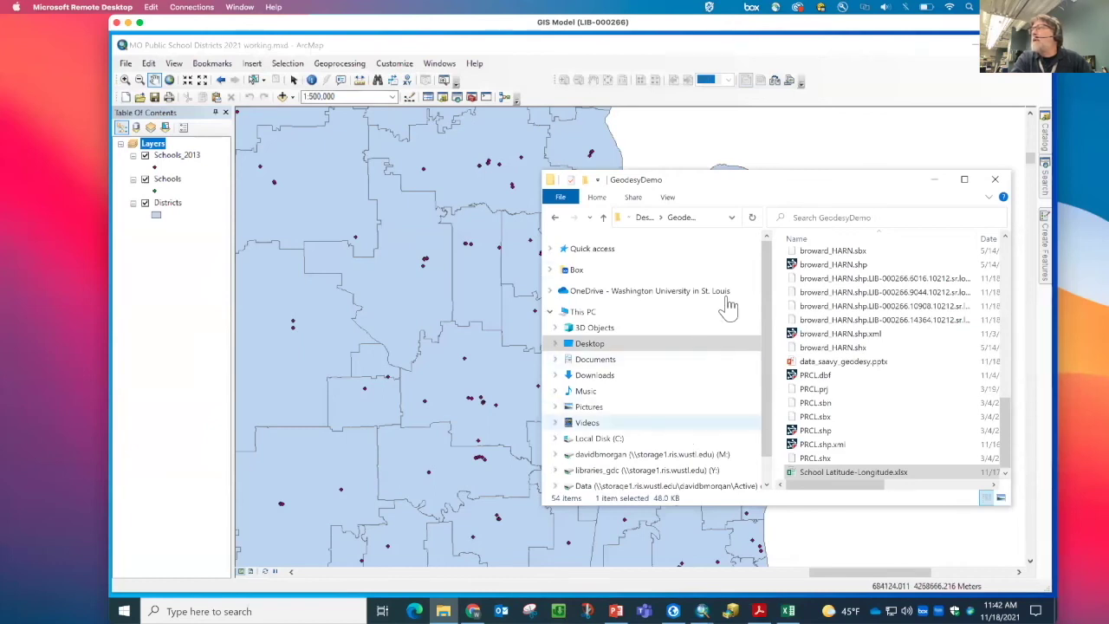
left_click(933, 180)
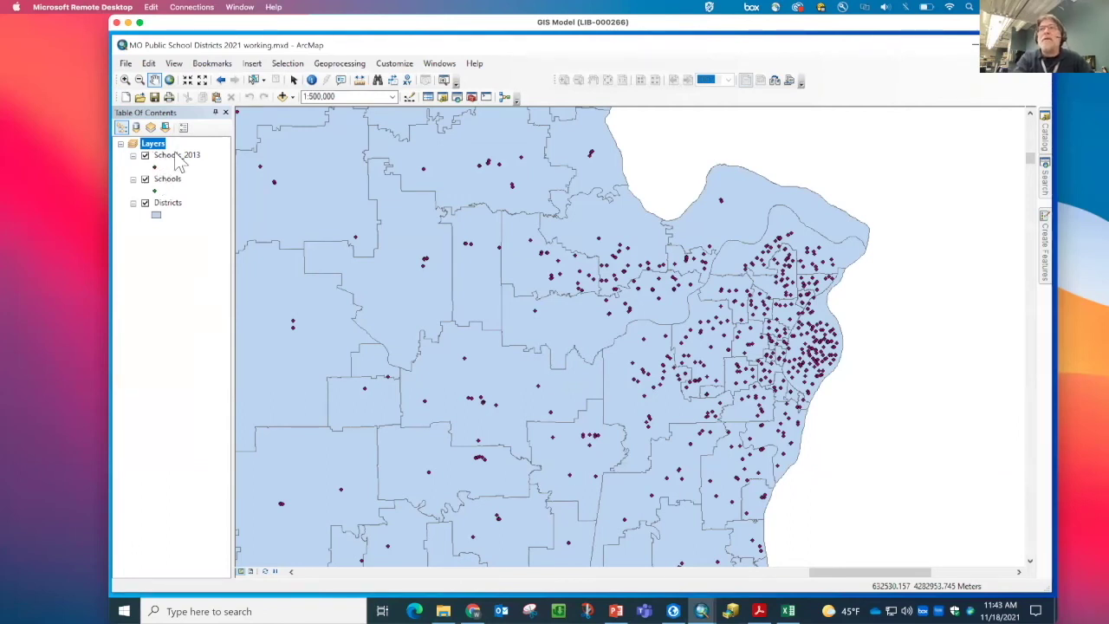
Hide the Schools_2013 layer, view the map's full extent and add the Topographic basemap
left_click(145, 155)
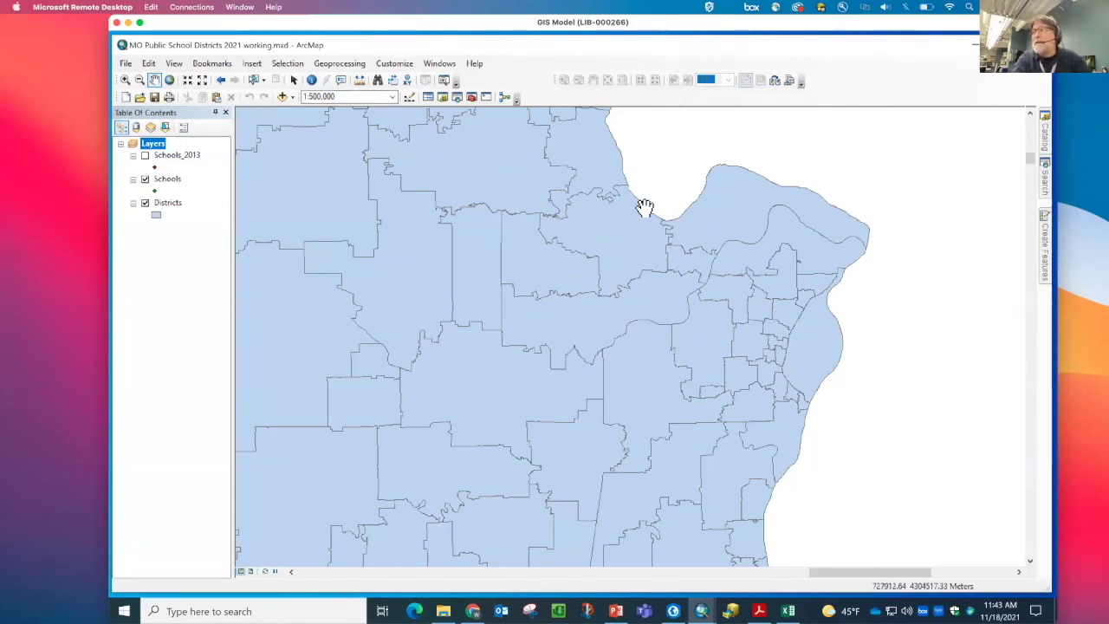
left_click(170, 80)
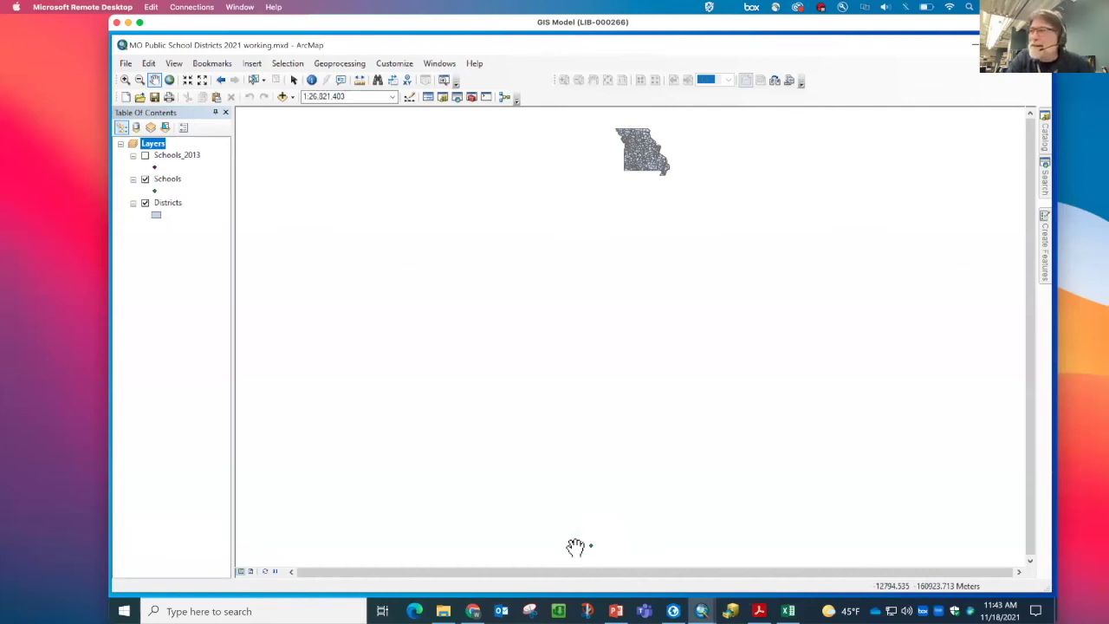
left_click(292, 96)
left_click(318, 128)
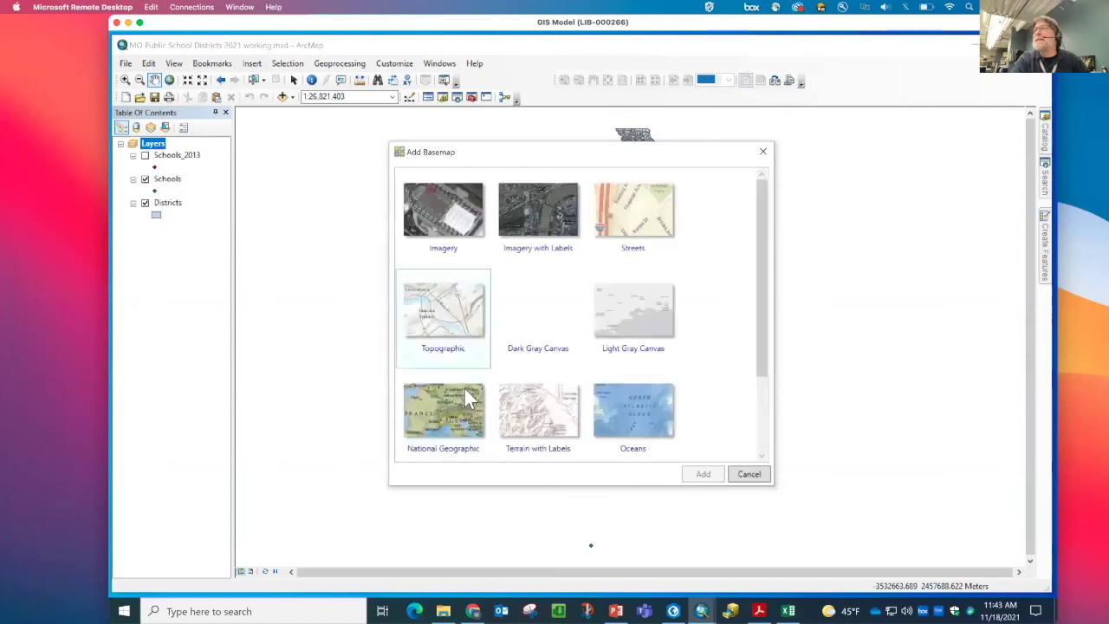
left_click(460, 346)
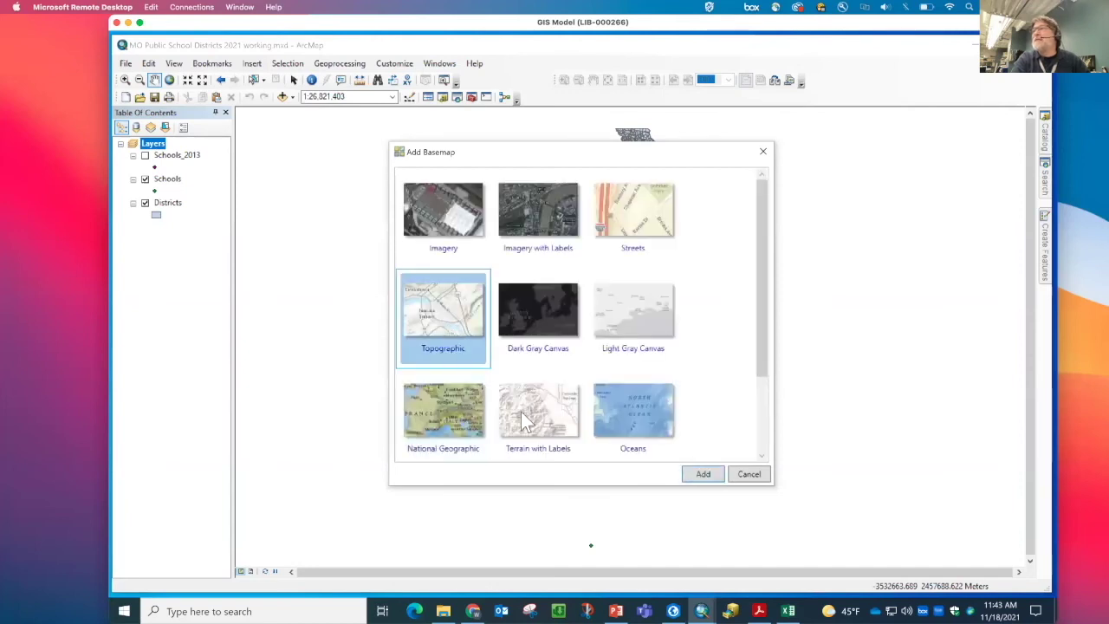
left_click(702, 475)
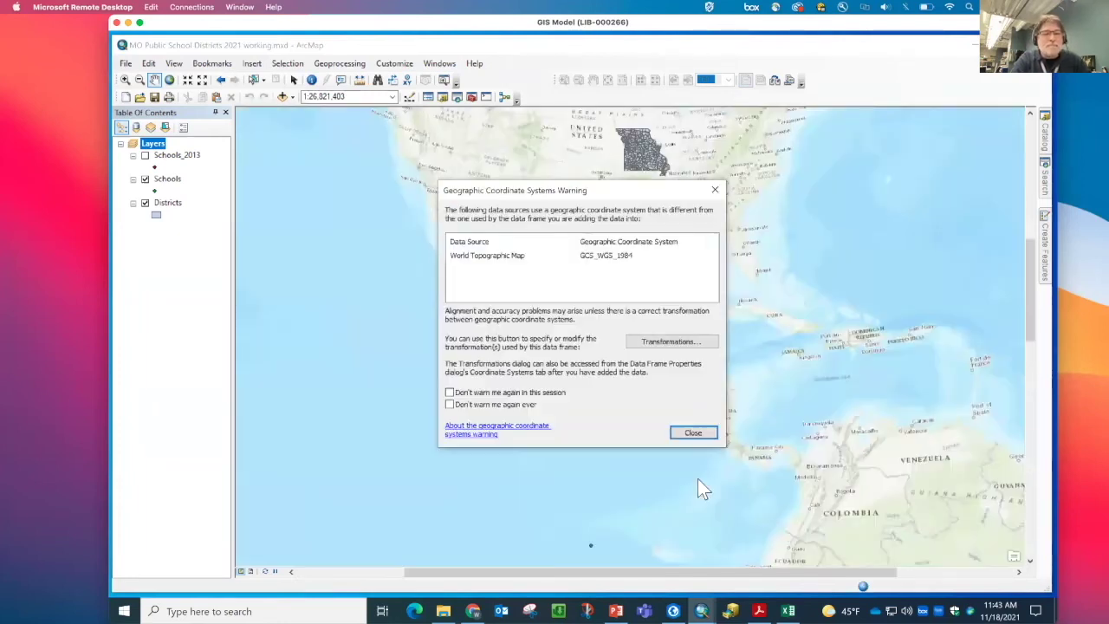
Dismiss the coordinate system warning and zoom in on the stray Schools point in the Pacific until the individual schools can be examined
left_click(685, 434)
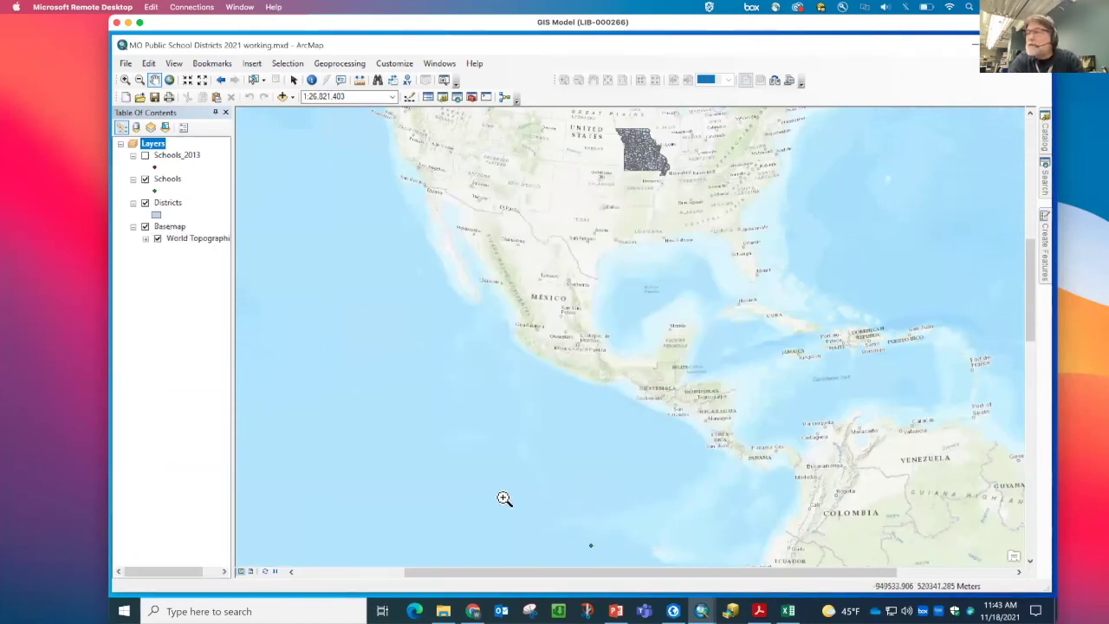
left_click_drag(578, 537, 605, 557)
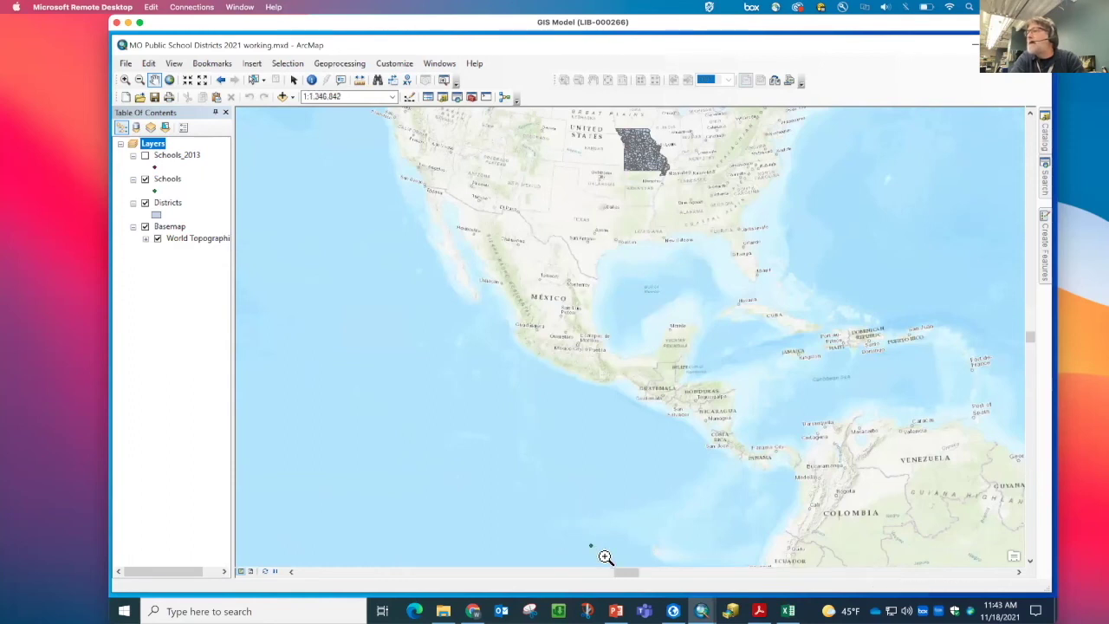
left_click_drag(576, 316, 646, 390)
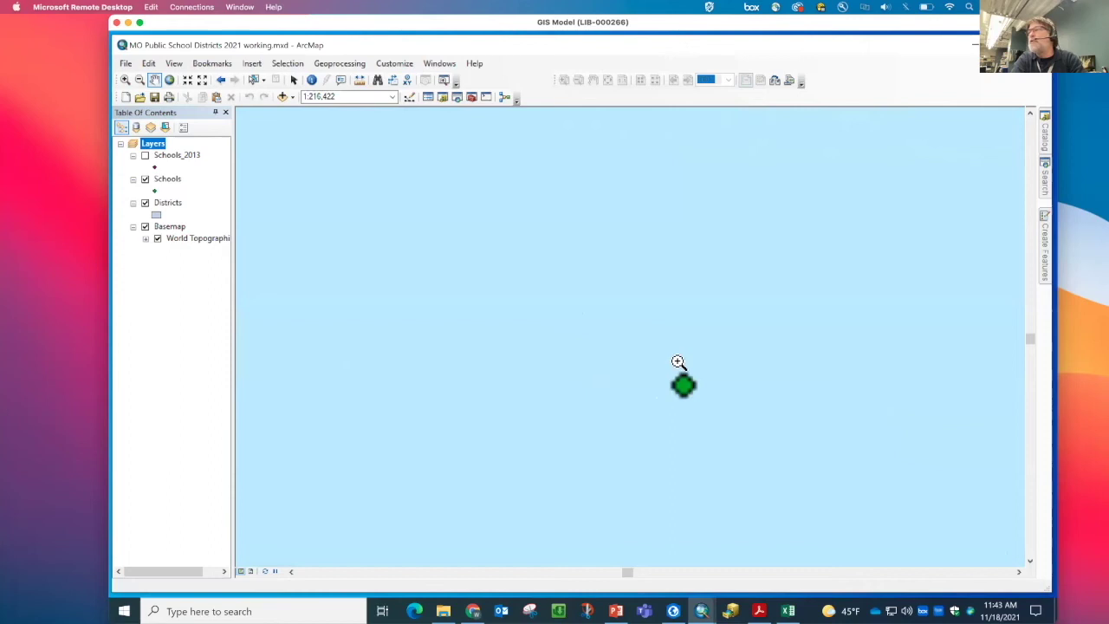
left_click_drag(663, 365, 700, 404)
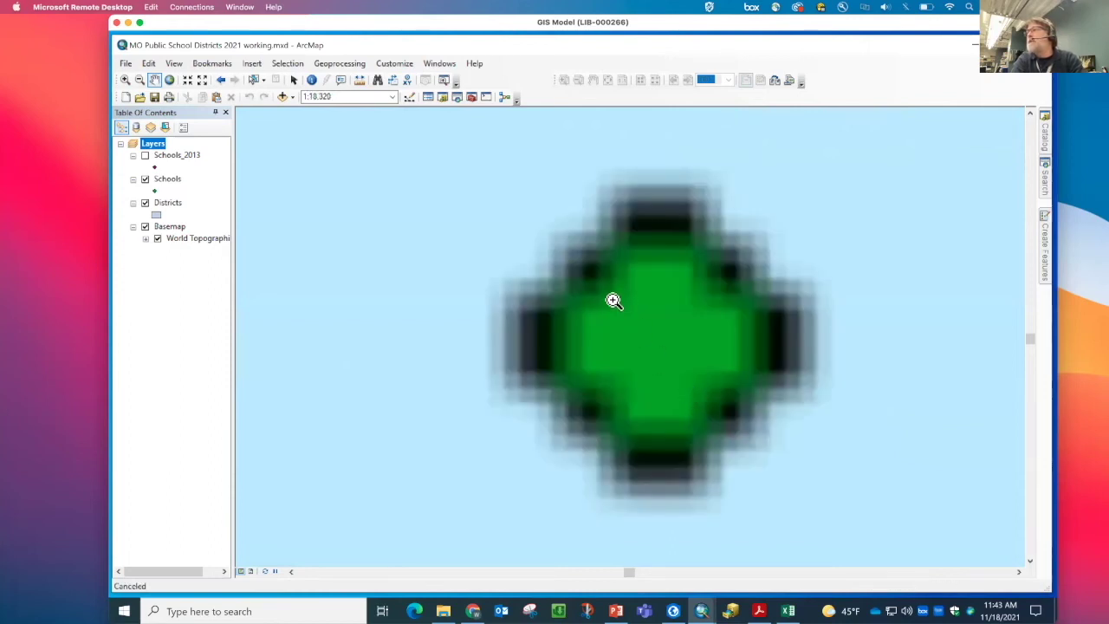
left_click_drag(680, 323, 716, 350)
left_click_drag(536, 291, 607, 359)
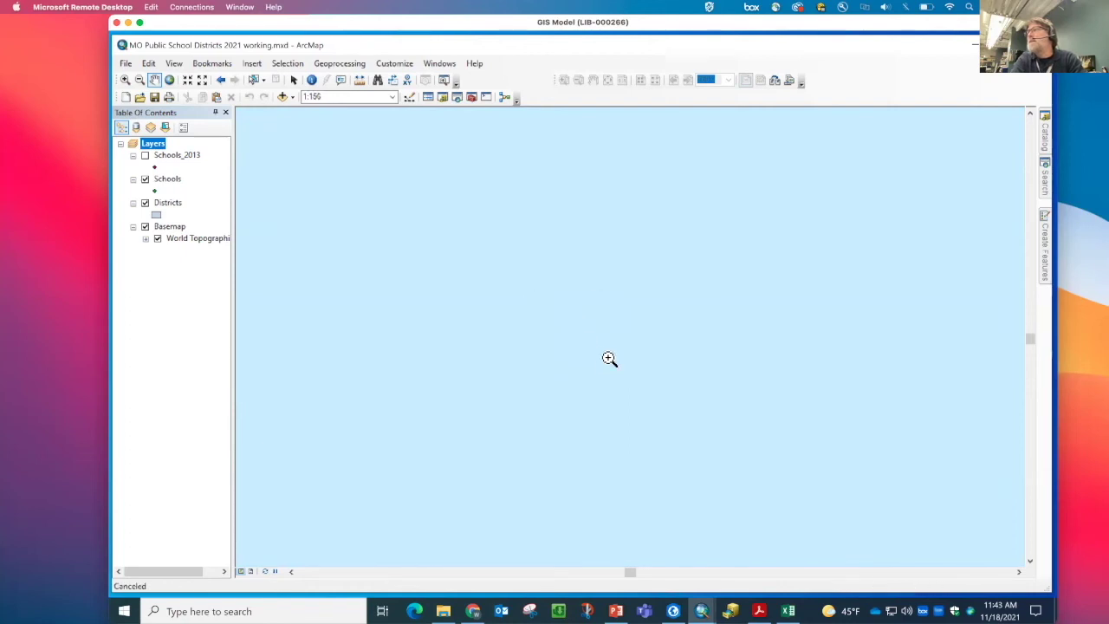
left_click_drag(724, 340, 774, 401)
left_click_drag(480, 165, 704, 340)
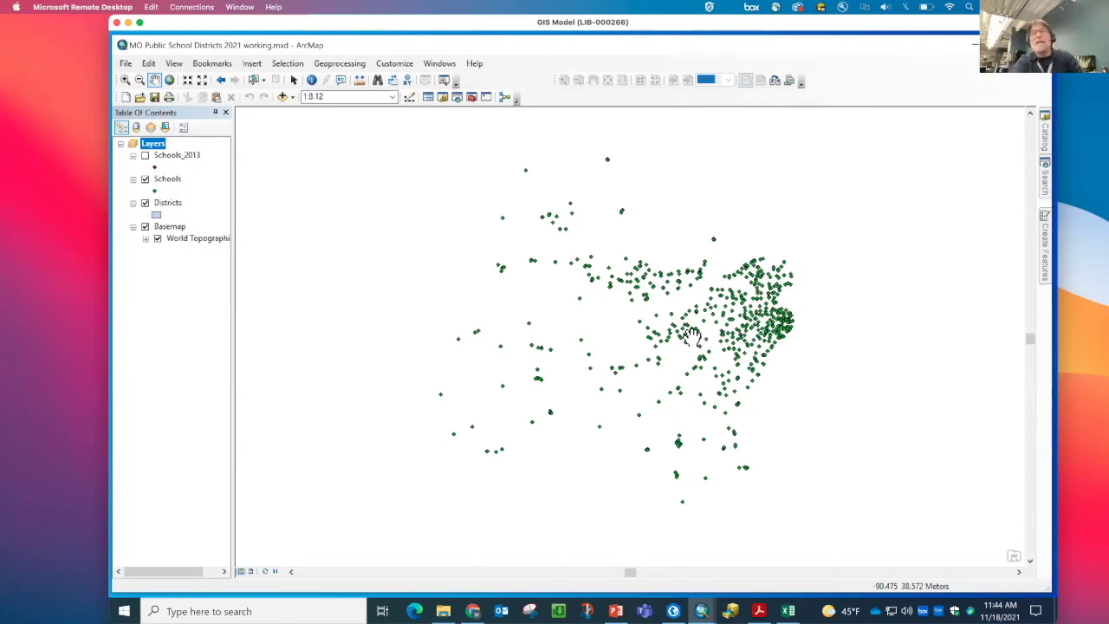
Check the projected coordinate system assigned to the Schools layer in its source properties and leave them unchanged
left_click(164, 179)
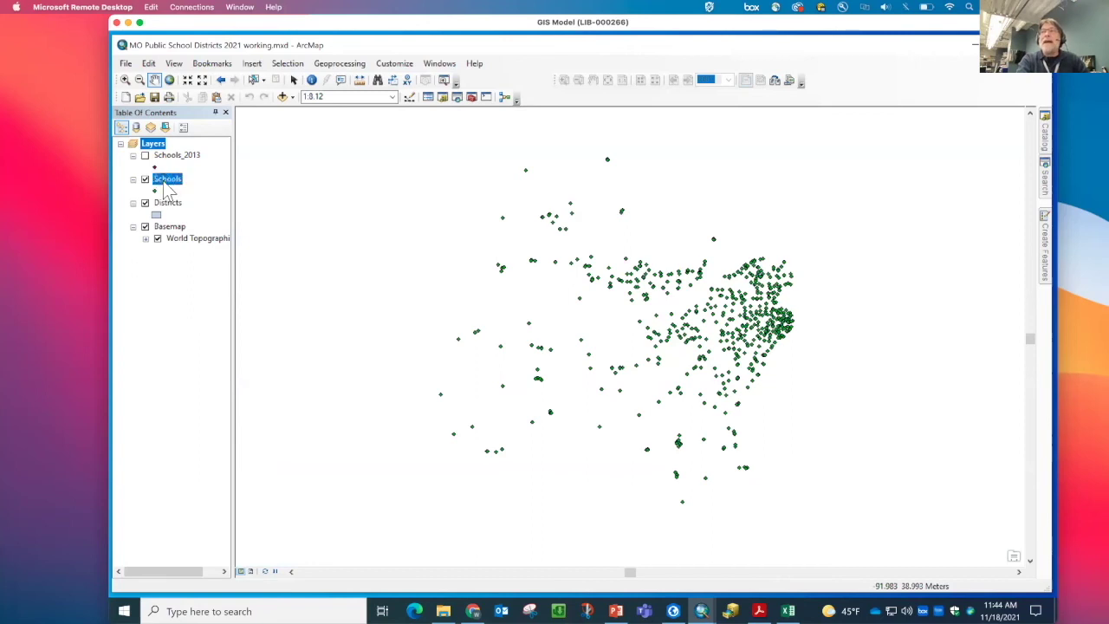
double_click(164, 179)
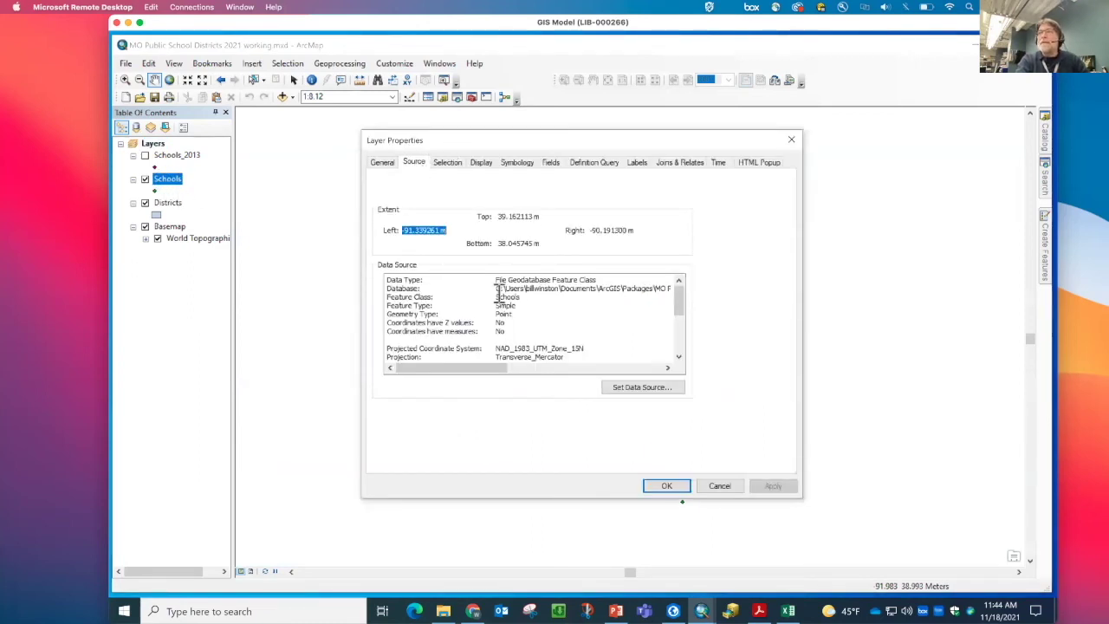
left_click_drag(591, 344, 490, 348)
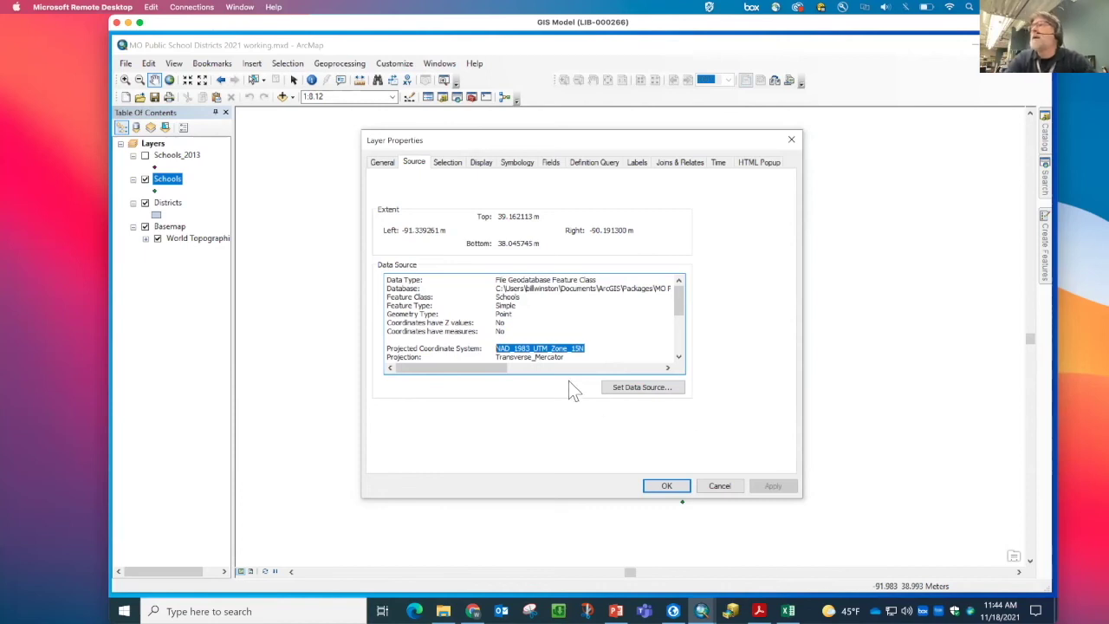
left_click(718, 486)
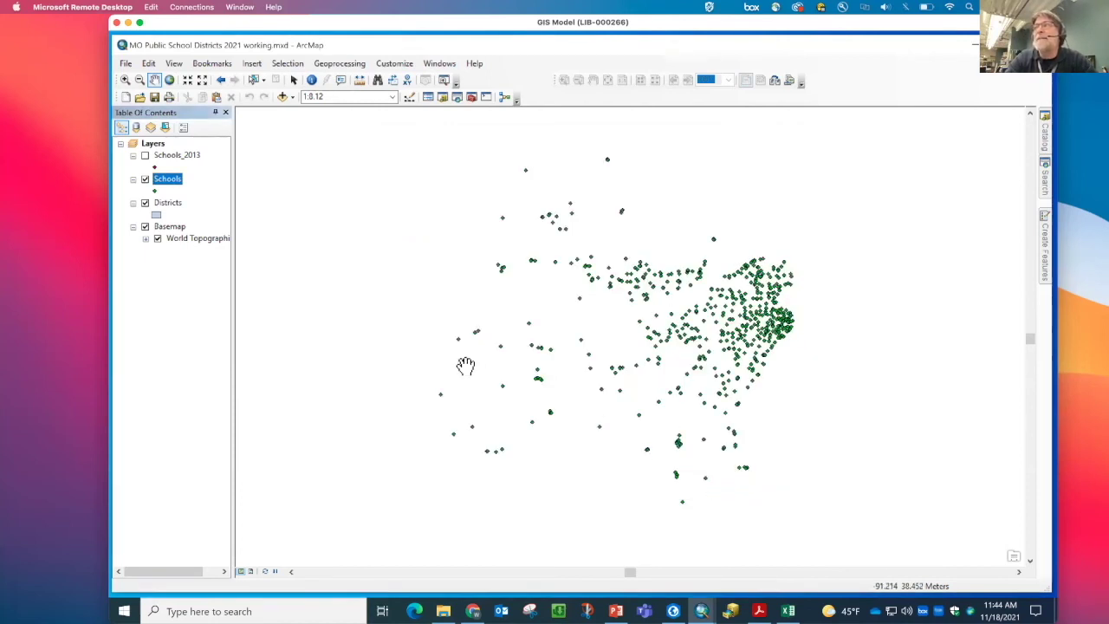
Zoom the map to the Schools_2013 layer, close School Latitude-Longitude.xlsx in Excel and return to ArcMap
left_click(176, 156, "ctrl")
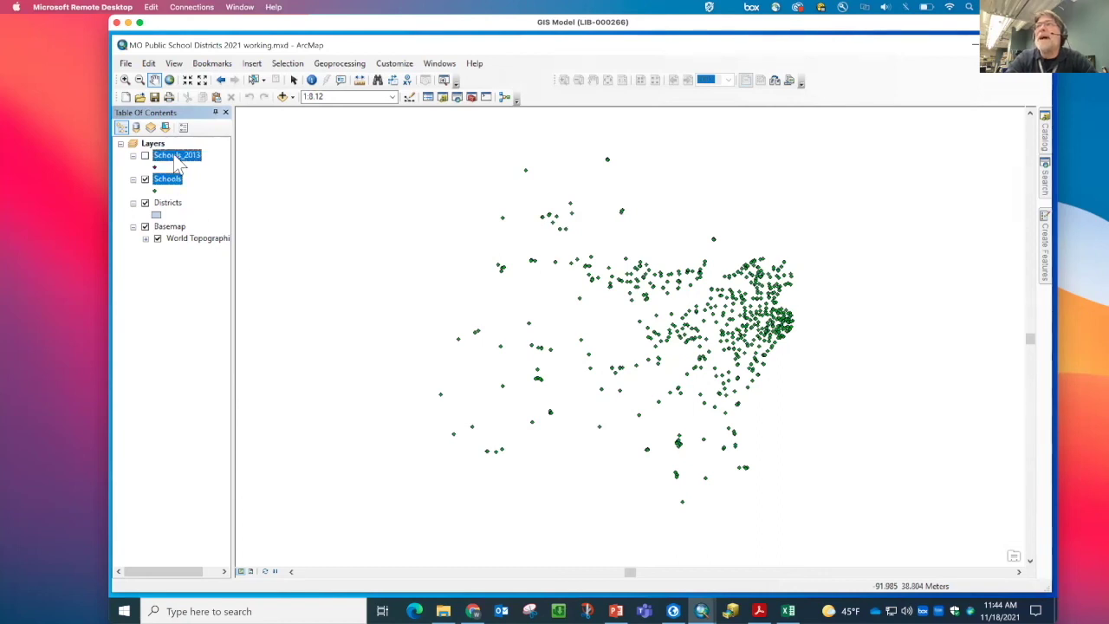
right_click(177, 164)
left_click(223, 225)
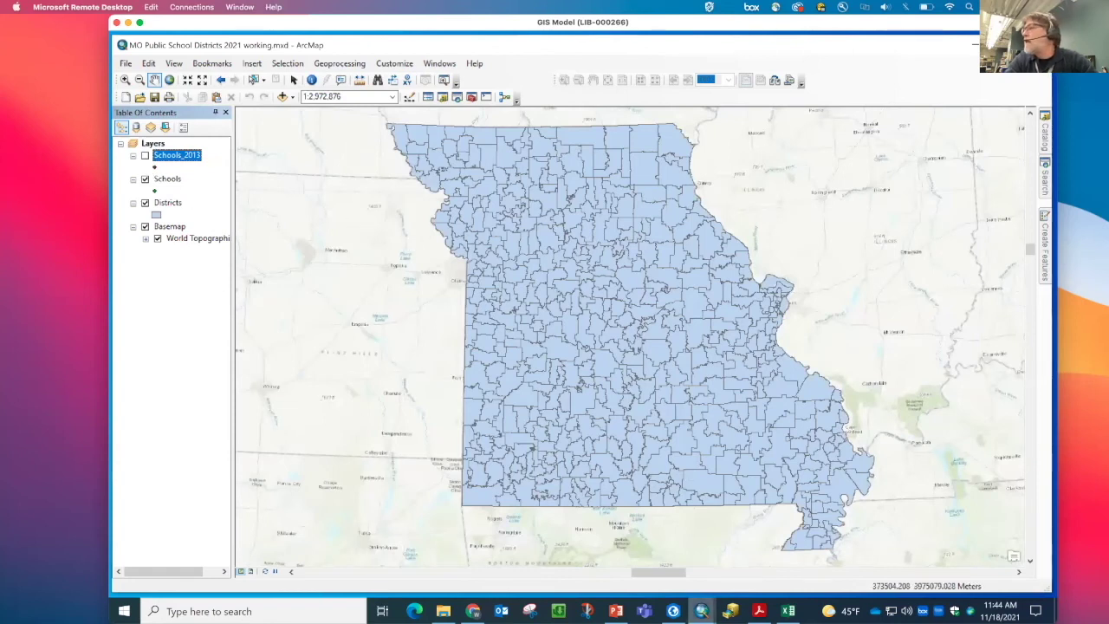
left_click(788, 610)
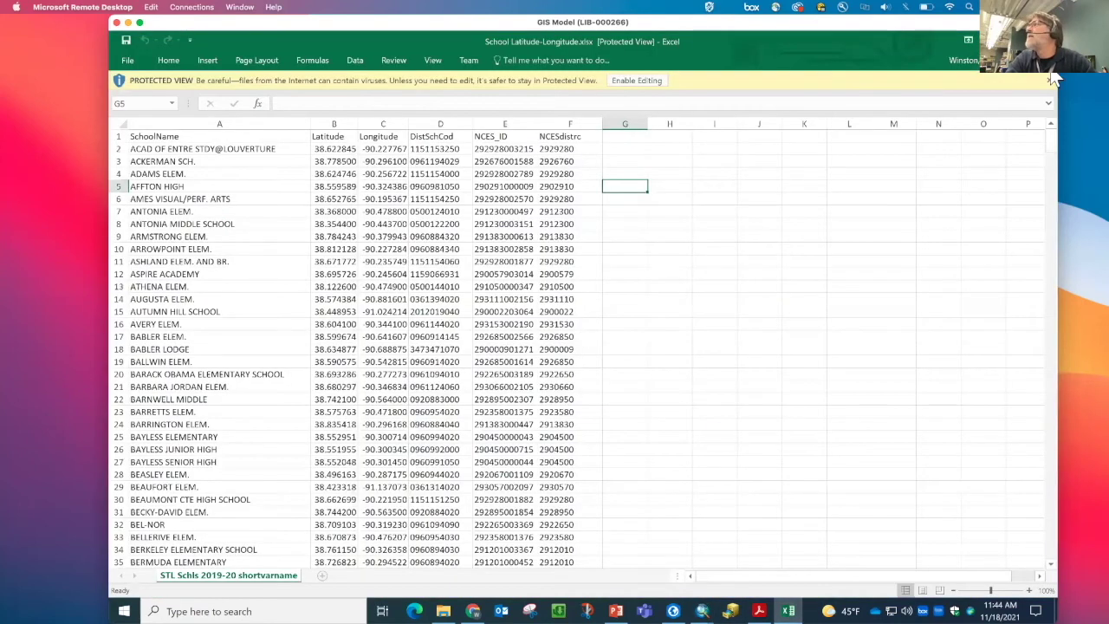
key("alt+Tab")
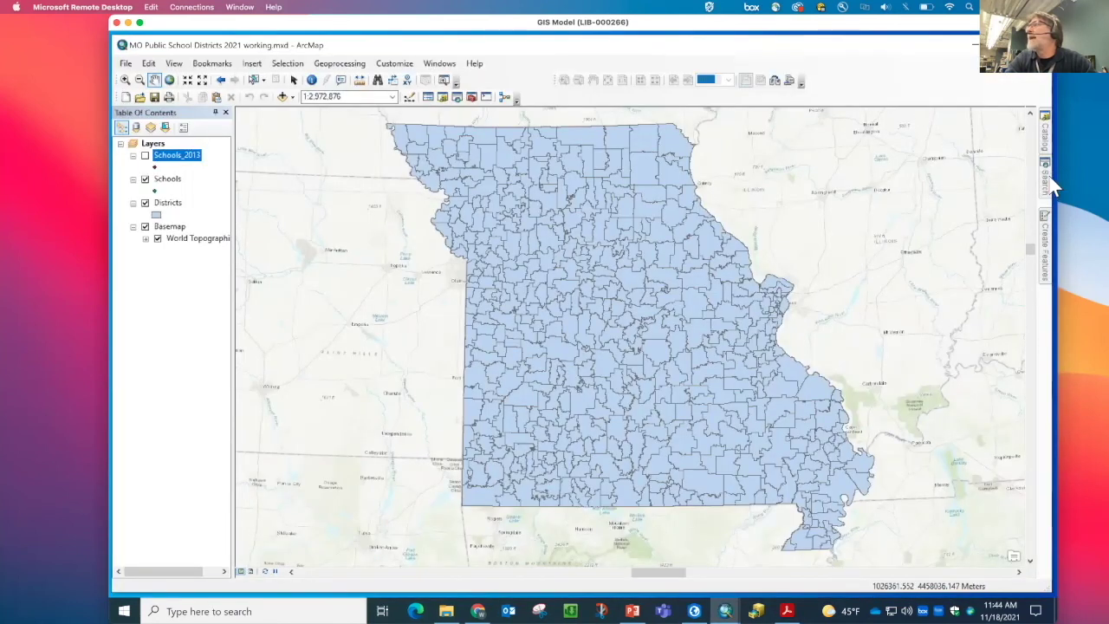
Add the 'STL Schls 2019-20 shortvarname$' sheet of School Latitude-Longitude.xlsx from the desktop's GeodesyDemo folder to the map
left_click(1045, 148)
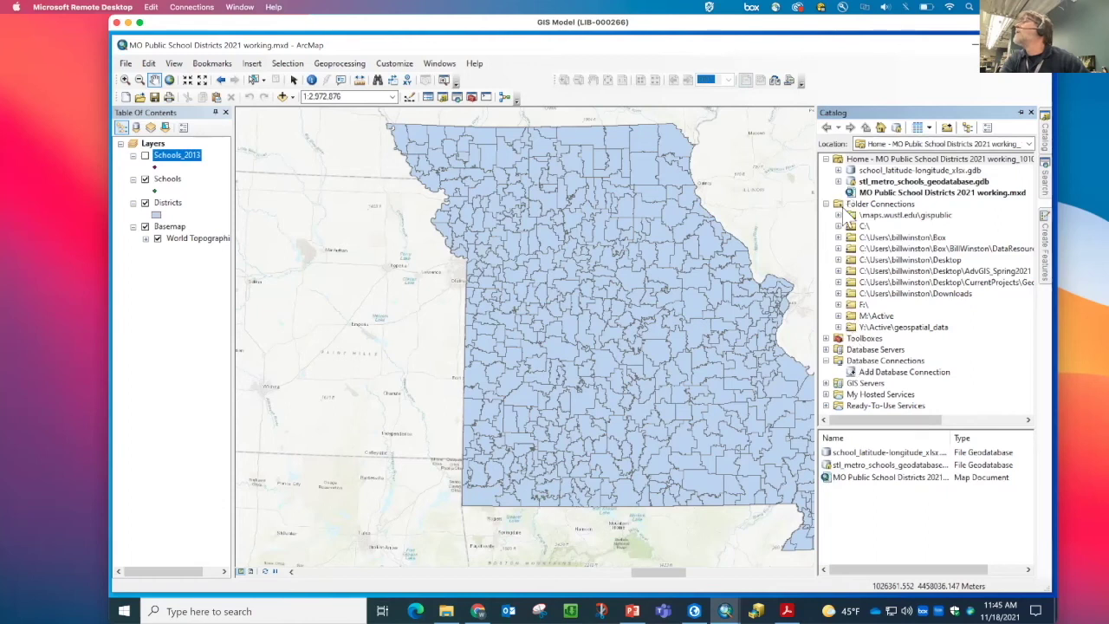
left_click(837, 259)
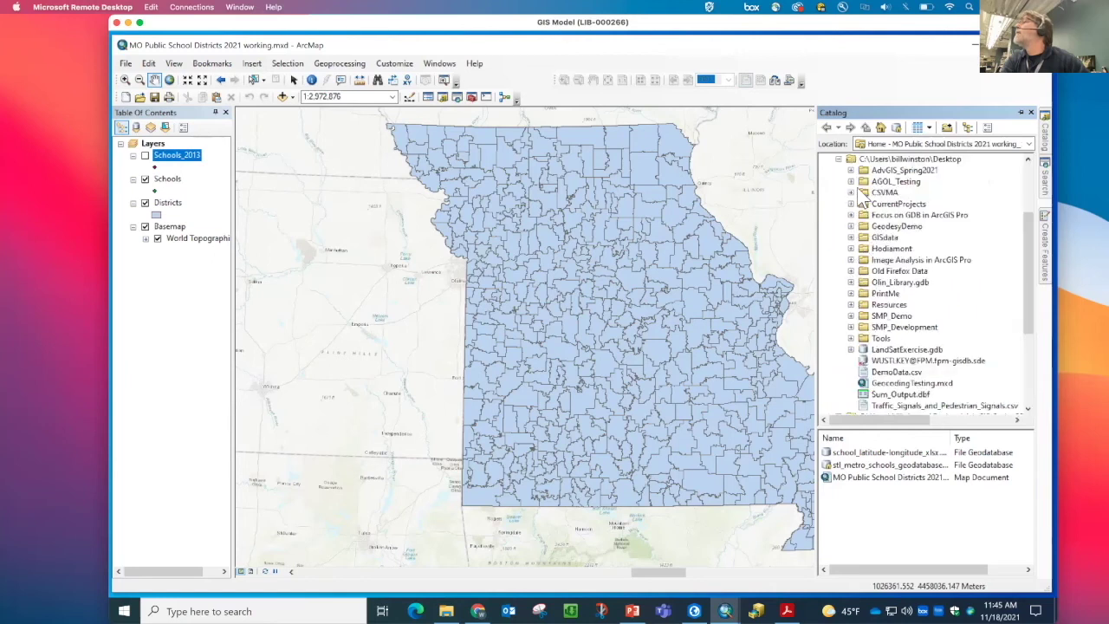
left_click(851, 226)
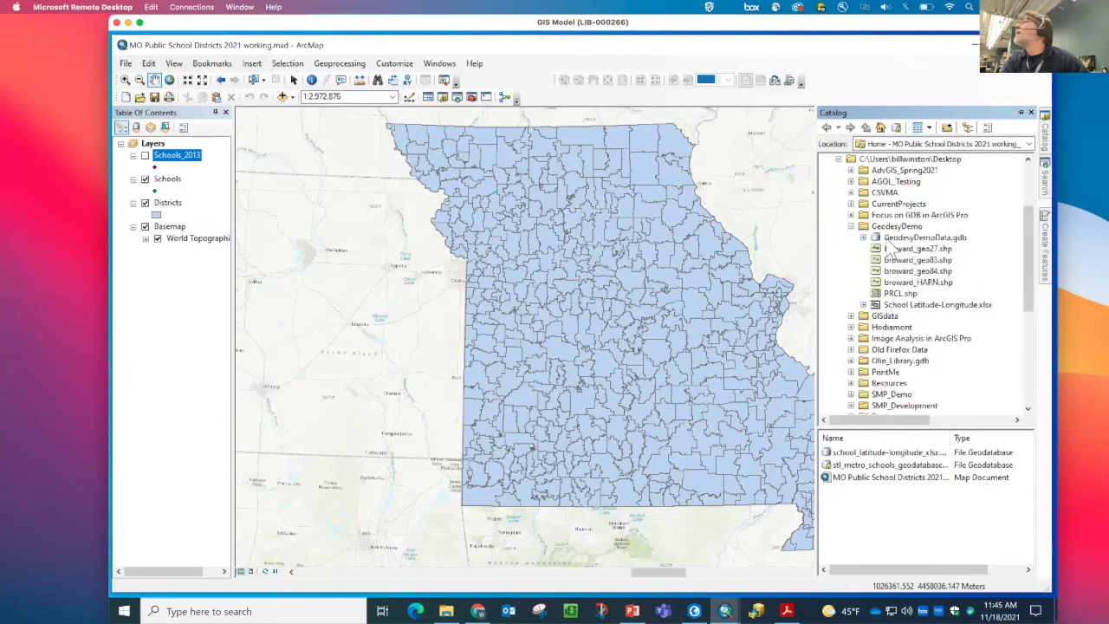
left_click(862, 304)
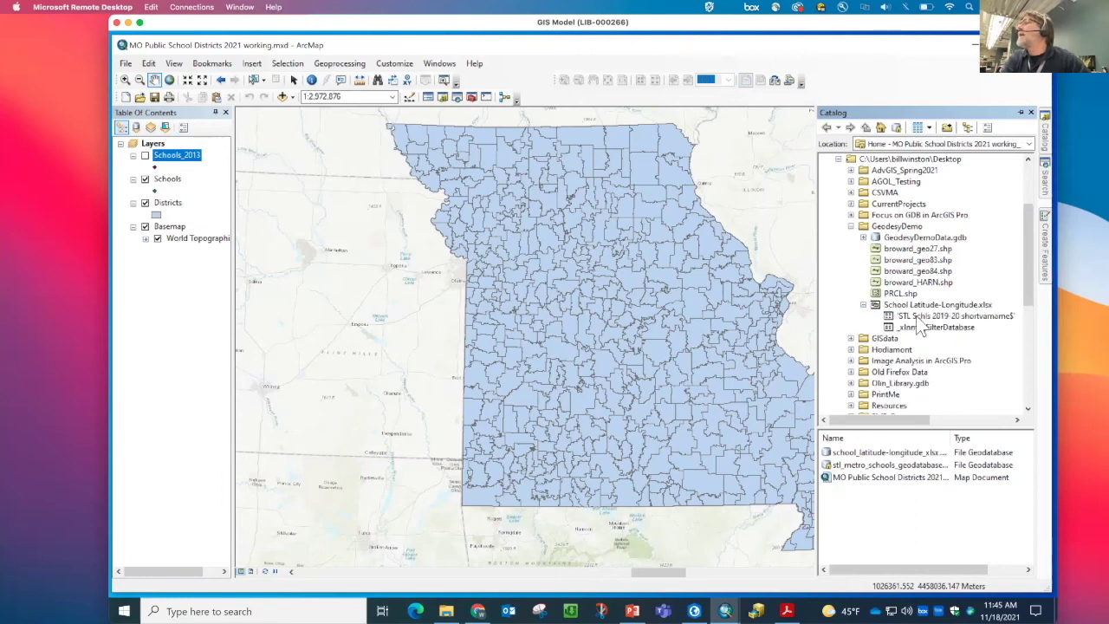
left_click_drag(923, 316, 433, 346)
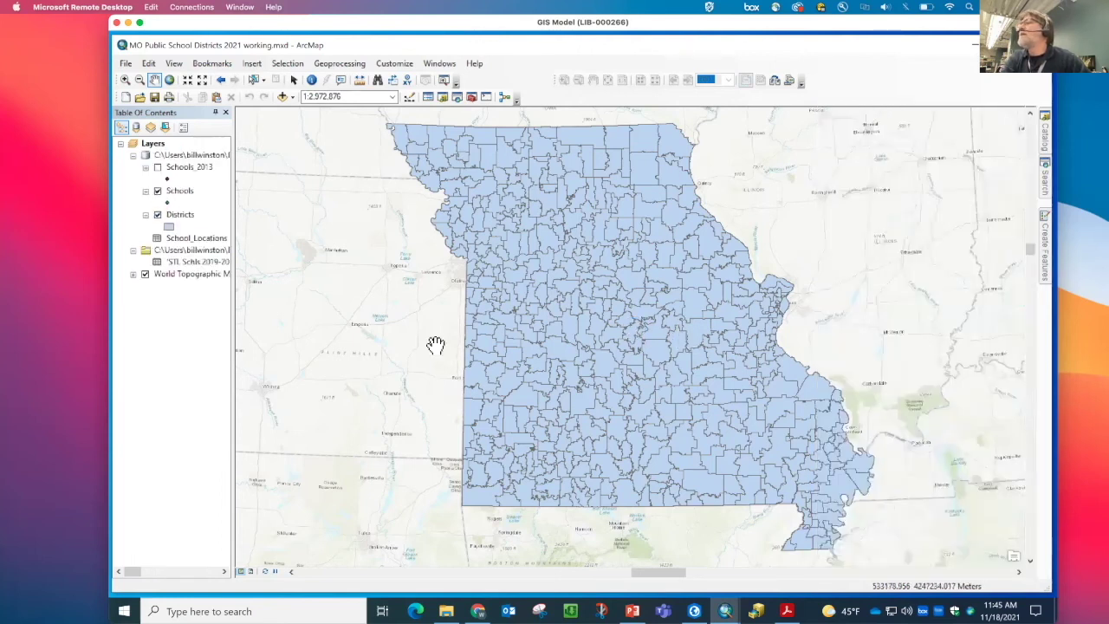
Open the added STL Schls 2019-20 table, review its Latitude and Longitude fields and close it
right_click(184, 261)
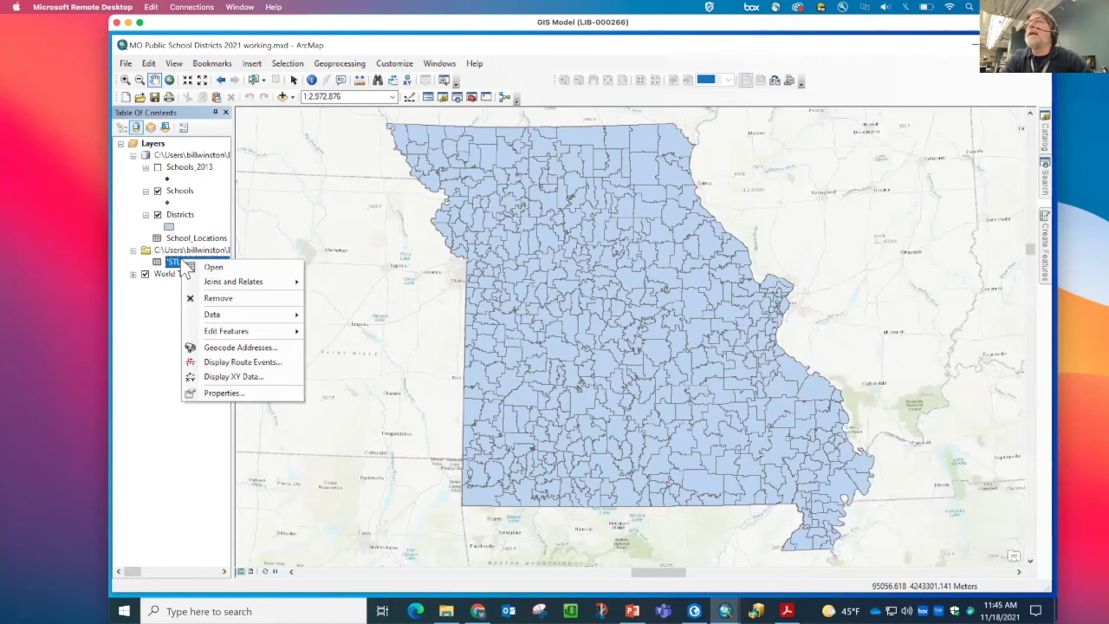
left_click(214, 268)
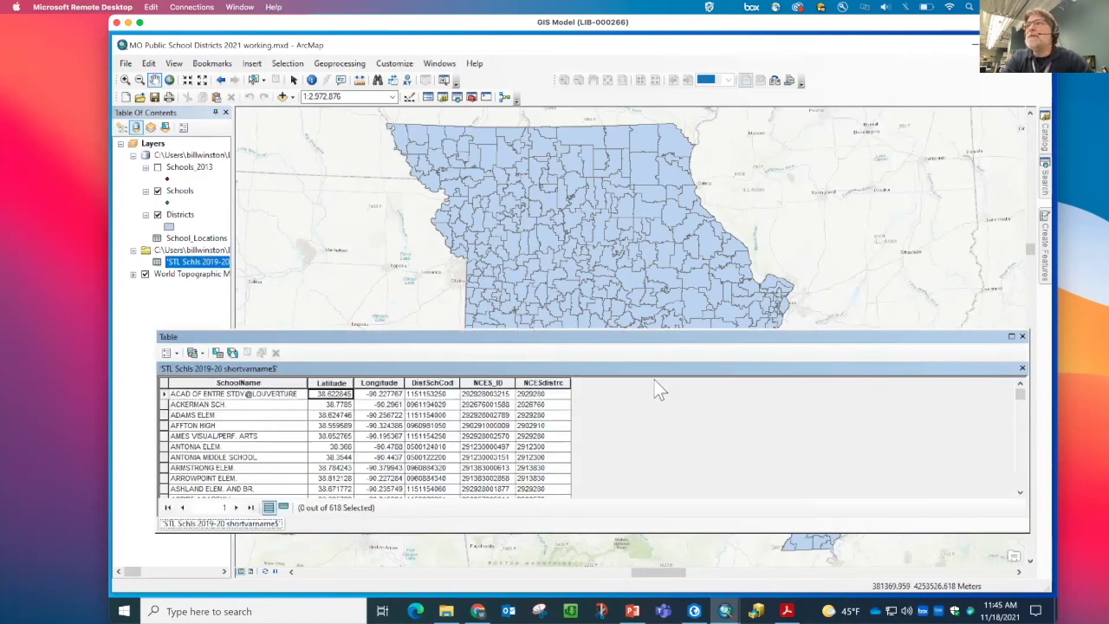
left_click(1016, 337)
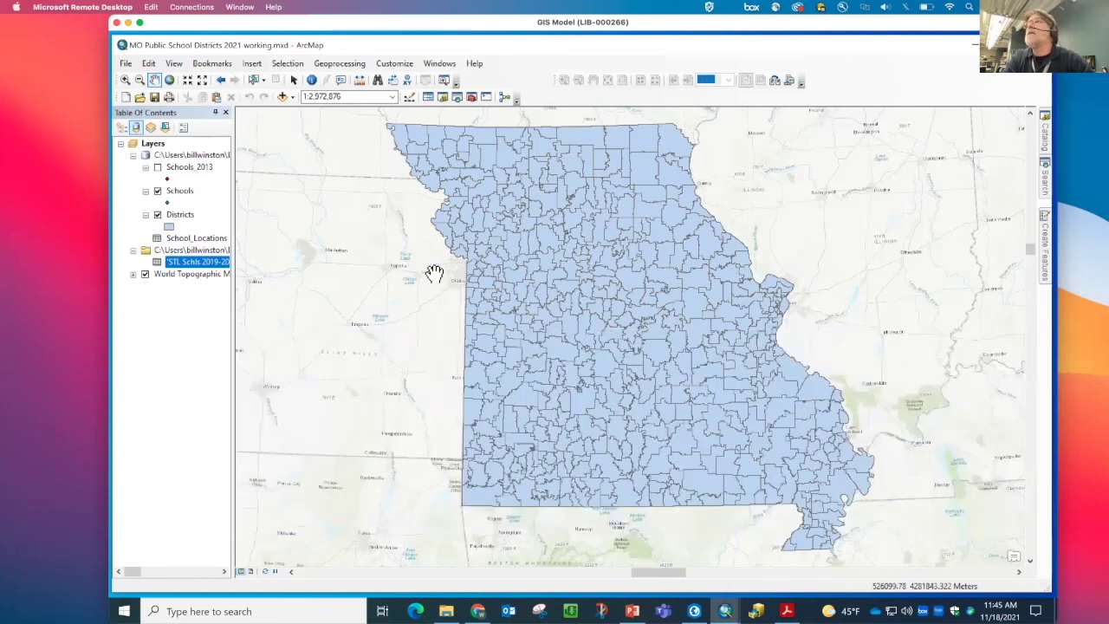
Start Display XY Data for the STL Schls 2019-20 table and search the coordinate systems for WGS 1984
right_click(183, 262)
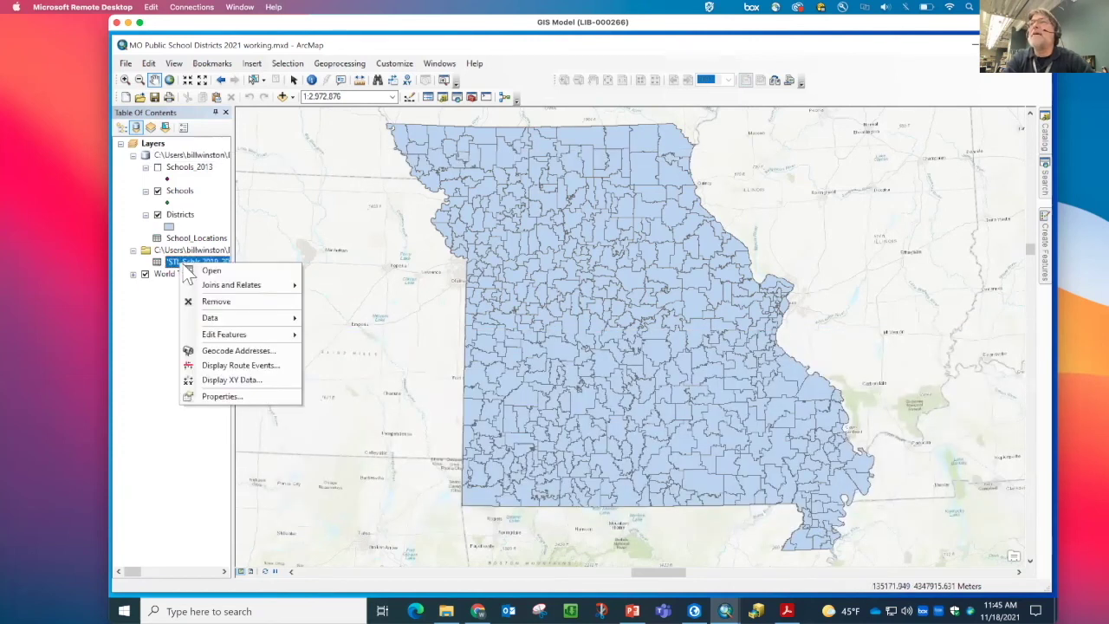
left_click(226, 382)
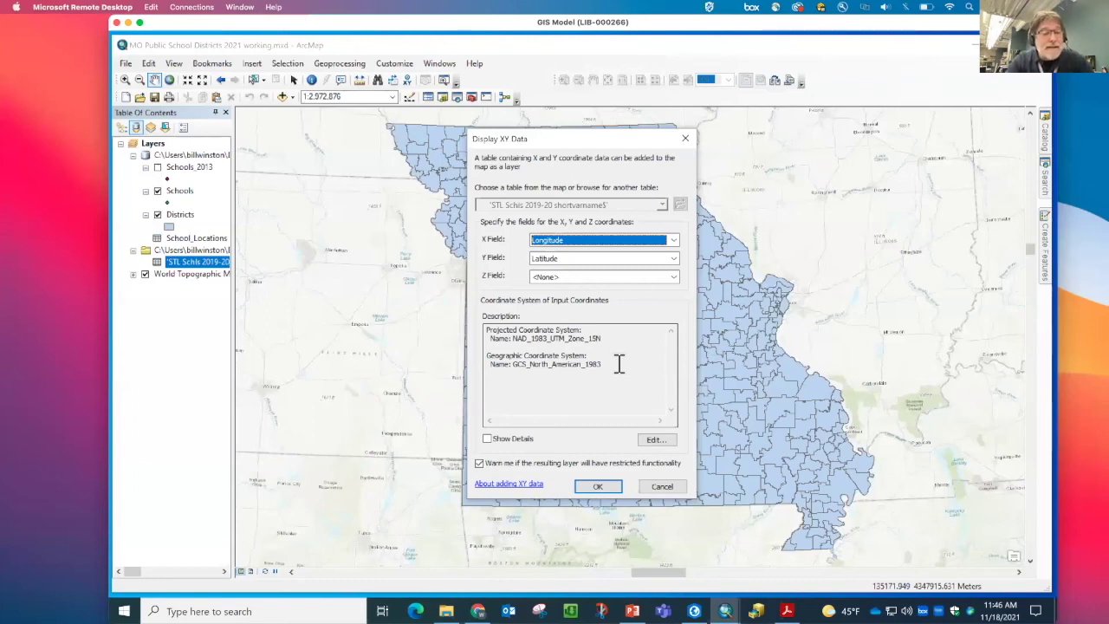
left_click(655, 438)
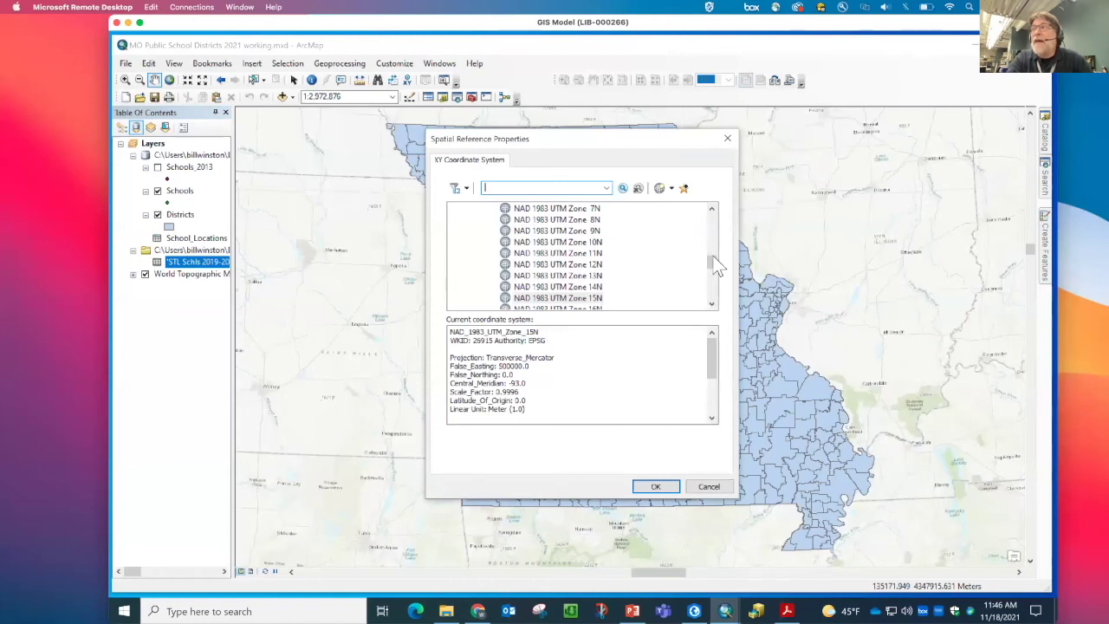
left_click_drag(715, 270, 711, 206)
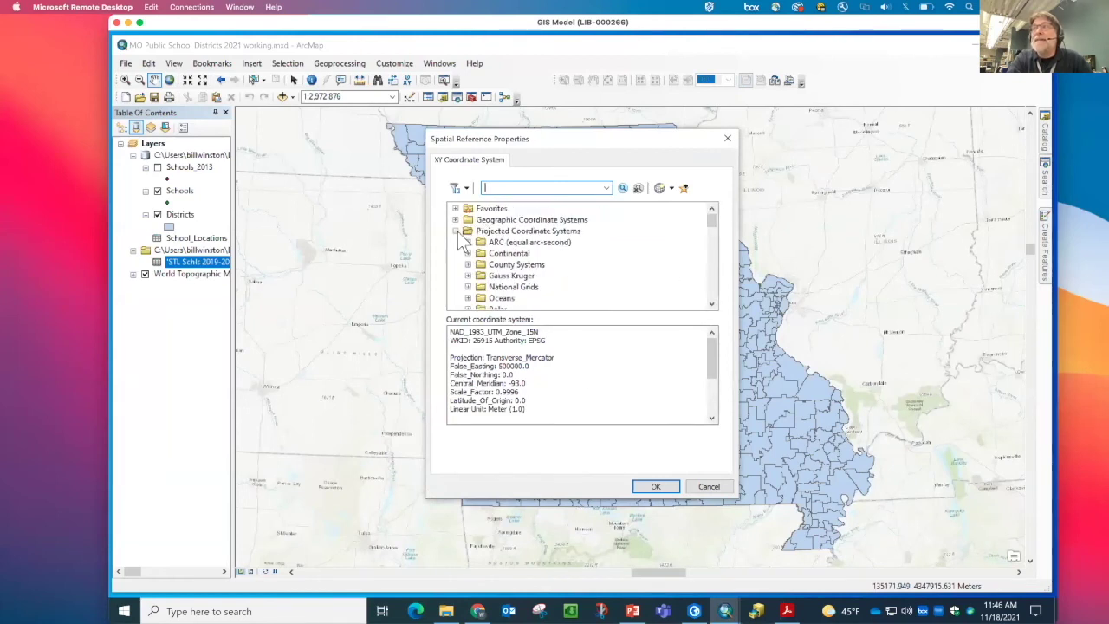
left_click(456, 231)
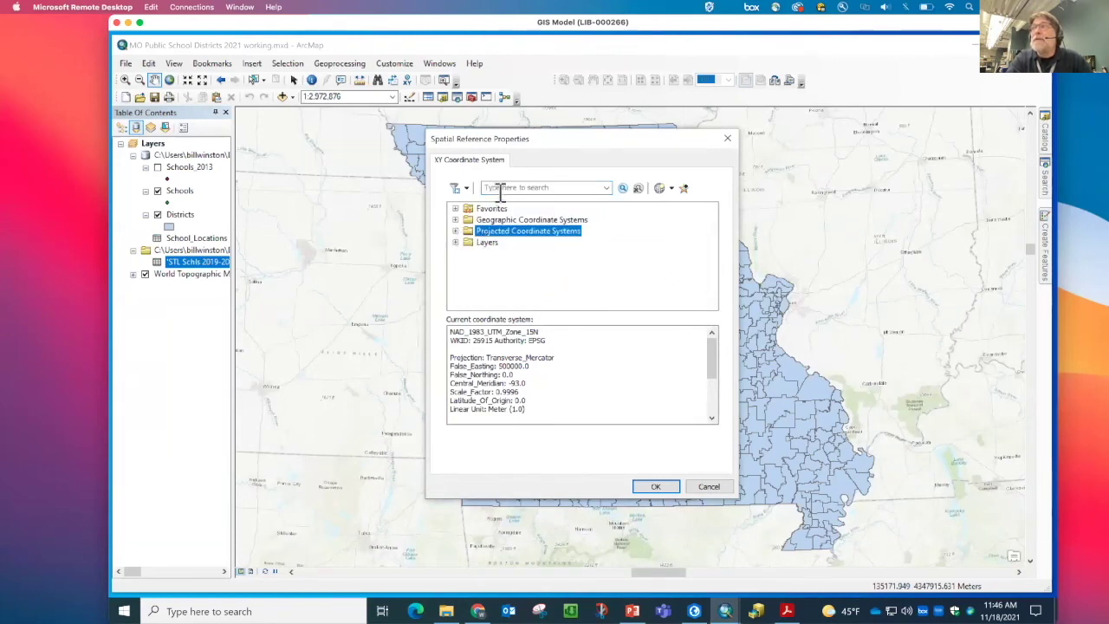
left_click(543, 186)
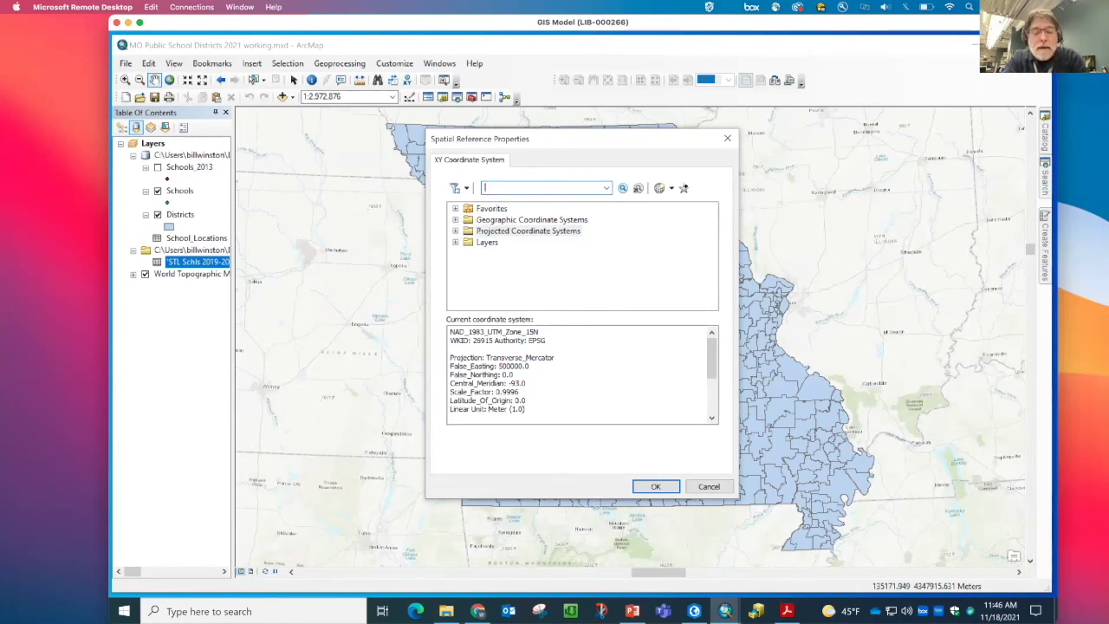
type("WGS 1984")
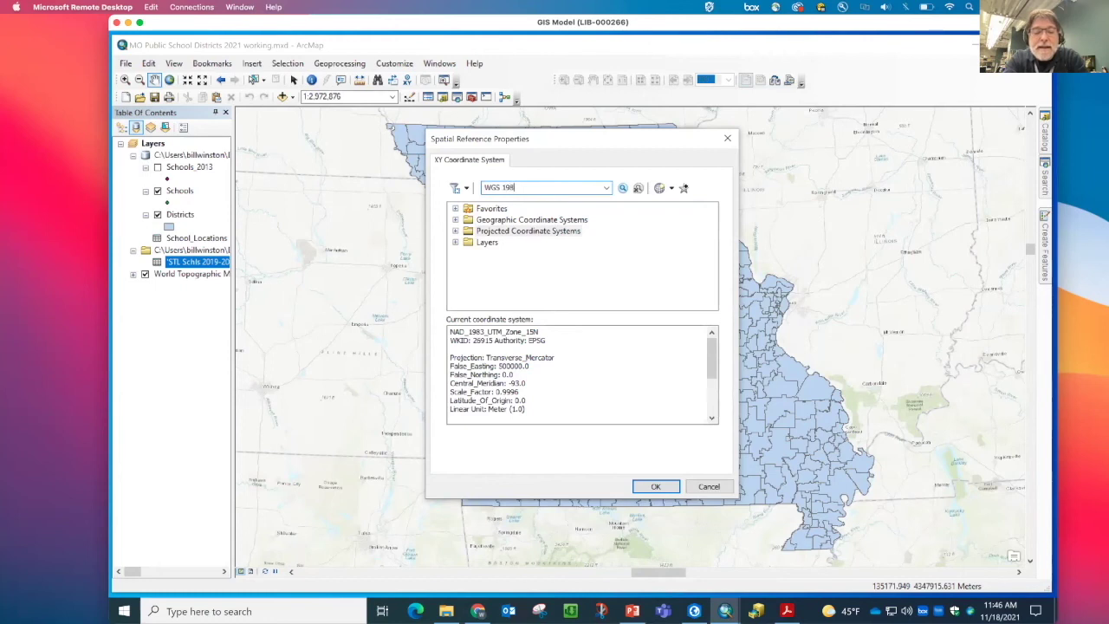
key("Return")
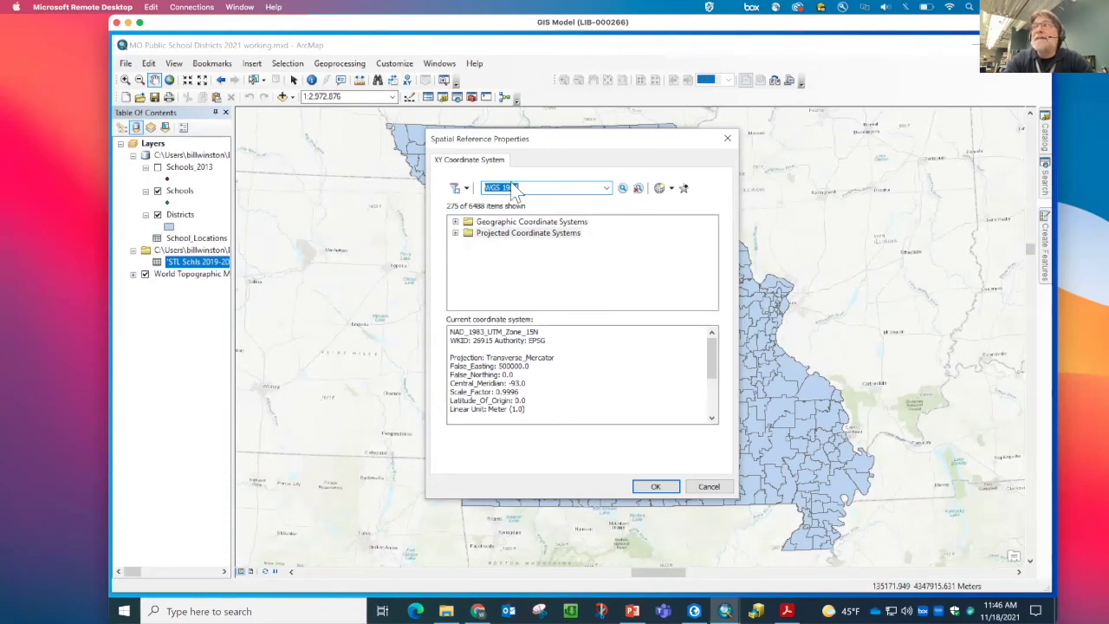
Plot the STL Schls 2019-20 table using the geographic coordinate system WGS 1984 and turn on the Schools_2013 layer
left_click(457, 222)
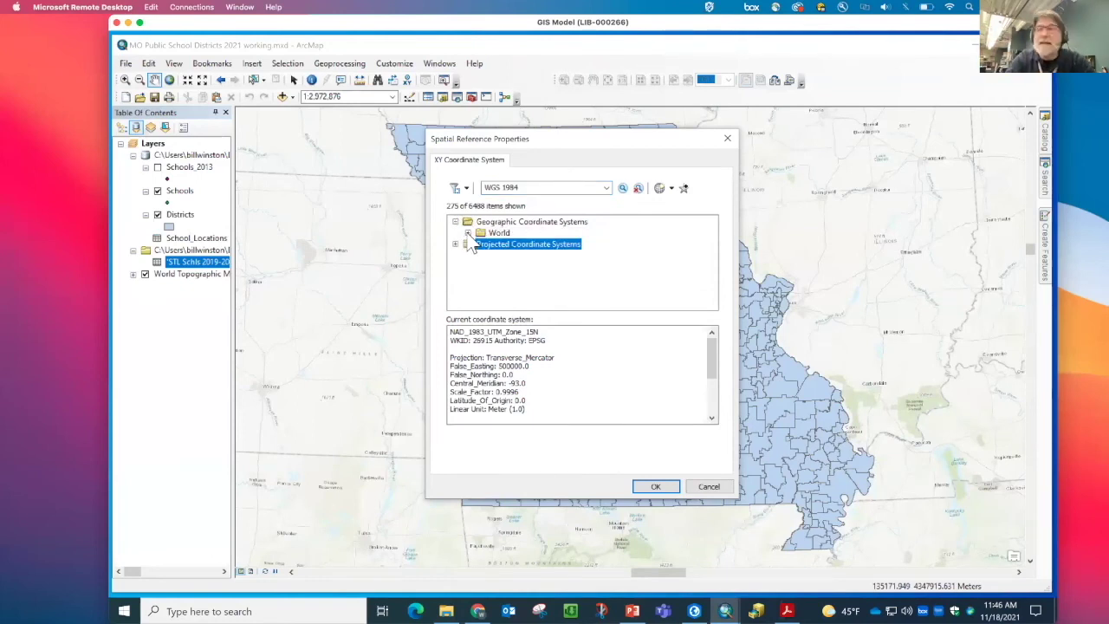
left_click(467, 234)
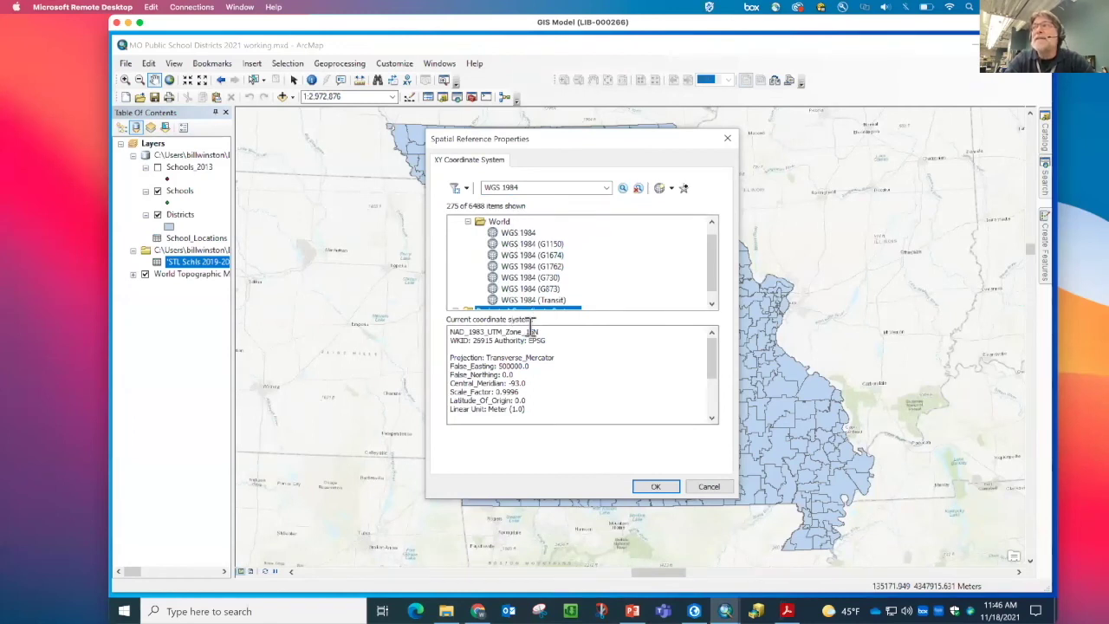
left_click(531, 236)
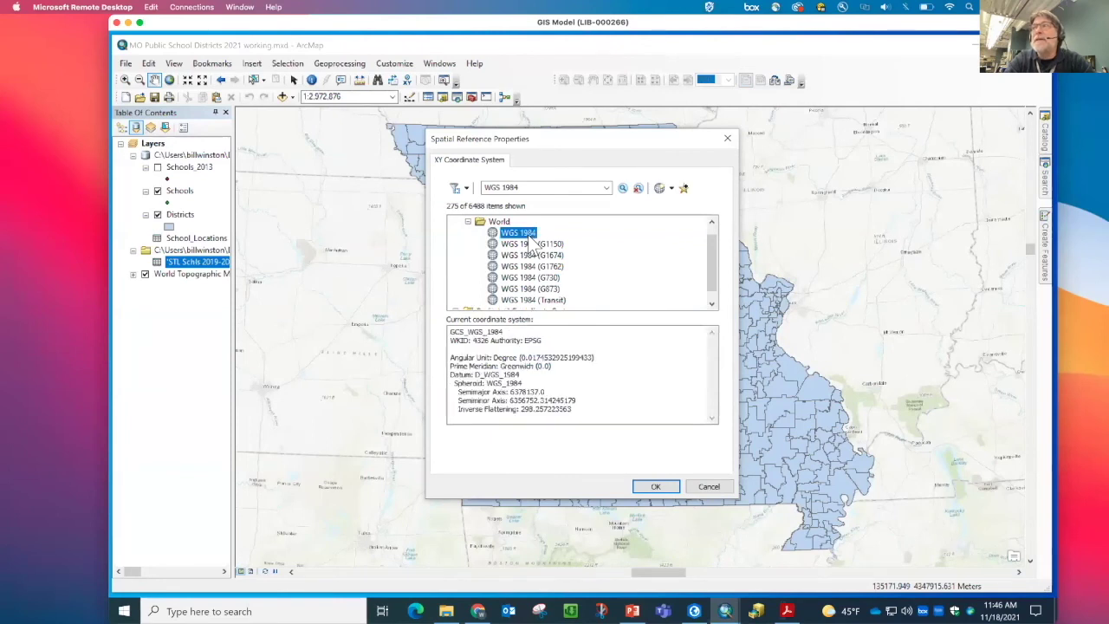
left_click(645, 487)
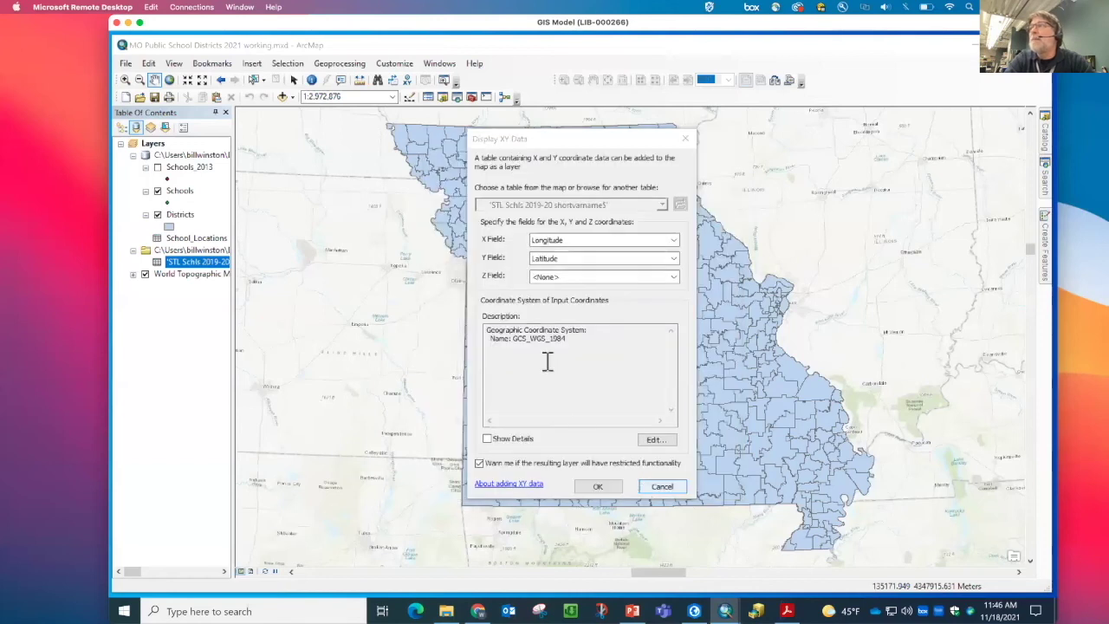
left_click(600, 486)
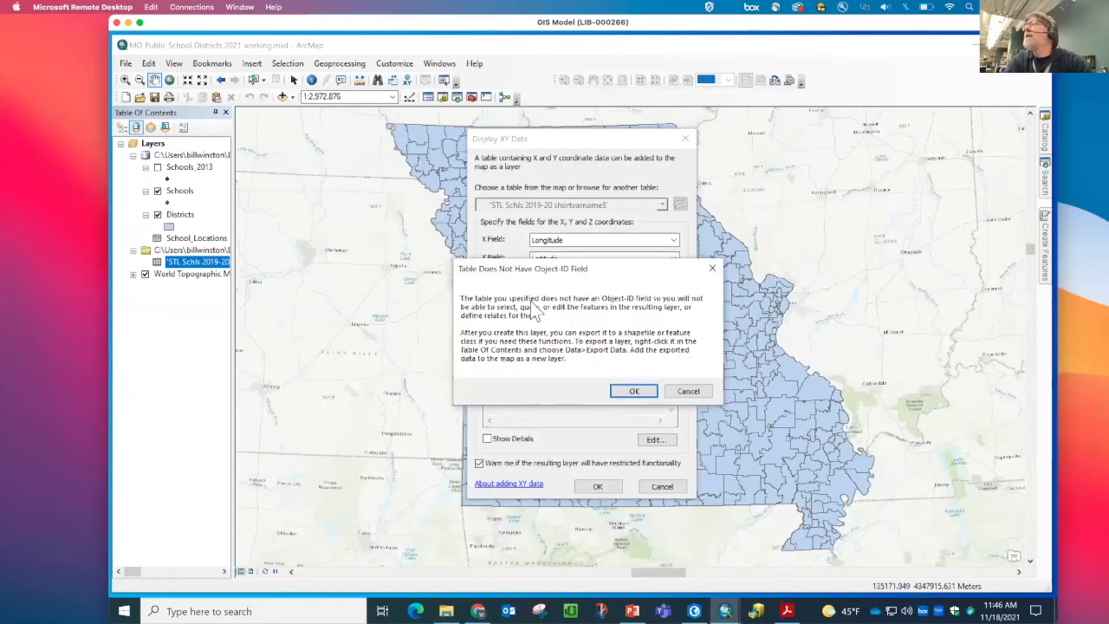
left_click(632, 391)
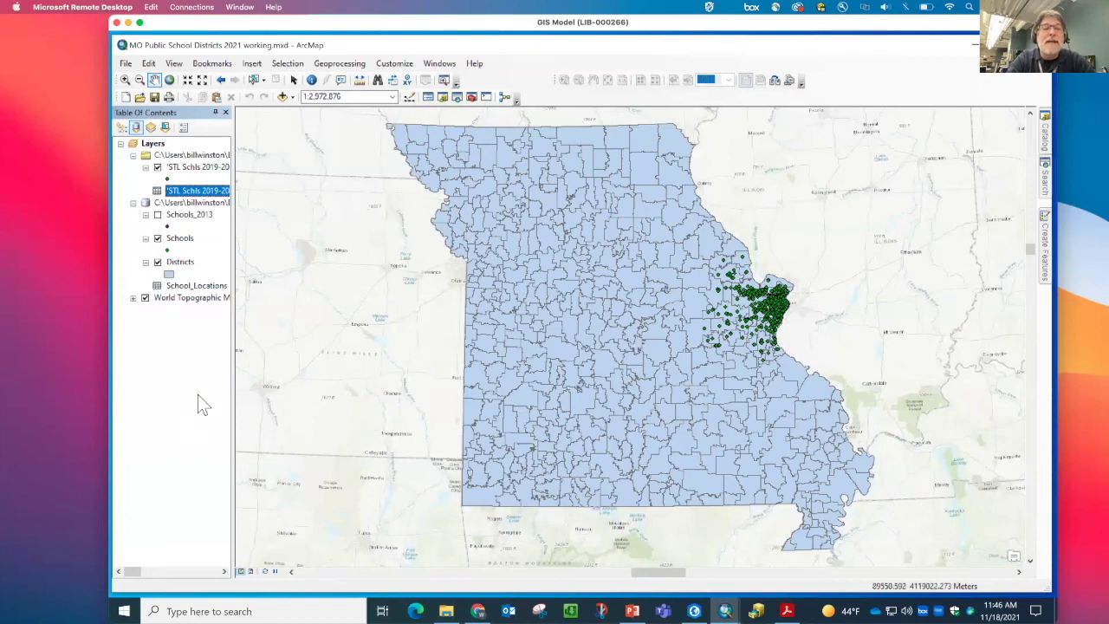
left_click(157, 214)
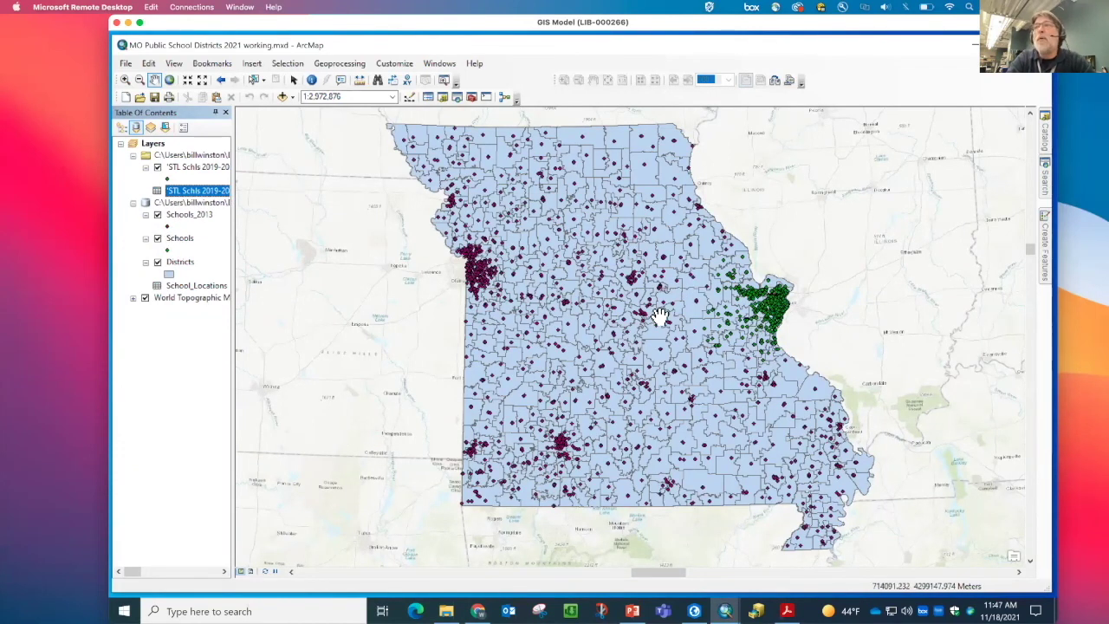
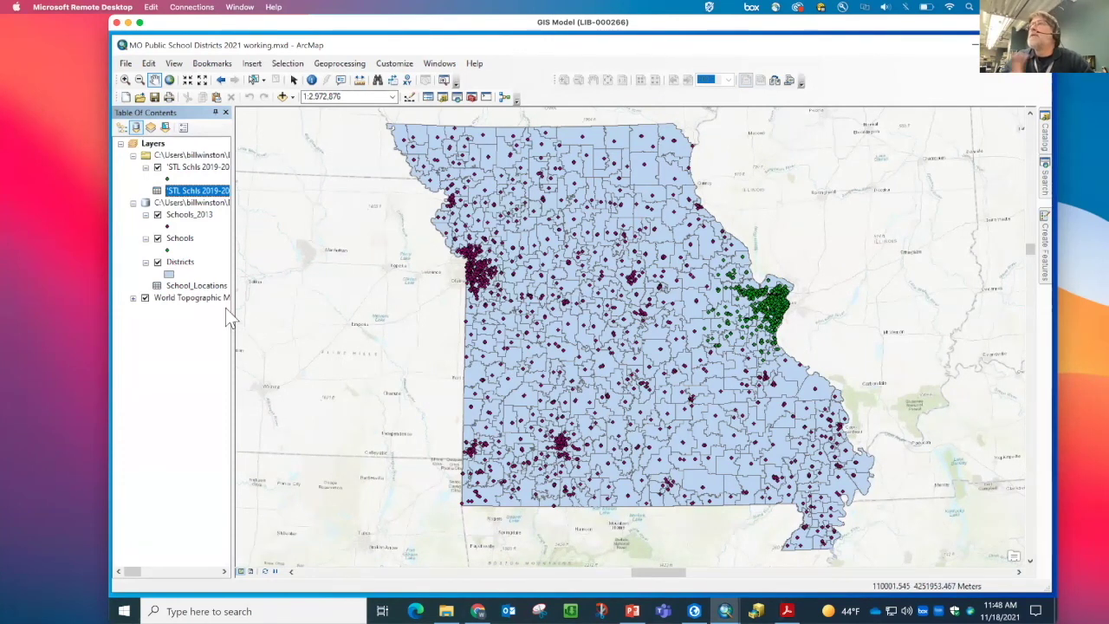
Minimize ArcMap, switch to the GAW2021_Geodesy_Demo project in ArcGIS Pro and insert a new map
left_click(973, 45)
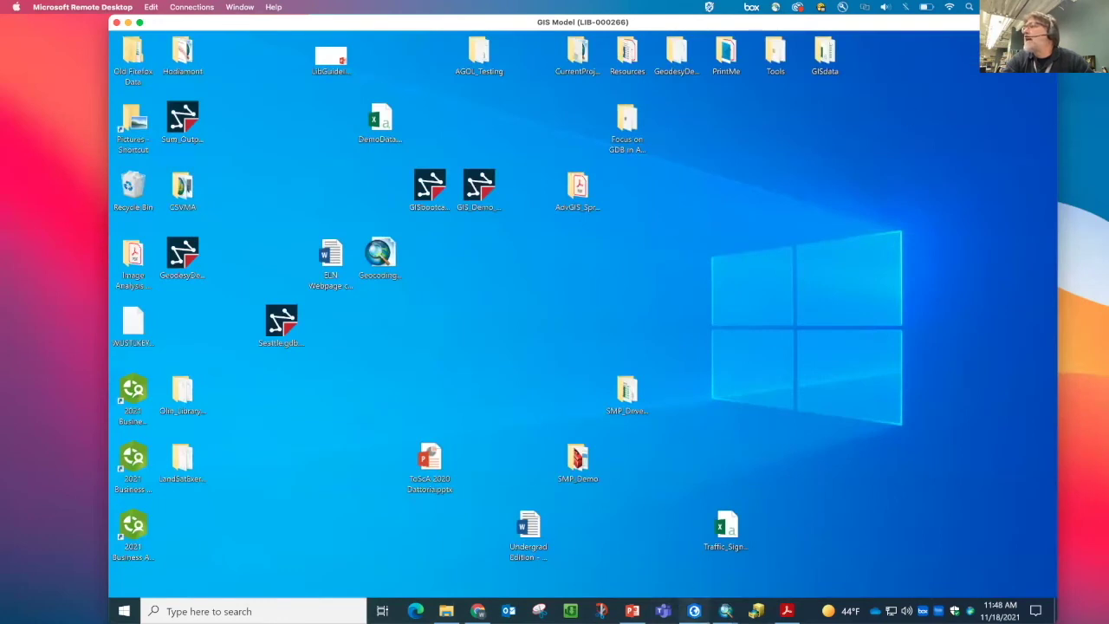
left_click(693, 611)
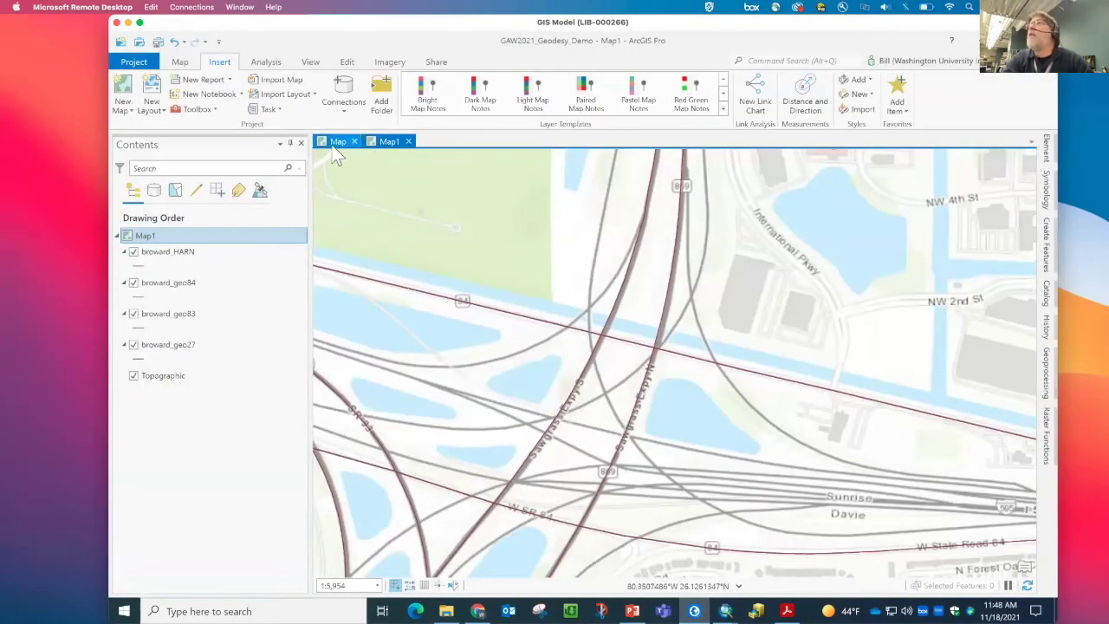
left_click(123, 87)
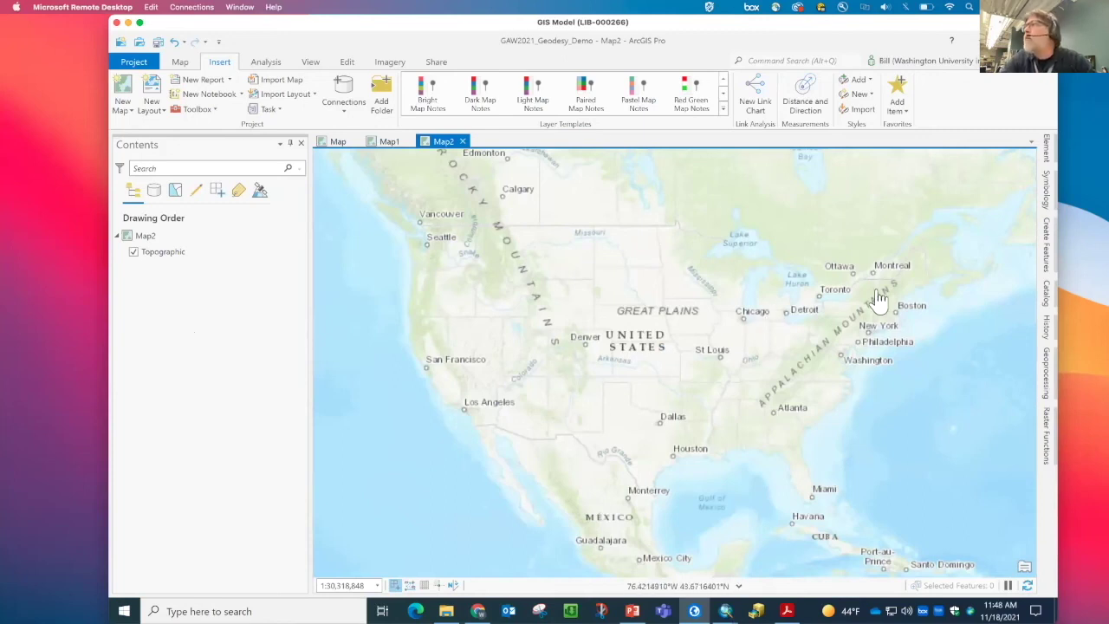
Add the CCbuildings_UNK feature class from GeodesyDemoData.gdb to the new map and zoom to the layer
left_click(1044, 286)
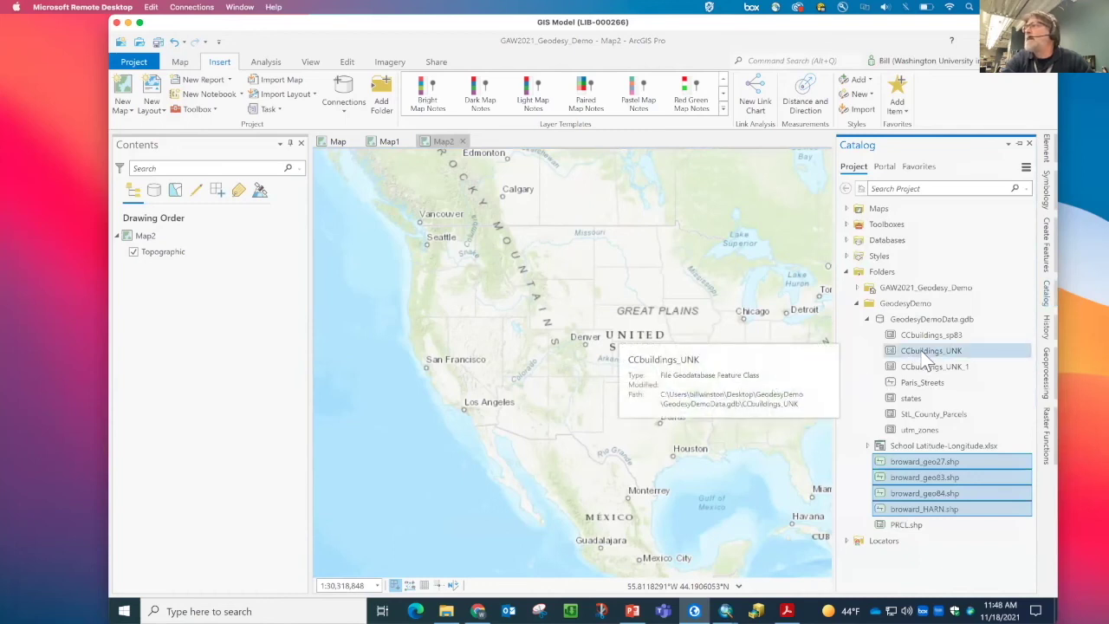
left_click_drag(923, 352, 725, 321)
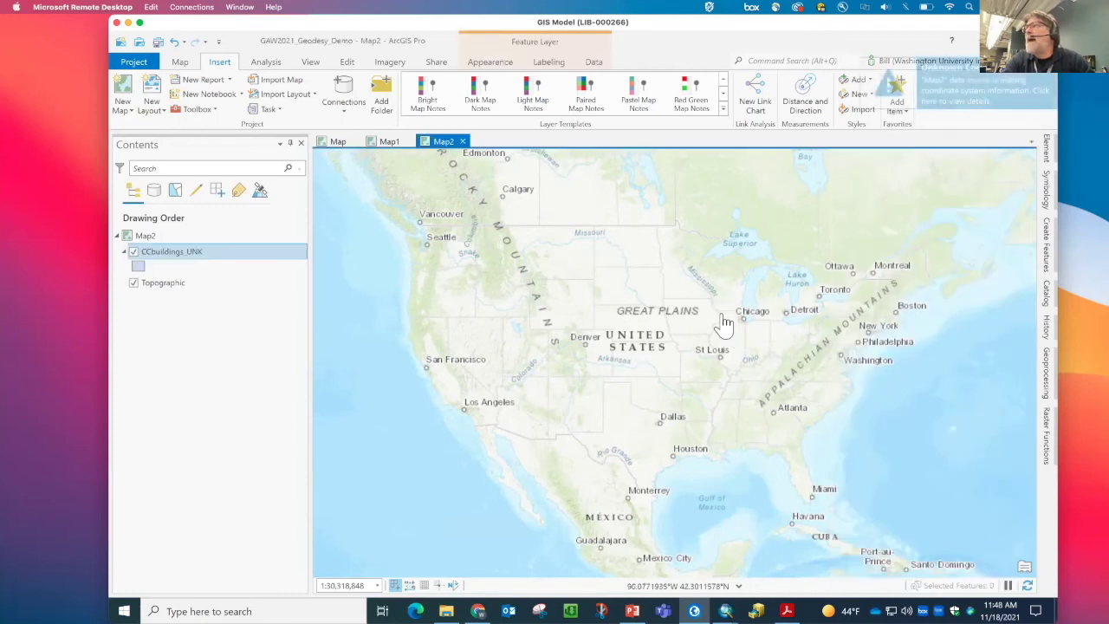
right_click(178, 264)
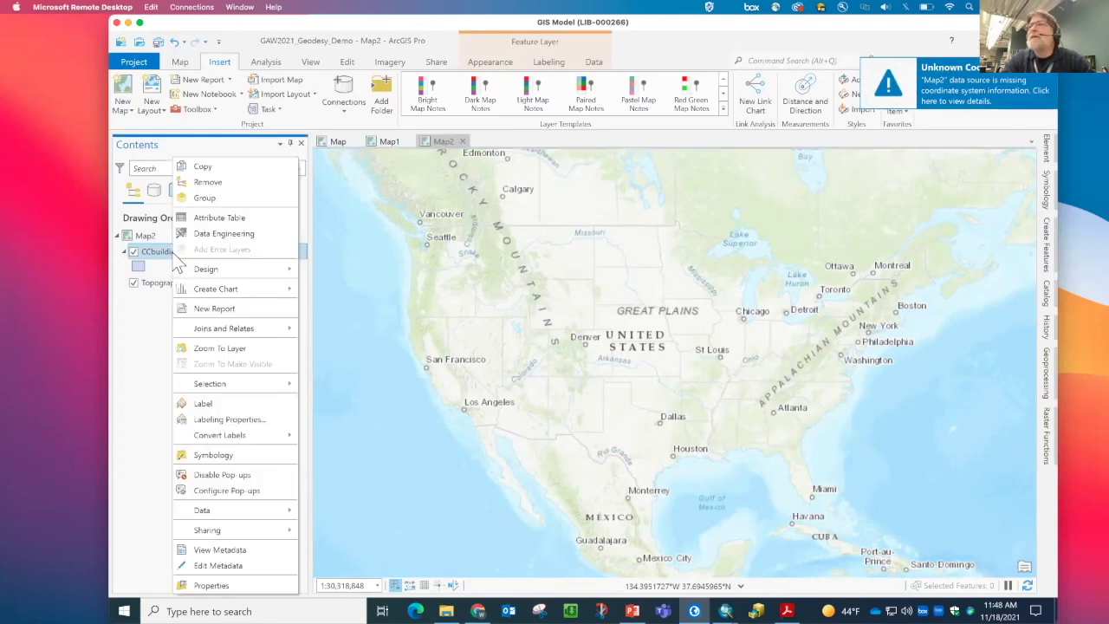
left_click(225, 348)
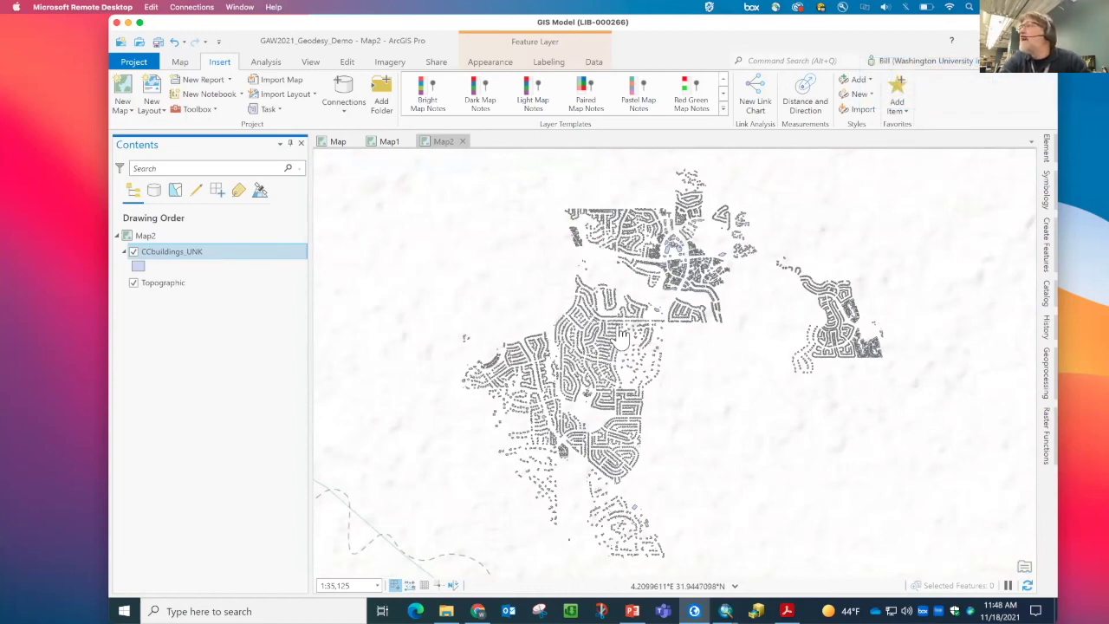
Examine the CCbuildings_UNK building footprints up close and check where in the world they fall on the topographic basemap
scroll(619, 334, "up", 3)
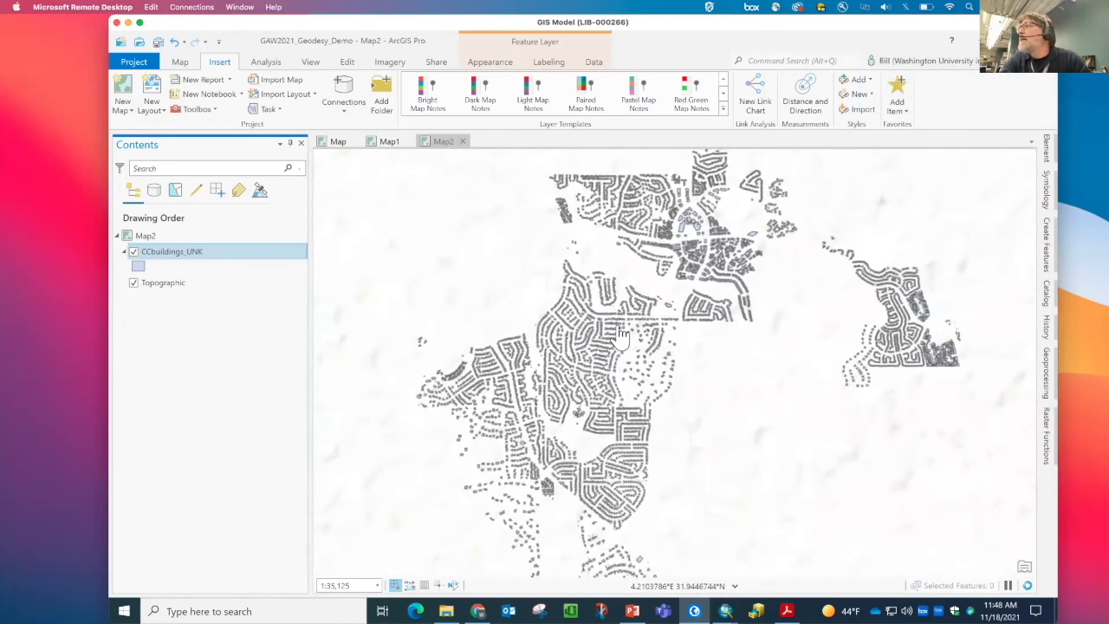
scroll(620, 333, "up", 3)
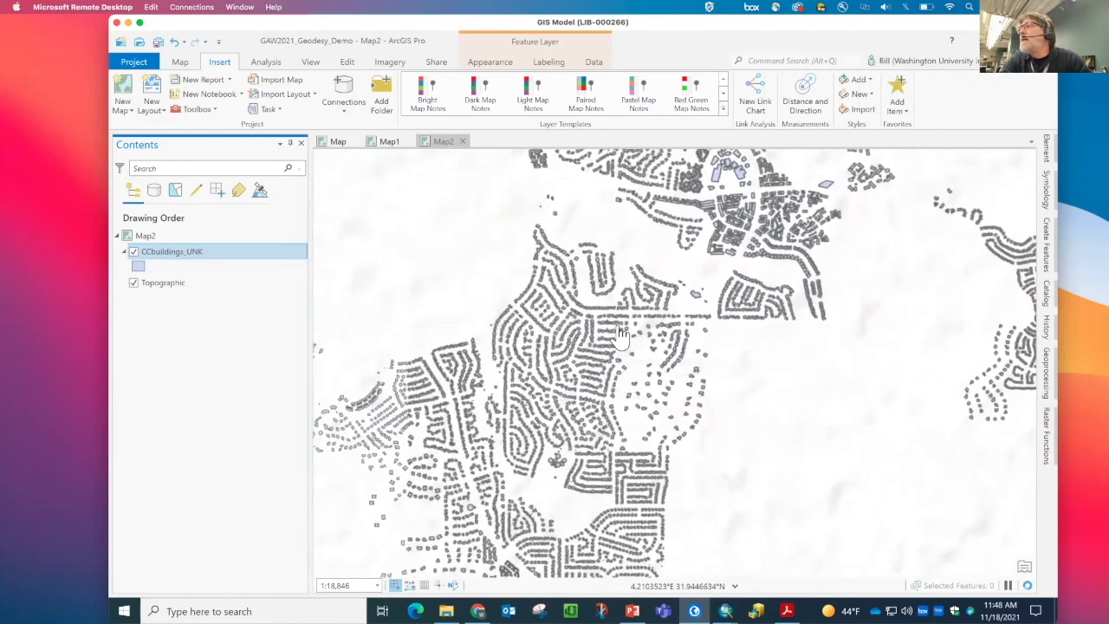
scroll(619, 334, "up", 3)
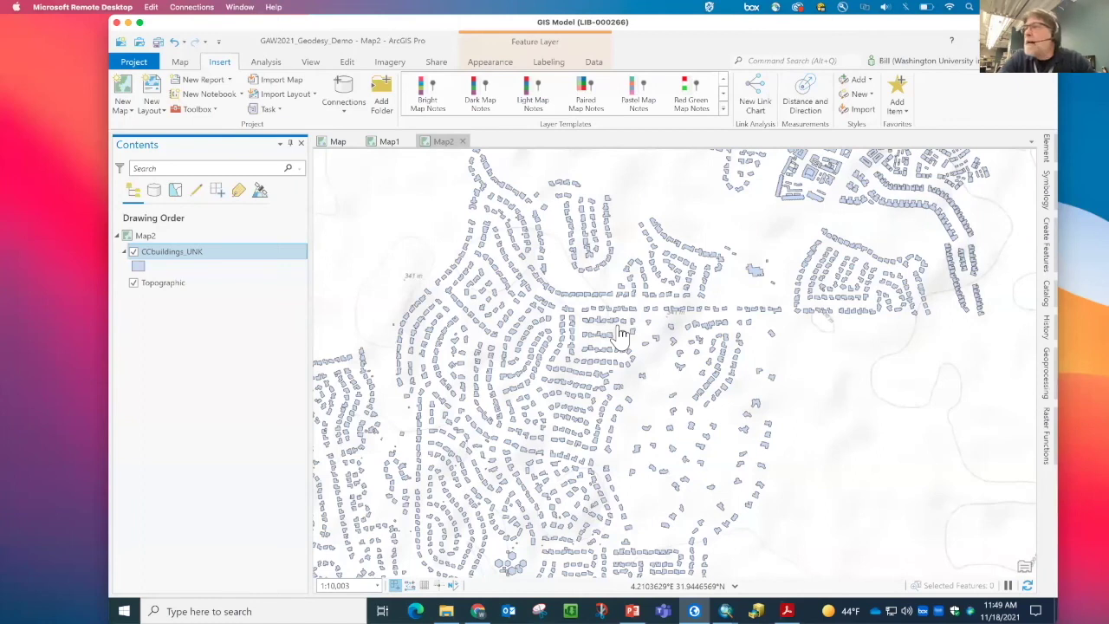
scroll(620, 333, "down", 4)
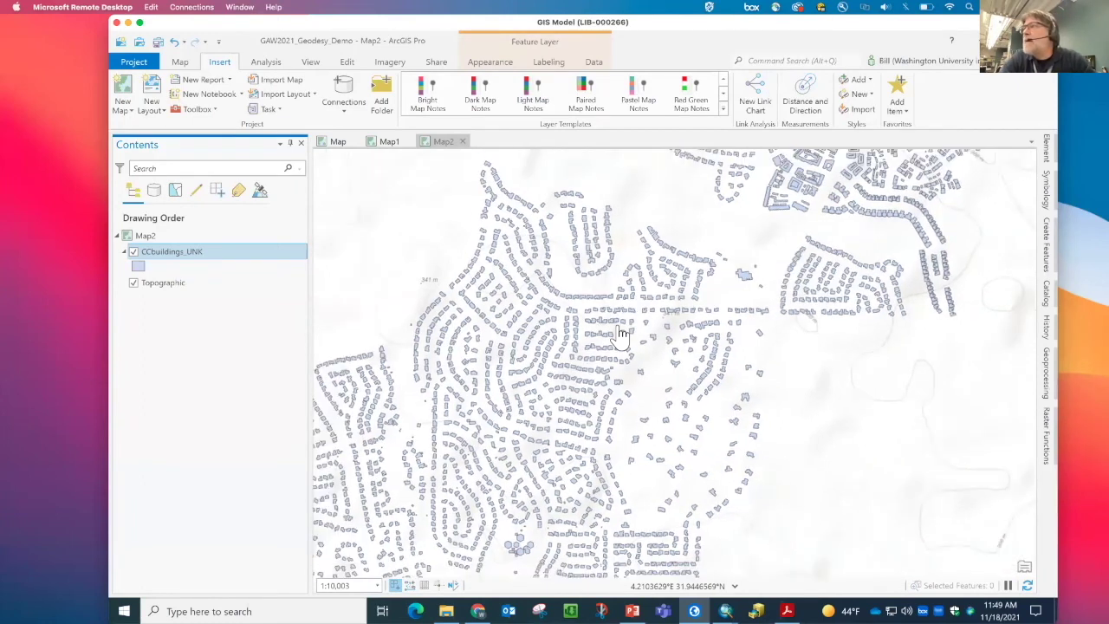
scroll(619, 333, "down", 8)
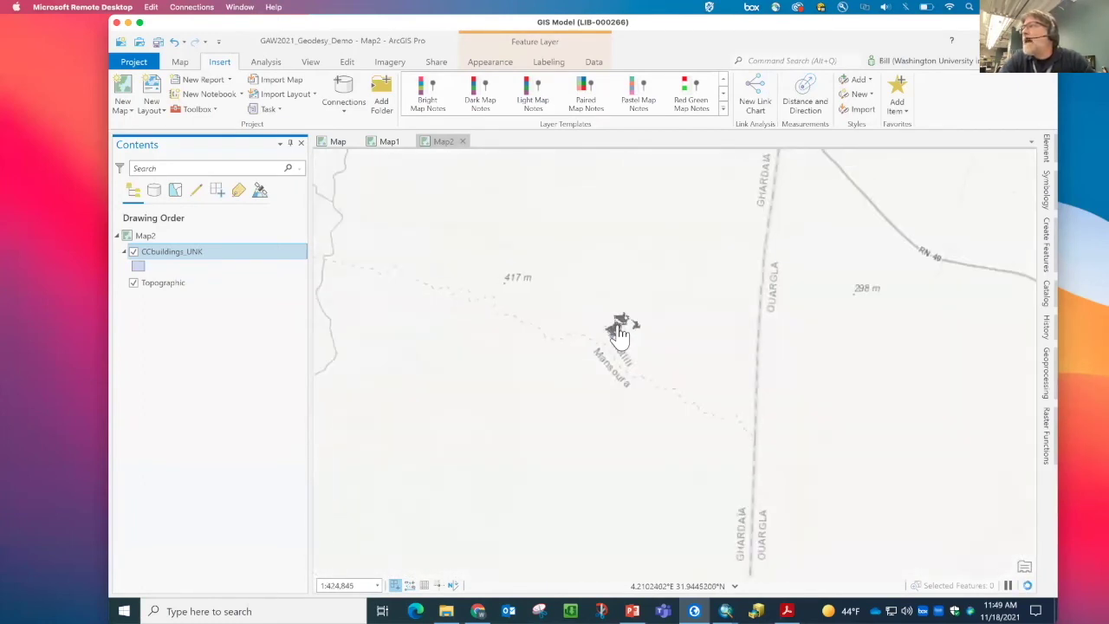
scroll(619, 334, "down", 5)
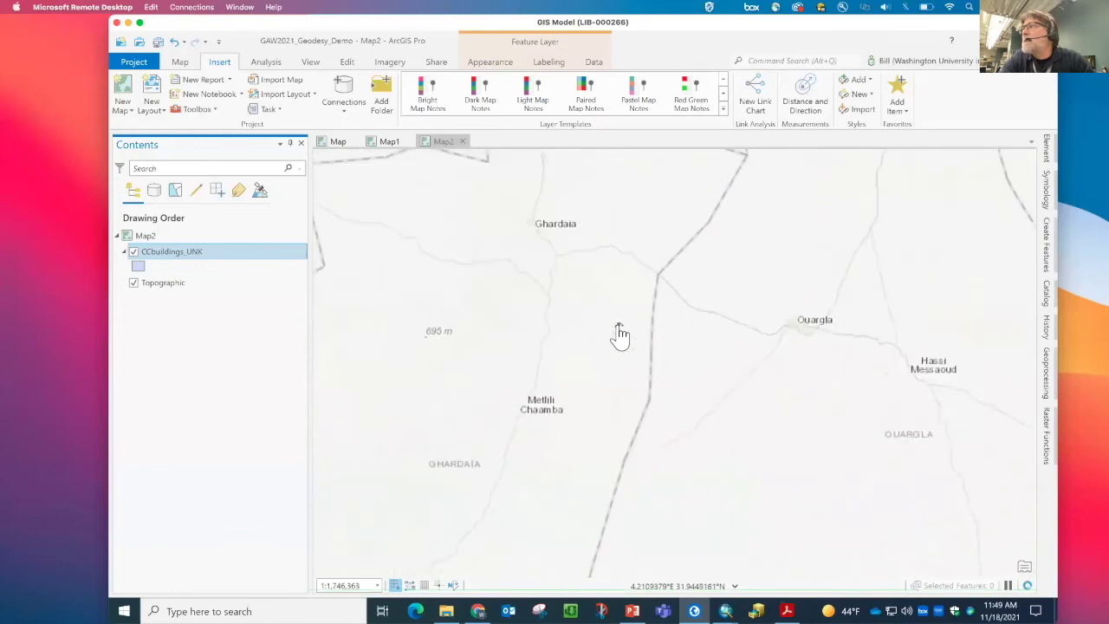
scroll(619, 333, "down", 5)
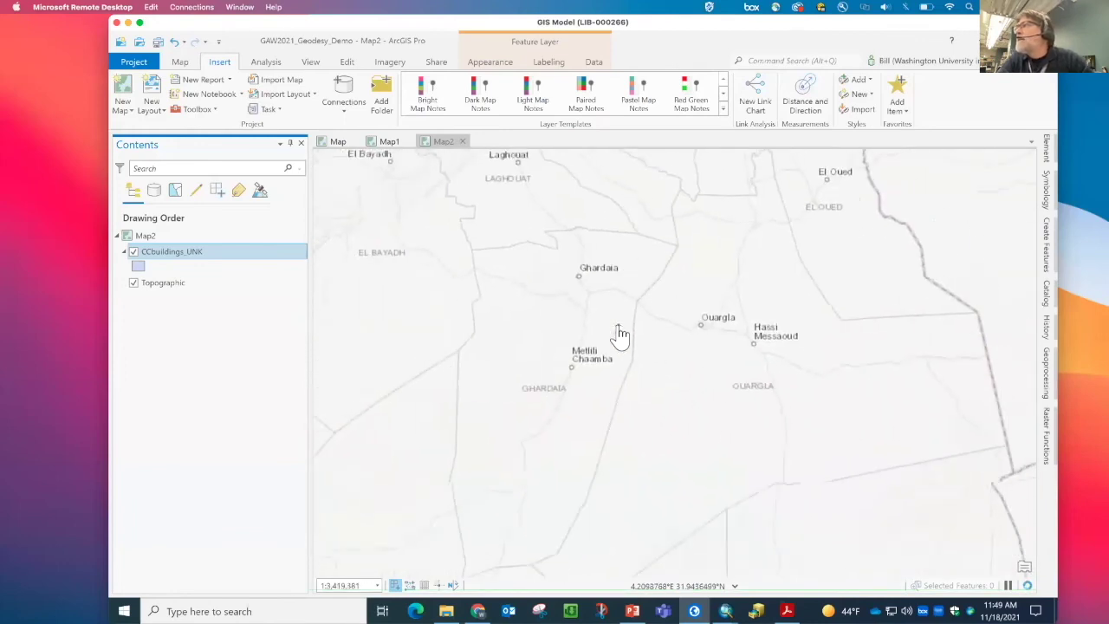
scroll(619, 334, "down", 2)
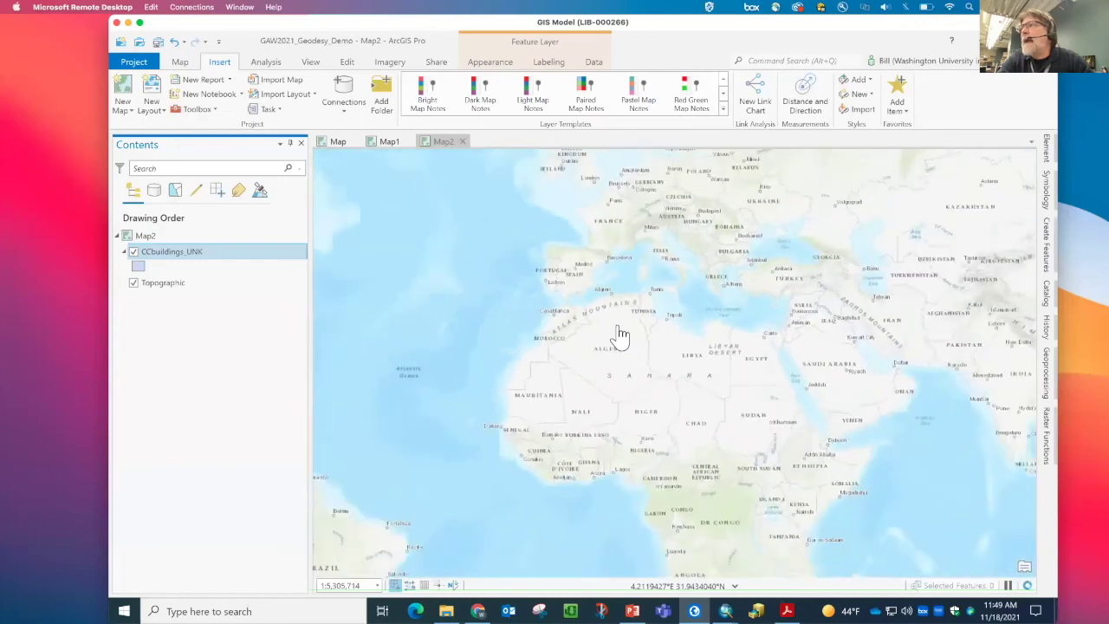
scroll(620, 333, "down", 1)
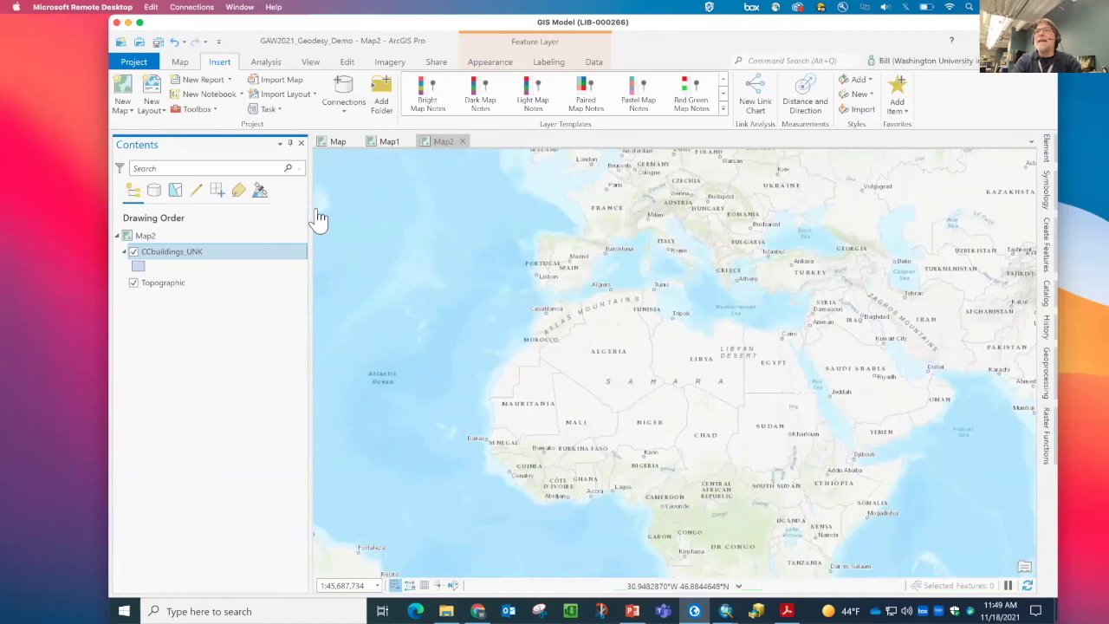
Remove the CCbuildings_UNK layer from the map and add it again from GeodesyDemoData.gdb
right_click(170, 250)
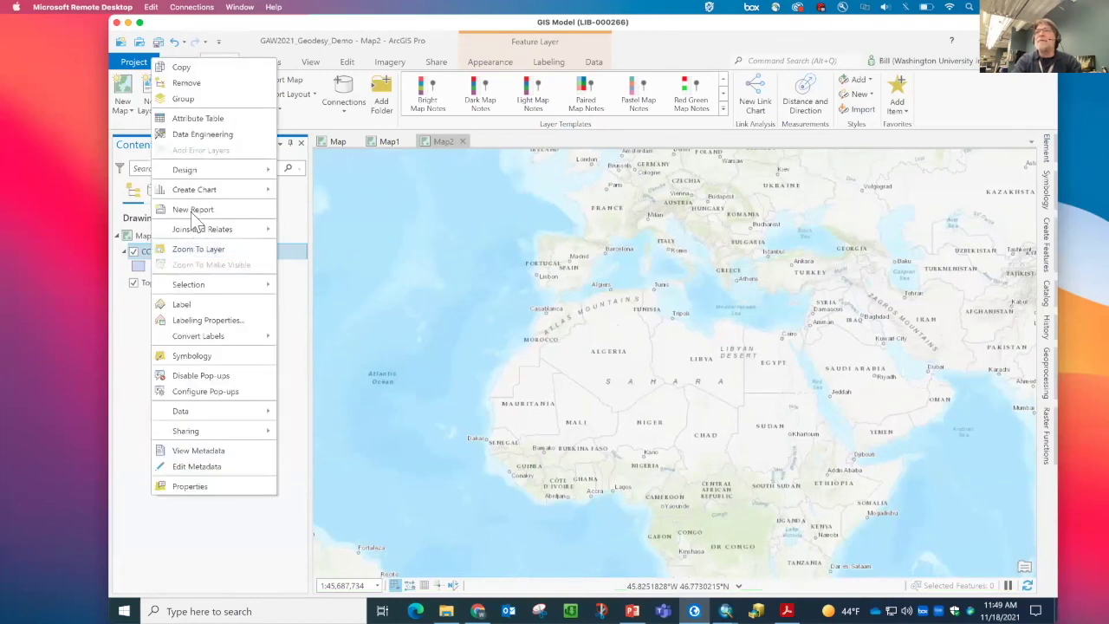
left_click(187, 83)
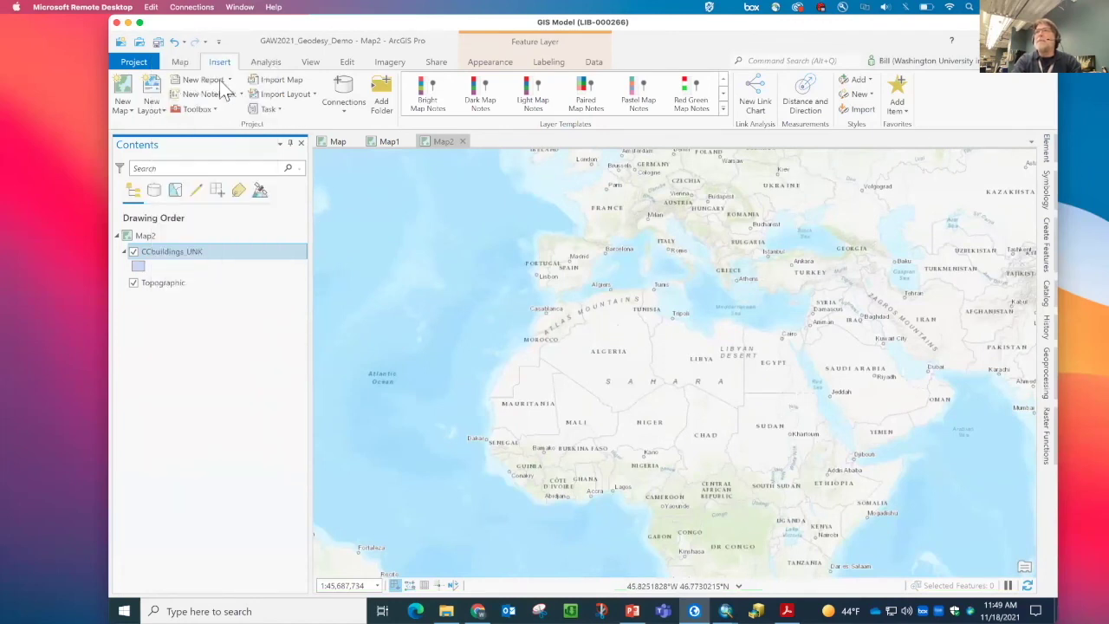
left_click(1046, 293)
left_click_drag(940, 355, 711, 339)
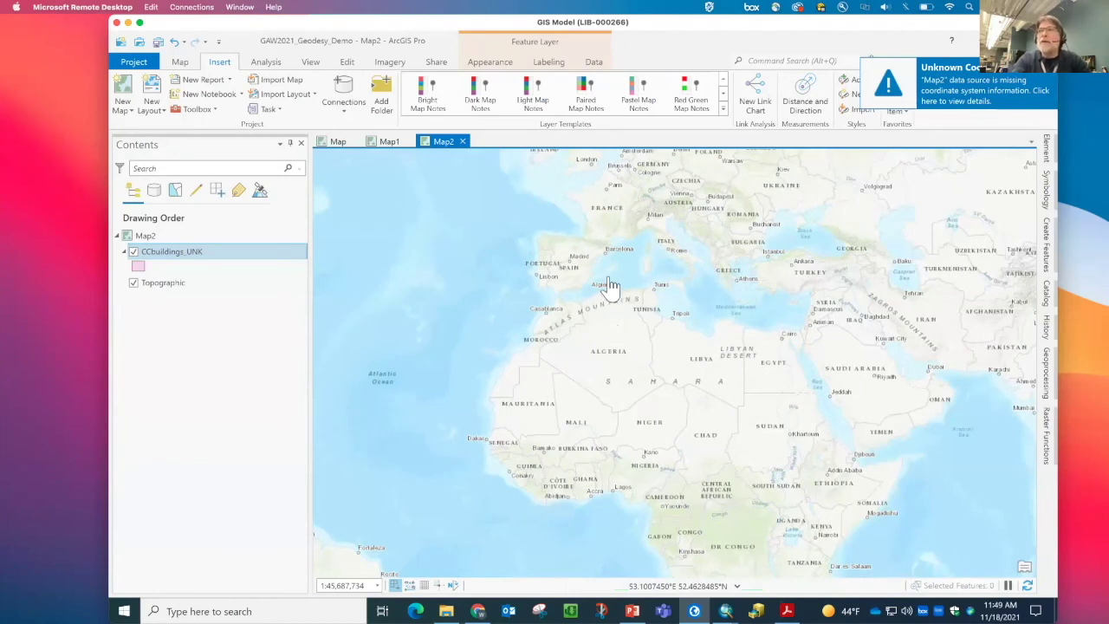
Check the spatial reference of the CCbuildings_UNK layer in its source properties
left_click(165, 333)
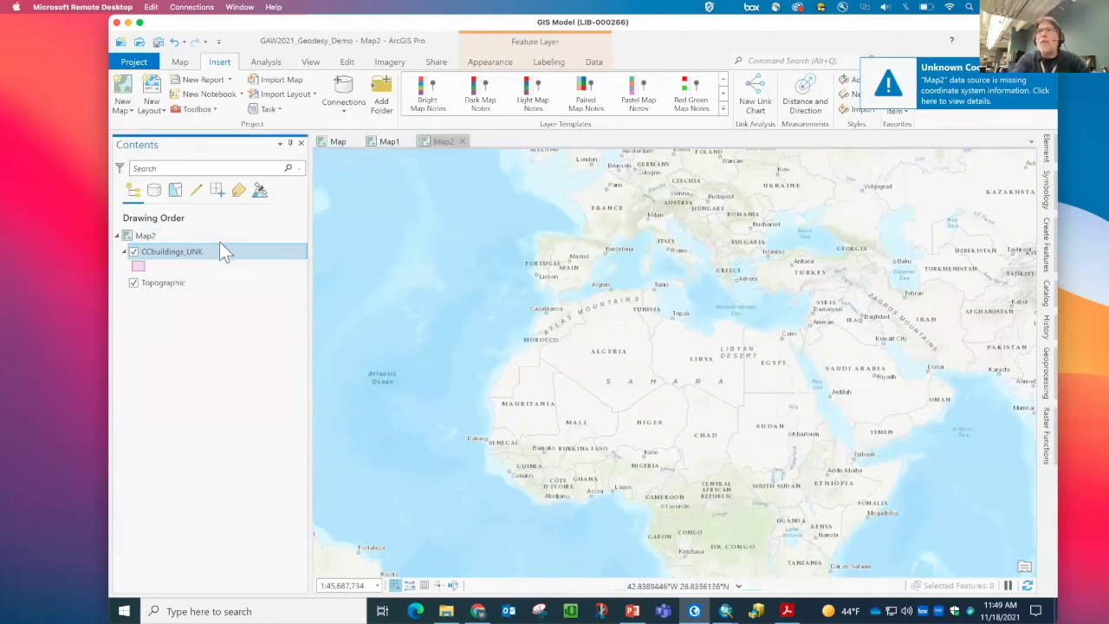
left_click(180, 252)
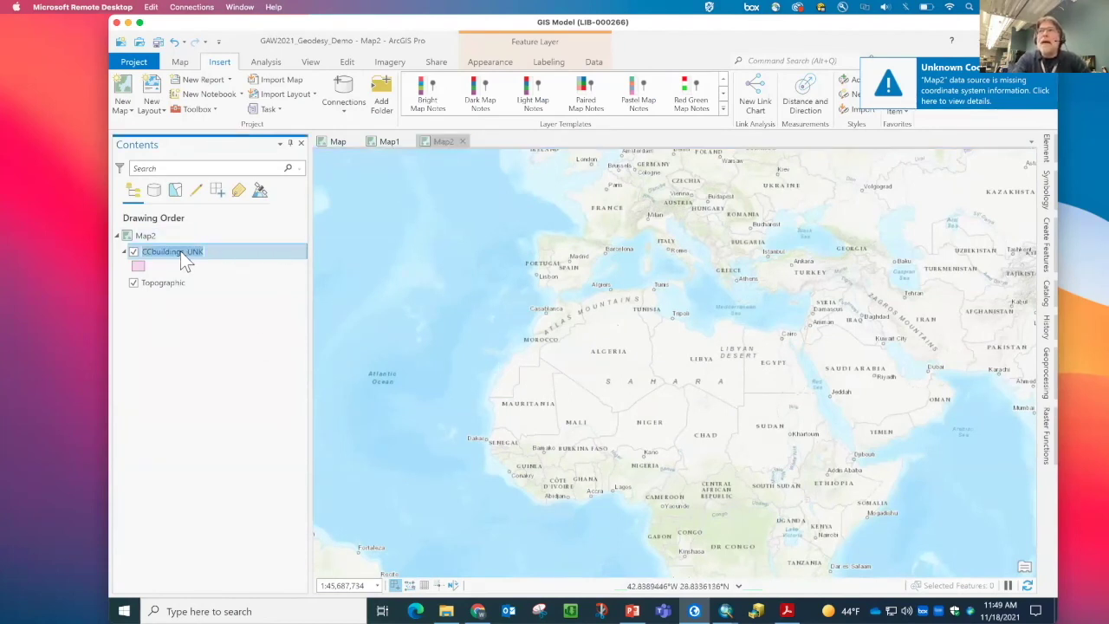
right_click(240, 252)
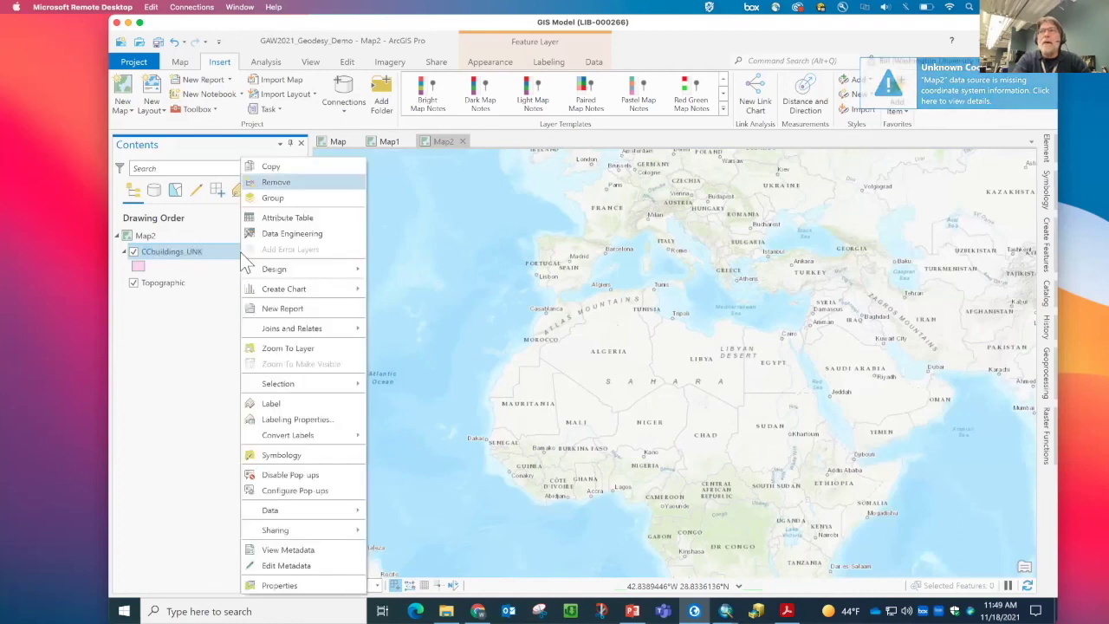
left_click(279, 585)
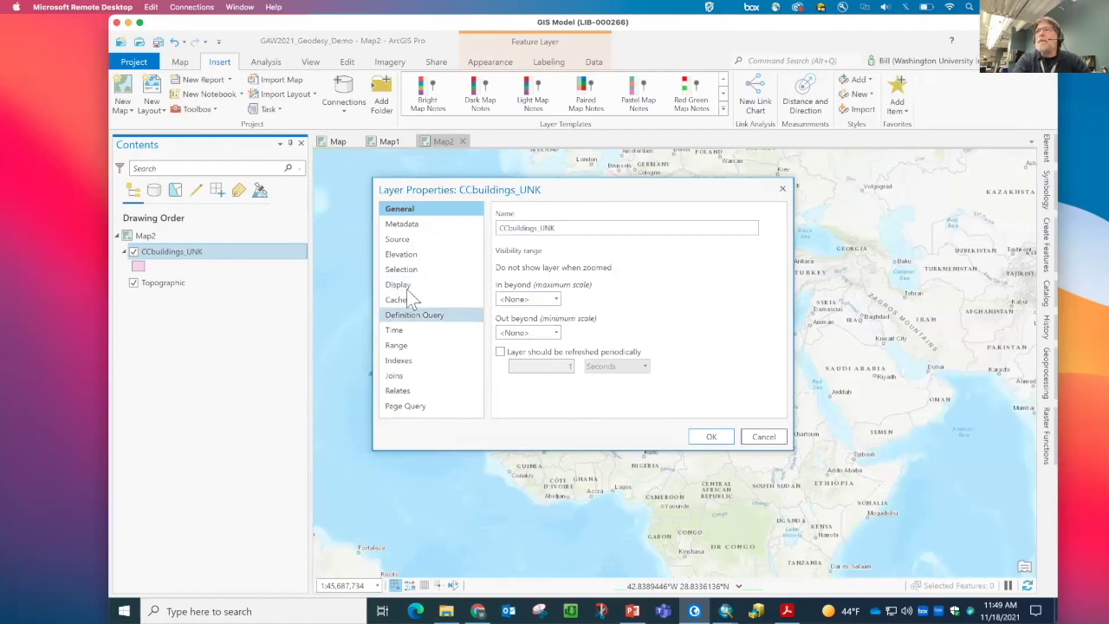
left_click(405, 242)
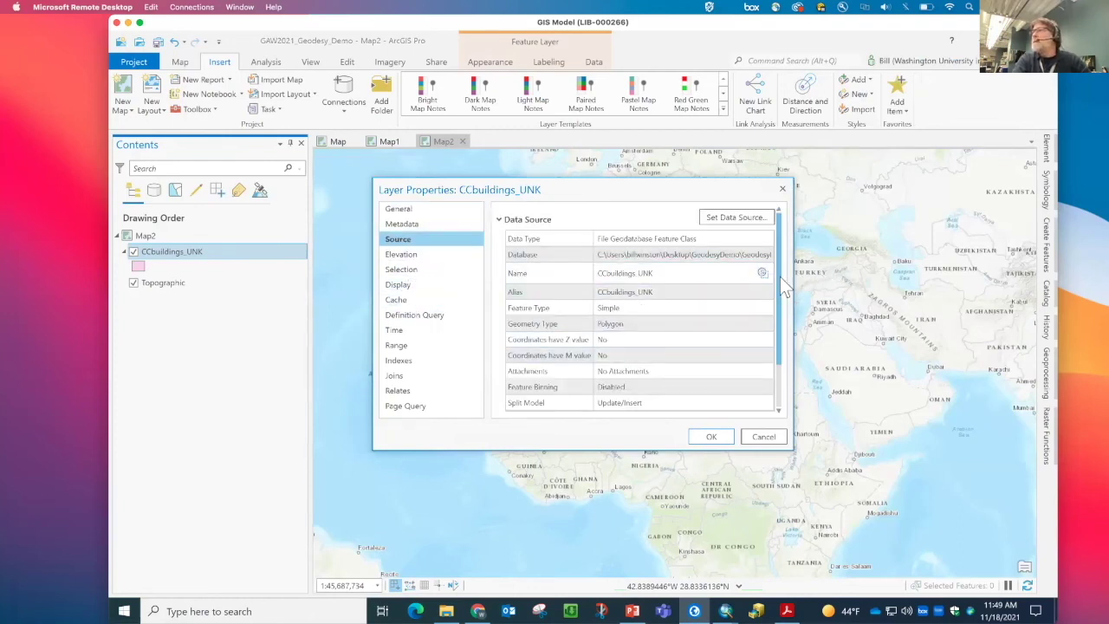
left_click_drag(777, 277, 783, 360)
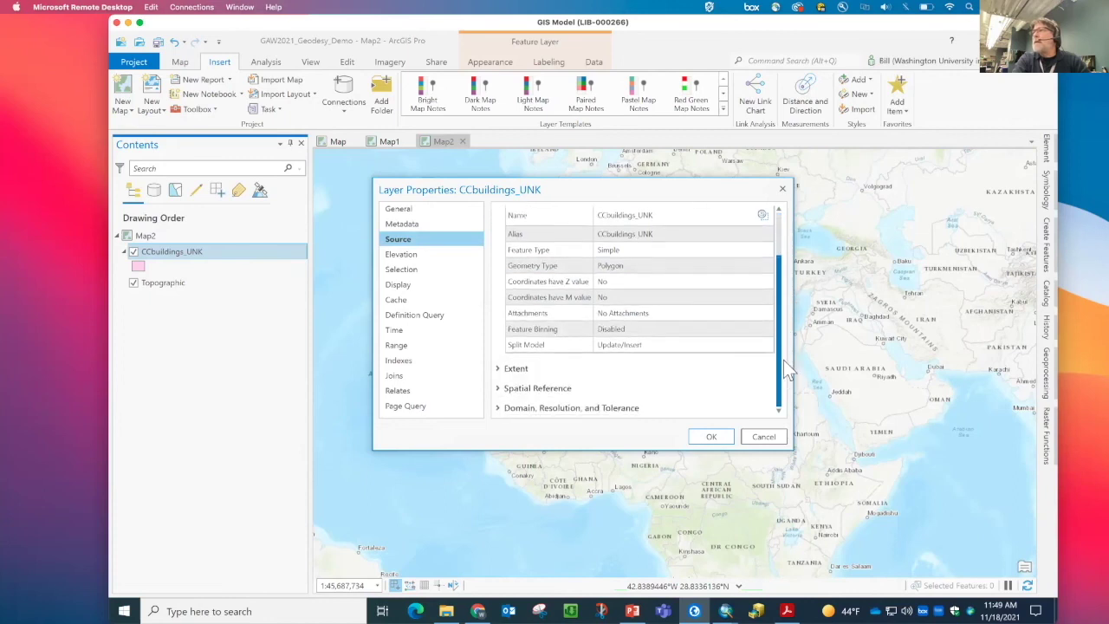
left_click(517, 392)
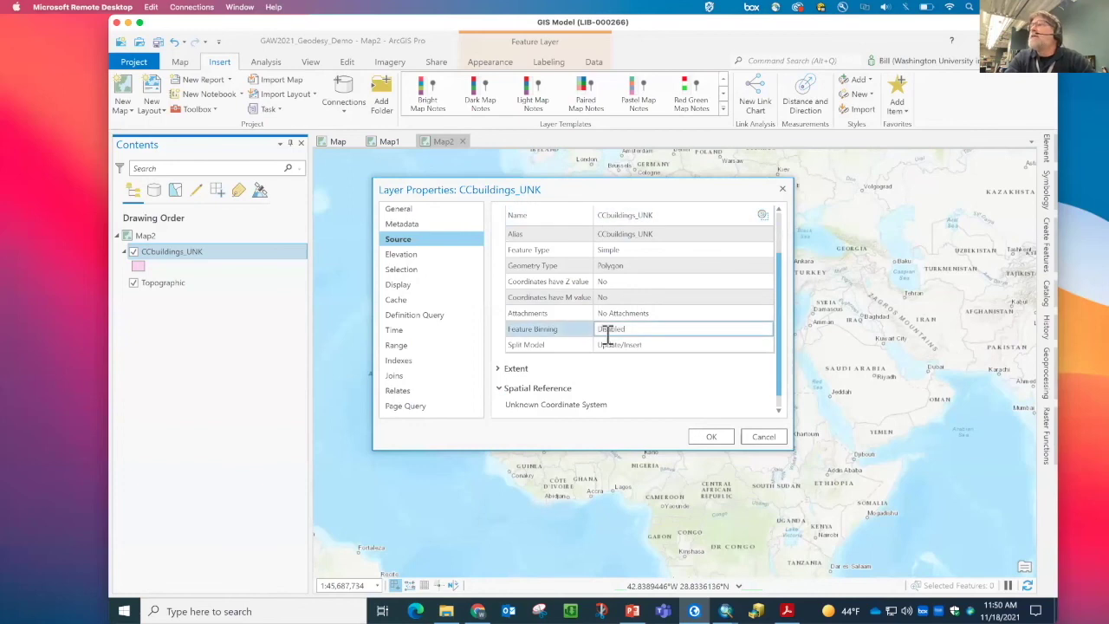
Examine the extent coordinates of CCbuildings_UNK in its source properties and close the layer properties
left_click(499, 371)
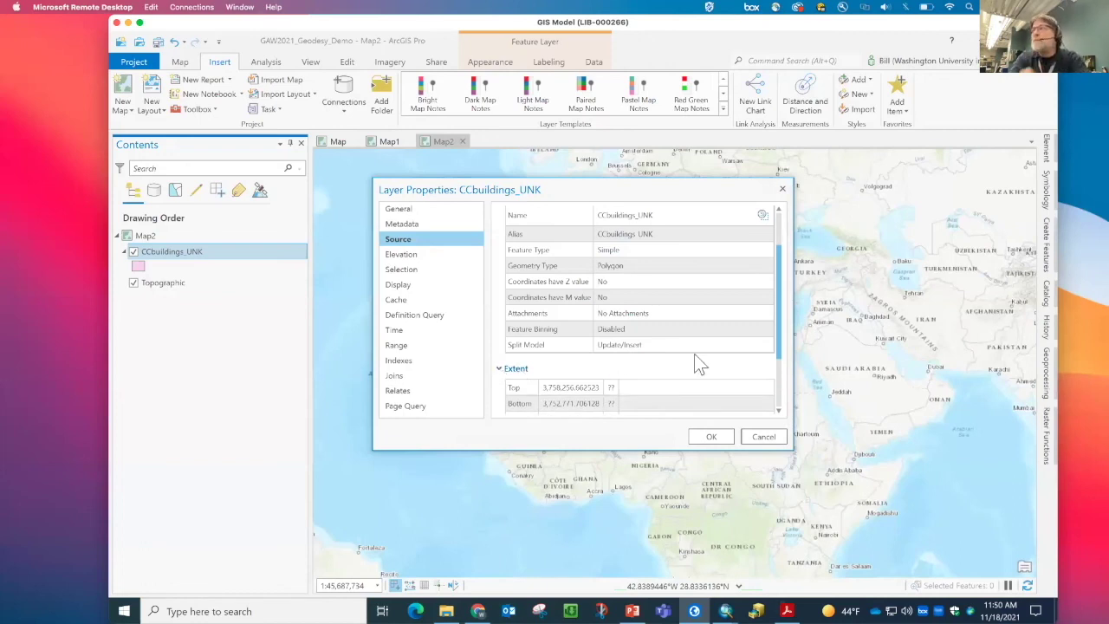
left_click_drag(778, 340, 781, 394)
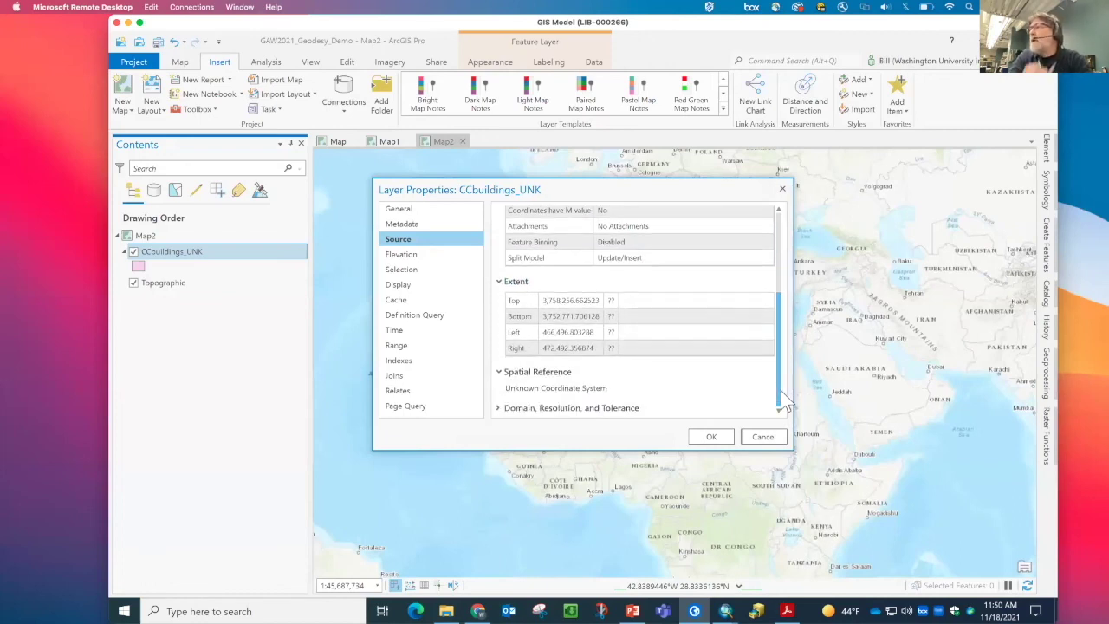
left_click(567, 317)
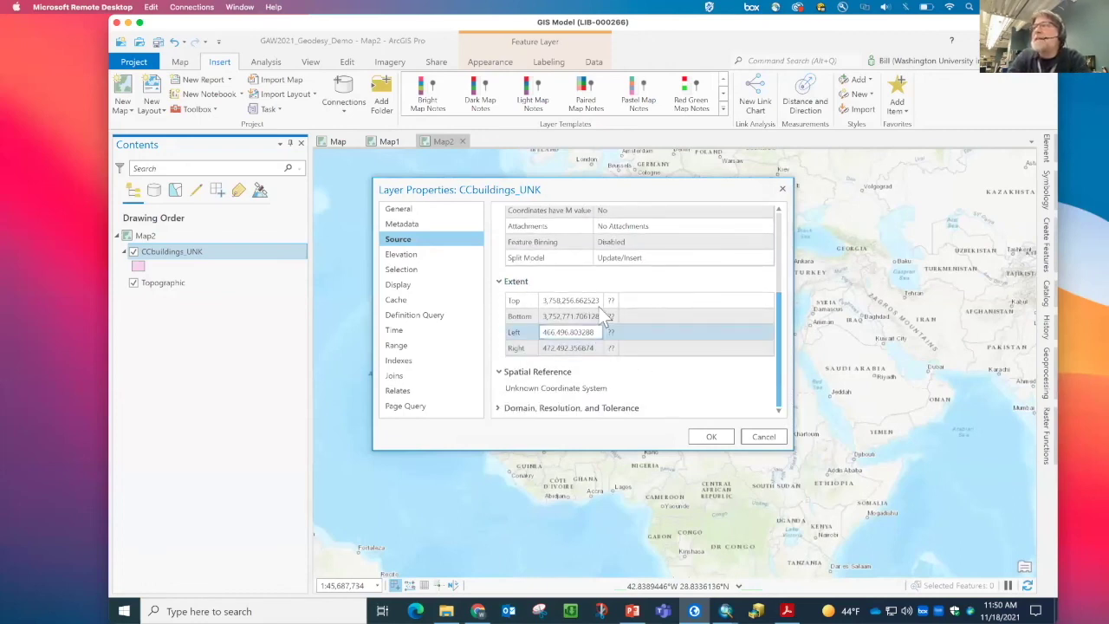
left_click(554, 306)
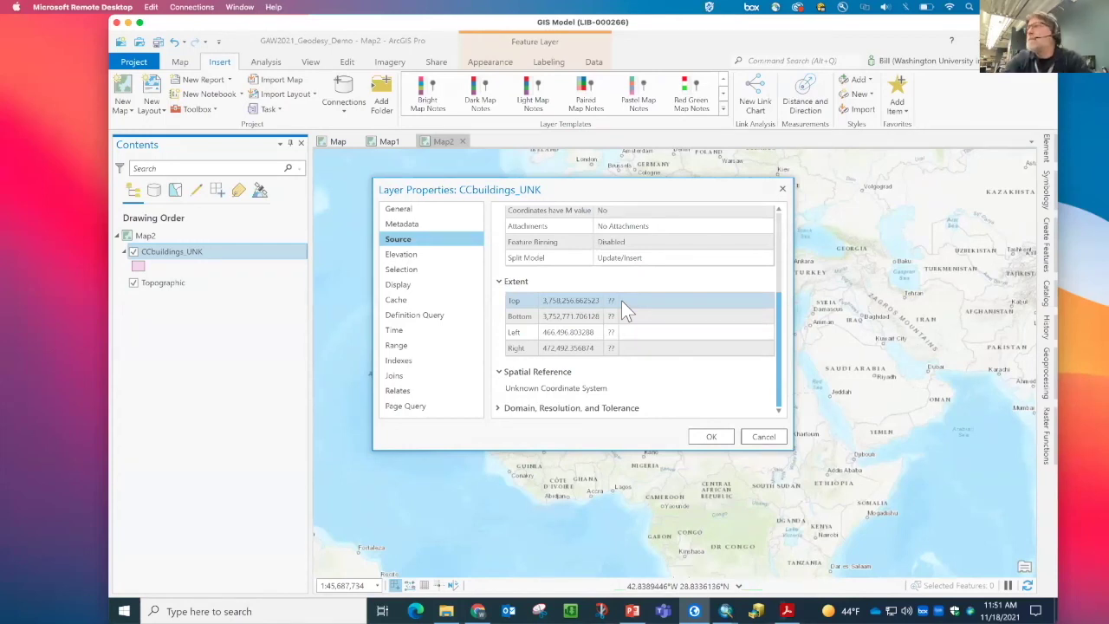
left_click(627, 319)
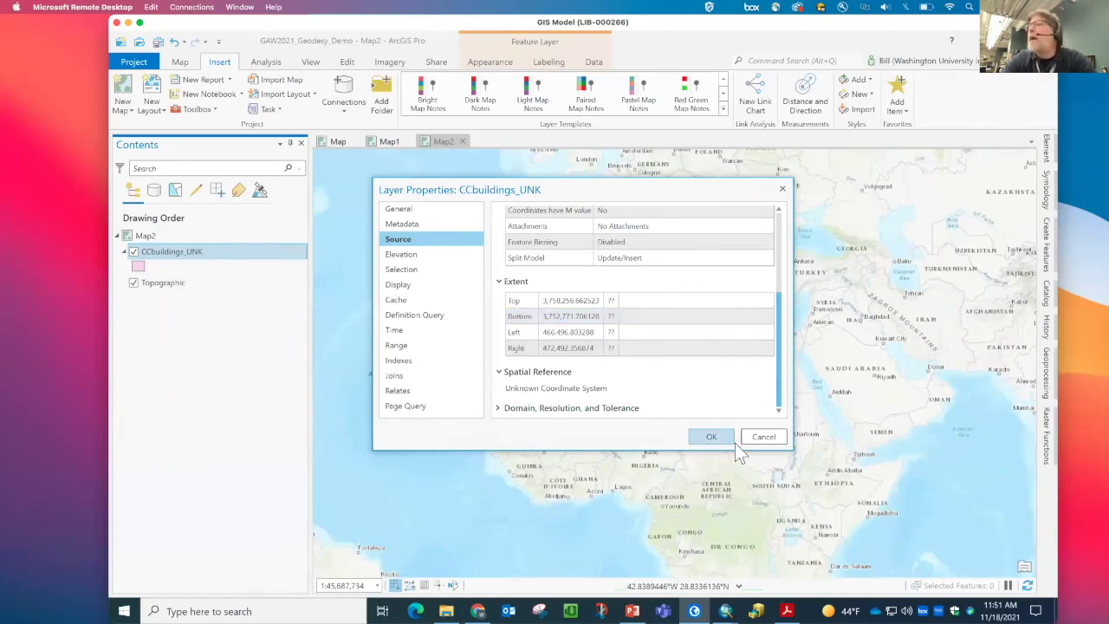
left_click(711, 436)
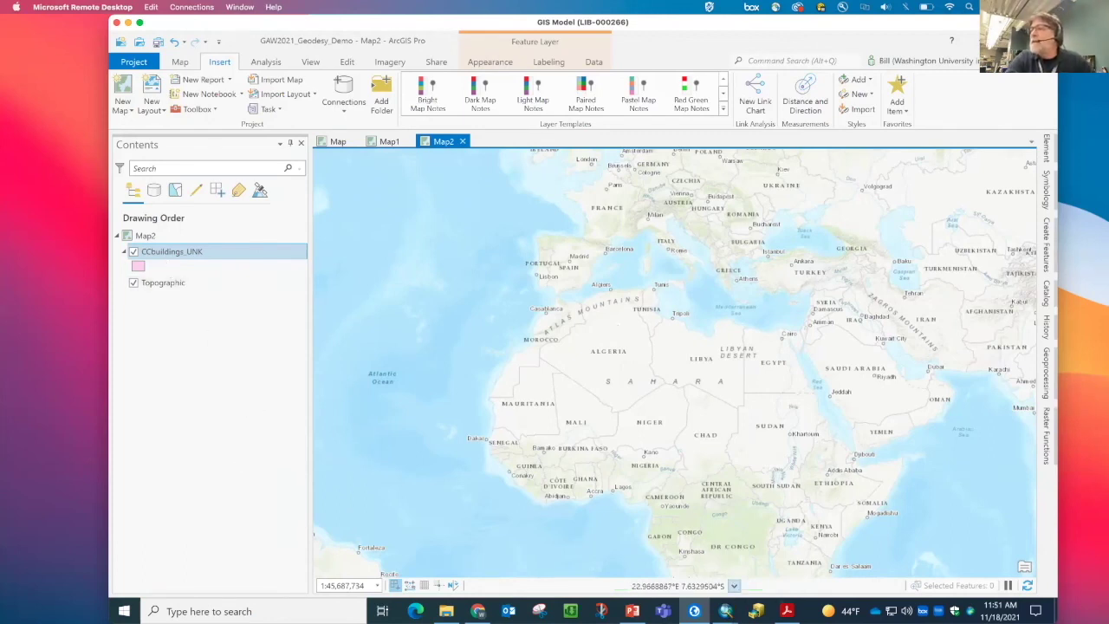
Set the map's coordinate display units to US Feet
left_click(737, 586)
left_click(734, 585)
left_click(734, 586)
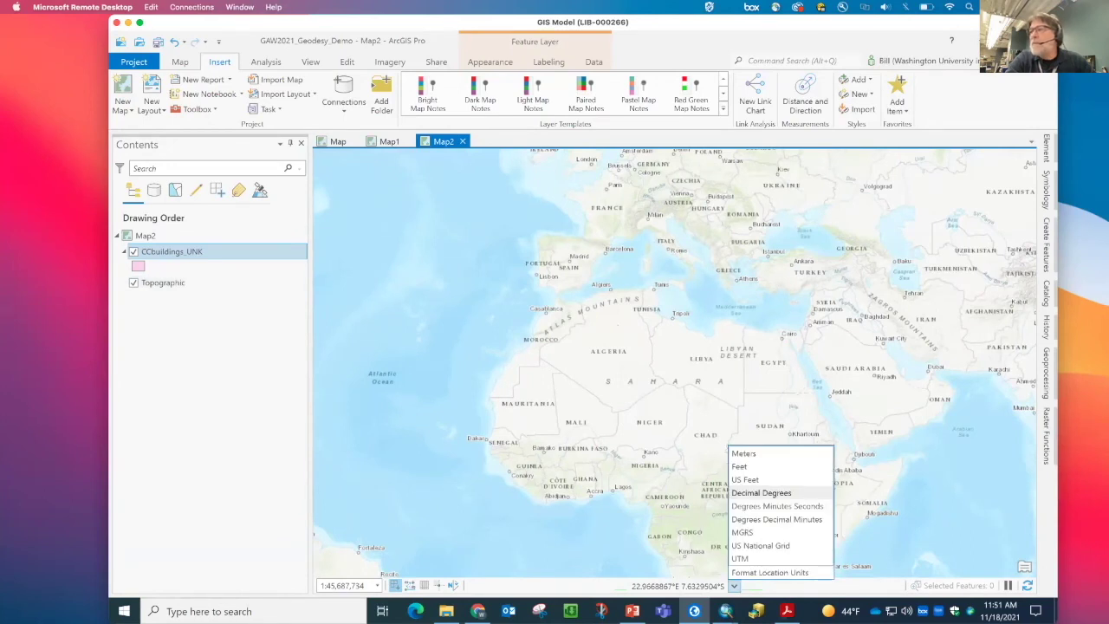
left_click(733, 585)
left_click(734, 586)
left_click(750, 485)
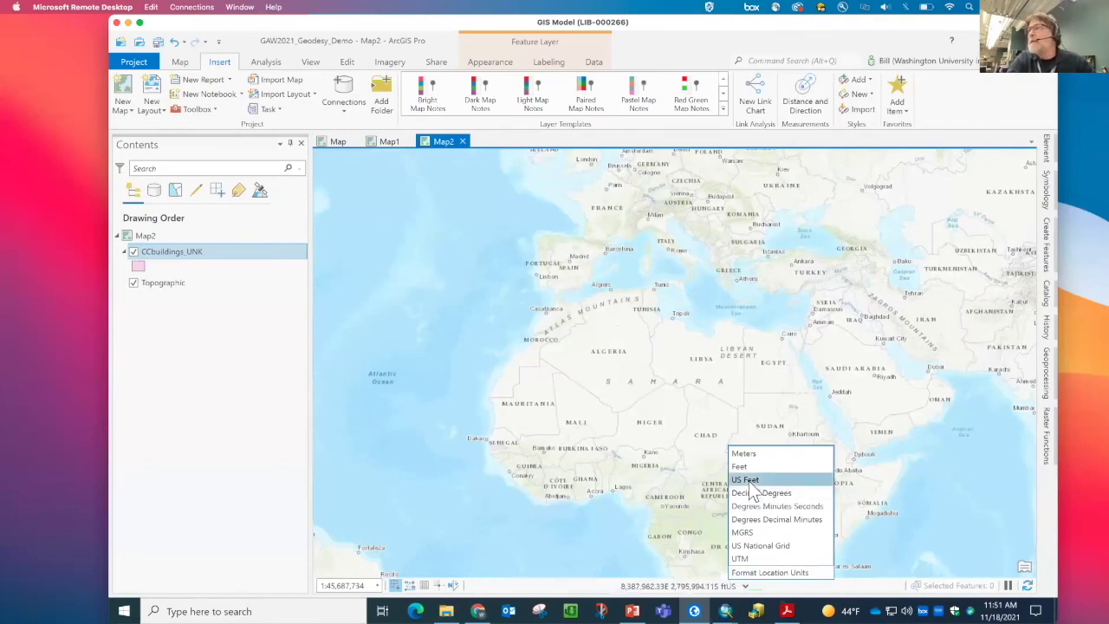
left_click(750, 482)
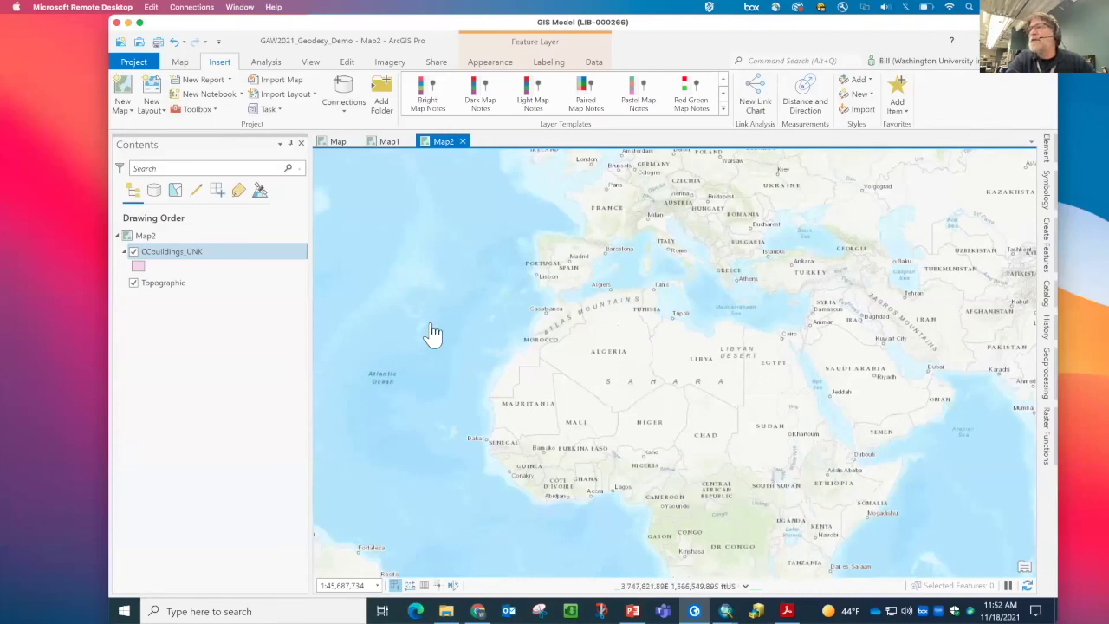
Zoom to the CCbuildings_UNK layer and set the map's coordinate display units to Meters
right_click(172, 250)
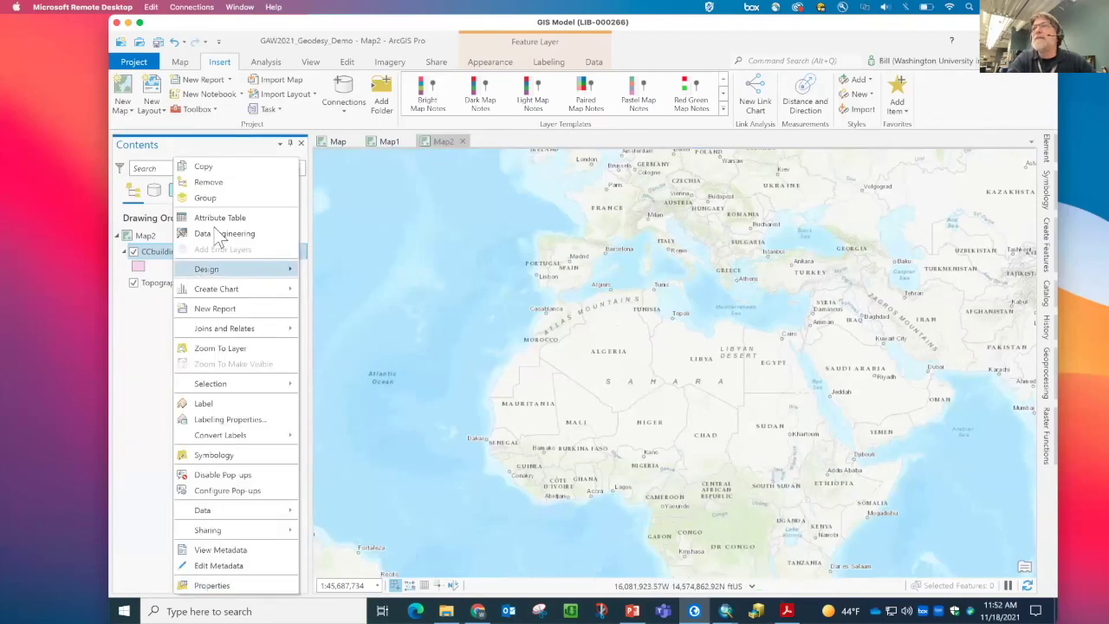
left_click(222, 349)
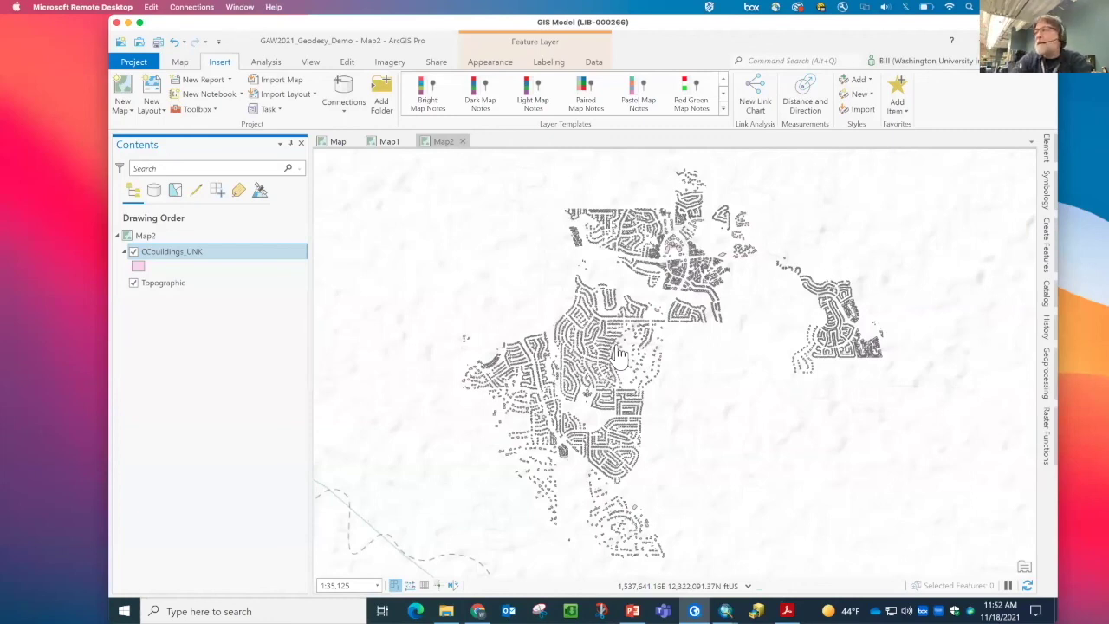
left_click(747, 585)
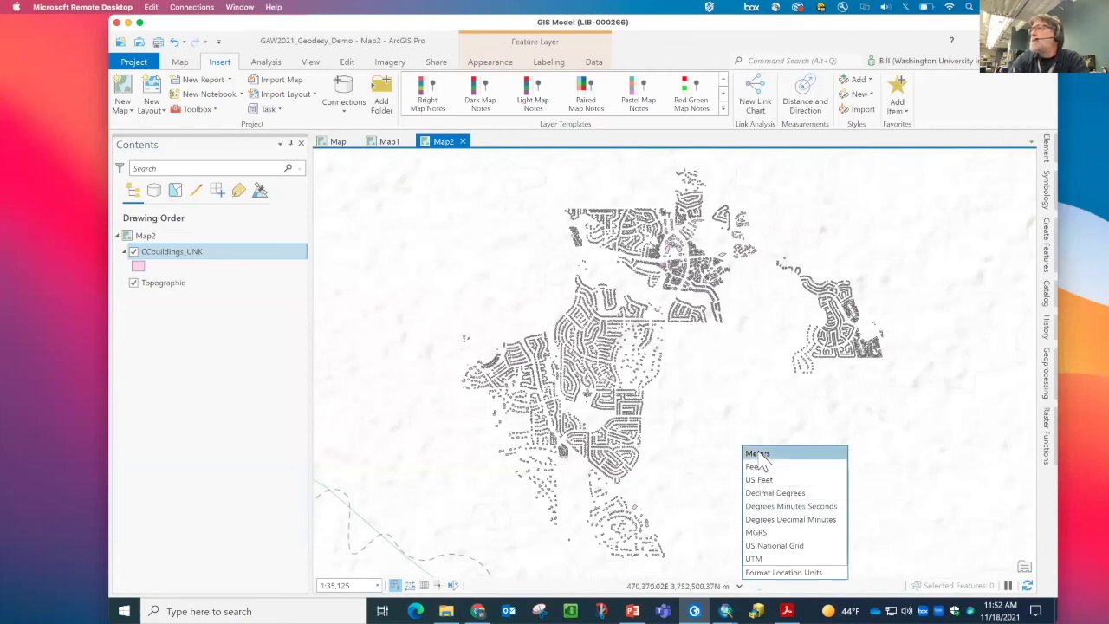
left_click(717, 523)
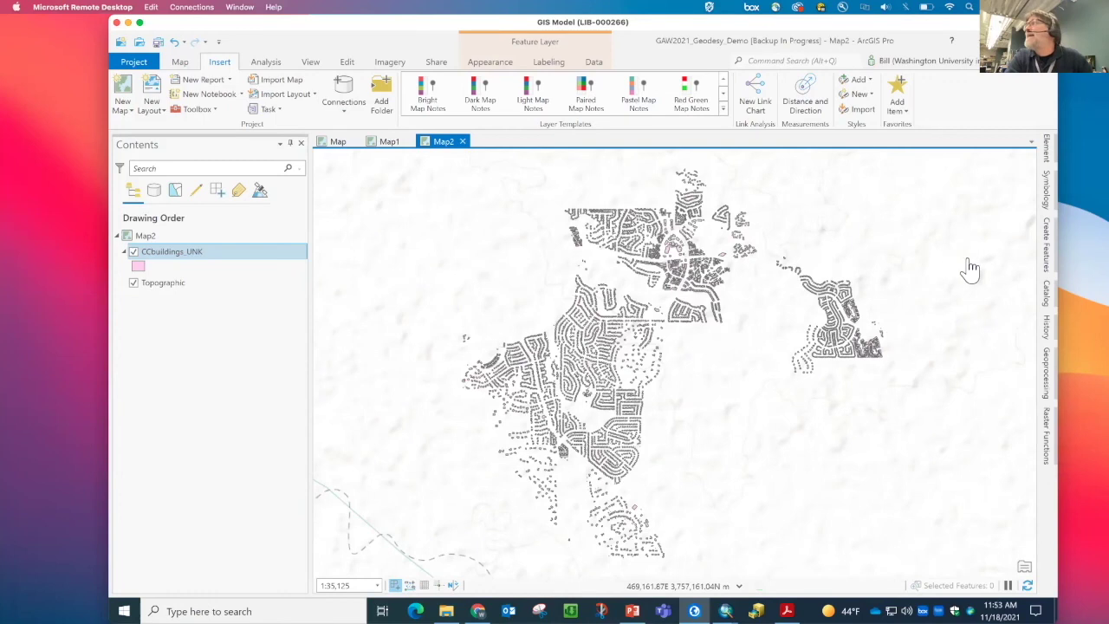
Add the utm_zones feature class from GeodesyDemoData.gdb to Map2 and zoom to its full extent
left_click(1046, 295)
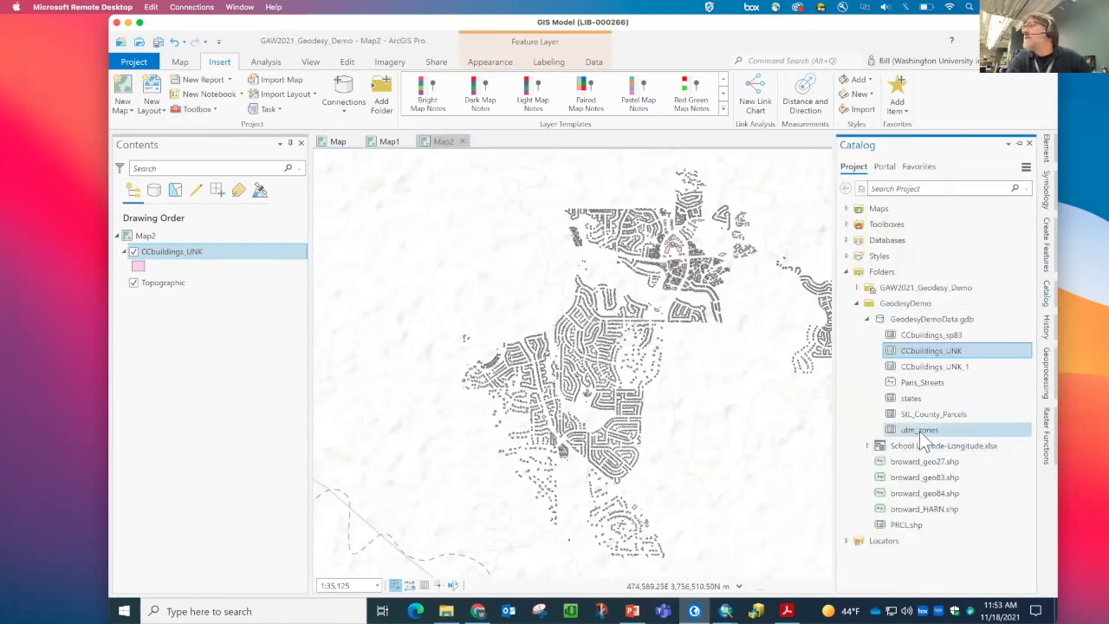
left_click_drag(919, 431, 721, 401)
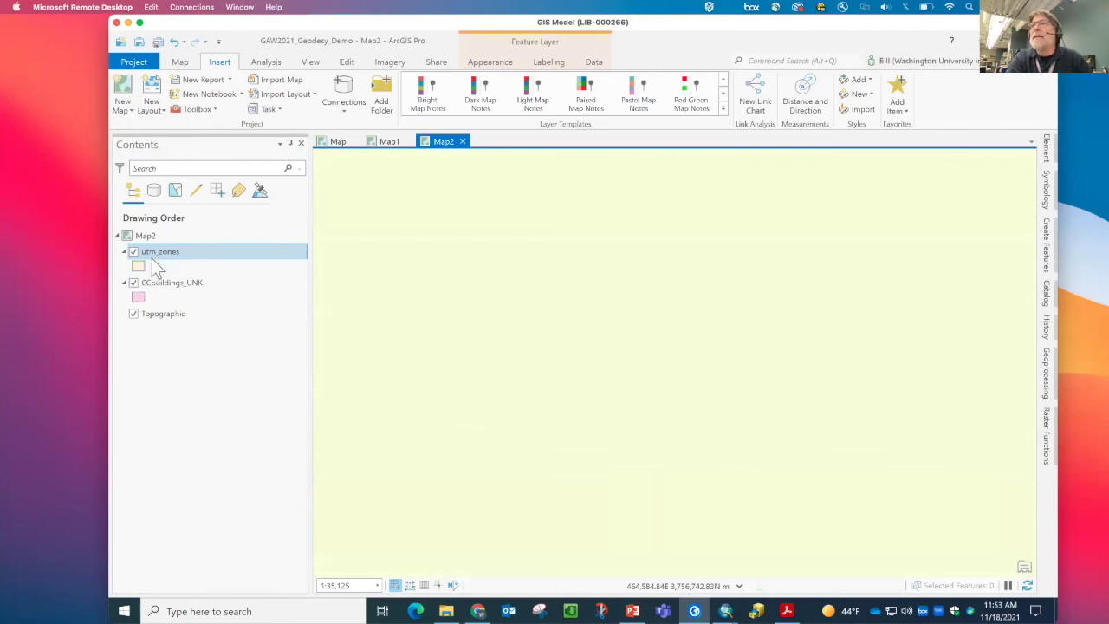
right_click(153, 252)
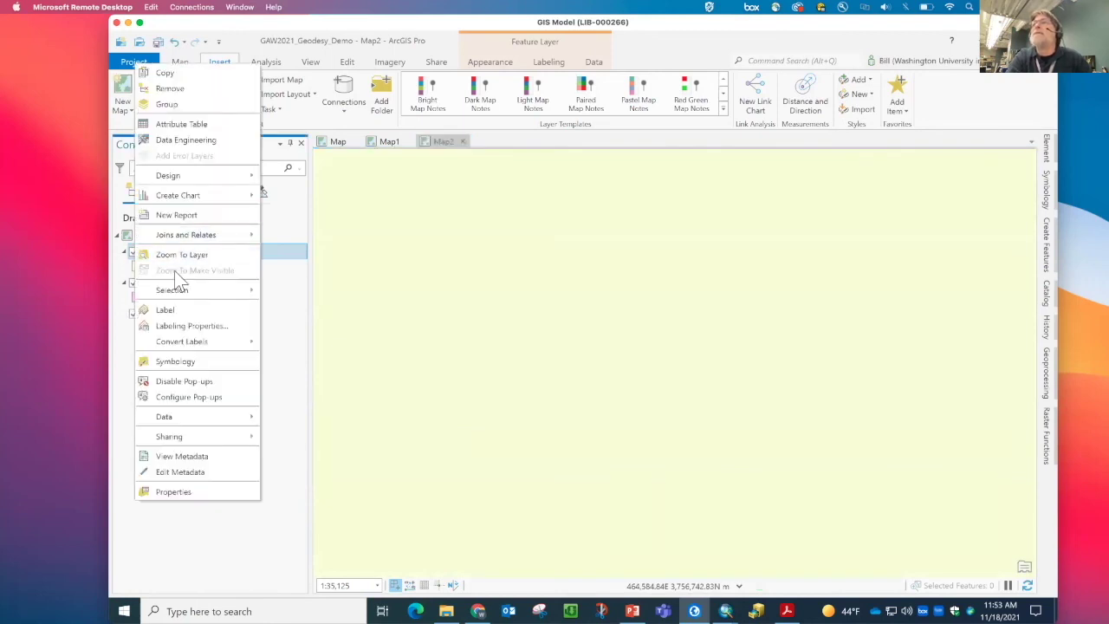
left_click(177, 258)
Give the utm_zones polygons the first Black Outline symbol from the ArcGIS 2D style gallery
left_click(154, 265)
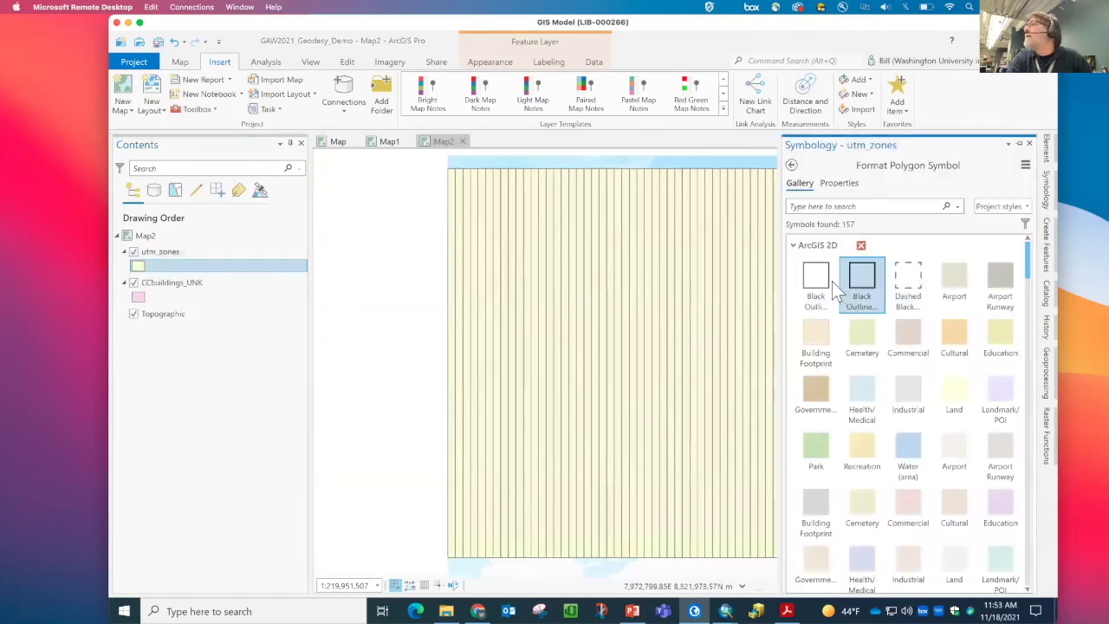
left_click(805, 286)
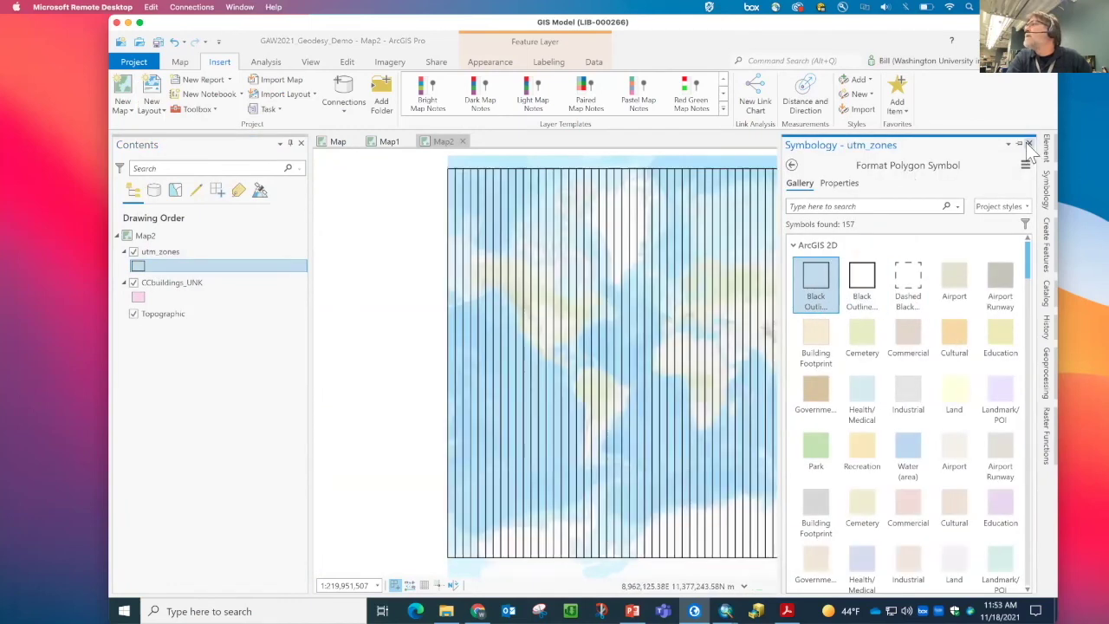
left_click(1028, 143)
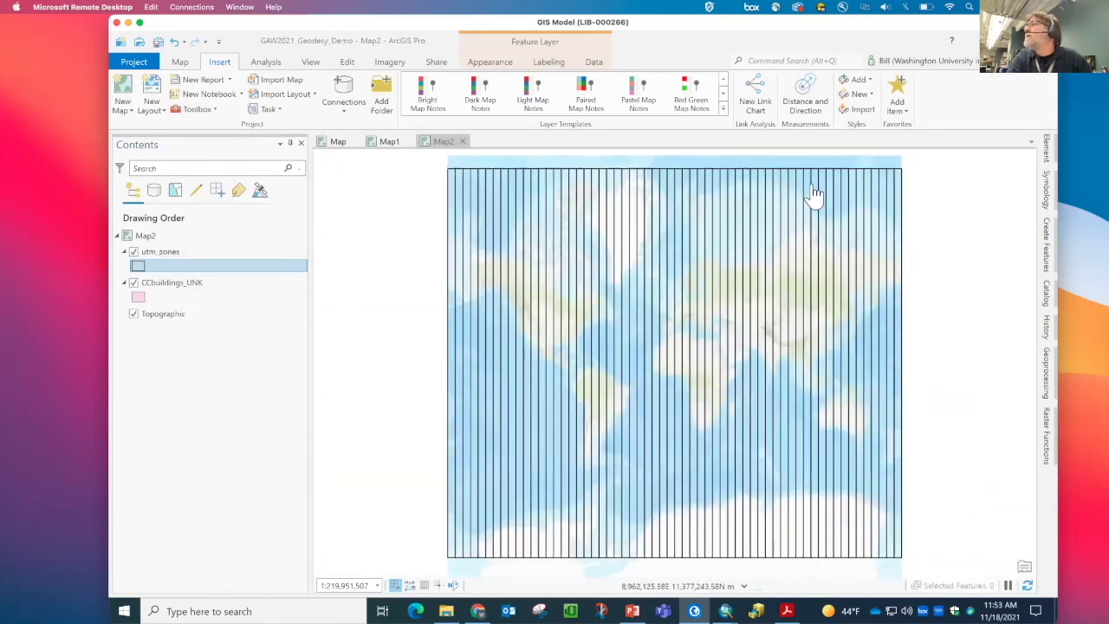
Identify the UTM zone polygon over the California coast and turn off the utm_zones layer
left_click(526, 355)
left_click(526, 355)
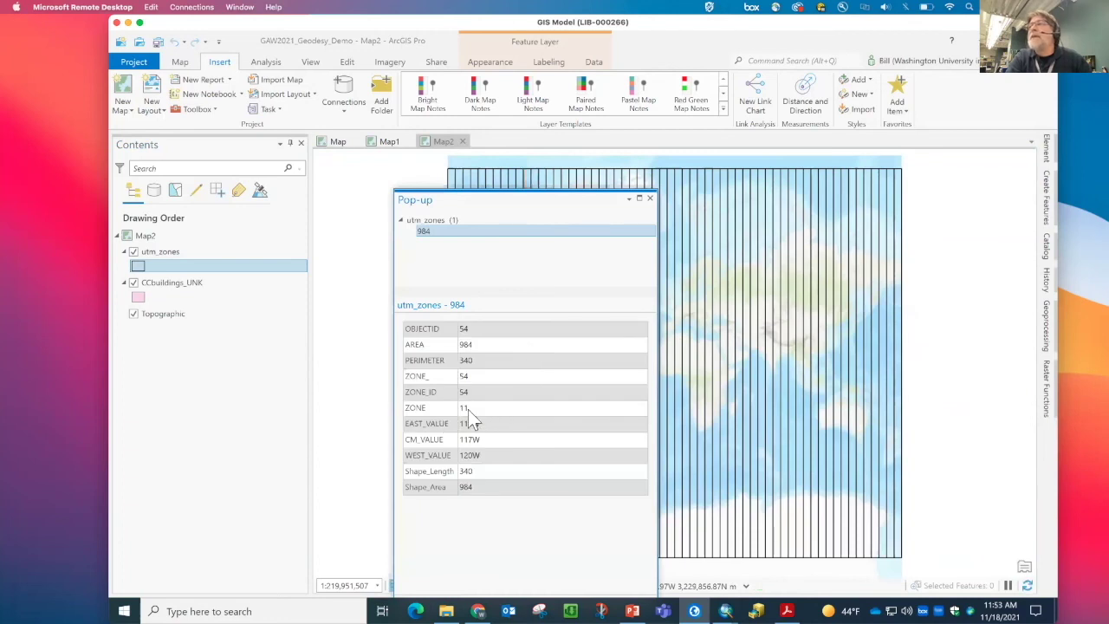
left_click(649, 198)
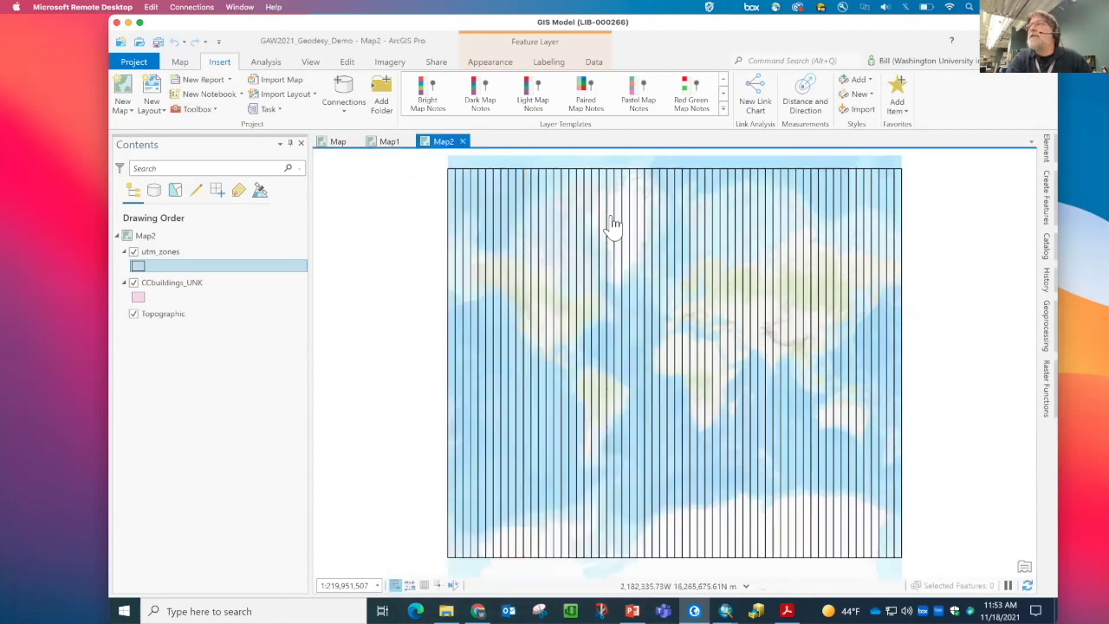
left_click(134, 251)
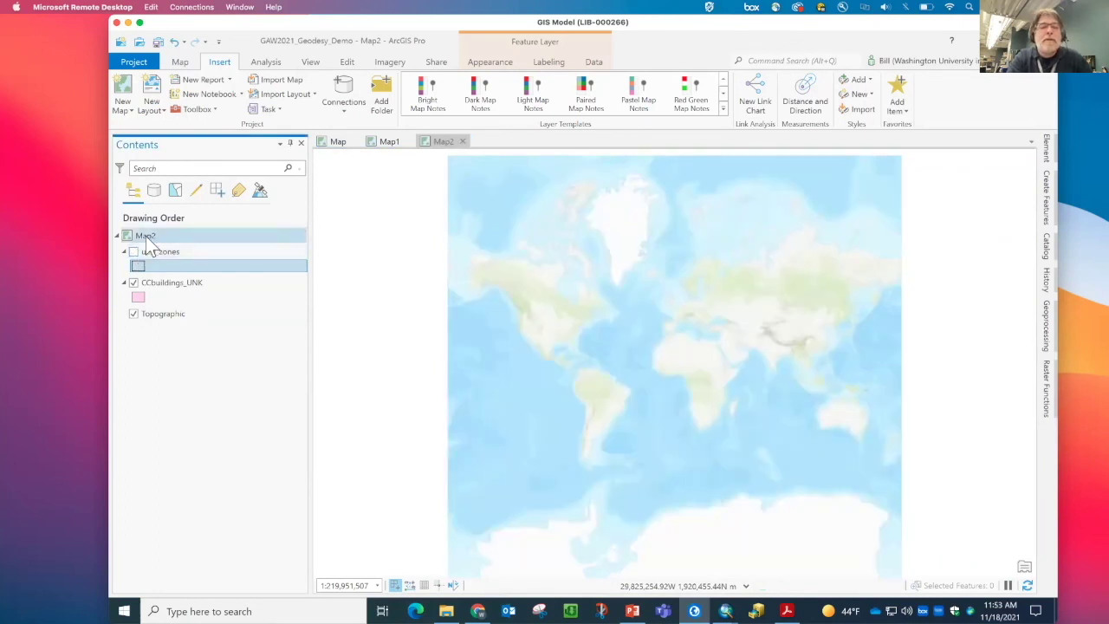
Search the projected coordinate systems for UTM Zone 11 and set Map2's horizontal coordinate system to NAD 1983 UTM Zone 11N
double_click(145, 238)
left_click(388, 267)
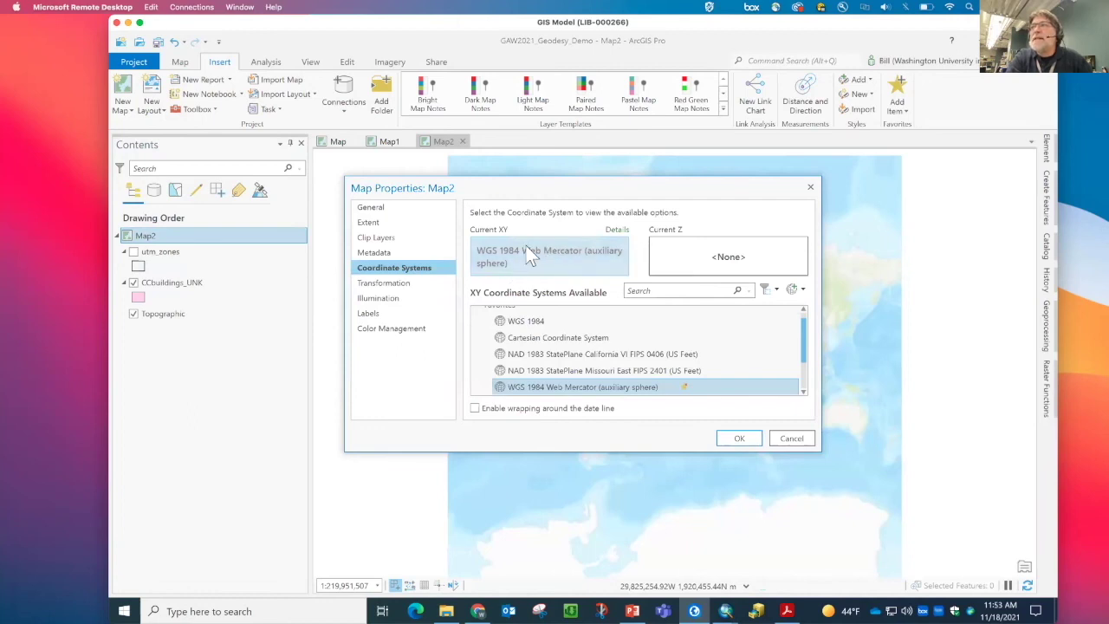
left_click(654, 291)
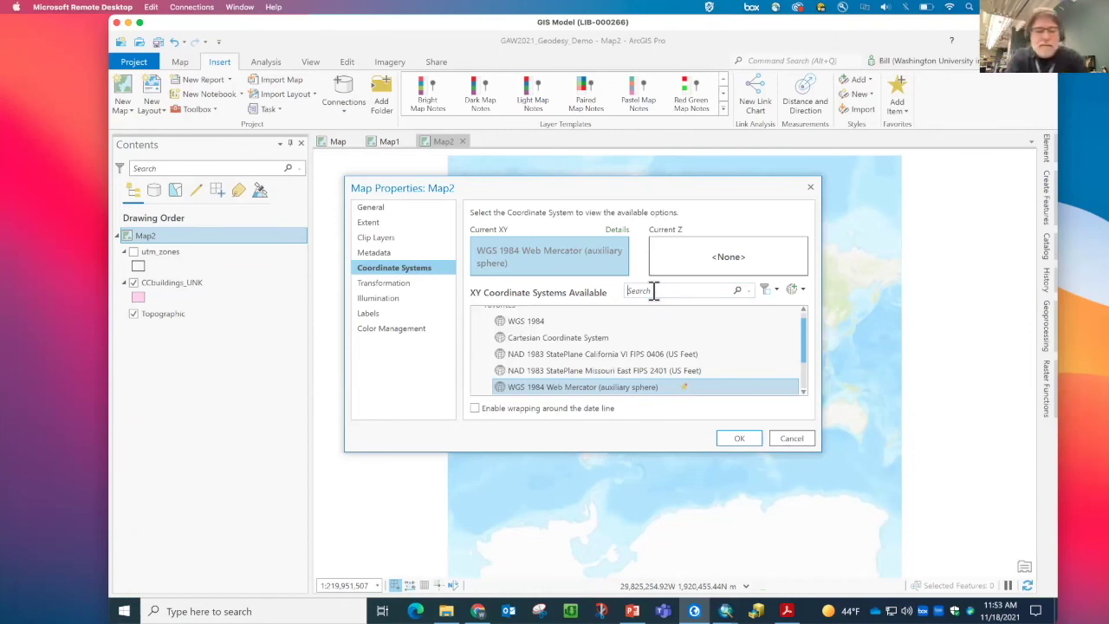
left_click(654, 292)
type("Zone")
type("11")
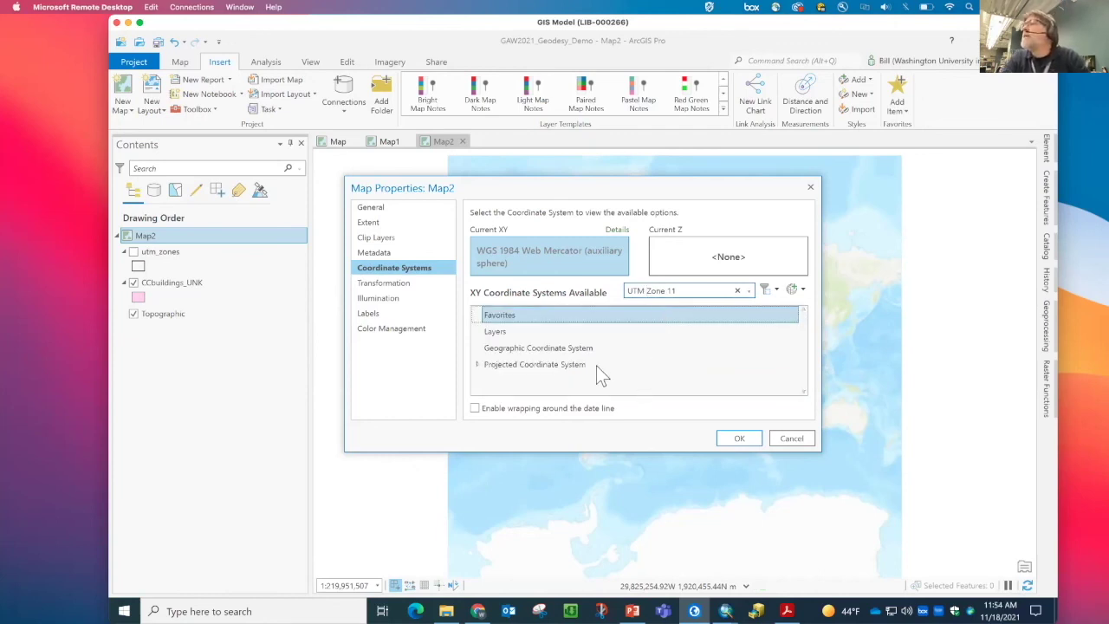
left_click(479, 364)
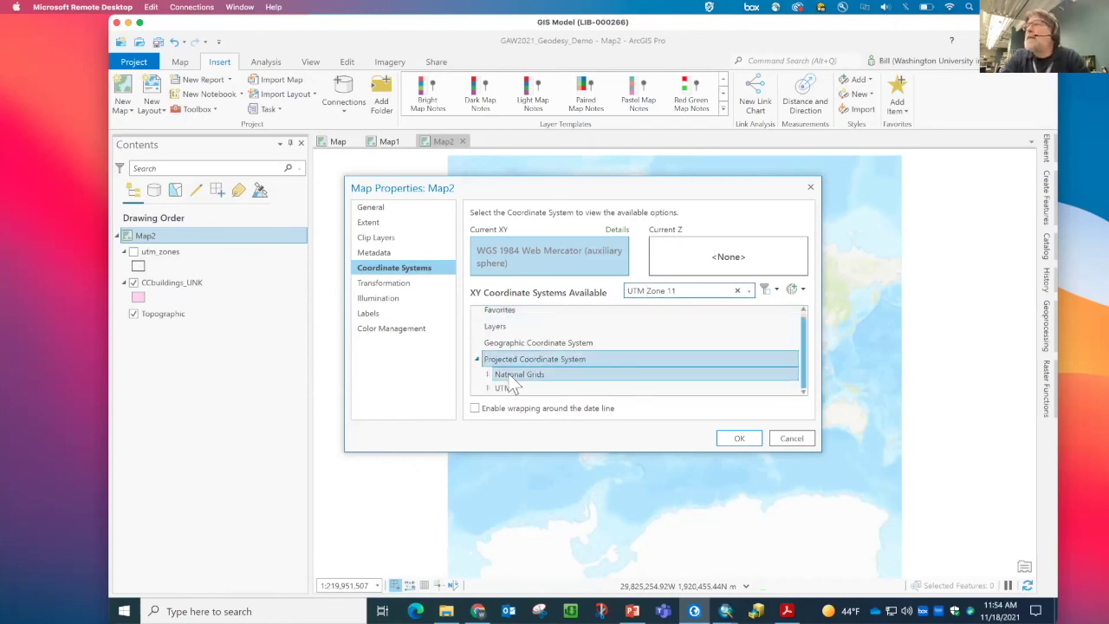
left_click(486, 384)
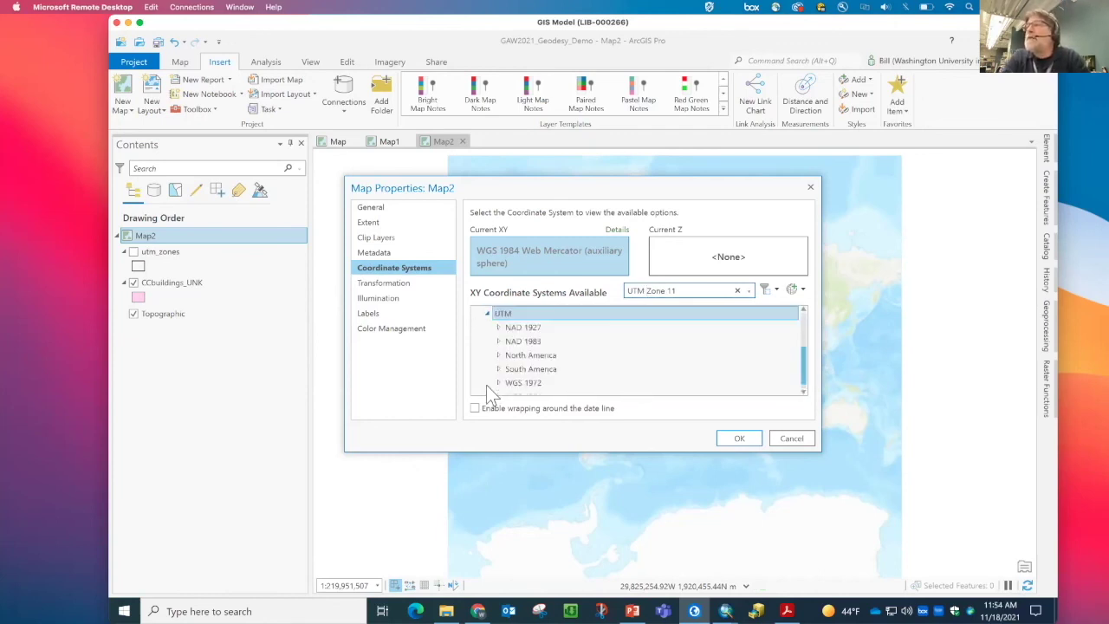
left_click(498, 342)
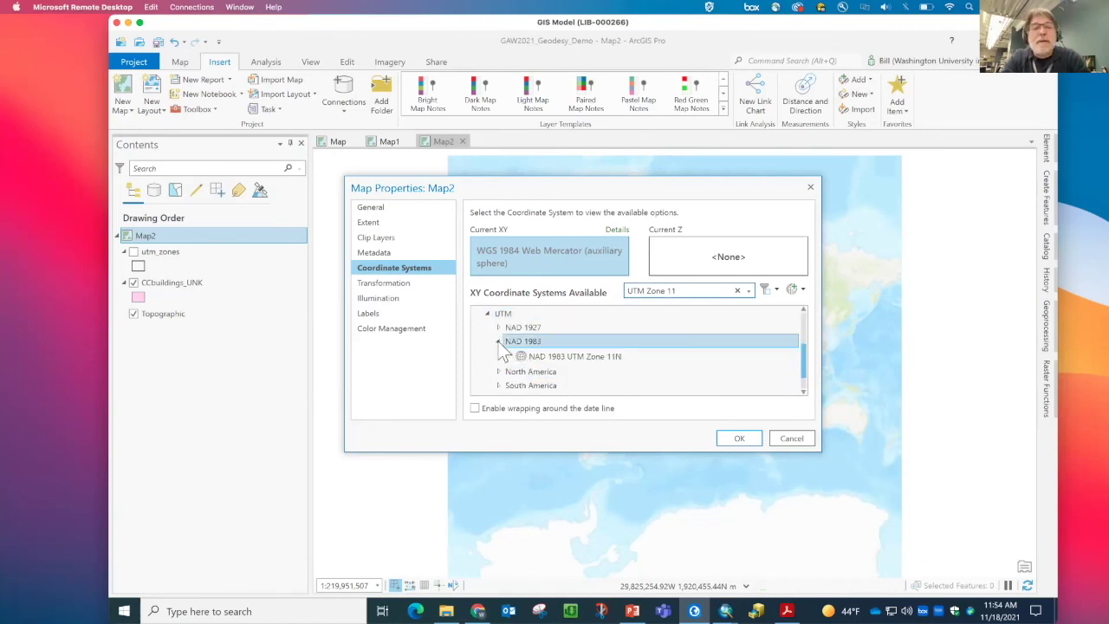
left_click(557, 358)
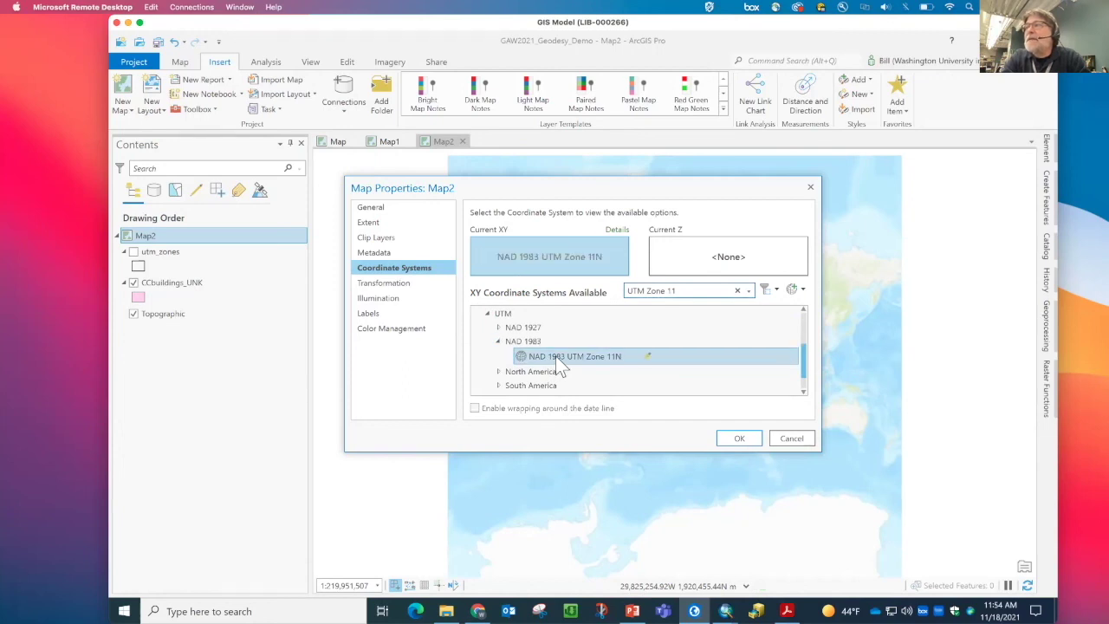
left_click(739, 437)
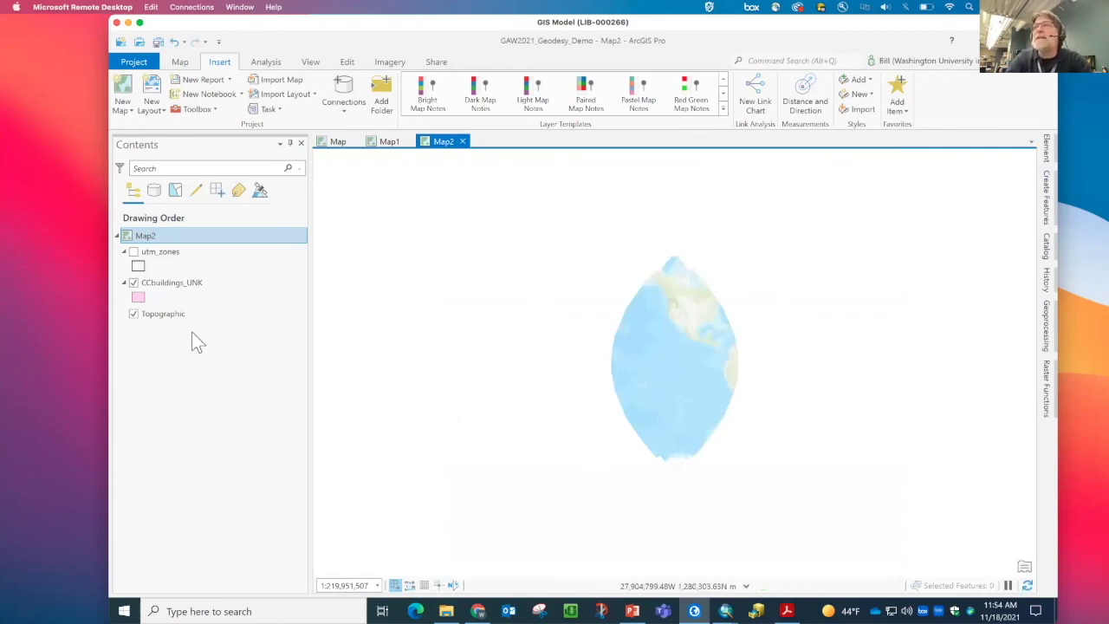
Zoom to the CCbuildings_UNK layer and examine closely how the building footprints line up with the basemap streets
right_click(166, 285)
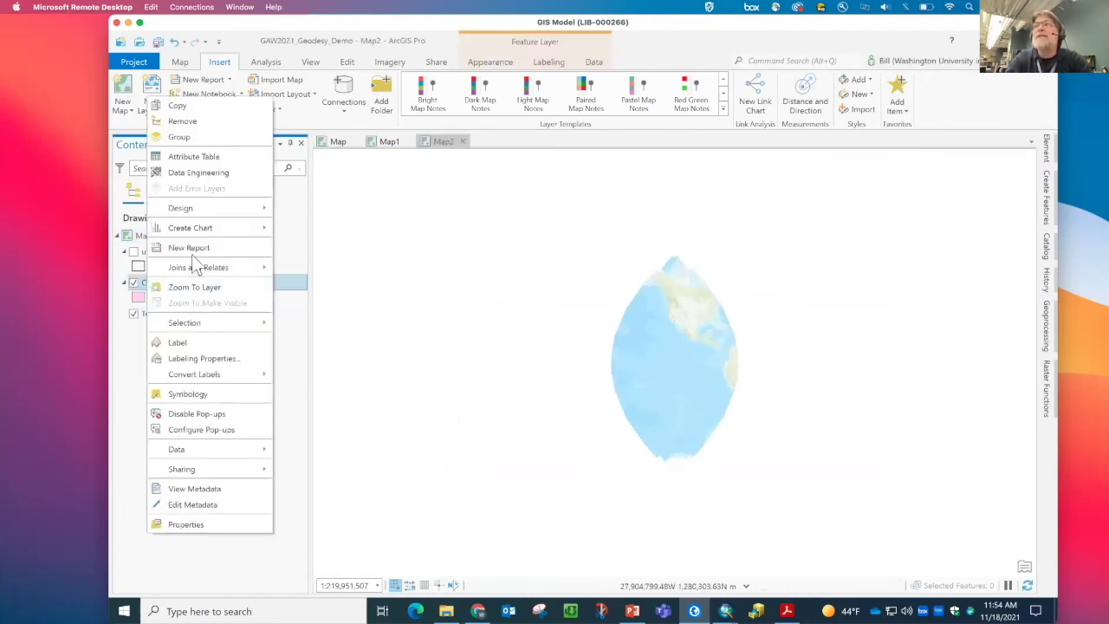
left_click(195, 288)
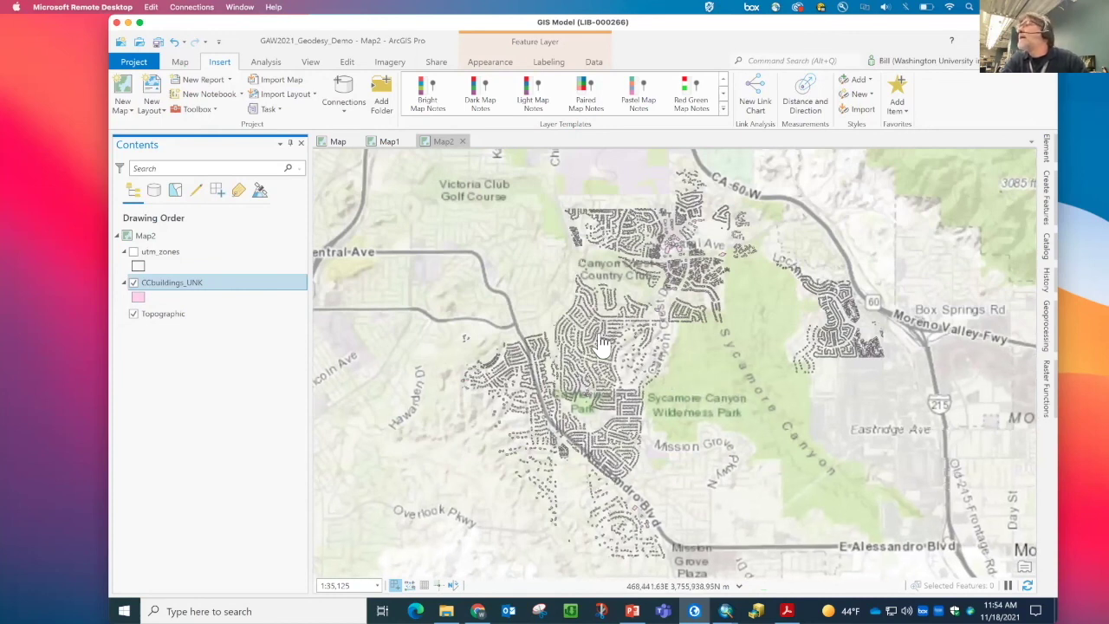
scroll(598, 336, "up", 2)
scroll(597, 335, "up", 3)
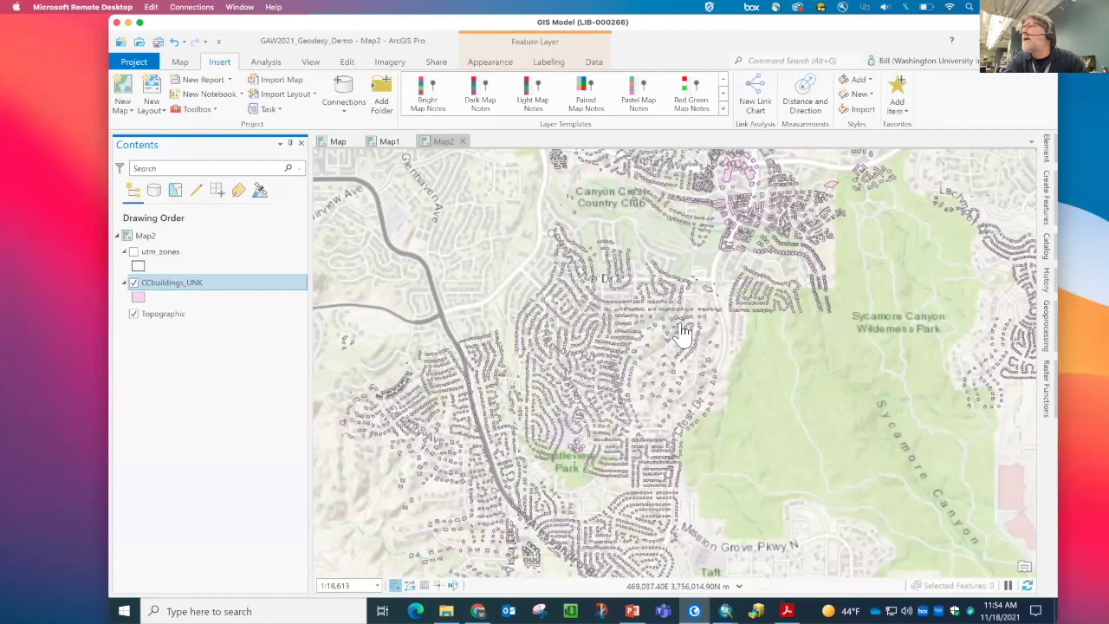
scroll(682, 332, "up", 1)
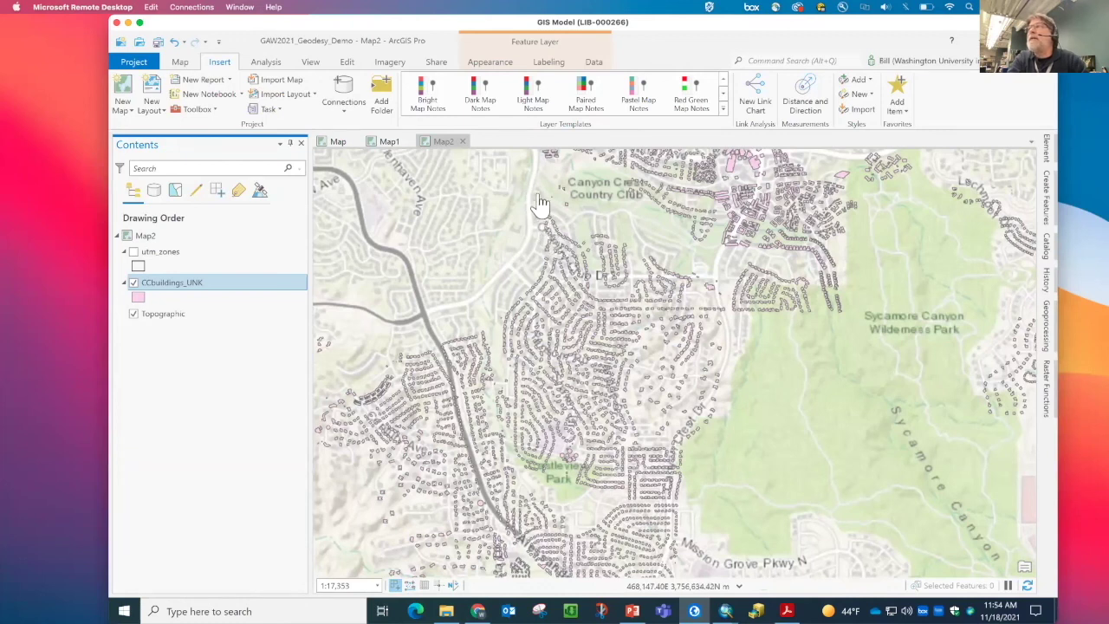
scroll(561, 260, "up", 2)
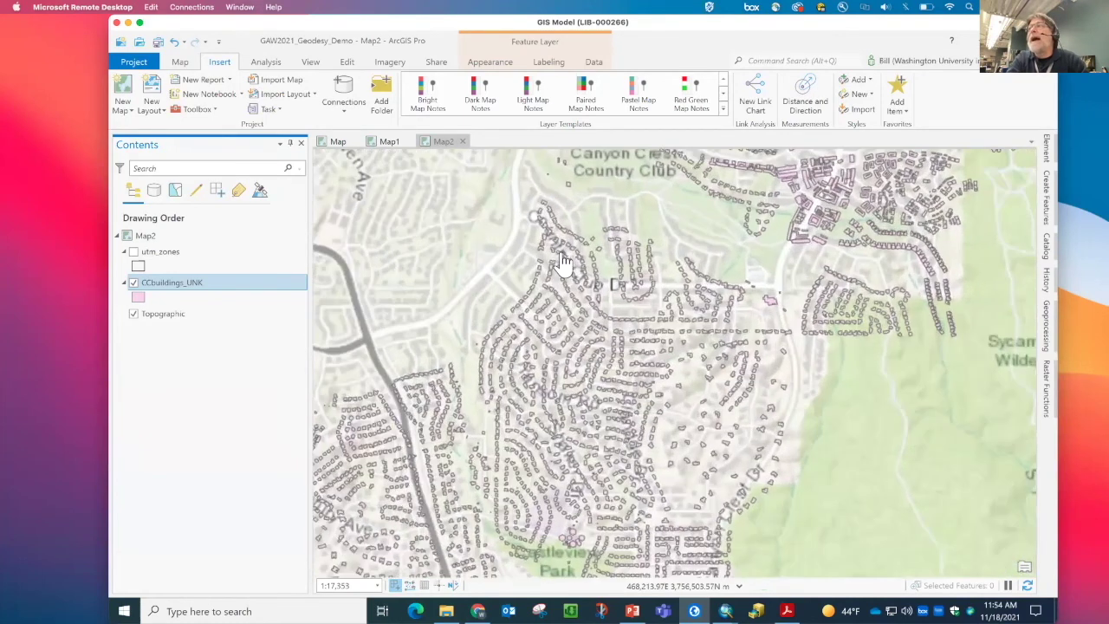
scroll(502, 256, "up", 2)
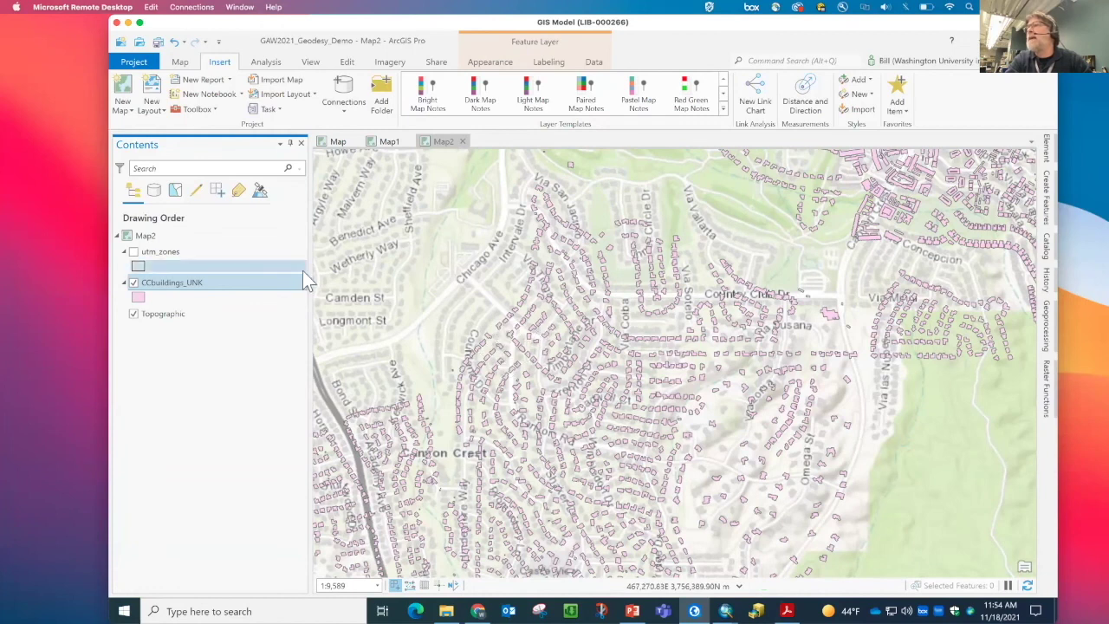
Search for UTM Zone 11 again and set Map2's horizontal coordinate system to NAD 1927 UTM Zone 11N
double_click(145, 236)
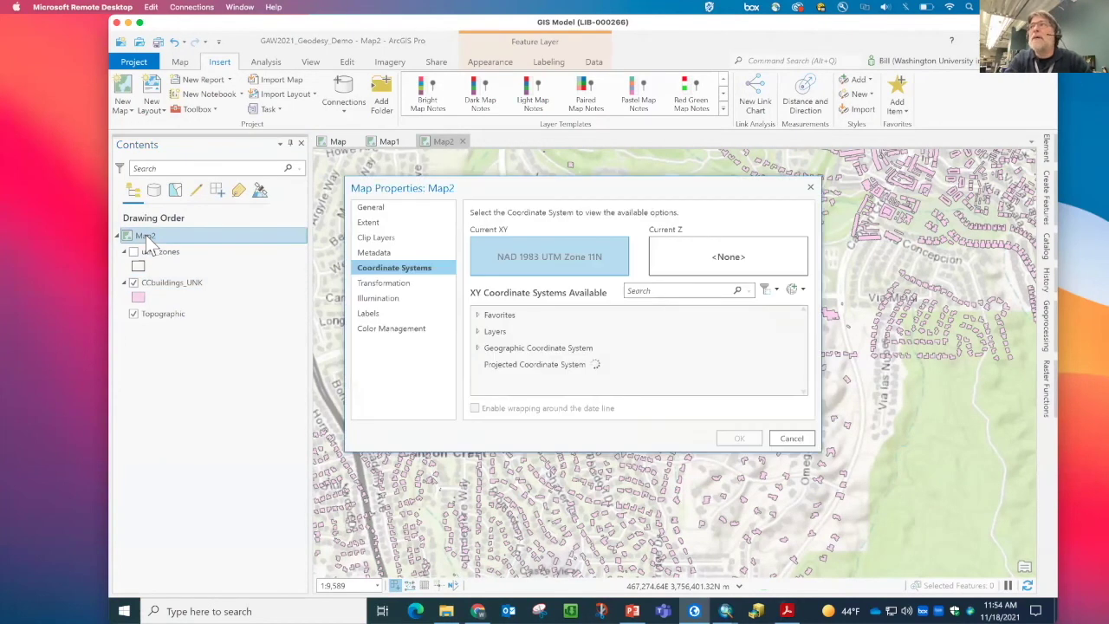
left_click(640, 291)
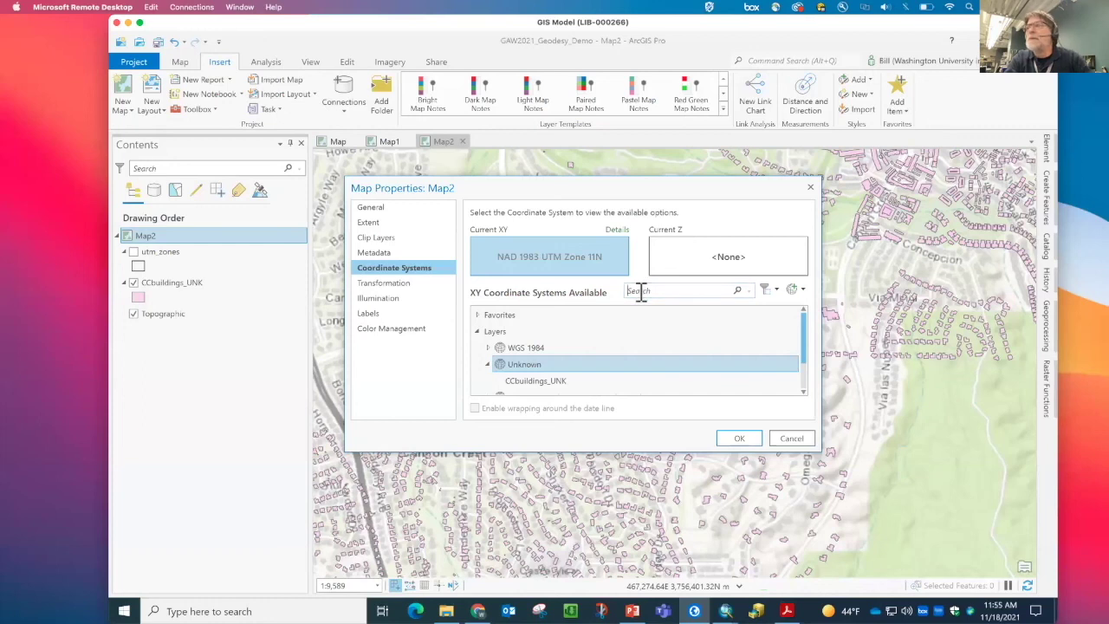
type("UTM Zone")
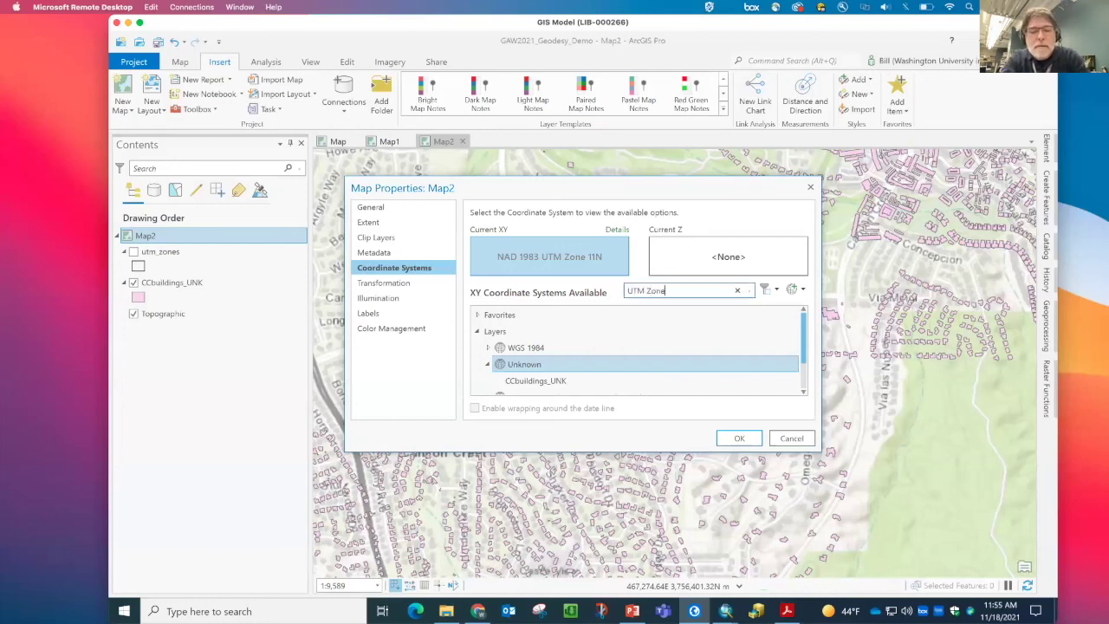
type(" 11")
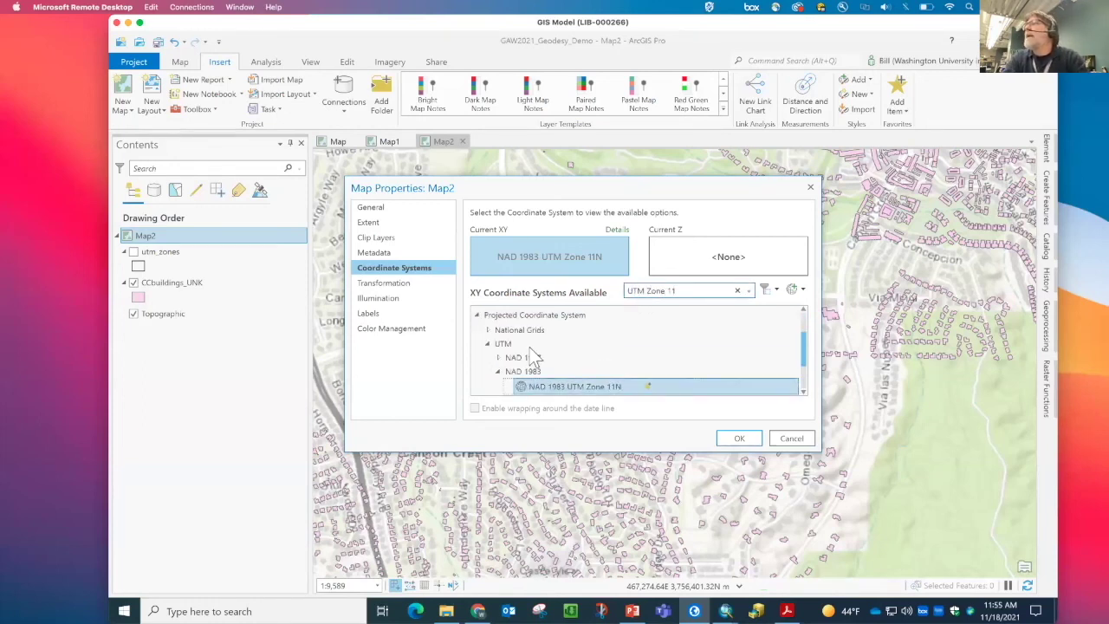
left_click(499, 357)
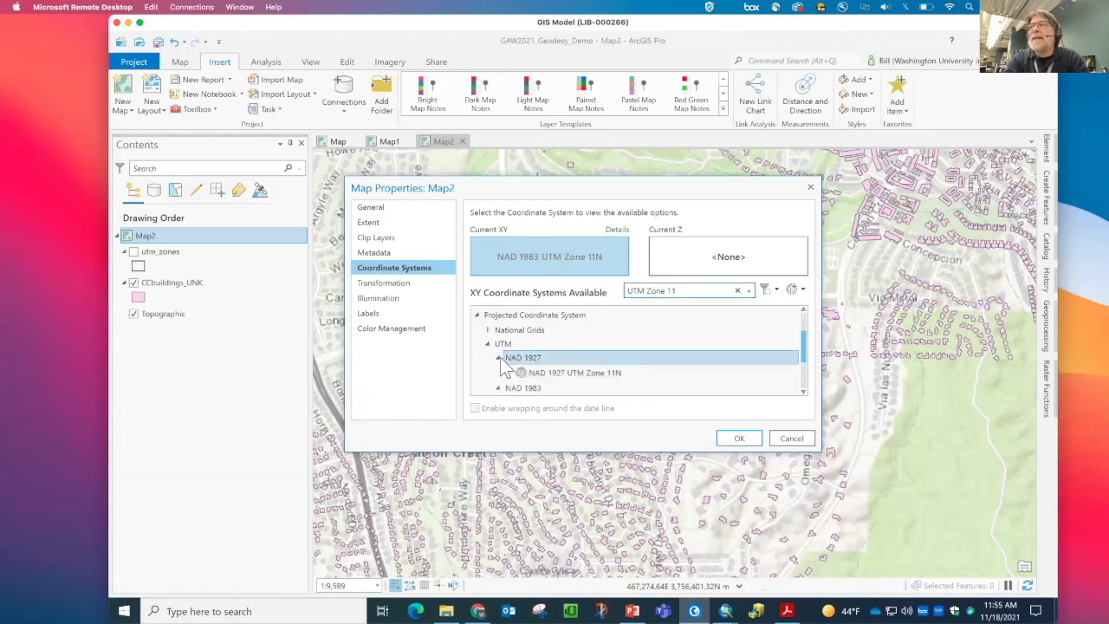
left_click(550, 373)
left_click(750, 440)
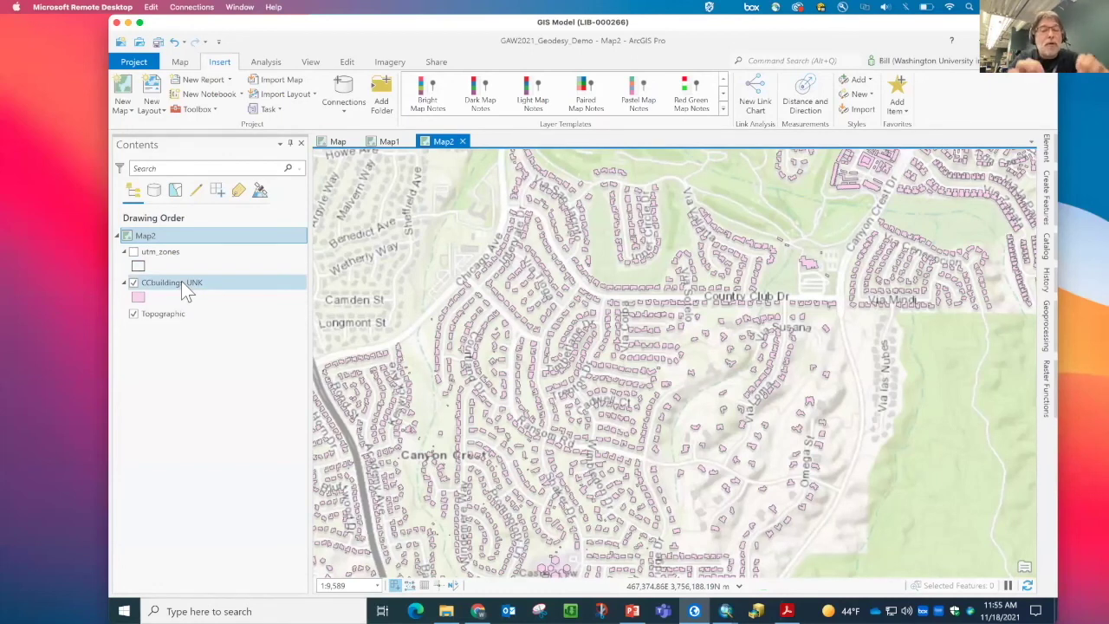
Run the Define Projection geoprocessing tool on CCbuildings_UNK, using the current map's coordinate system, NAD_1927_UTM_Zone_11N
left_click(1046, 250)
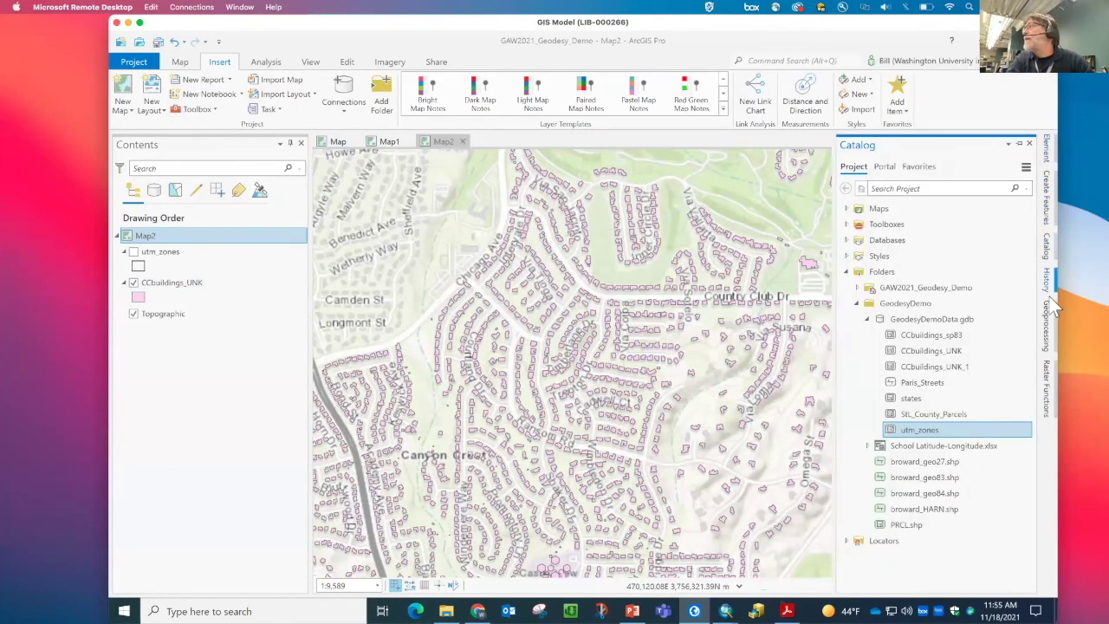
left_click(1047, 327)
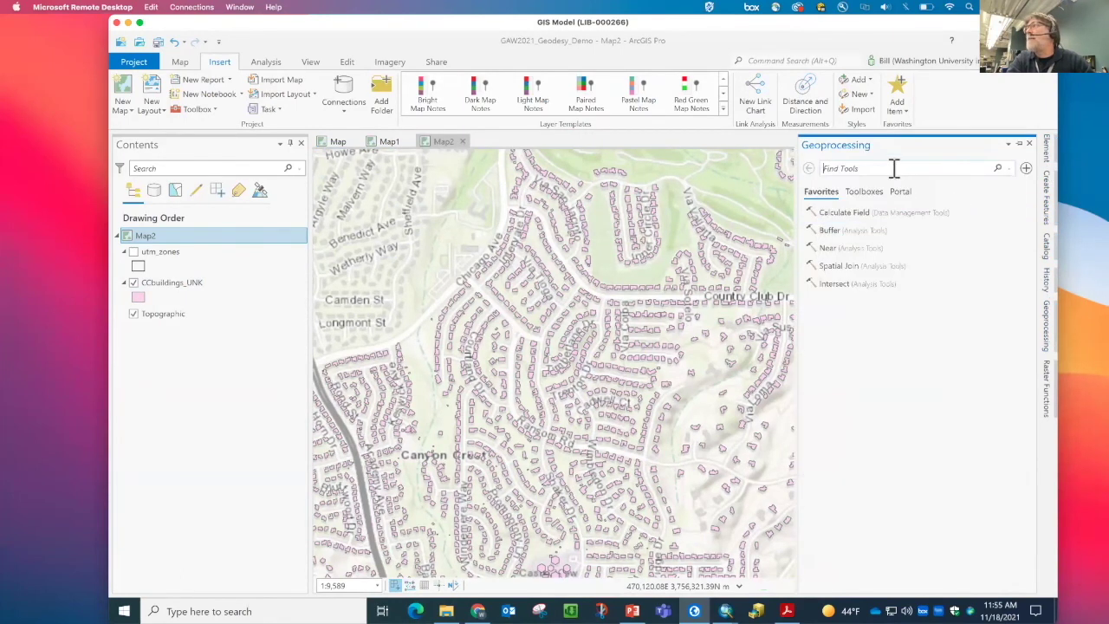
left_click(893, 168)
type("del")
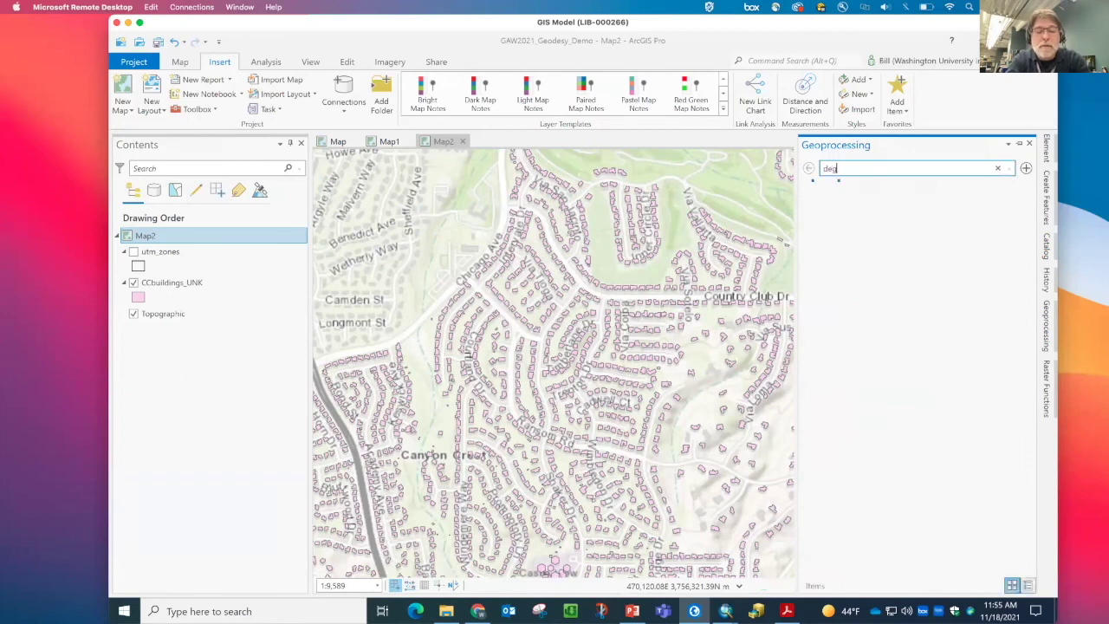
type("ione projection")
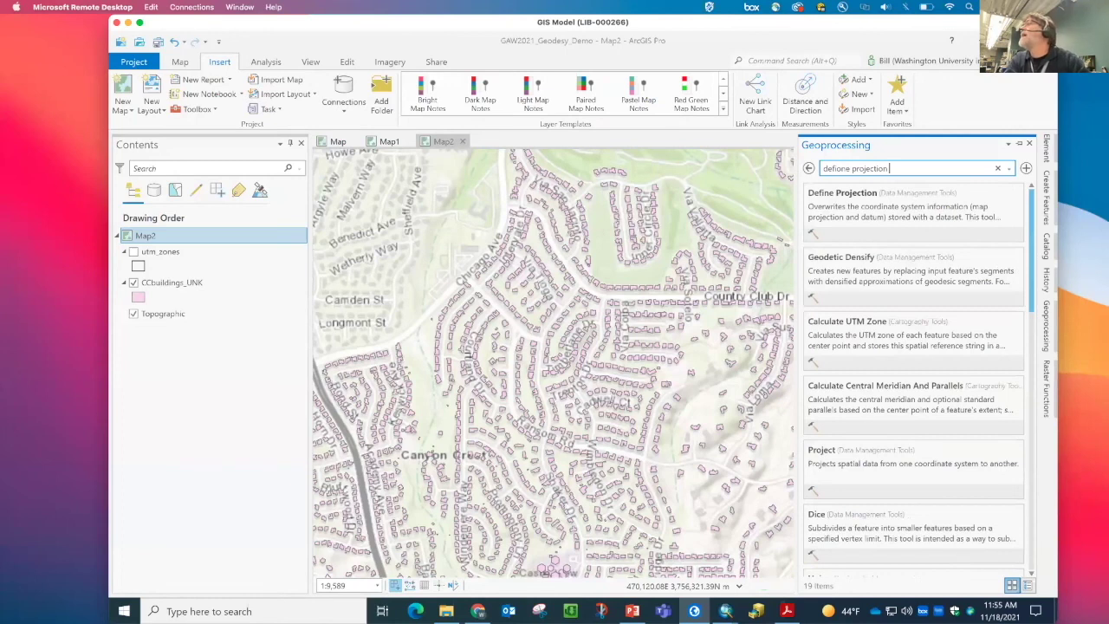
left_click(857, 196)
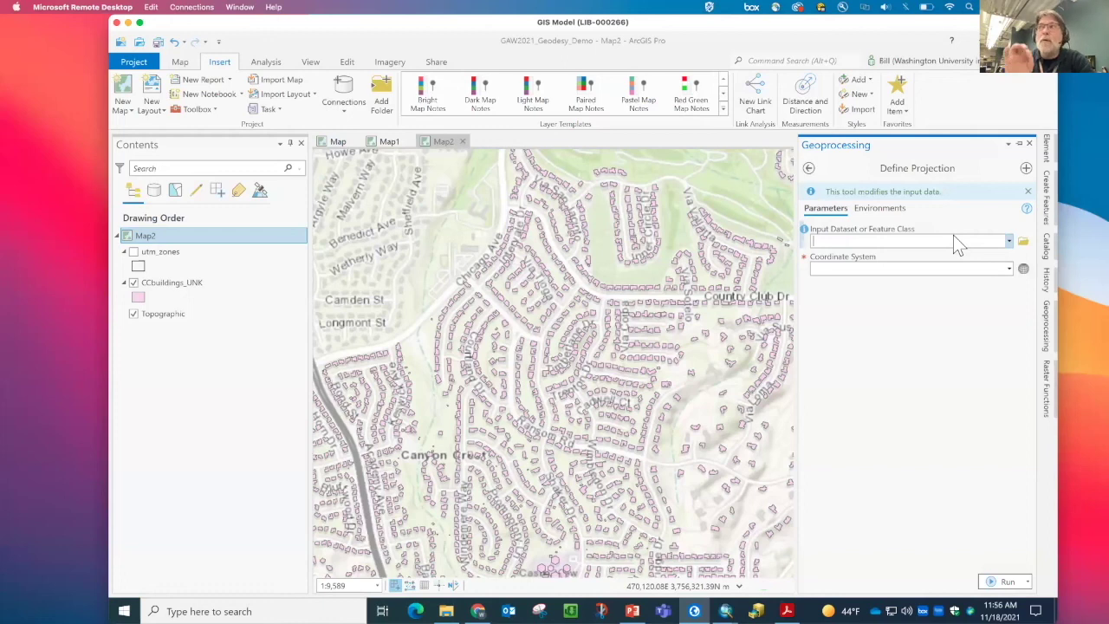
left_click(1009, 243)
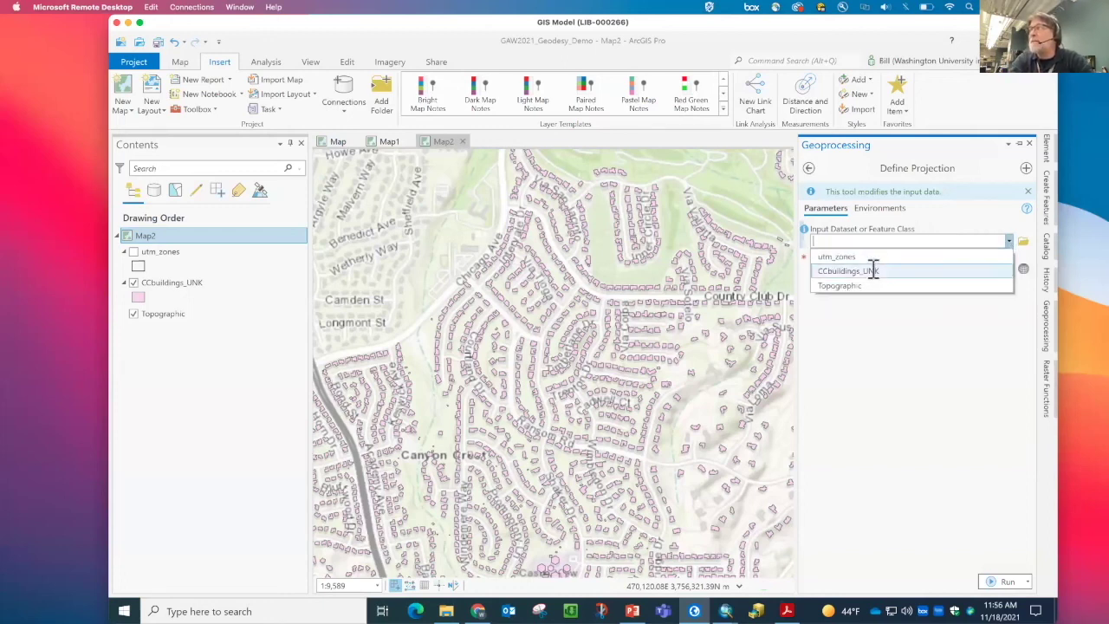
left_click(871, 270)
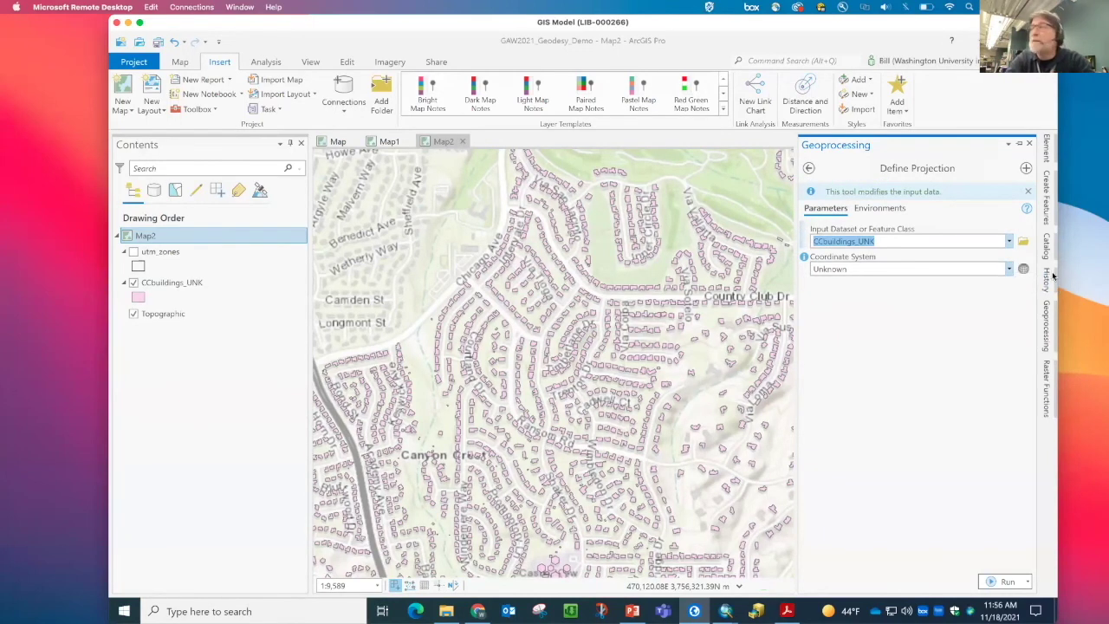
left_click(1009, 269)
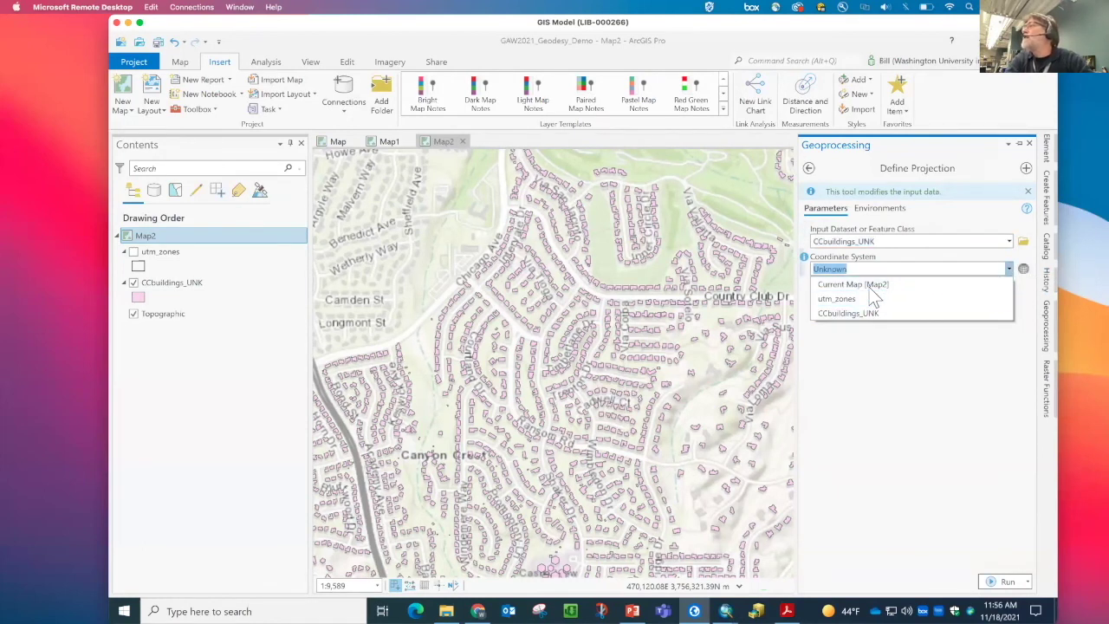
left_click(857, 284)
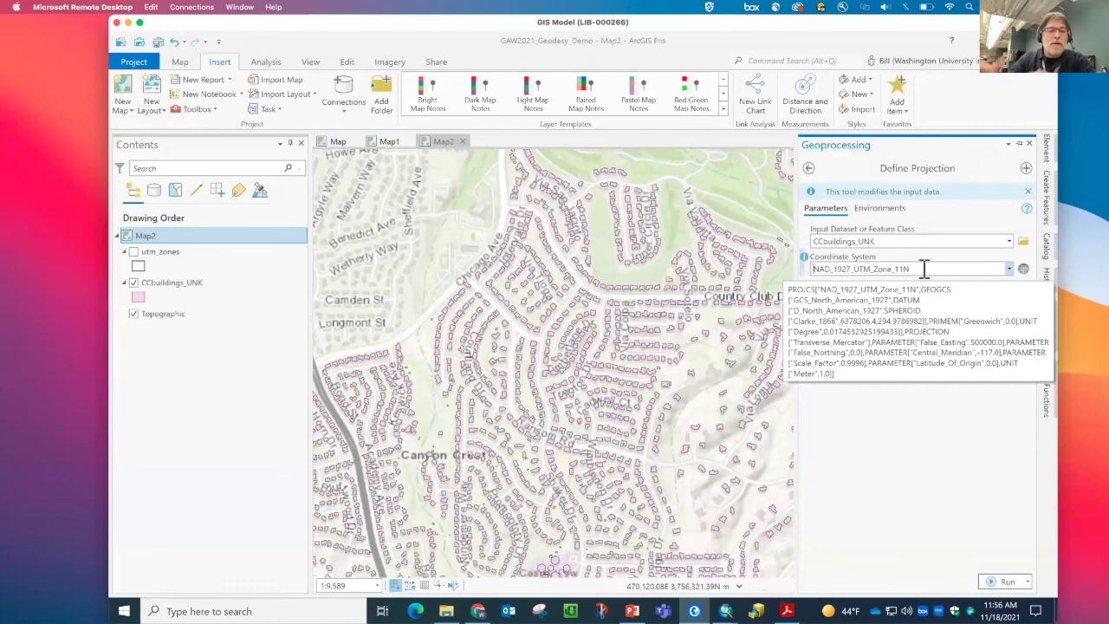
left_click(1005, 582)
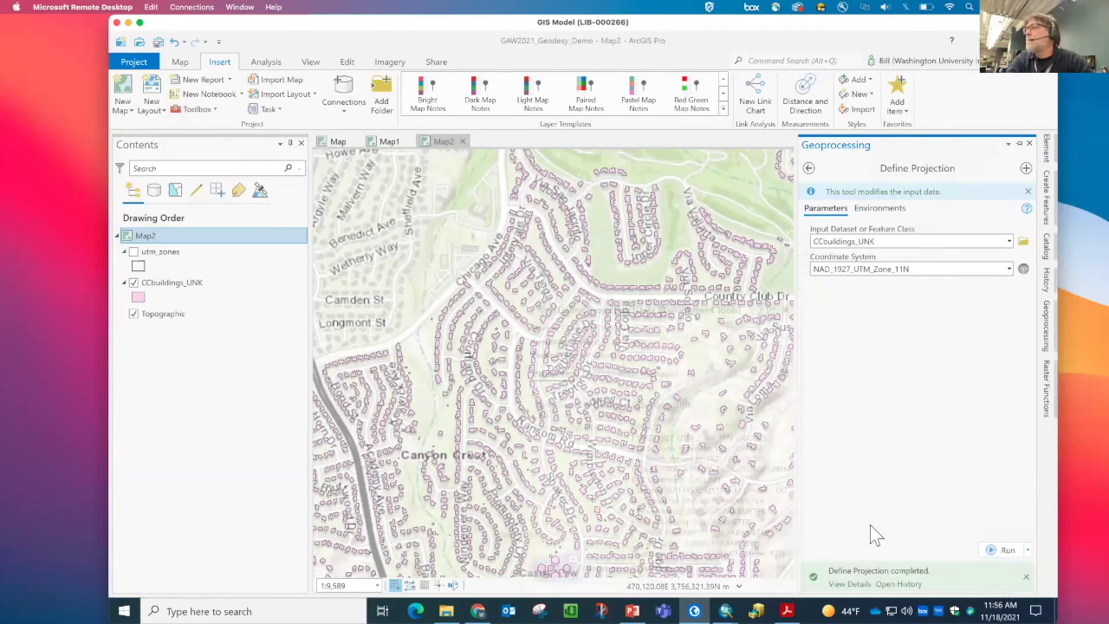
Check the spatial reference details in the CCbuildings_UNK layer's source properties and leave the properties unchanged
left_click(174, 283)
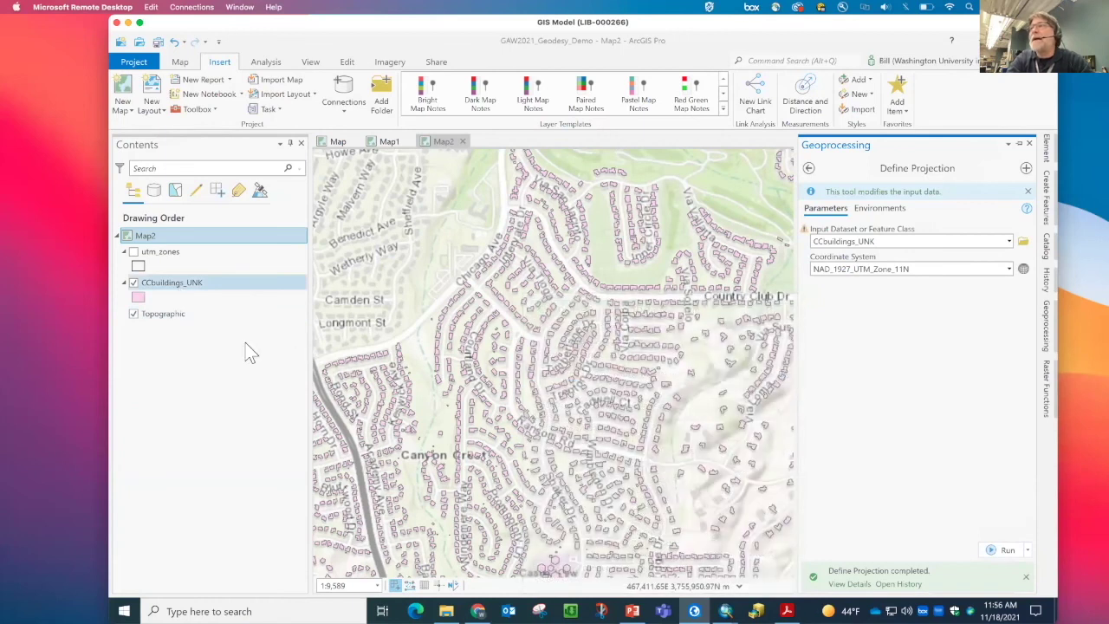
double_click(176, 286)
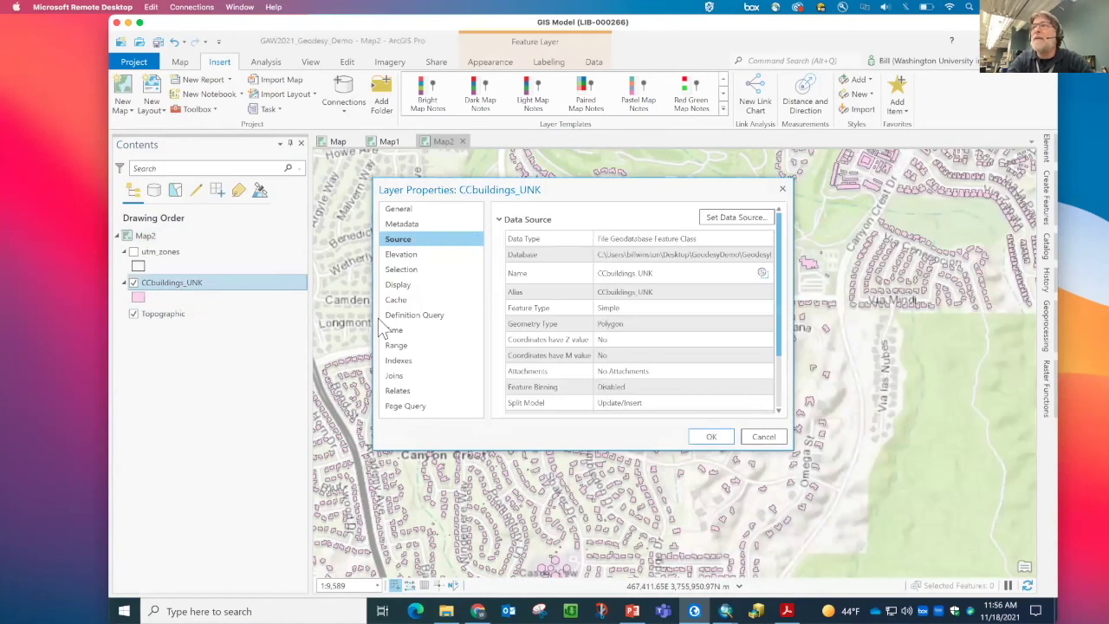
scroll(531, 355, "down", 2)
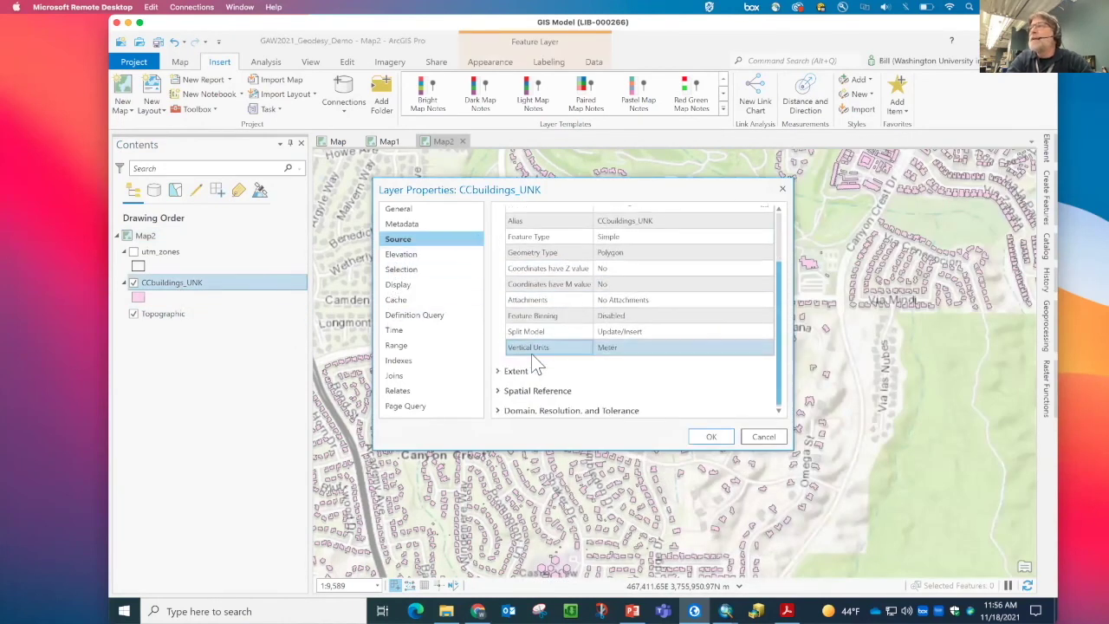
left_click(533, 390)
scroll(532, 394, "down", 1)
scroll(533, 394, "down", 3)
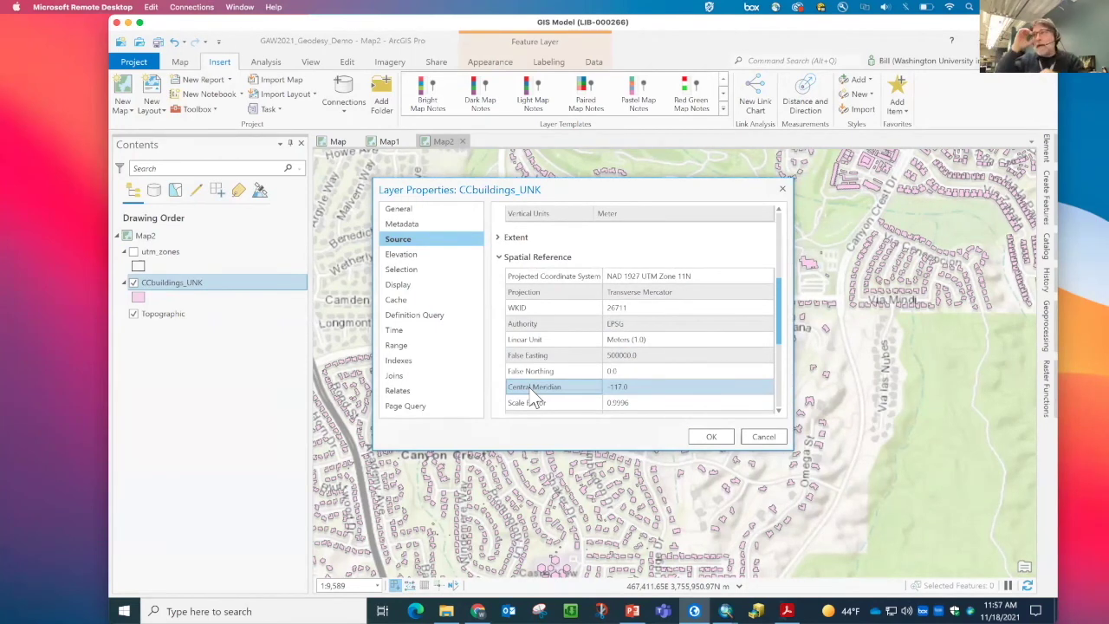
left_click(763, 437)
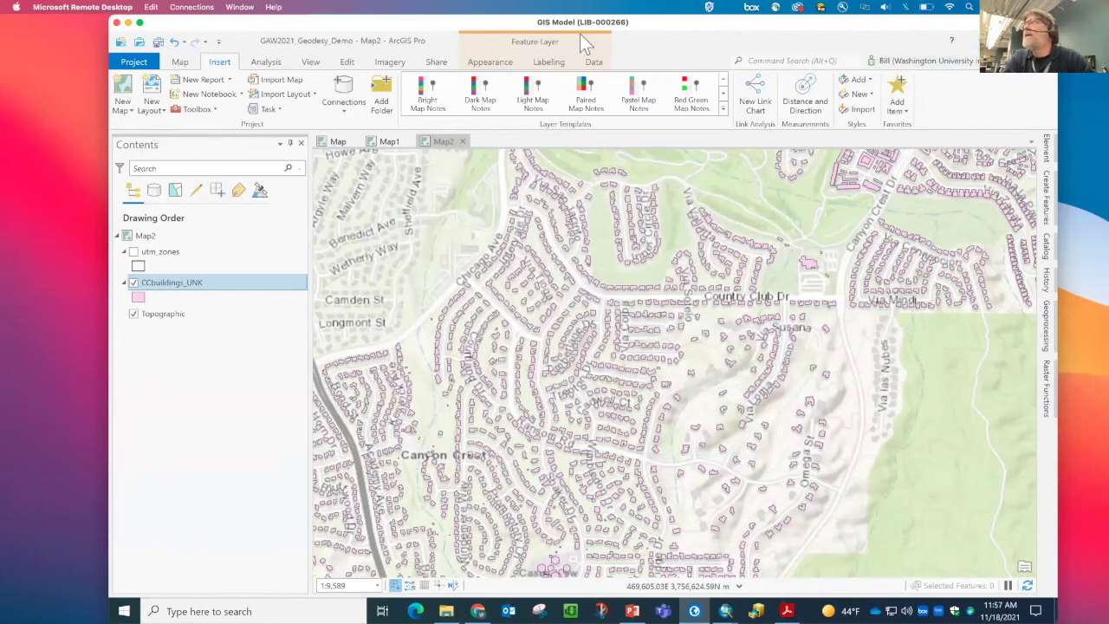